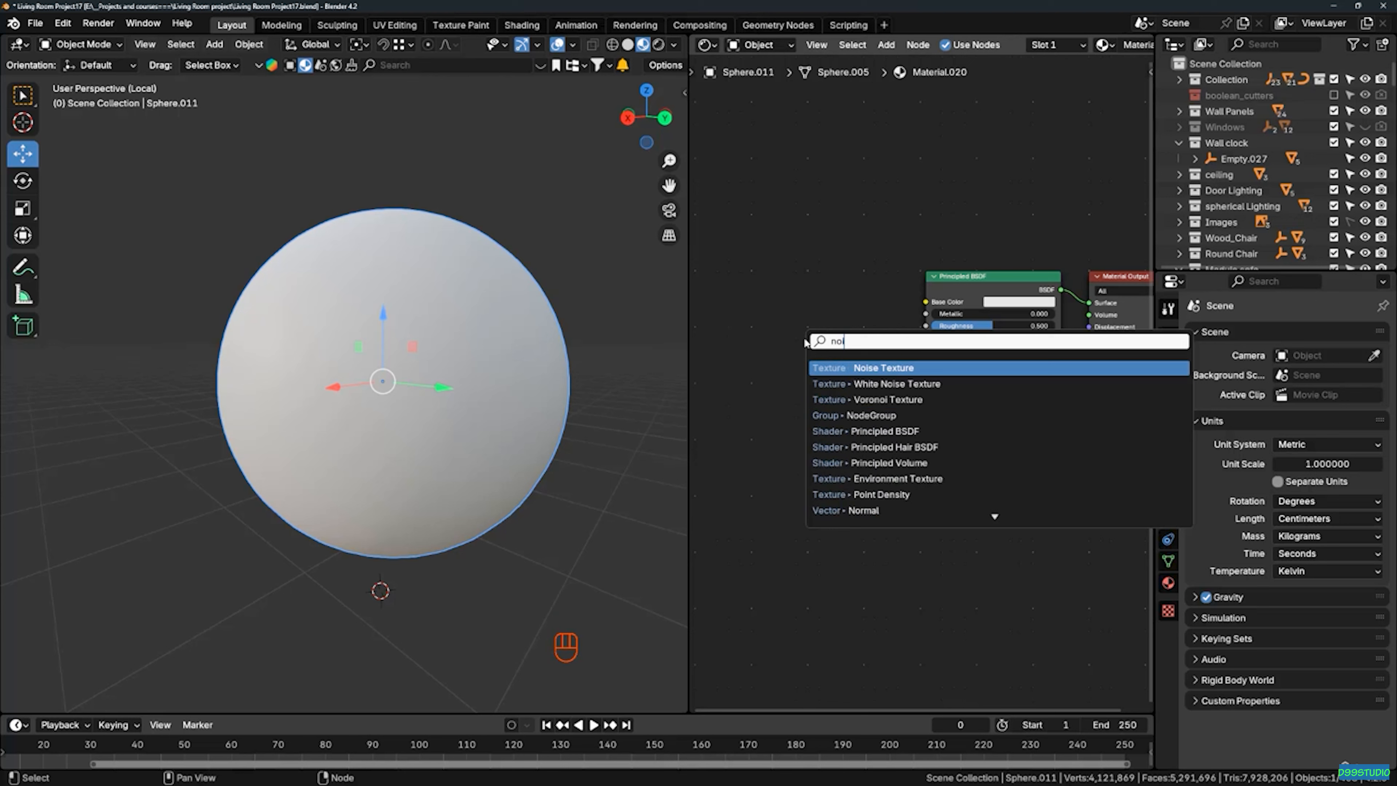
Add a Noise Texture node beside the Principled BSDF and preview its output on the sphere
key("Return")
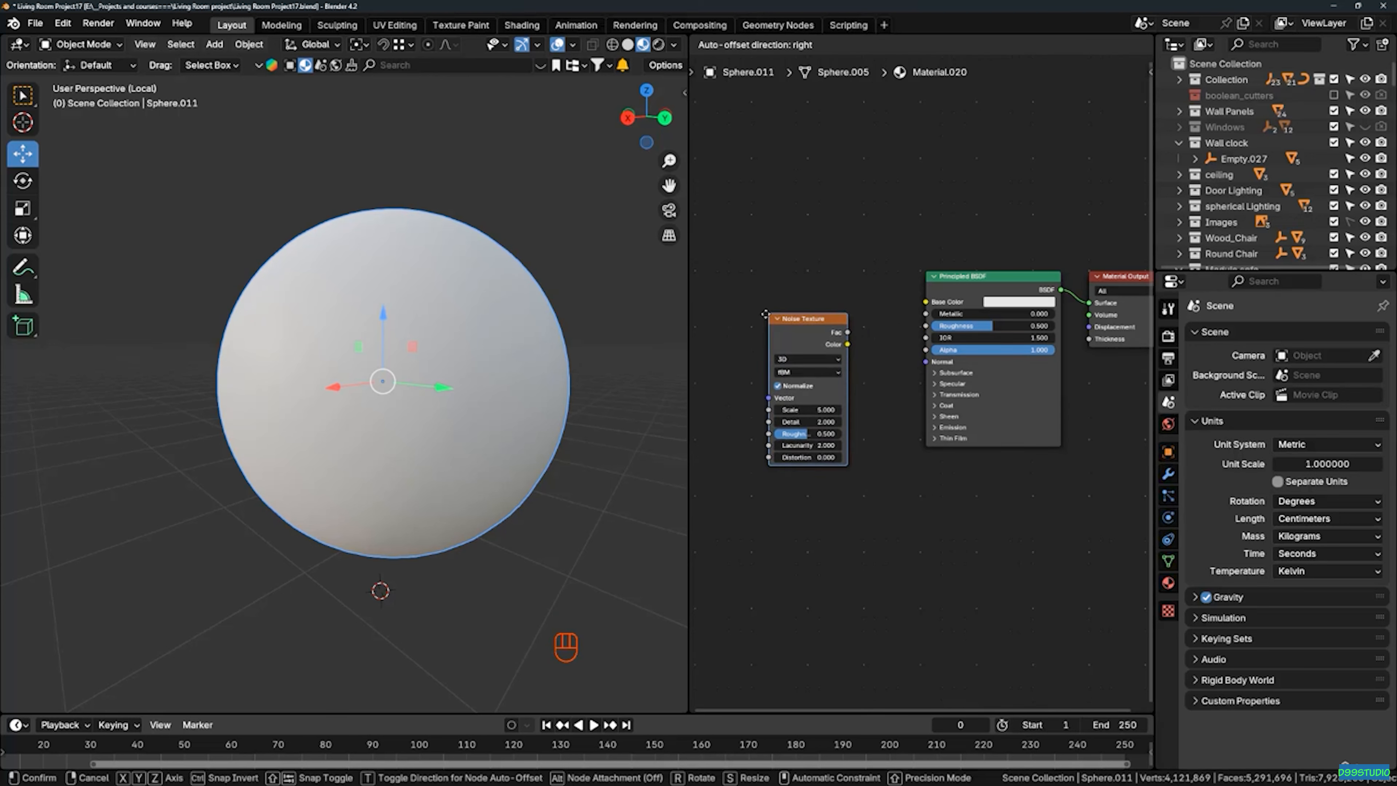
left_click(758, 319)
scroll(755, 318, "up", 3)
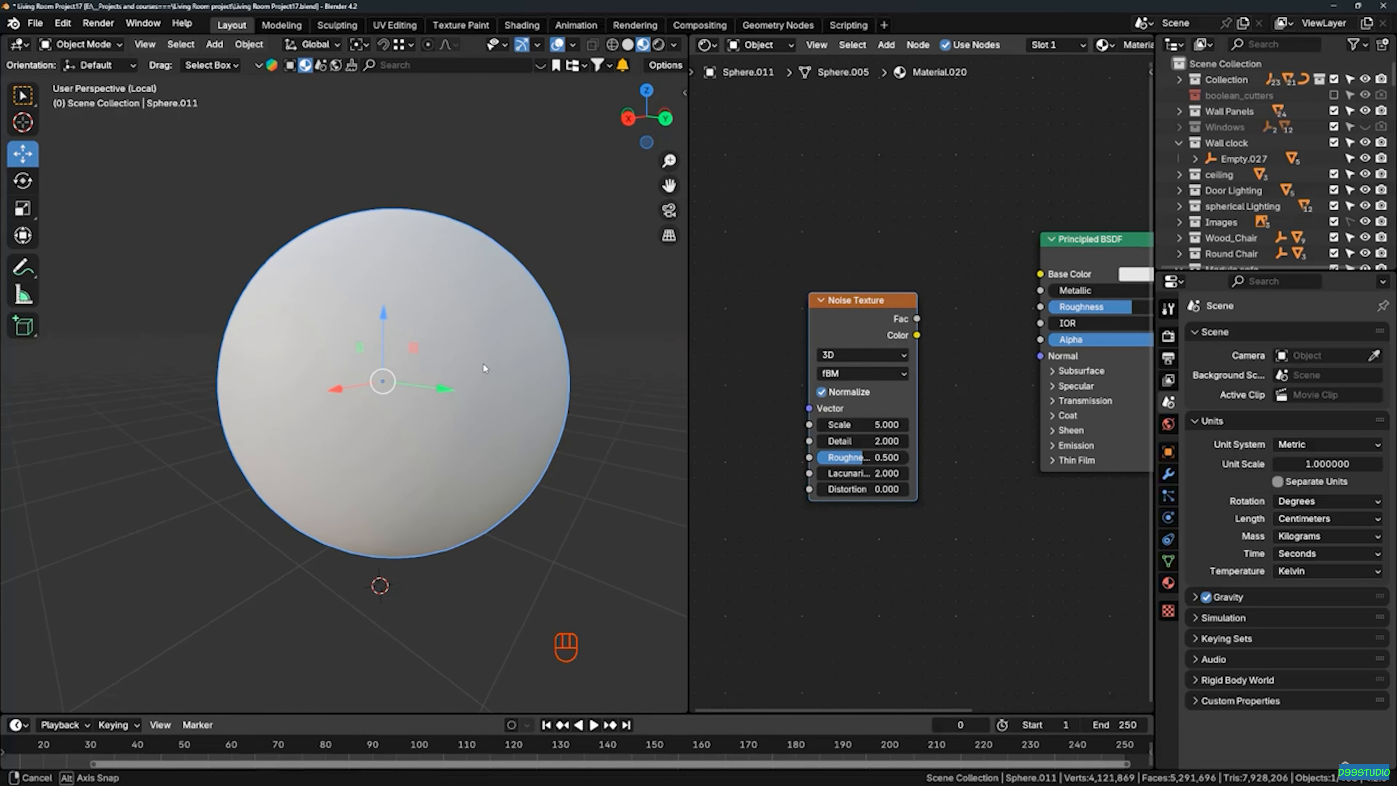
scroll(565, 357, "up", 1)
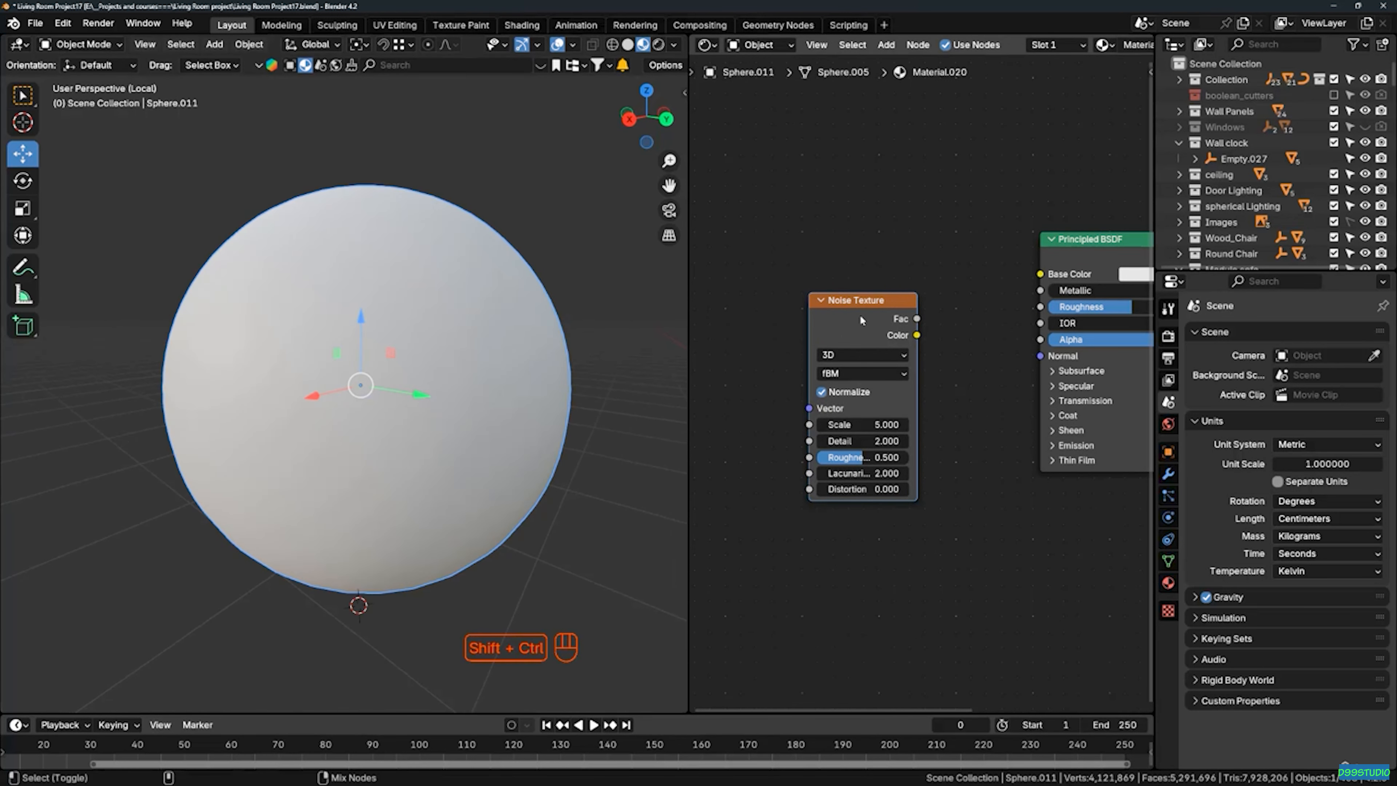
left_click(860, 317, "ctrl+shift")
middle_click_drag(364, 340, 369, 331)
scroll(879, 412, "up", 2)
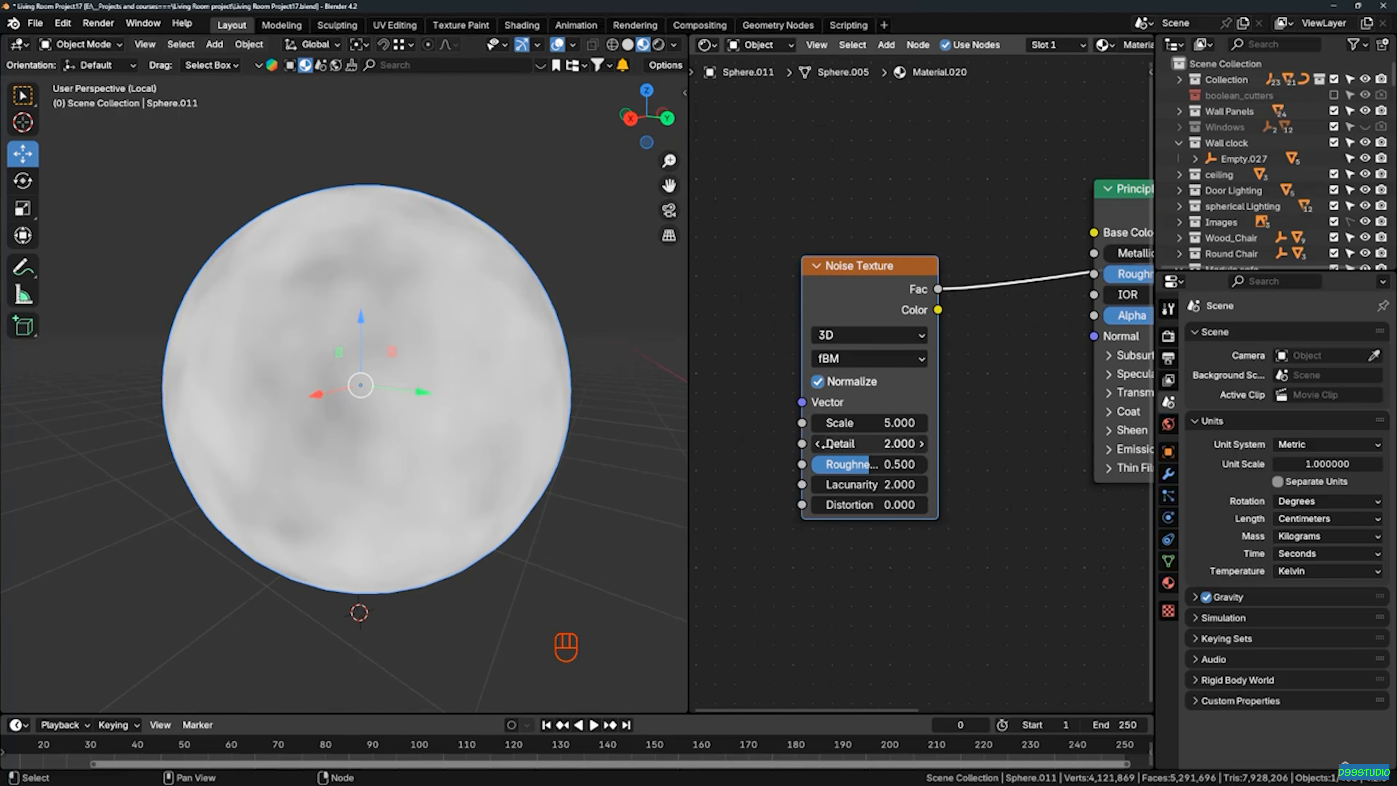
Set the Noise Texture scale to 200
scroll(824, 444, "up", 1)
left_click_drag(880, 419, 1182, 419)
scroll(385, 418, "up", 2)
middle_click_drag(385, 419, 345, 383)
left_click(875, 419)
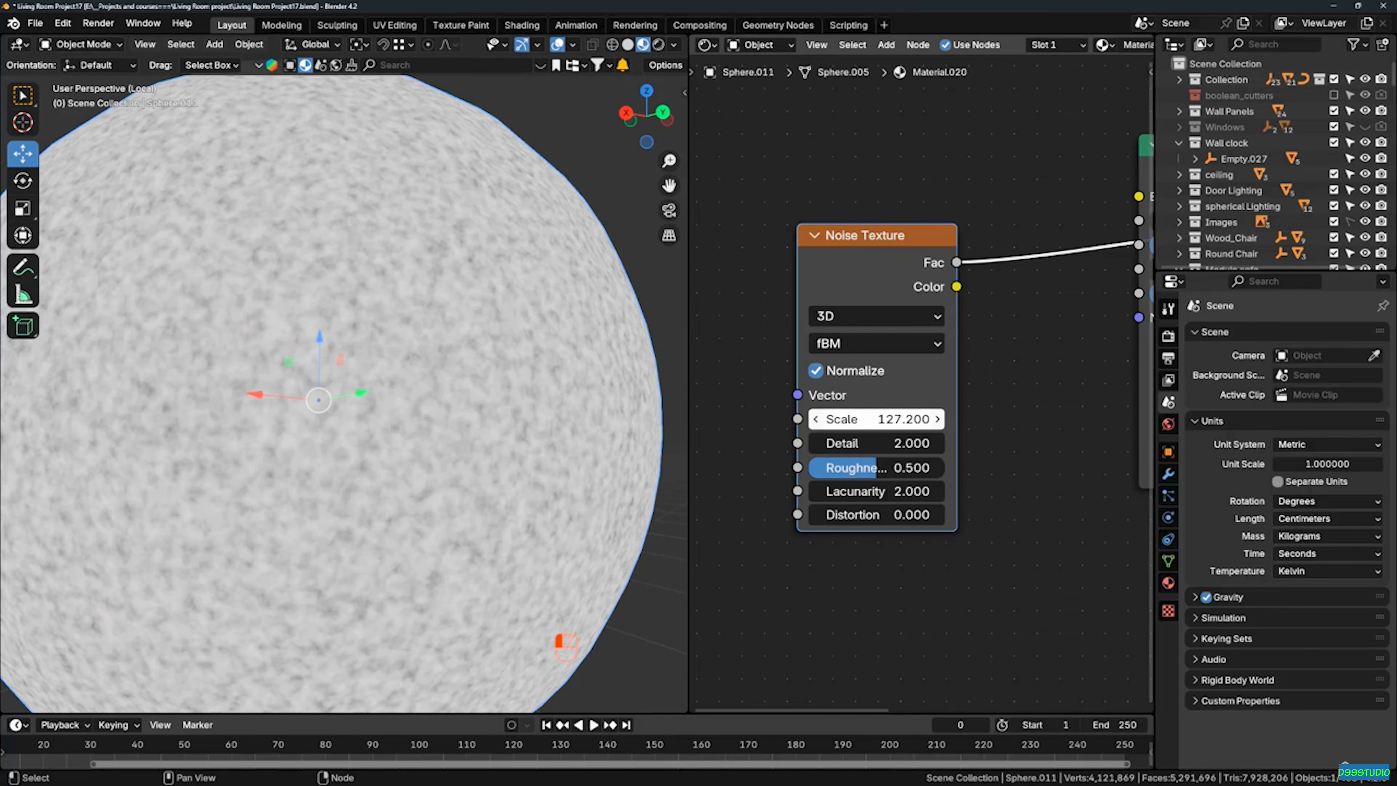
type("200")
key("Return")
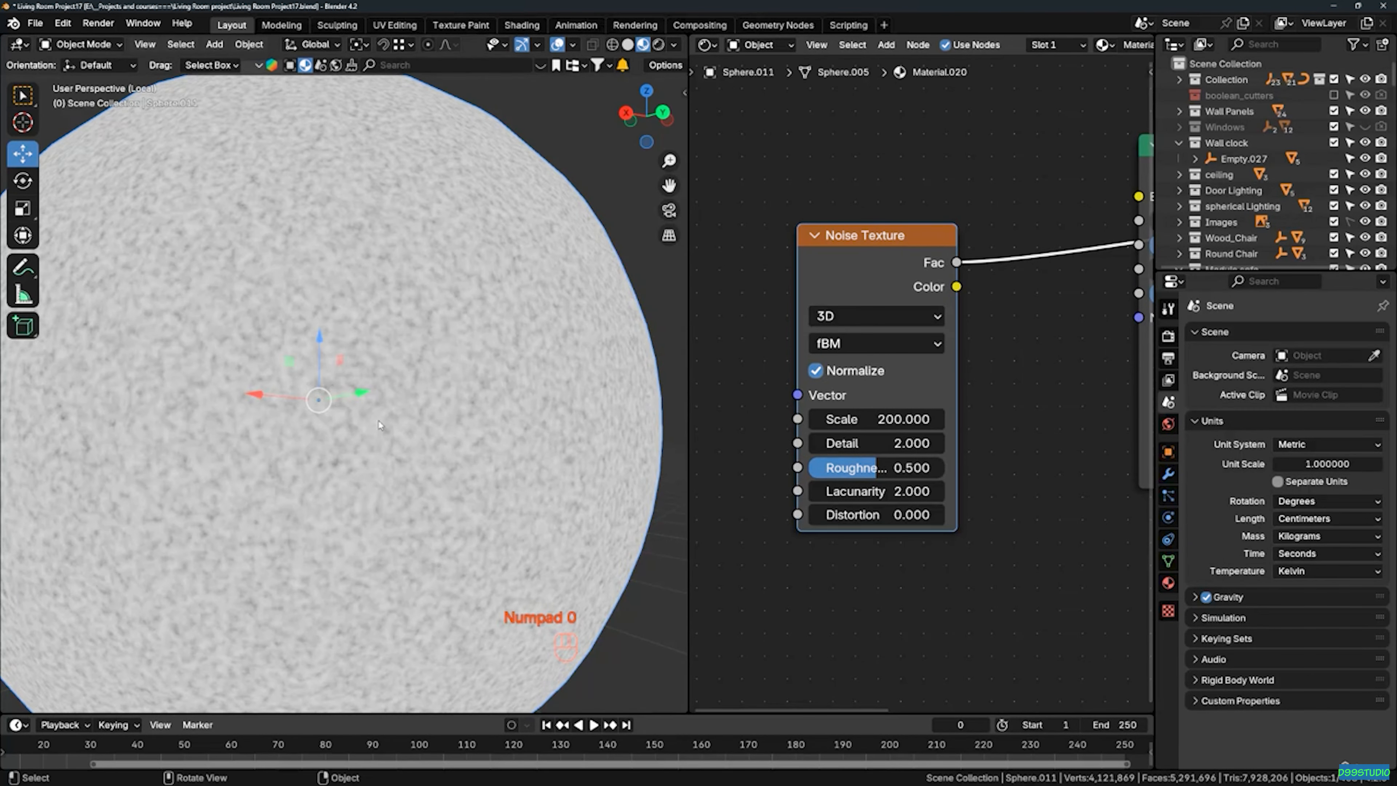
Set the Noise Texture detail to 5 and its roughness to 0.7
scroll(379, 425, "up", 4)
left_click(860, 443)
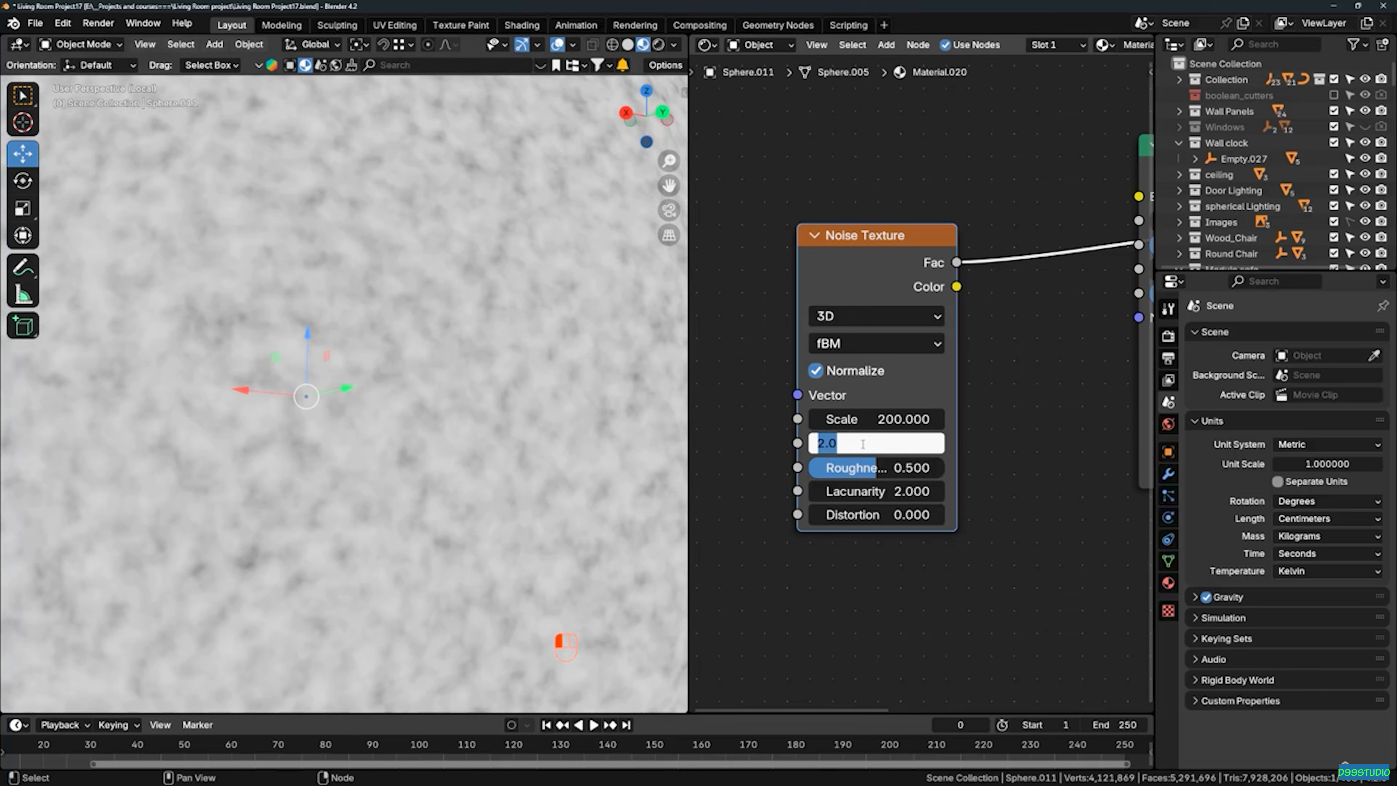
type("5")
key("Return")
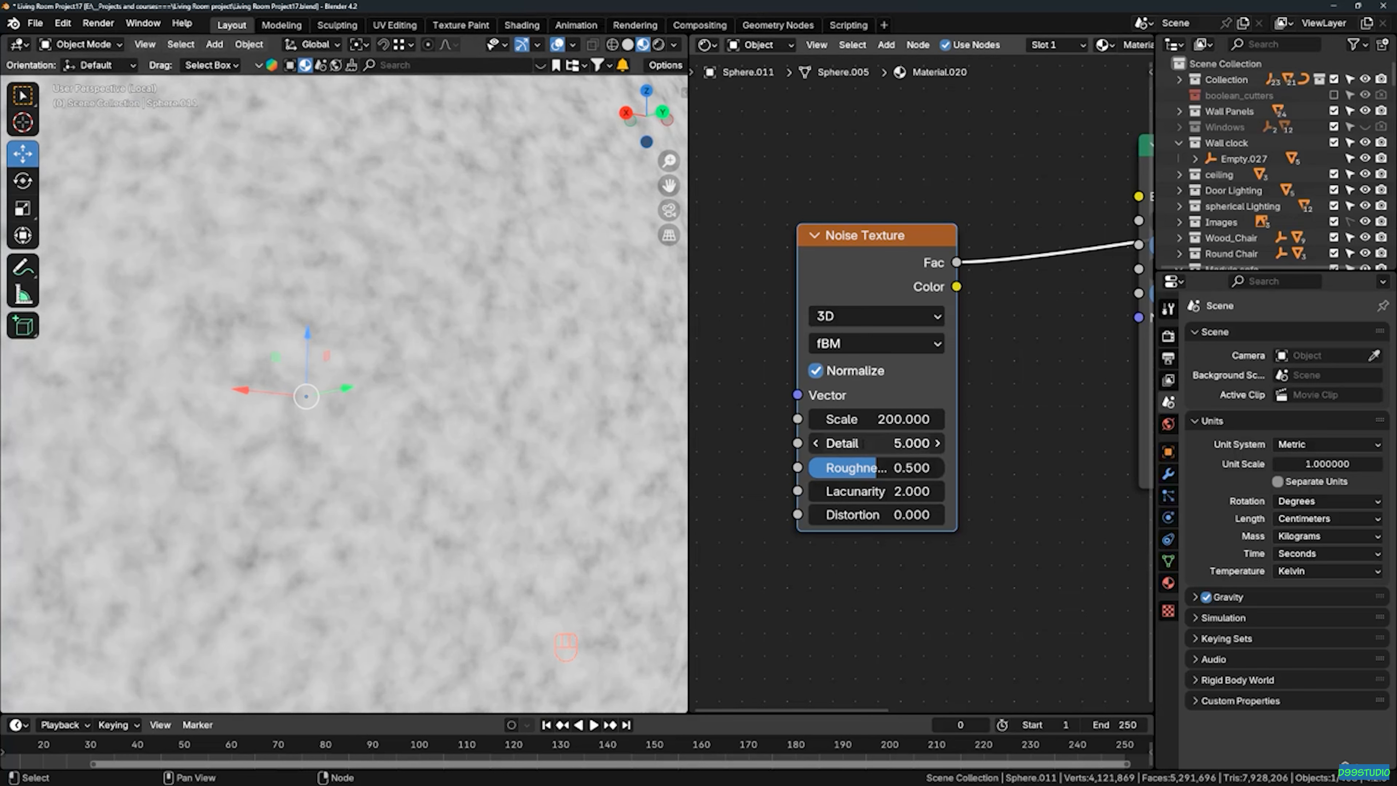
left_click(874, 468)
type("0.7")
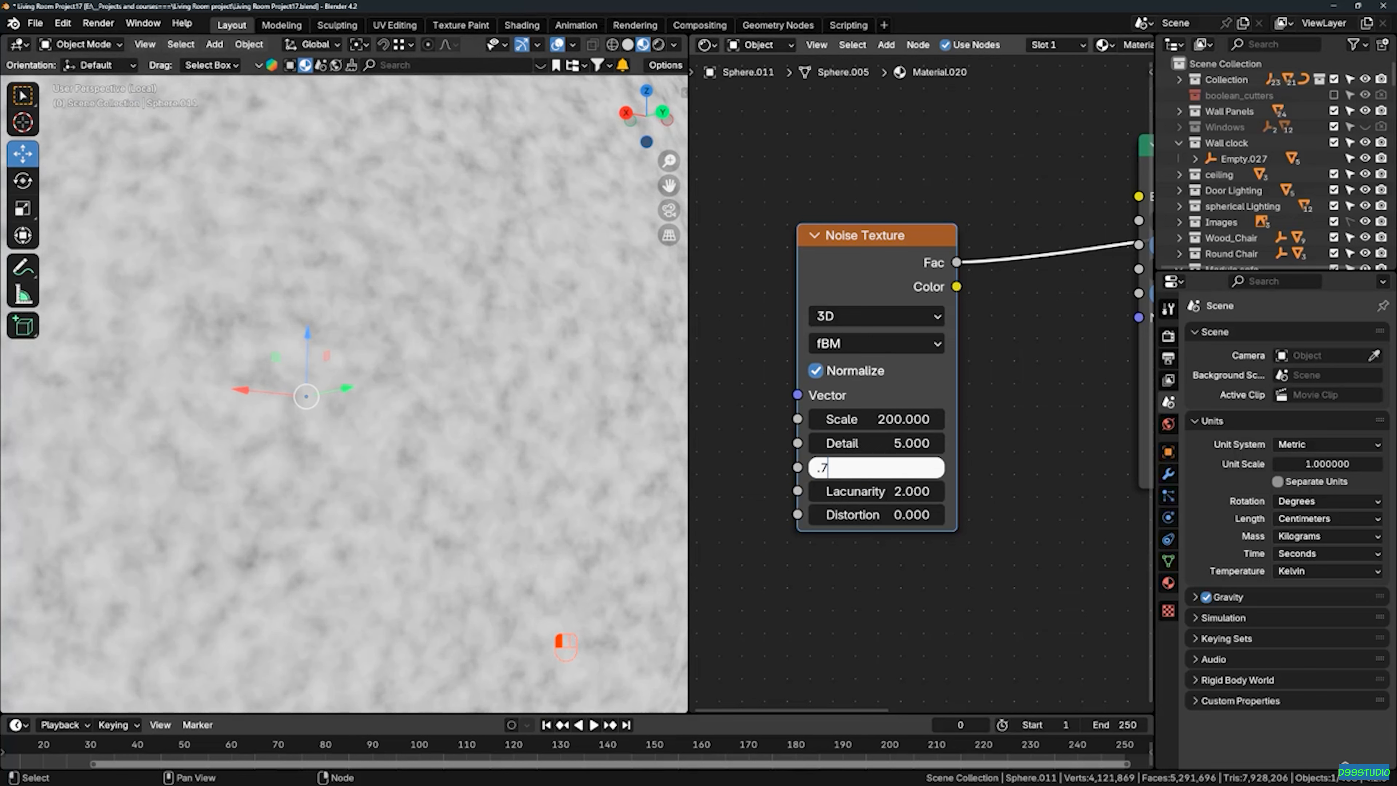
key("Return")
scroll(325, 353, "down", 6)
middle_click_drag(324, 353, 363, 382)
scroll(791, 250, "down", 3)
Move the Noise Texture node away from the shader and place a Bump node between them
left_click_drag(870, 242, 796, 273)
scroll(757, 284, "up", 1)
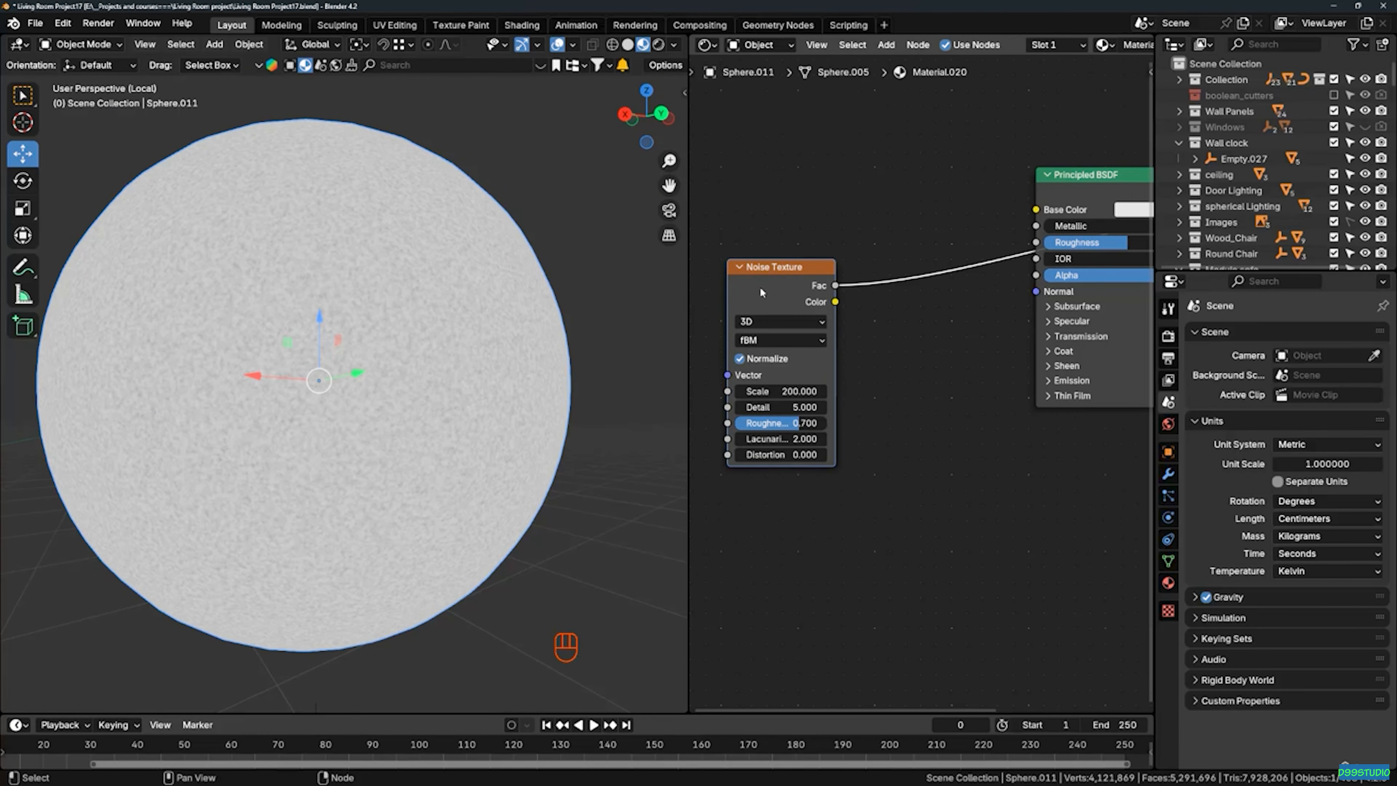
key("shift+a")
left_click(916, 348)
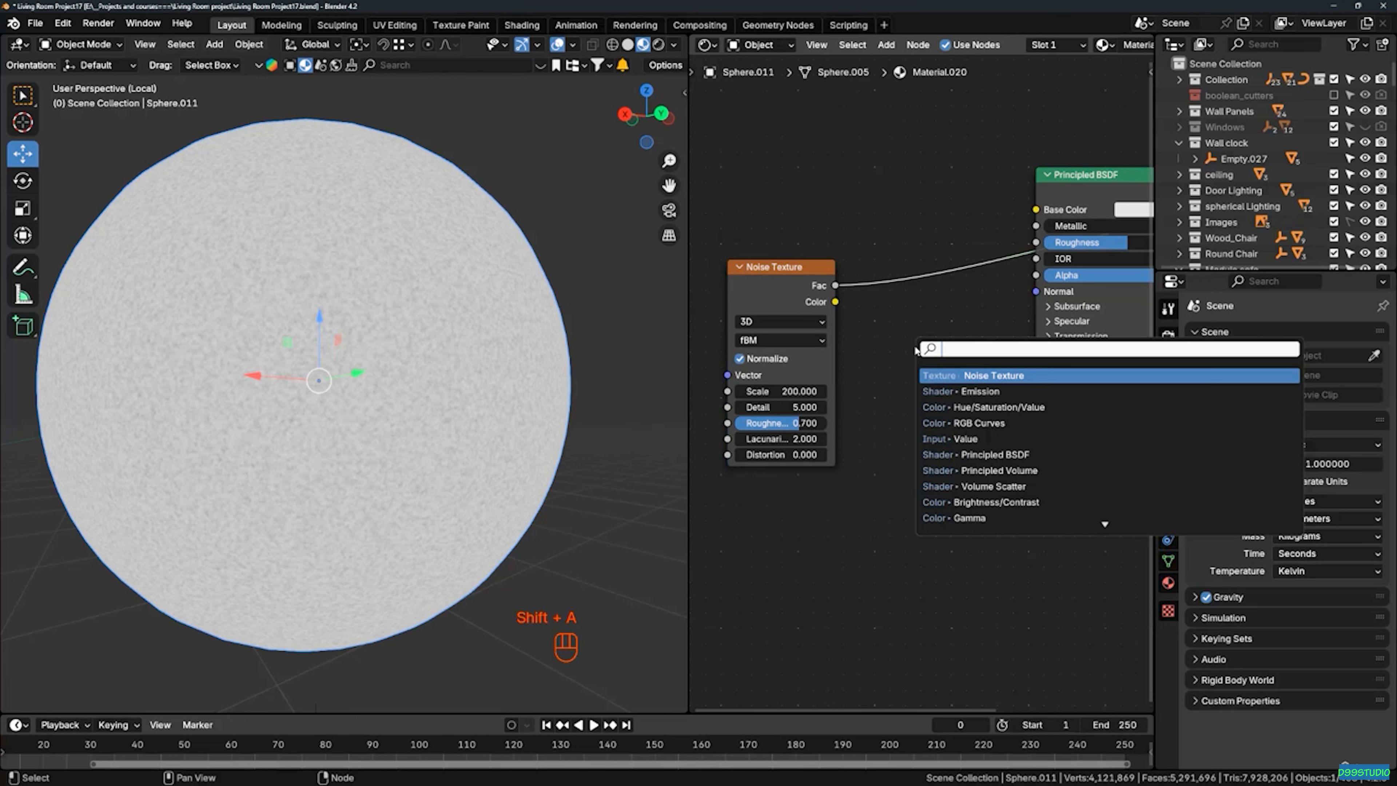
type("bum")
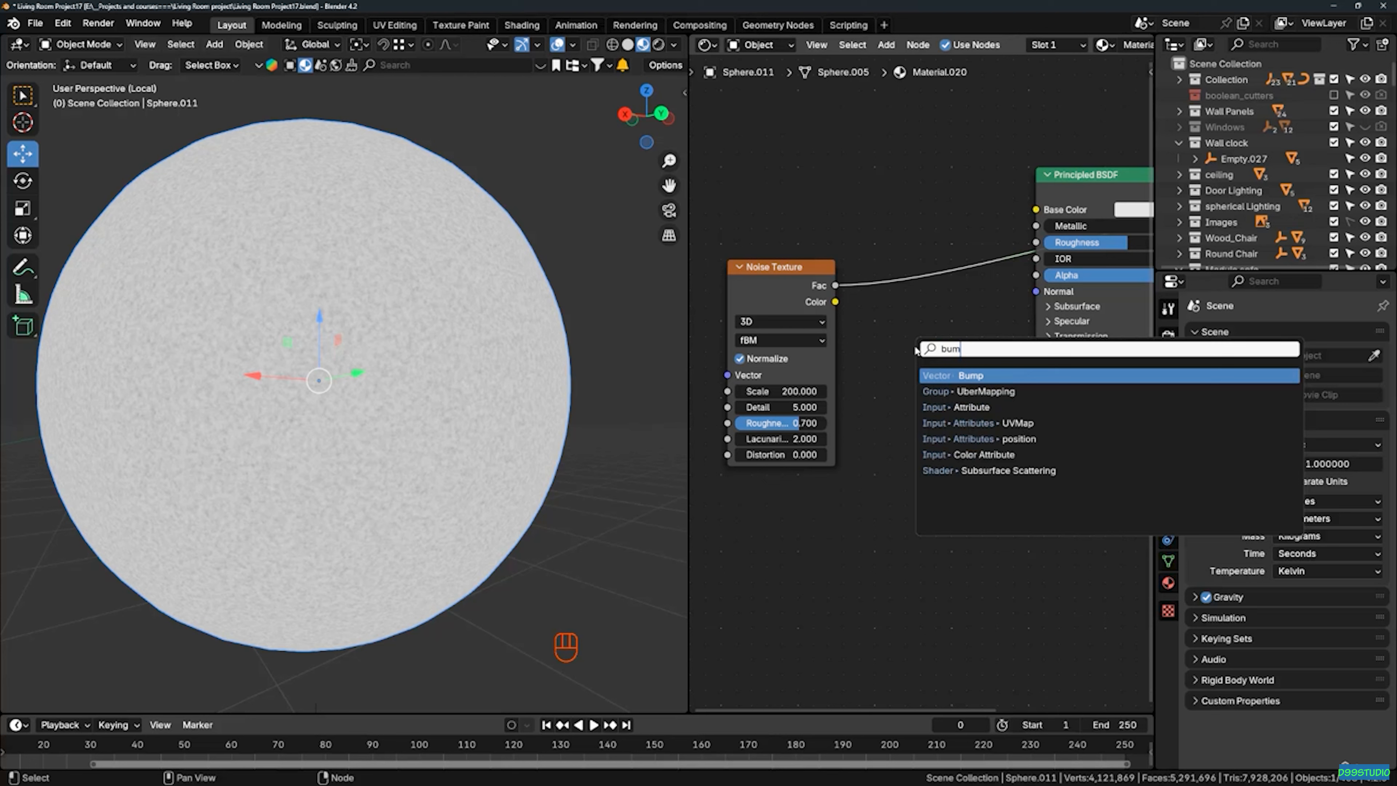
key("Return")
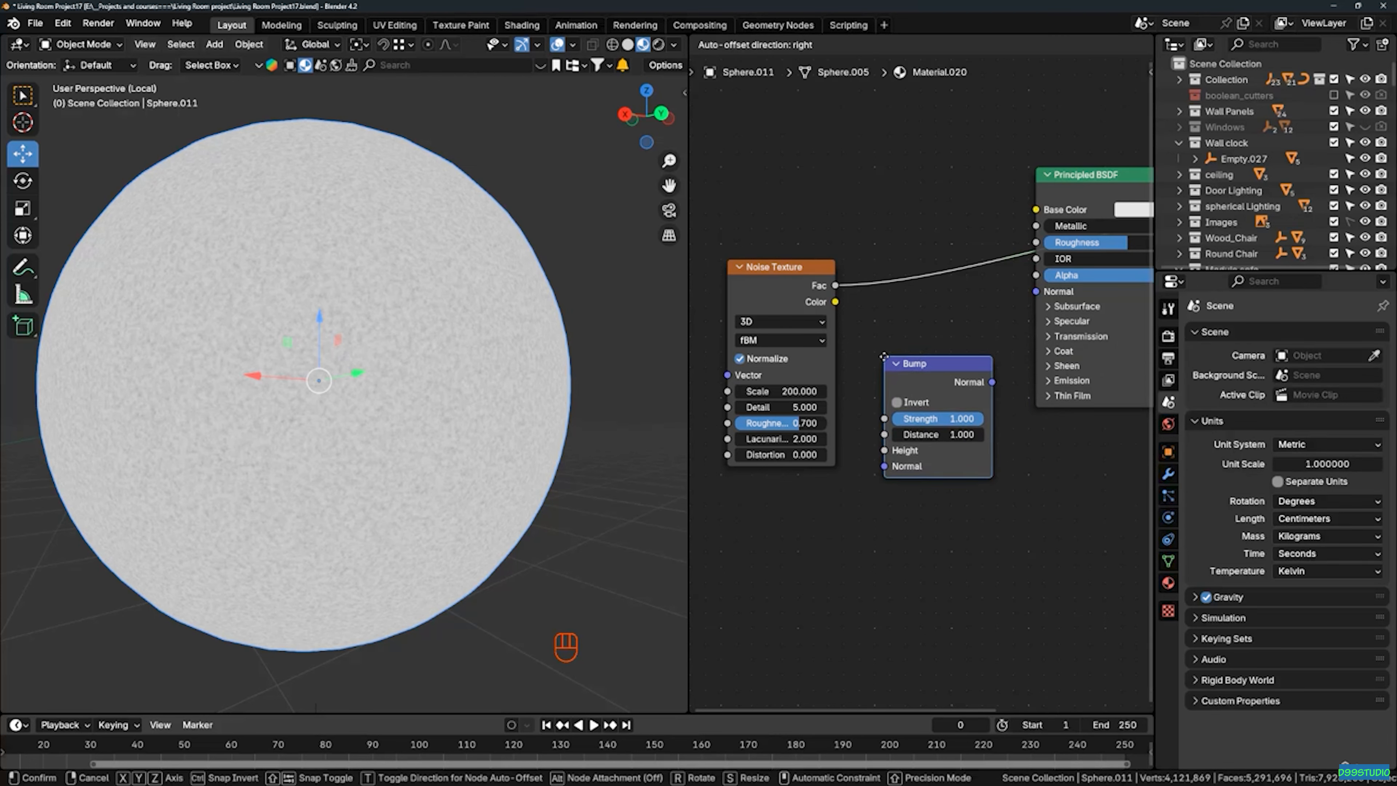
left_click(886, 359)
Connect the Bump output to the Principled BSDF Normal input and the noise Fac output to the Bump Height
left_click_drag(992, 382, 1036, 291)
left_click(836, 288)
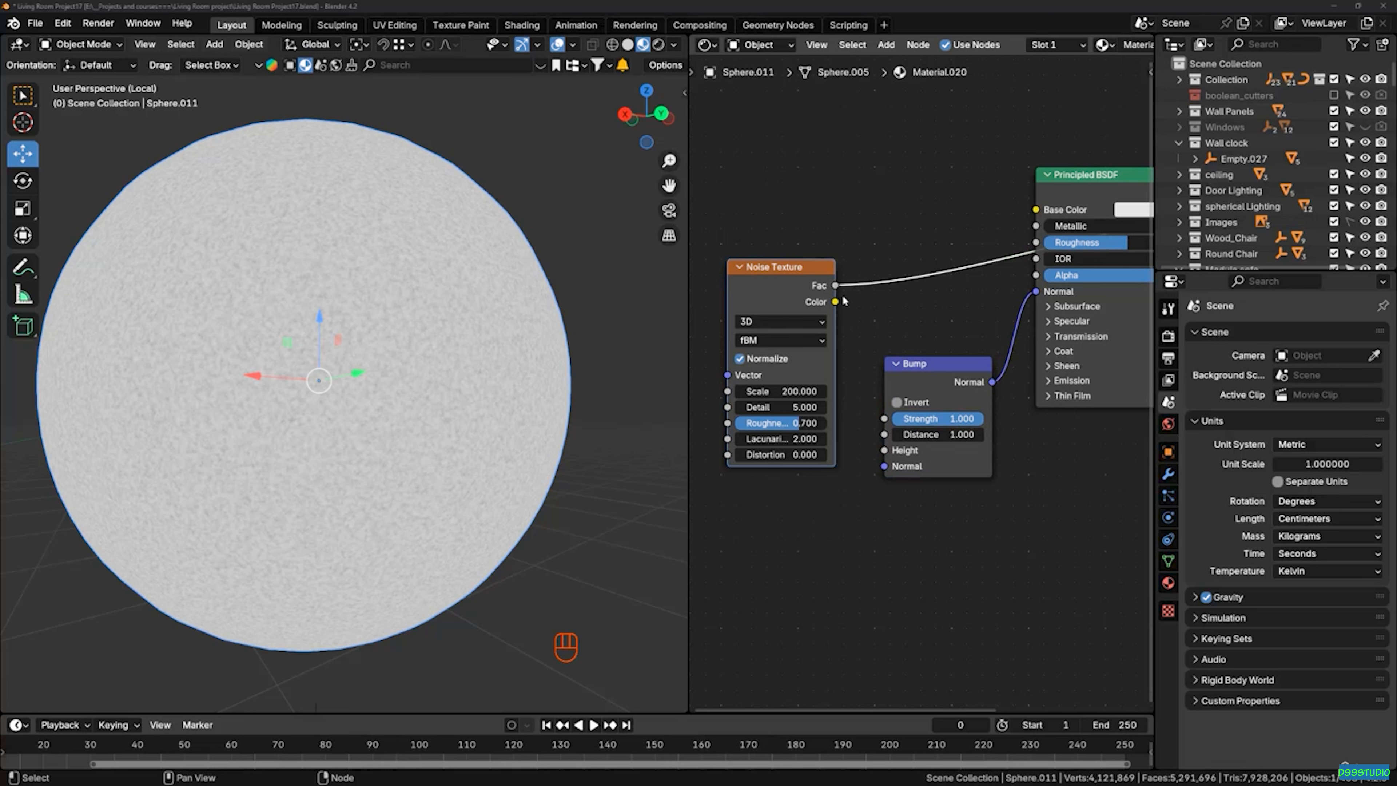
left_click_drag(835, 287, 884, 450)
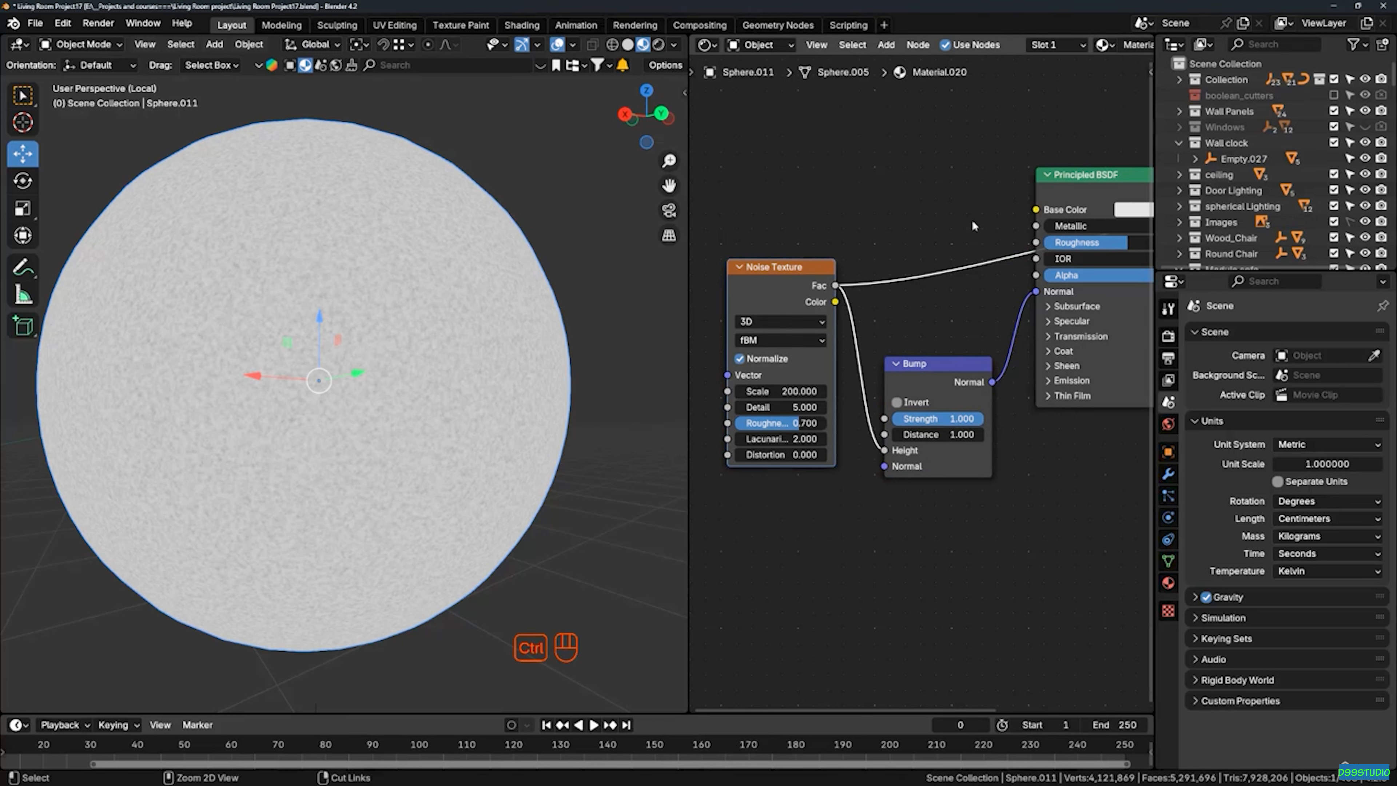
Cut the noise preview link, route the Principled BSDF to the material output and inspect the bump on the sphere
right_click_drag(973, 223, 974, 283, "ctrl")
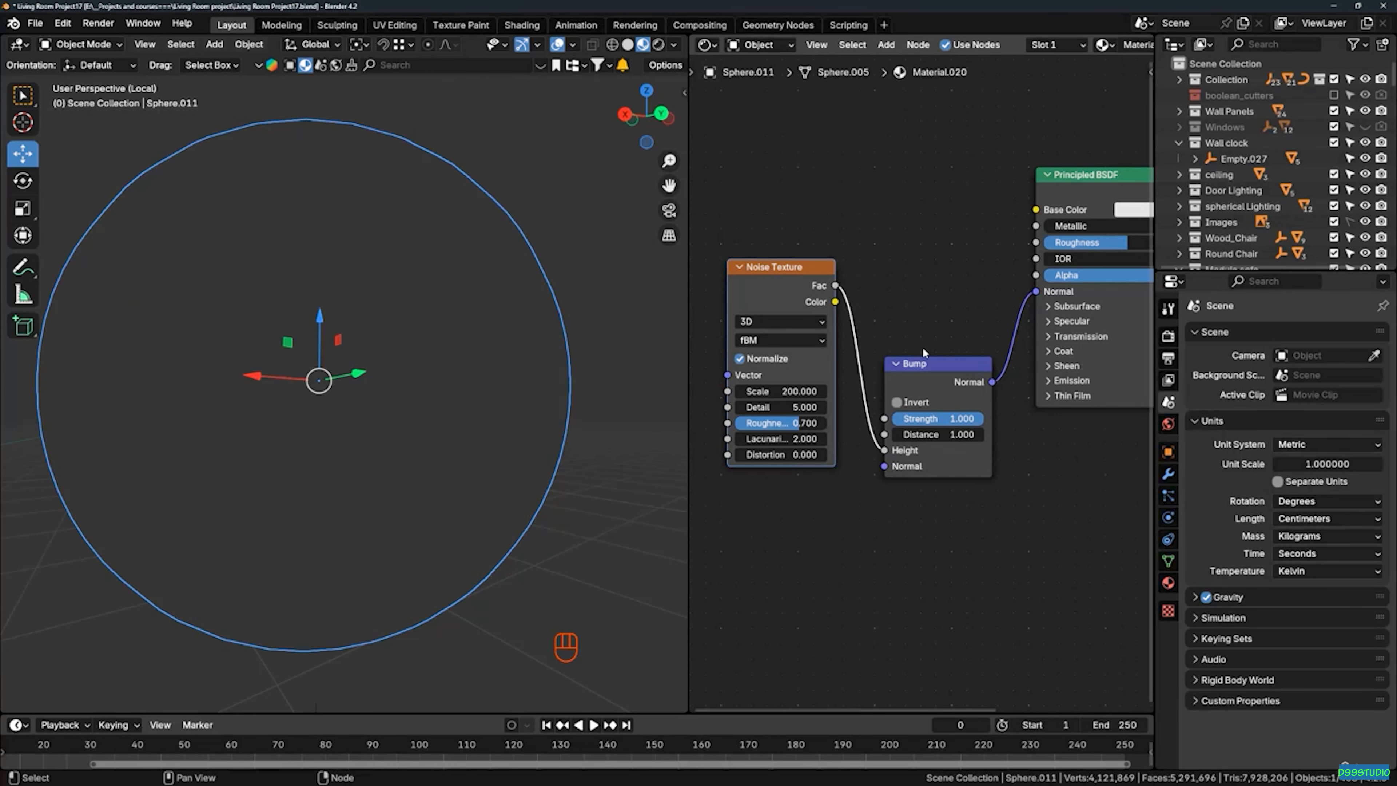
left_click(1081, 186, "ctrl+shift")
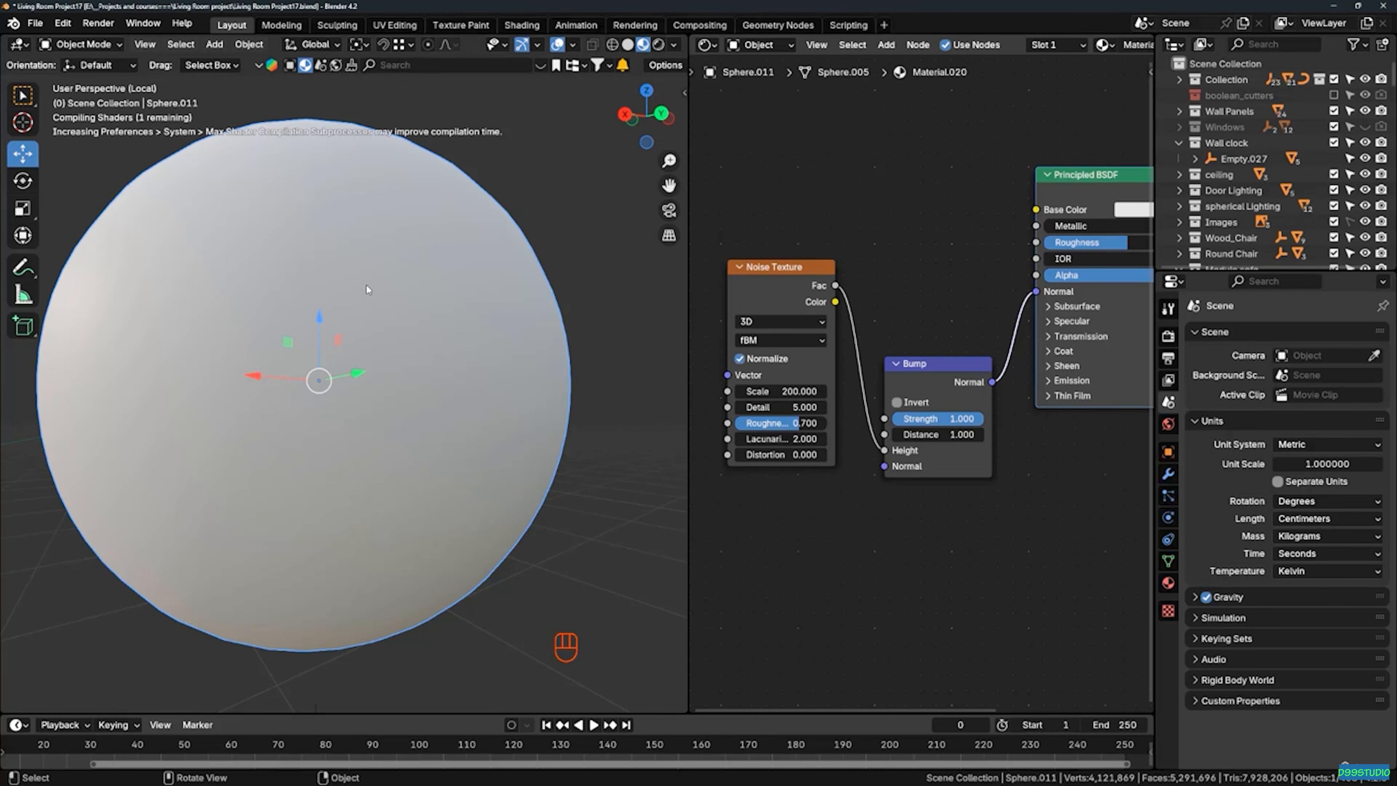
scroll(366, 285, "up", 4)
middle_click_drag(388, 341, 409, 408)
scroll(431, 329, "down", 5)
middle_click_drag(347, 329, 480, 363)
scroll(456, 380, "up", 1)
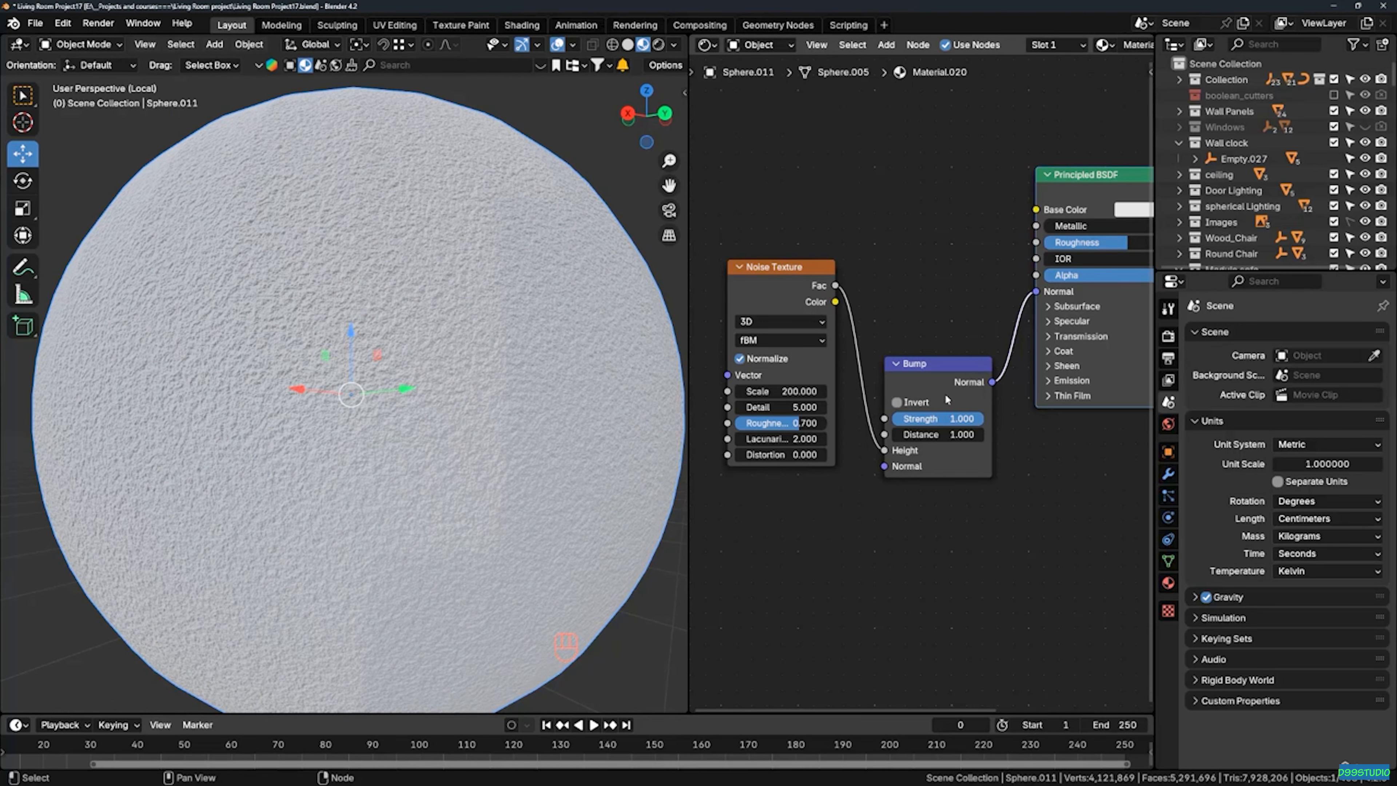
Spread the noise and Bump nodes apart and set the Bump distance to 0.001
scroll(919, 307, "down", 1)
left_click_drag(794, 307, 734, 326)
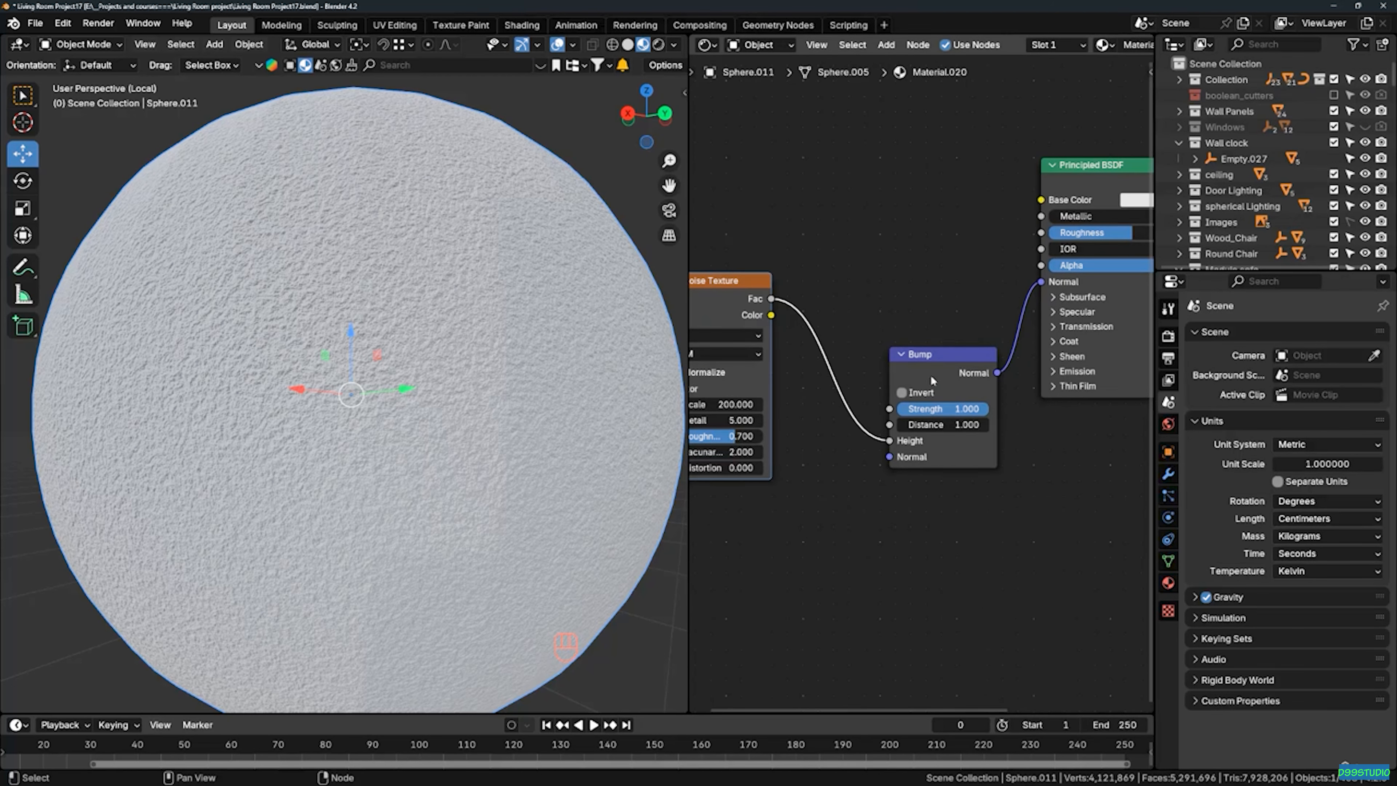
left_click_drag(931, 374, 902, 365)
scroll(918, 383, "up", 3)
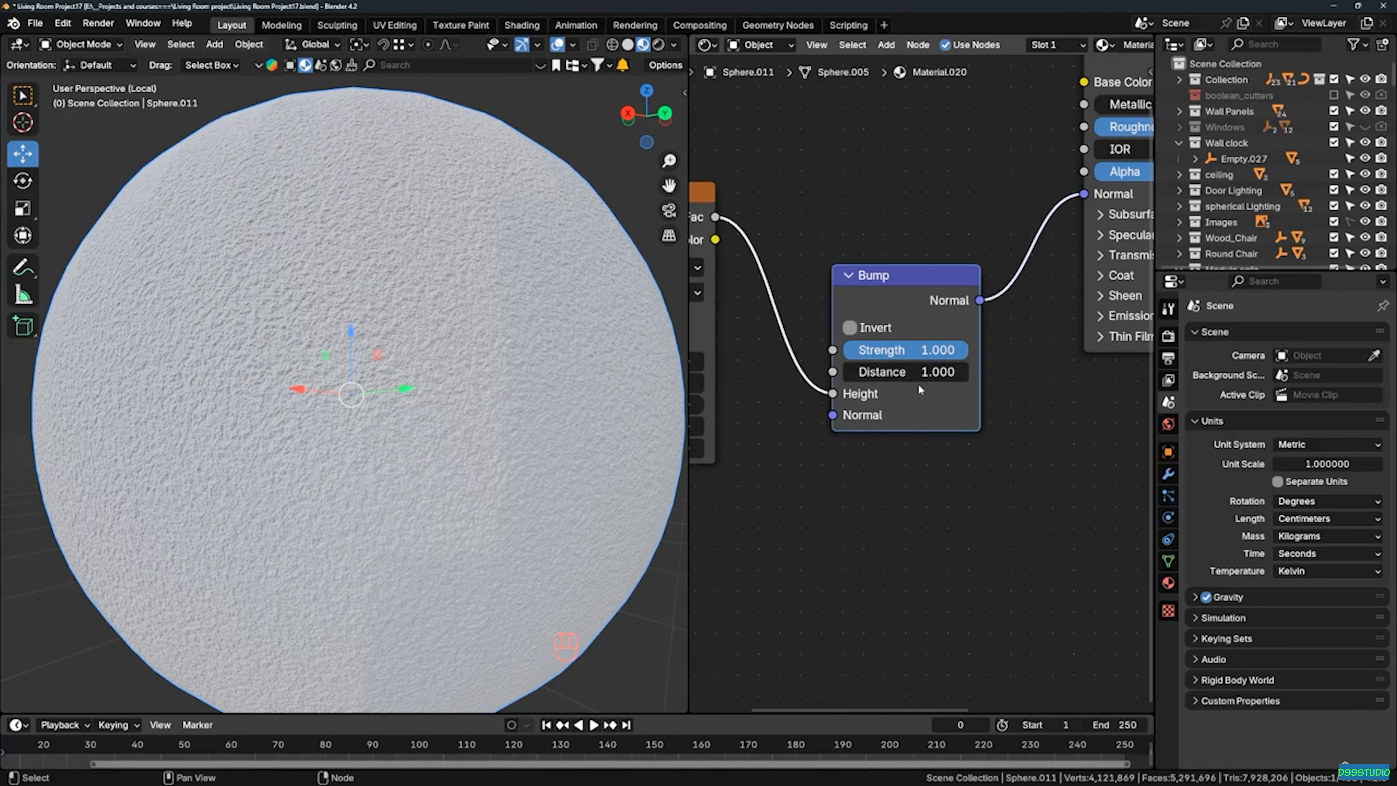
left_click(897, 372)
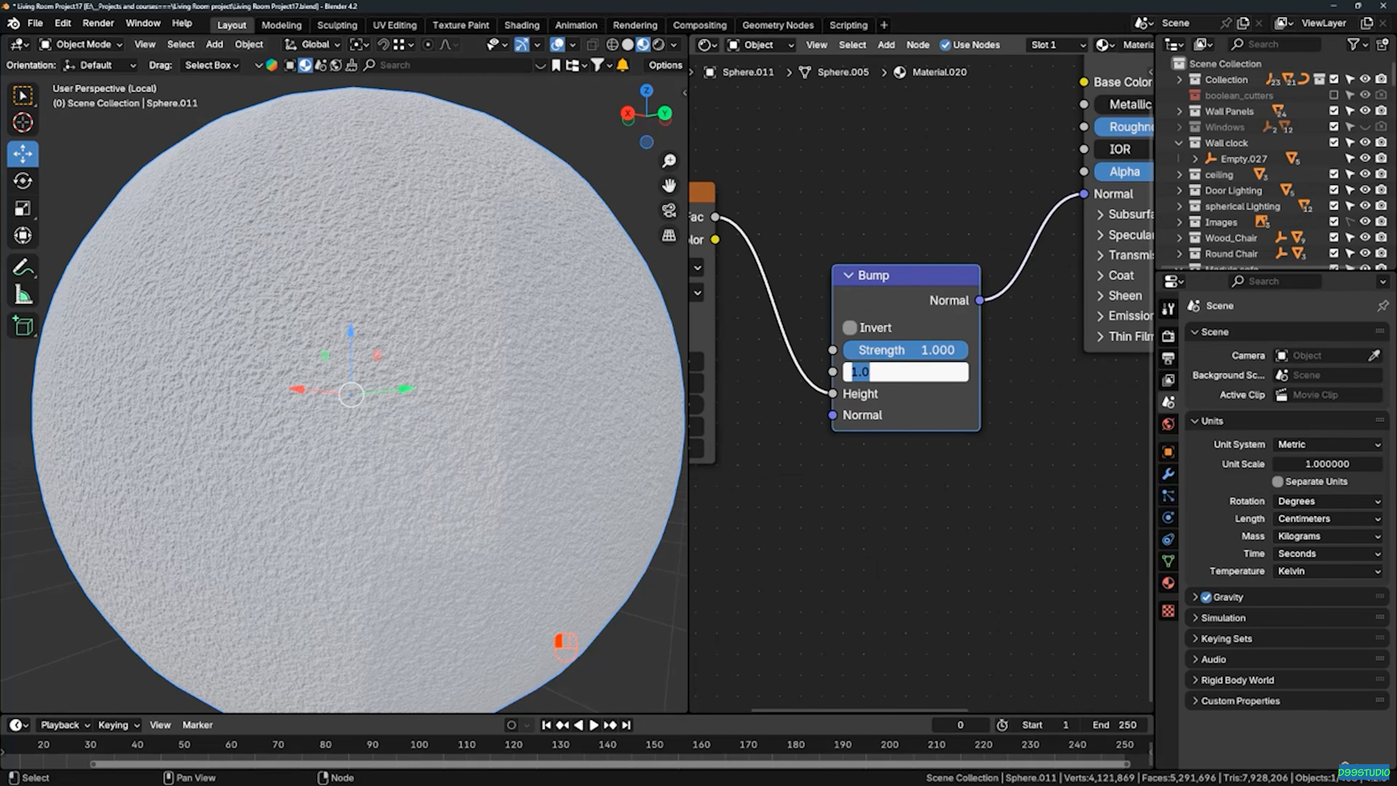
type("0.001")
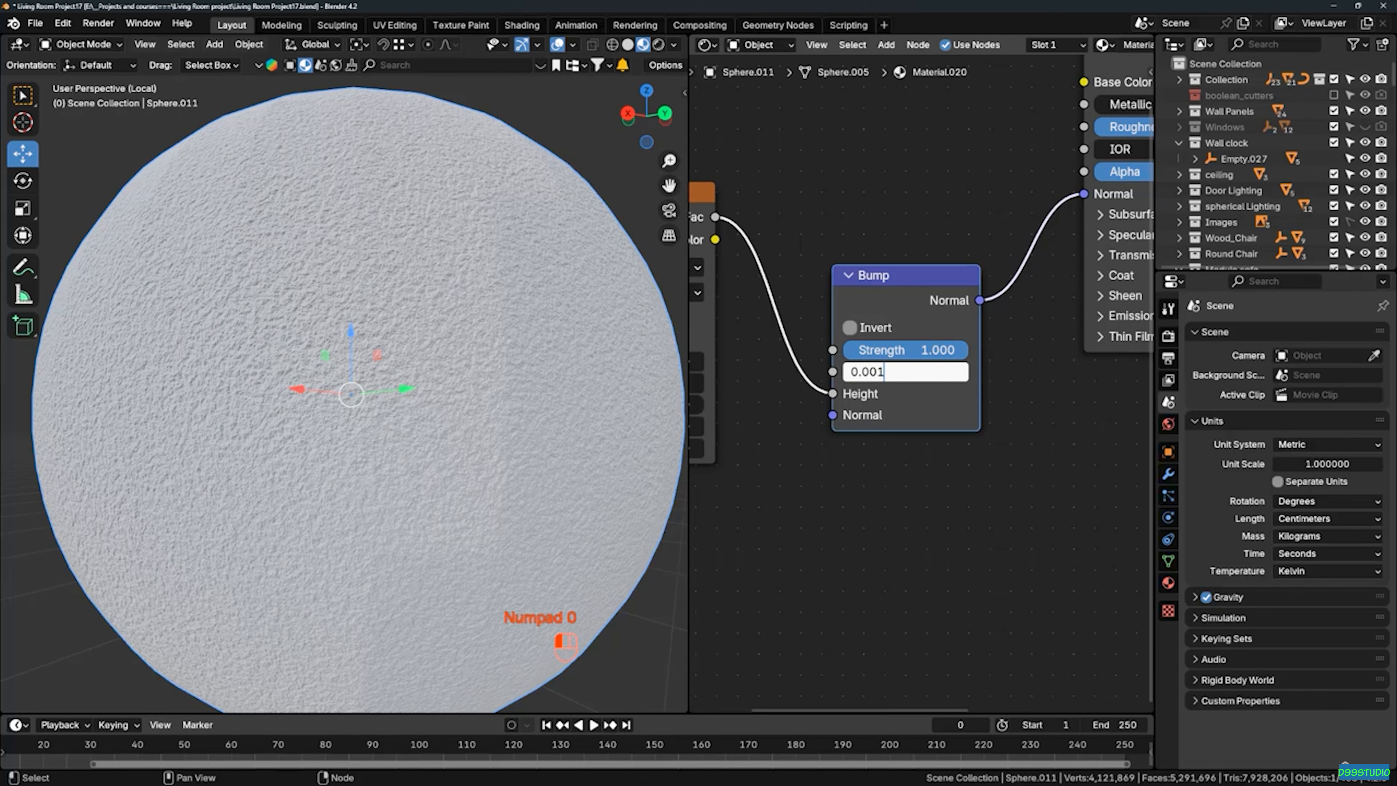
key("Return")
Reduce the Bump distance to 0.0001 for a much subtler surface texture
middle_click_drag(405, 365, 410, 330)
left_click(880, 373)
left_click(880, 373)
type("0")
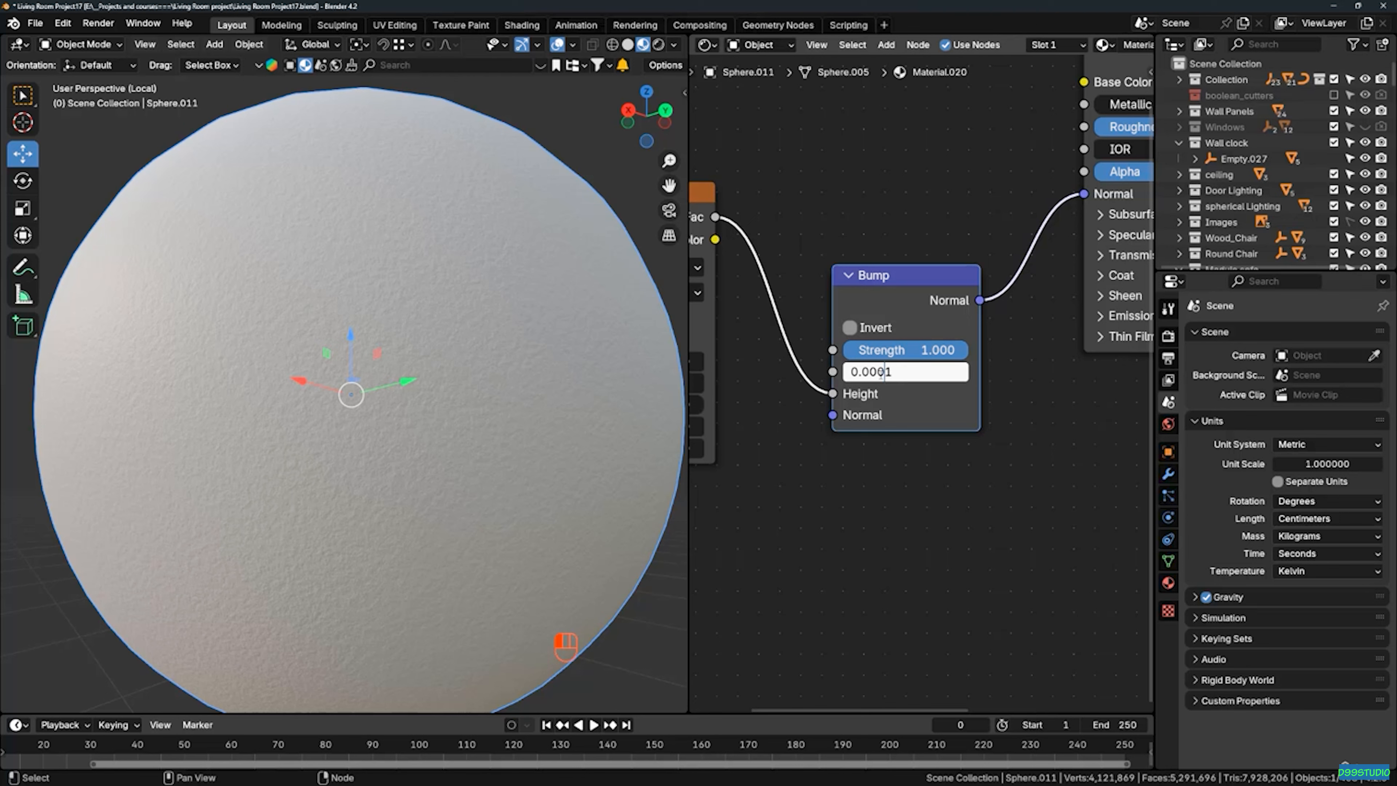
key("Return")
left_click(880, 372)
left_click(889, 372)
key("Return")
middle_click_drag(523, 342, 487, 350)
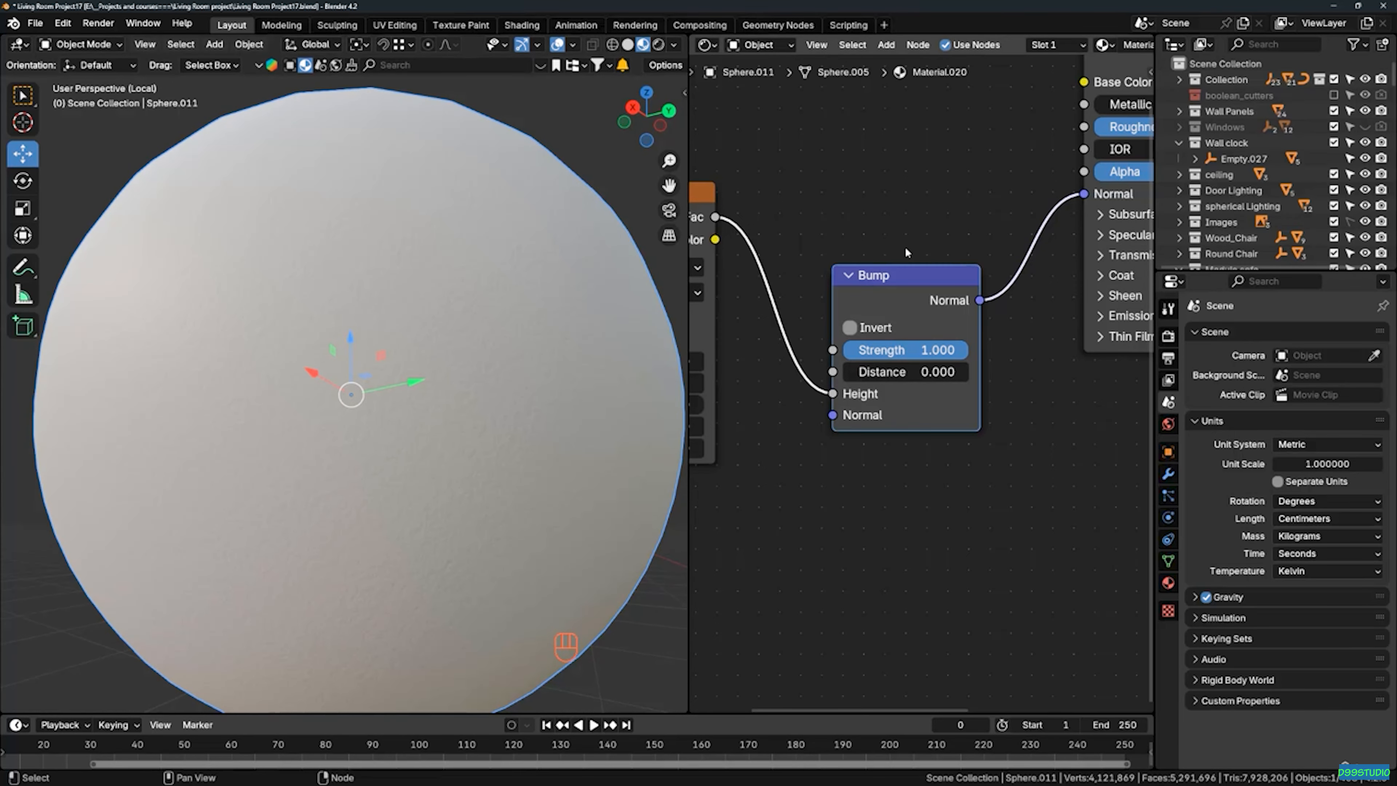
Raise the Principled BSDF roughness to about 0.823
scroll(830, 253, "down", 2)
middle_click_drag(835, 252, 807, 280)
left_click_drag(971, 261, 1015, 260)
scroll(448, 330, "down", 2)
mouse_move(449, 330)
middle_mouse_down()
mouse_move(413, 415)
mouse_move(442, 405)
mouse_move(481, 329)
mouse_move(486, 352)
mouse_move(409, 371)
mouse_move(424, 312)
mouse_move(442, 338)
middle_mouse_up()
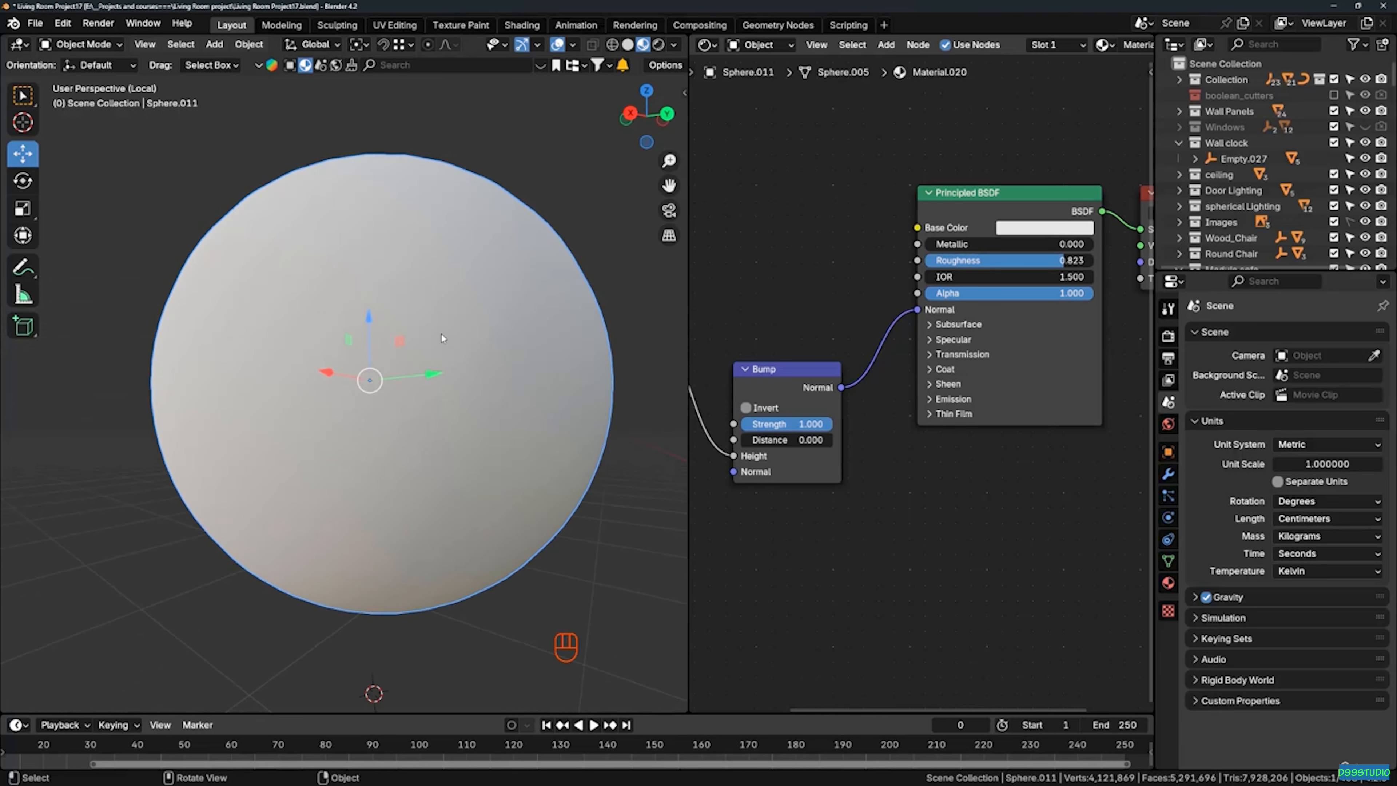
Leave the sphere's isolated view and rename its material to Wall_White
key("KP_Divide")
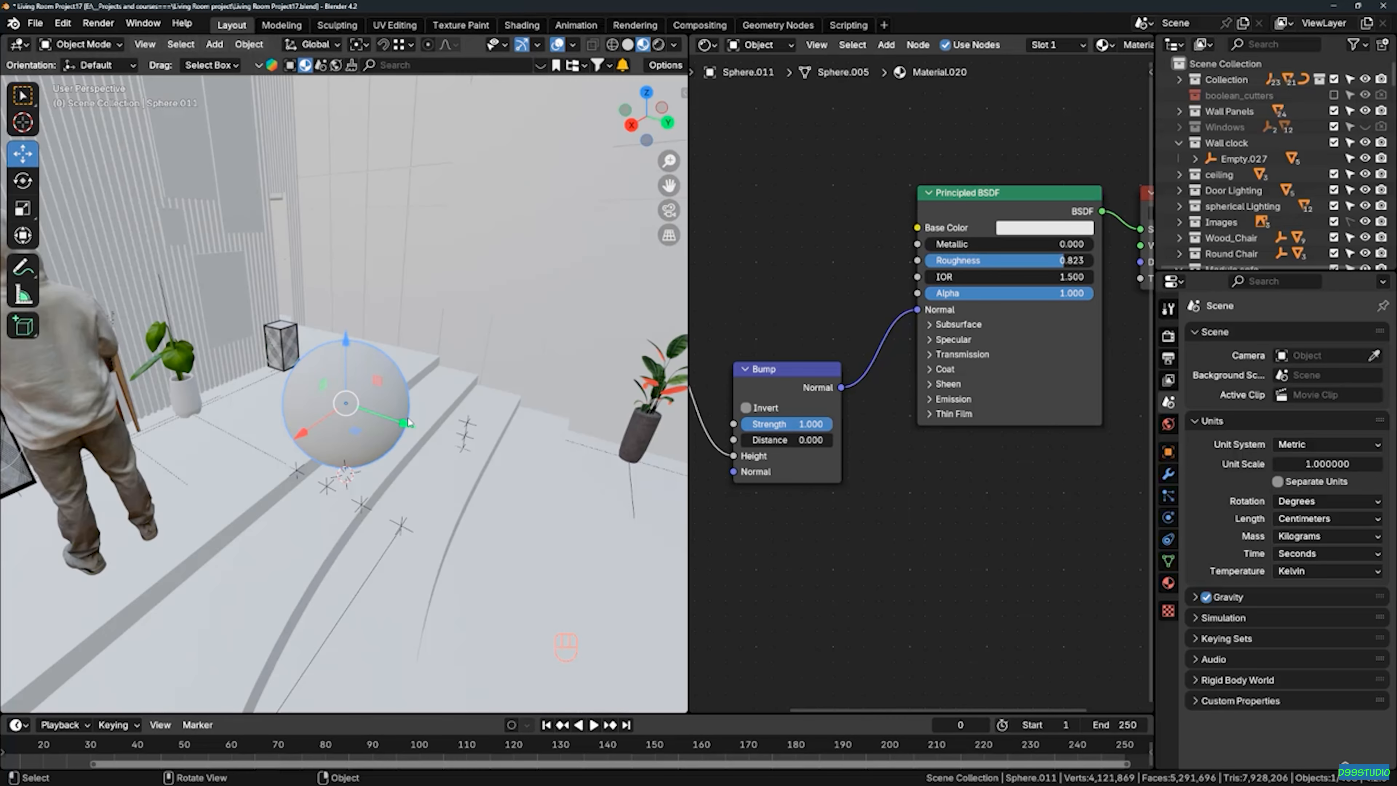
middle_click_drag(385, 417, 370, 405)
scroll(1015, 44, "right", 6)
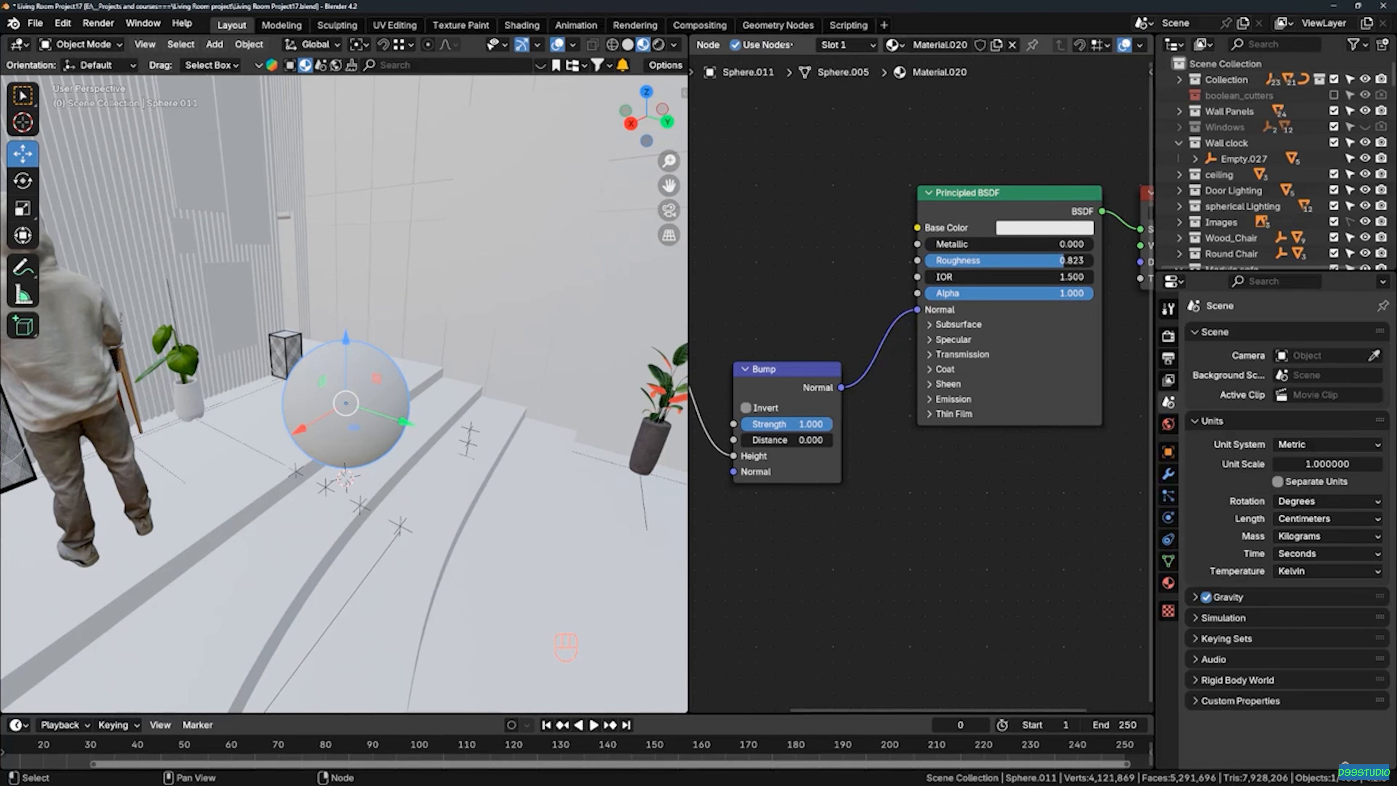
left_click(928, 46)
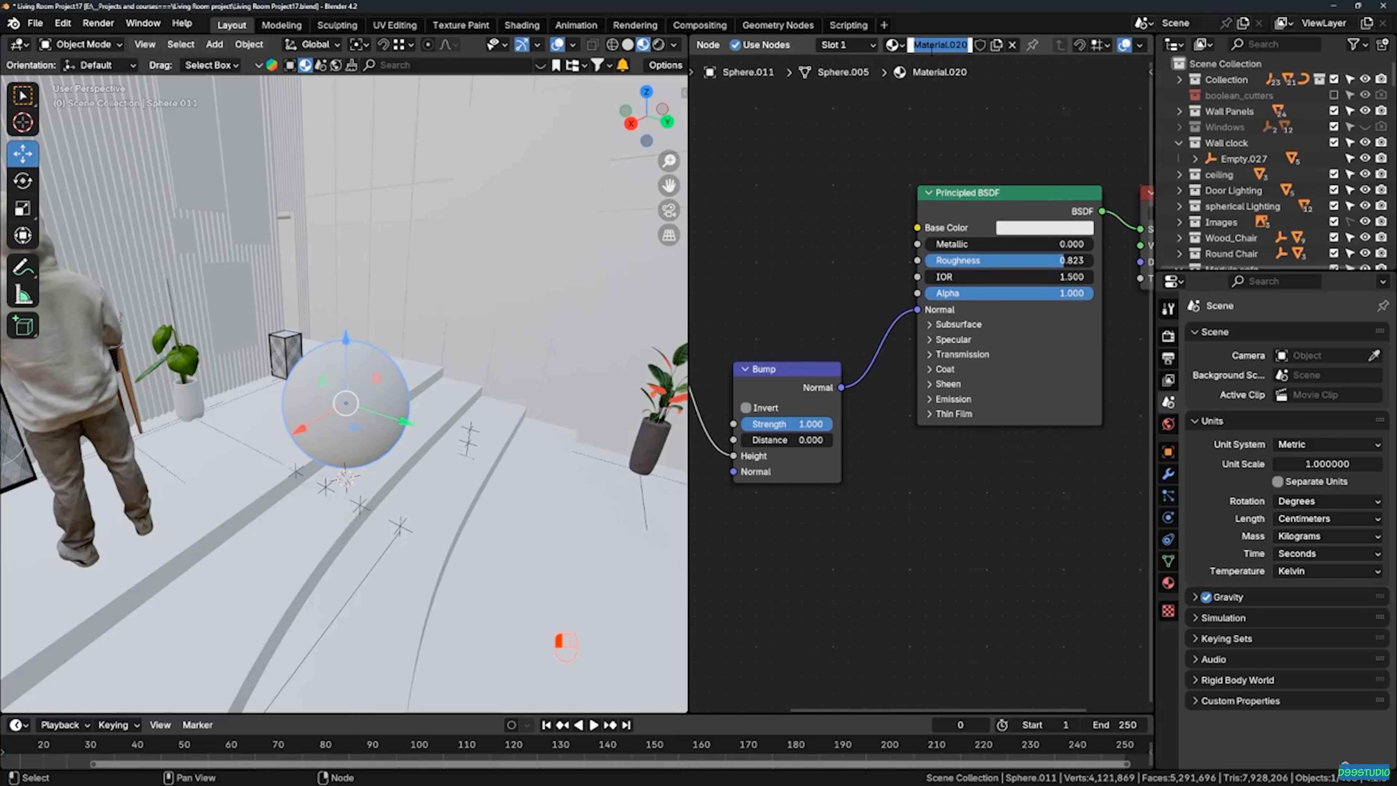
type("Wall_White")
key("Return")
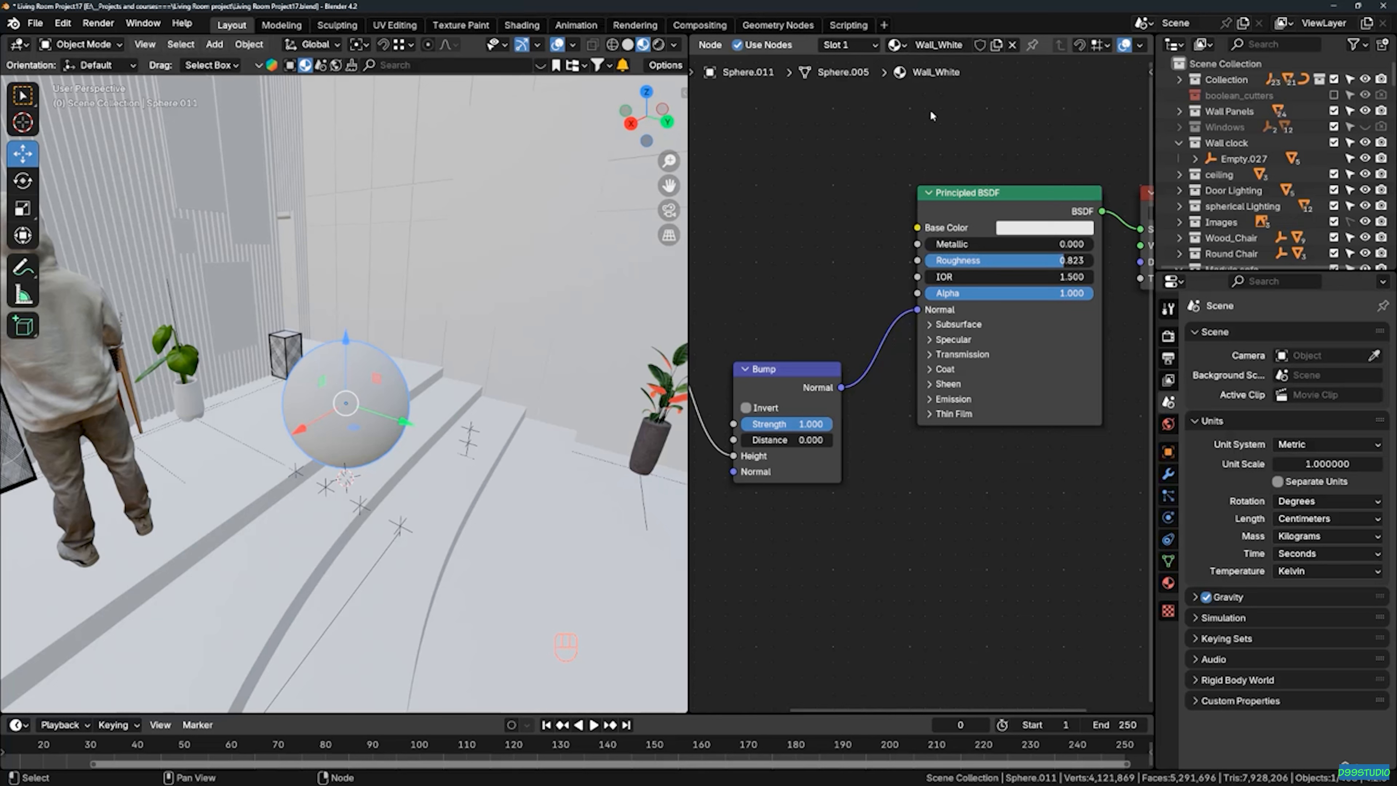
Assign the existing Wall_White material to the large slatted wall panel behind the standing figure
middle_click_drag(286, 347, 409, 417, "shift")
left_click(224, 287)
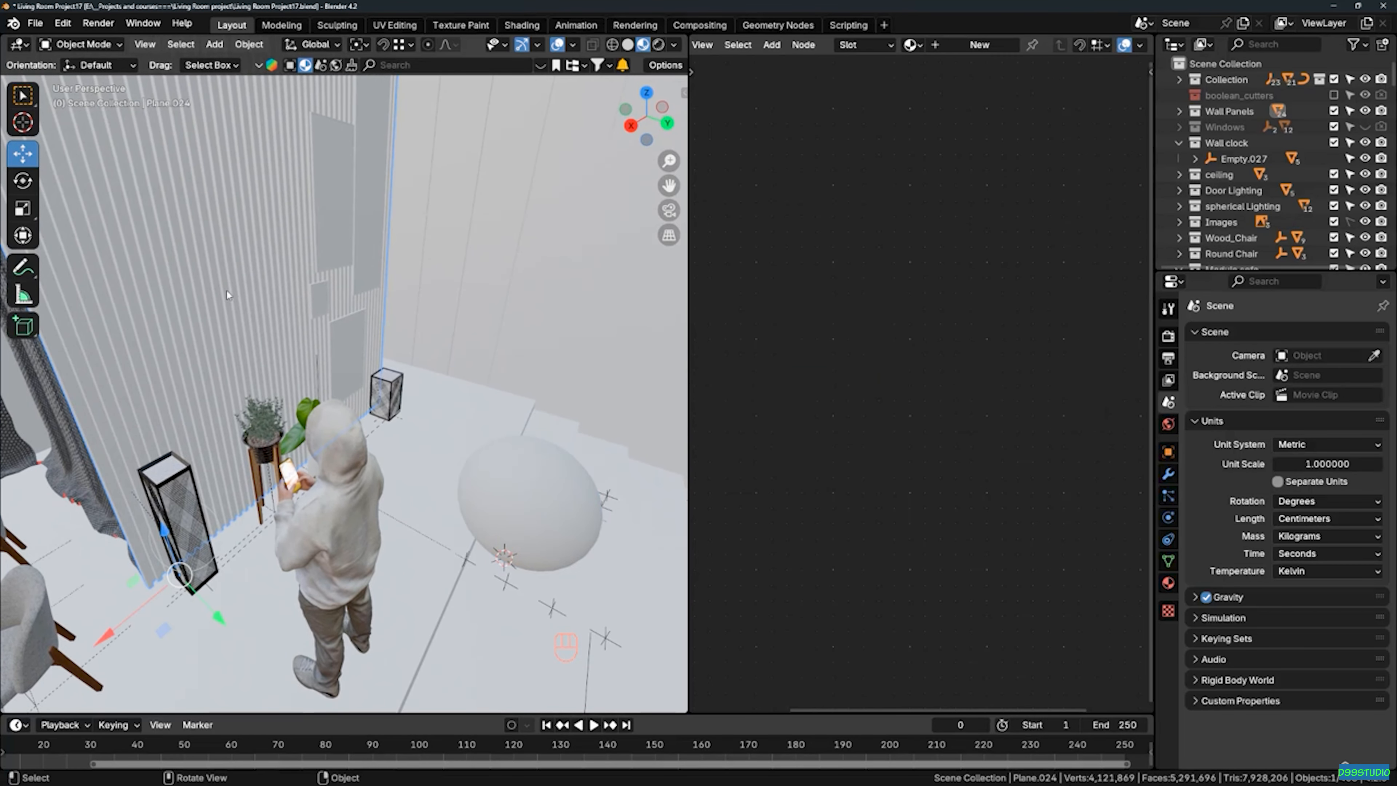
middle_click_drag(244, 298, 250, 293)
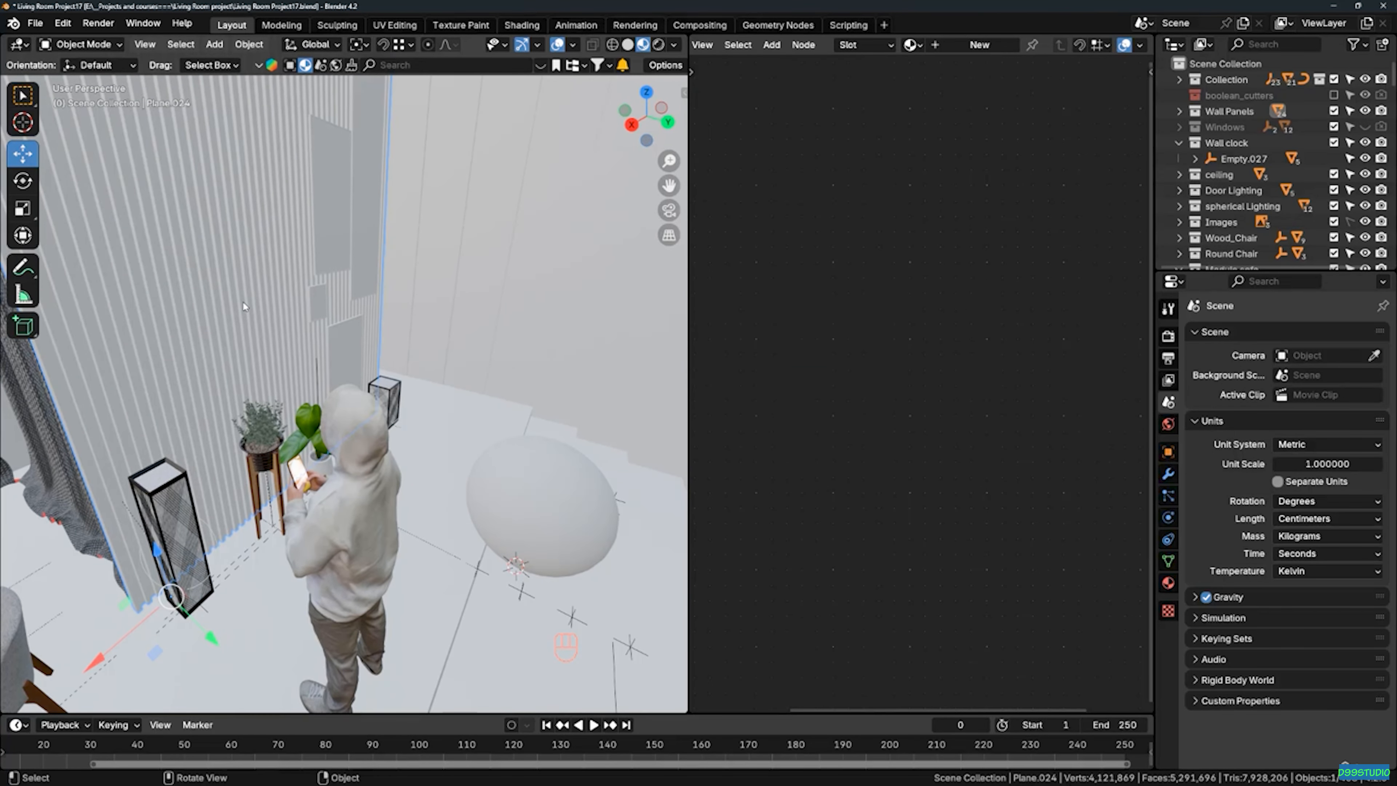
left_click(913, 45)
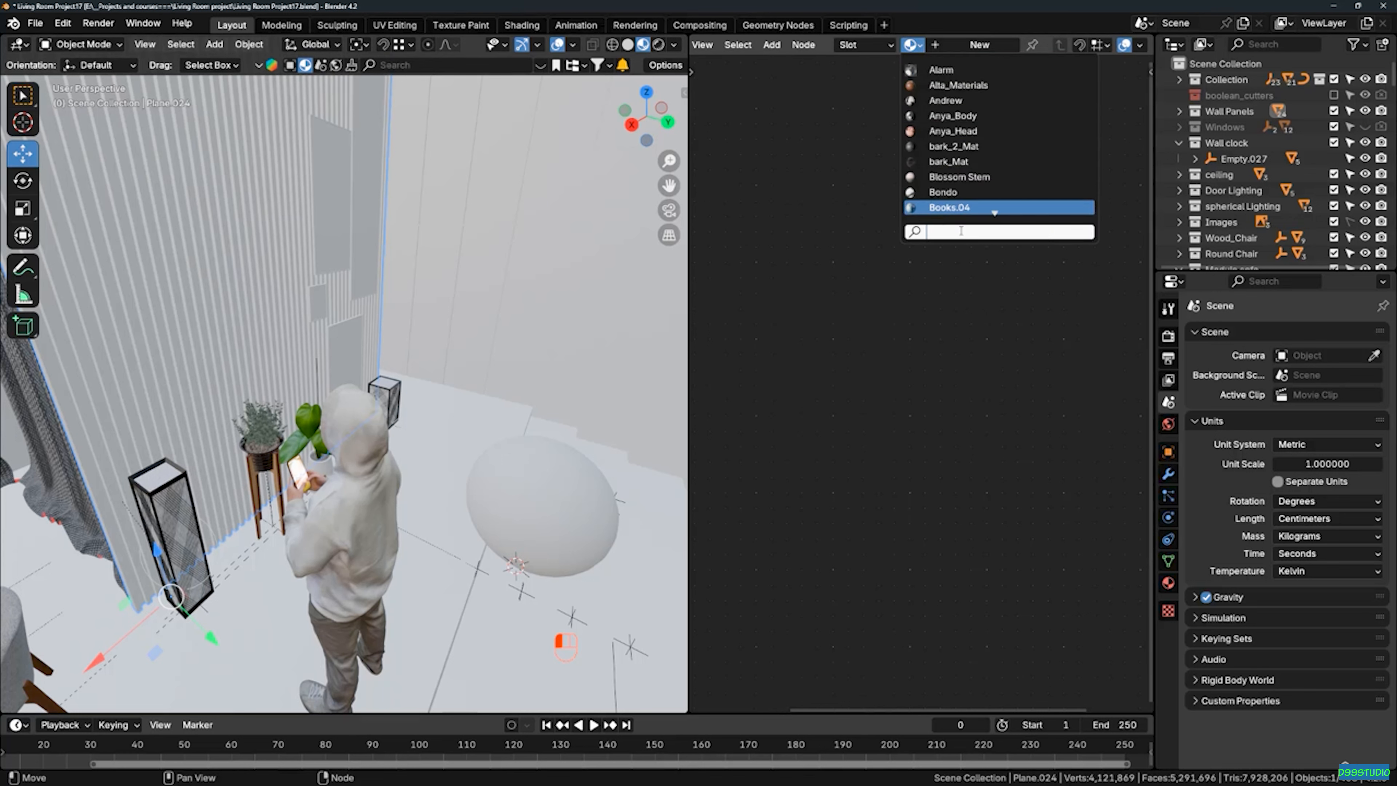
type("wall")
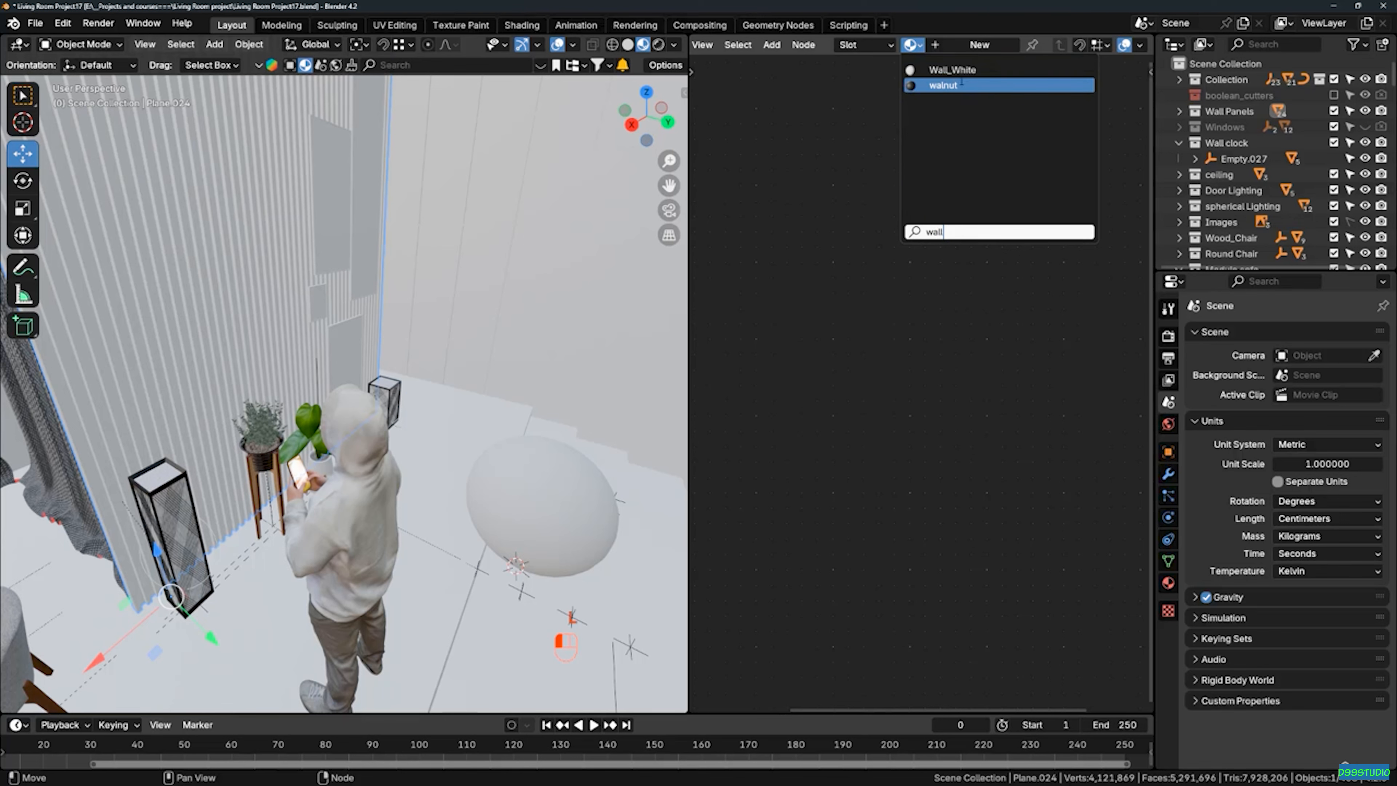
key("Return")
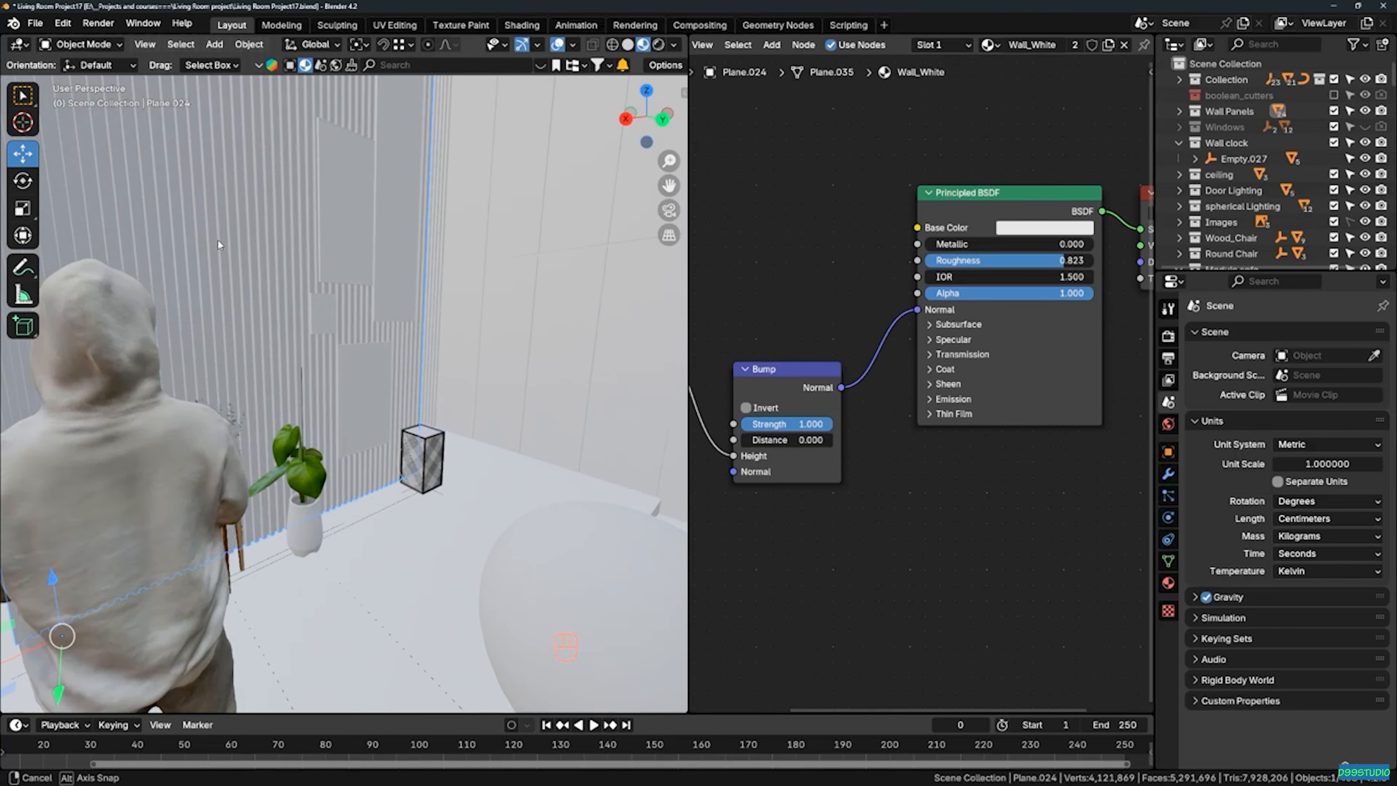
Isolate the slatted wall panel and examine its surface up close
key("KP_Divide")
middle_click_drag(224, 239, 394, 254)
scroll(308, 145, "up", 12)
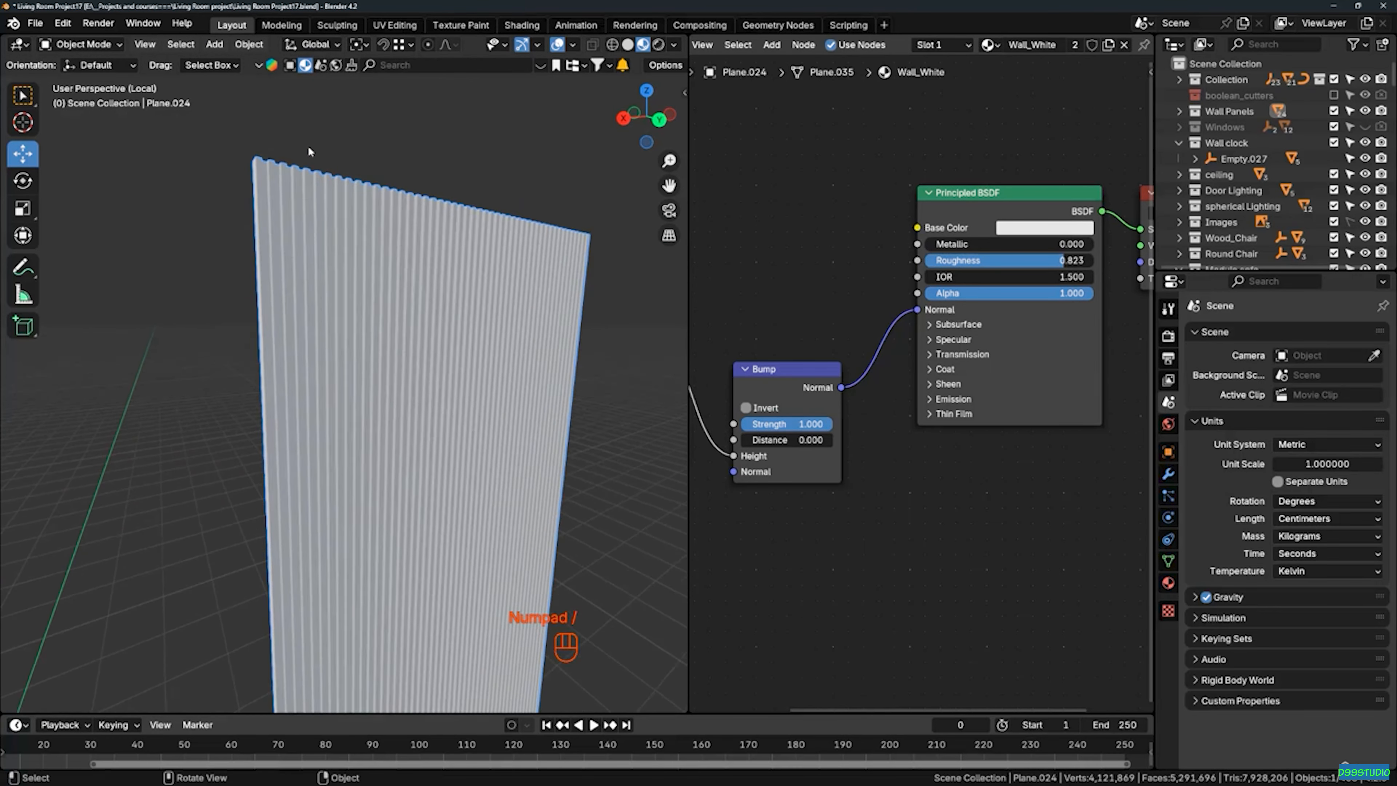
Add Texture Coordinate and Mapping nodes feeding the Noise Texture of the Wall_White material
middle_click_drag(296, 208, 324, 160)
middle_click_drag(367, 250, 334, 139)
scroll(858, 258, "down", 2)
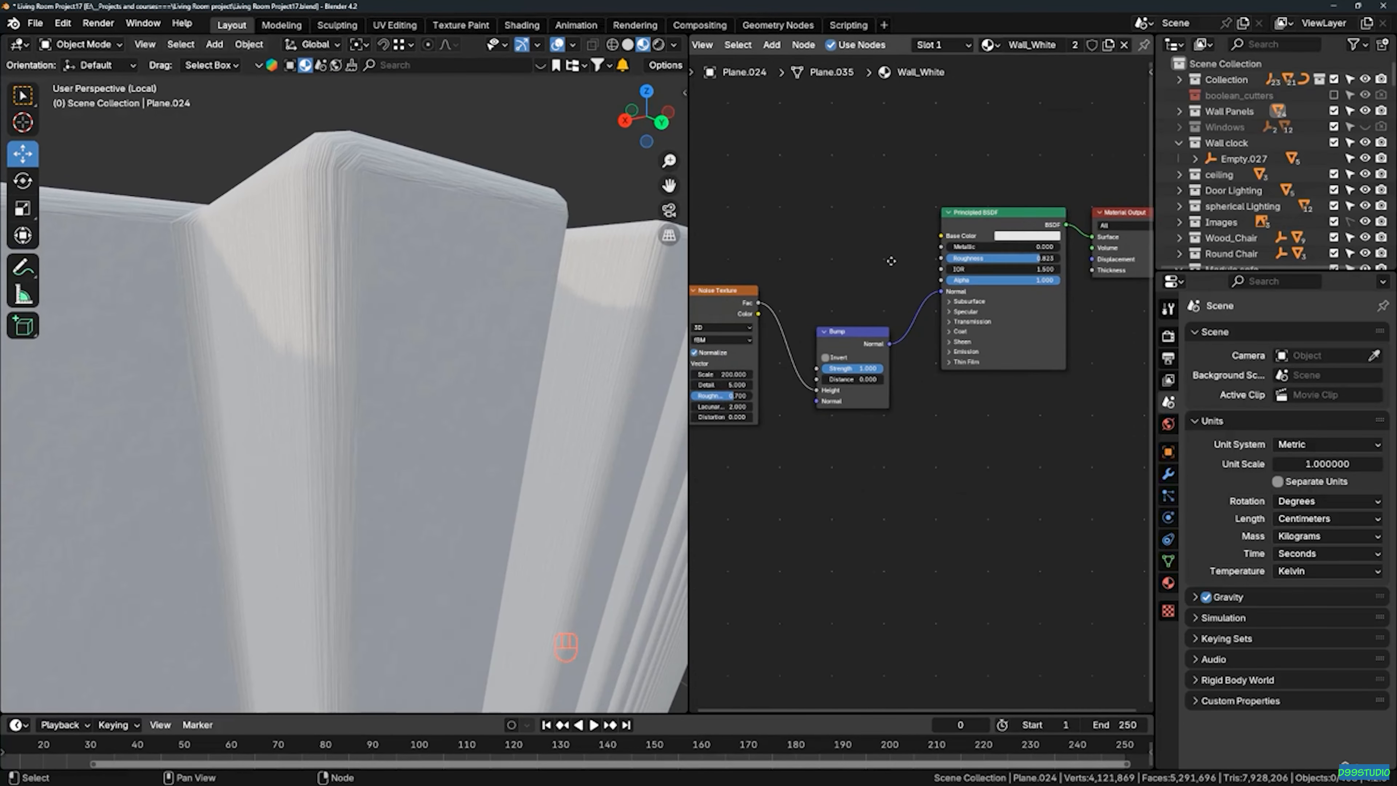
middle_click_drag(856, 263, 982, 256)
scroll(831, 265, "up", 3)
left_click_drag(843, 309, 851, 311)
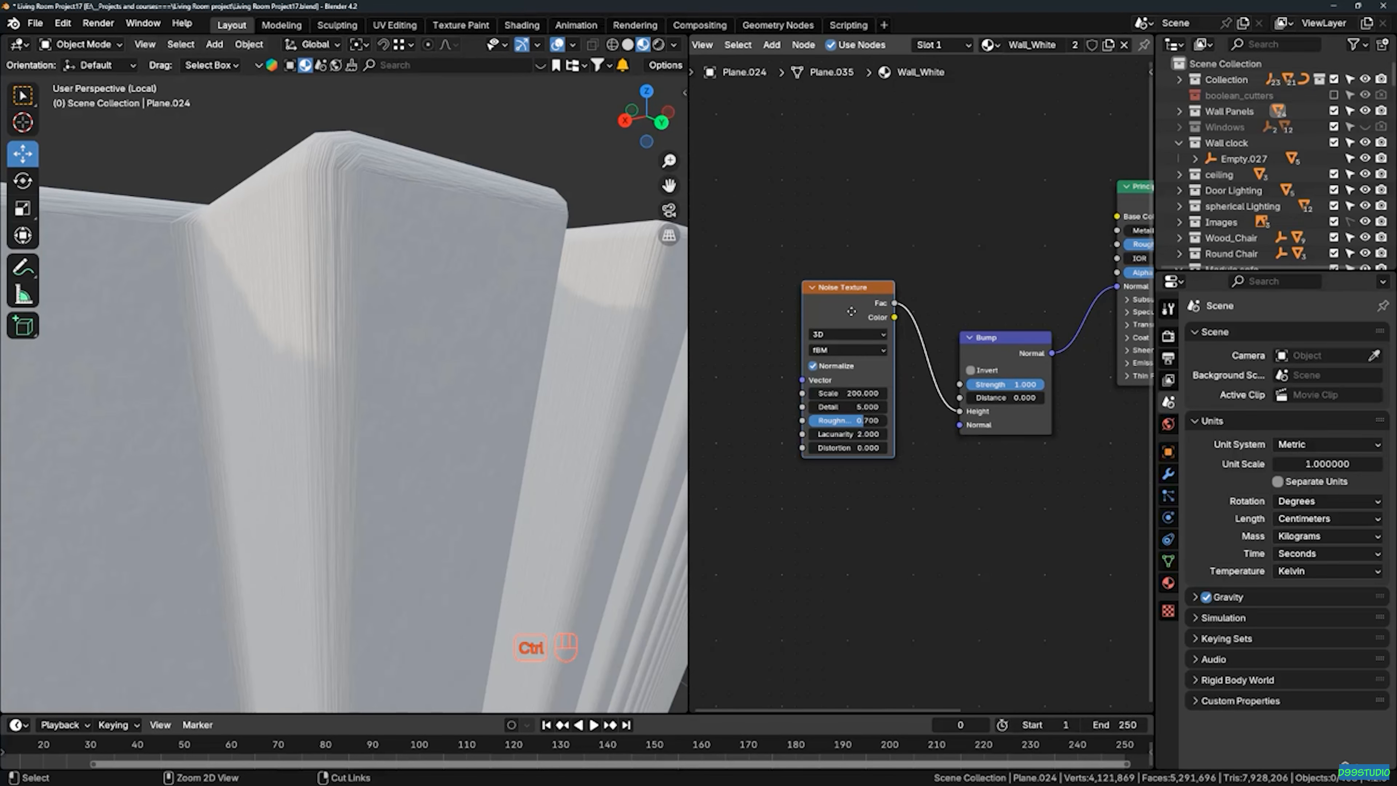
key("ctrl+t")
middle_click_drag(875, 246, 936, 235)
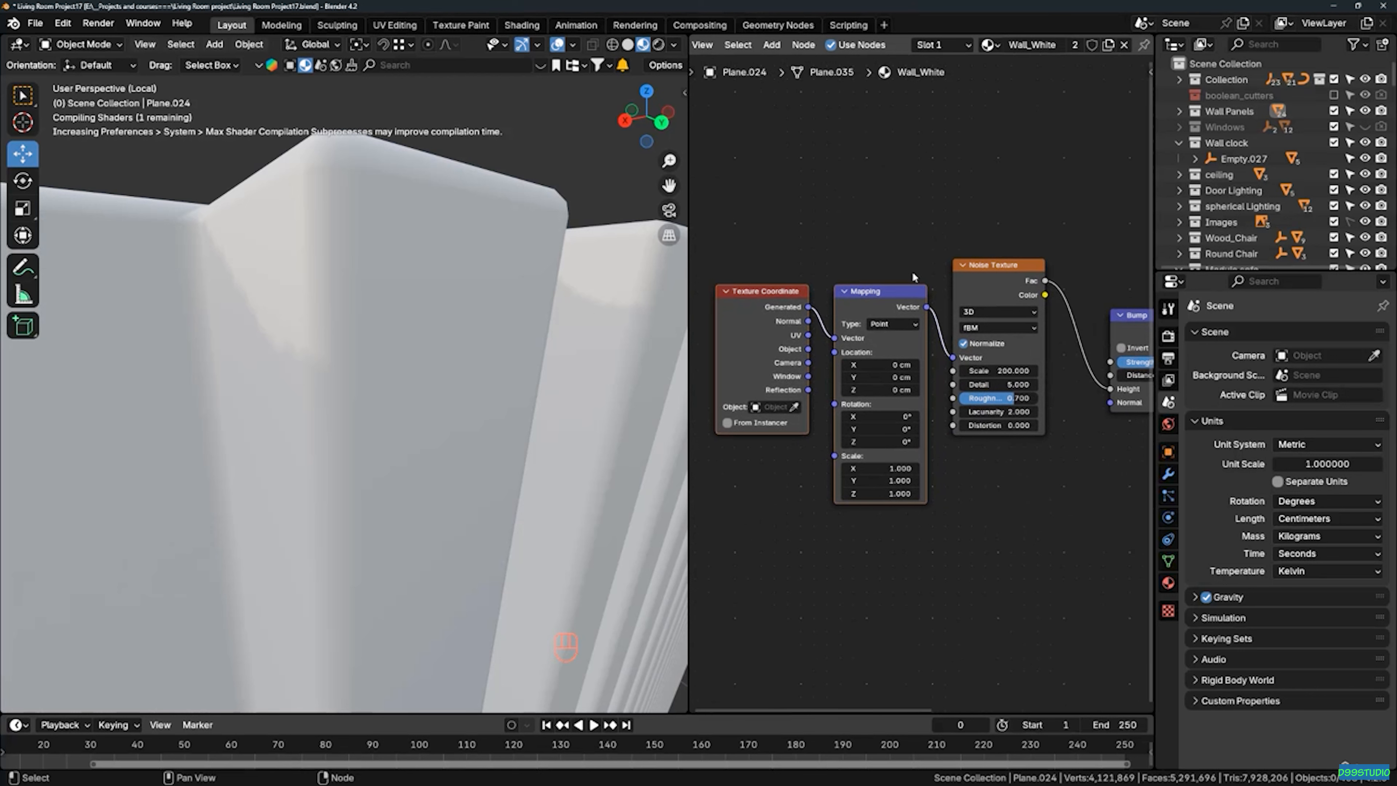
Feed the Mapping node's Vector input from the Texture Coordinate node's Object output
scroll(828, 312, "up", 1)
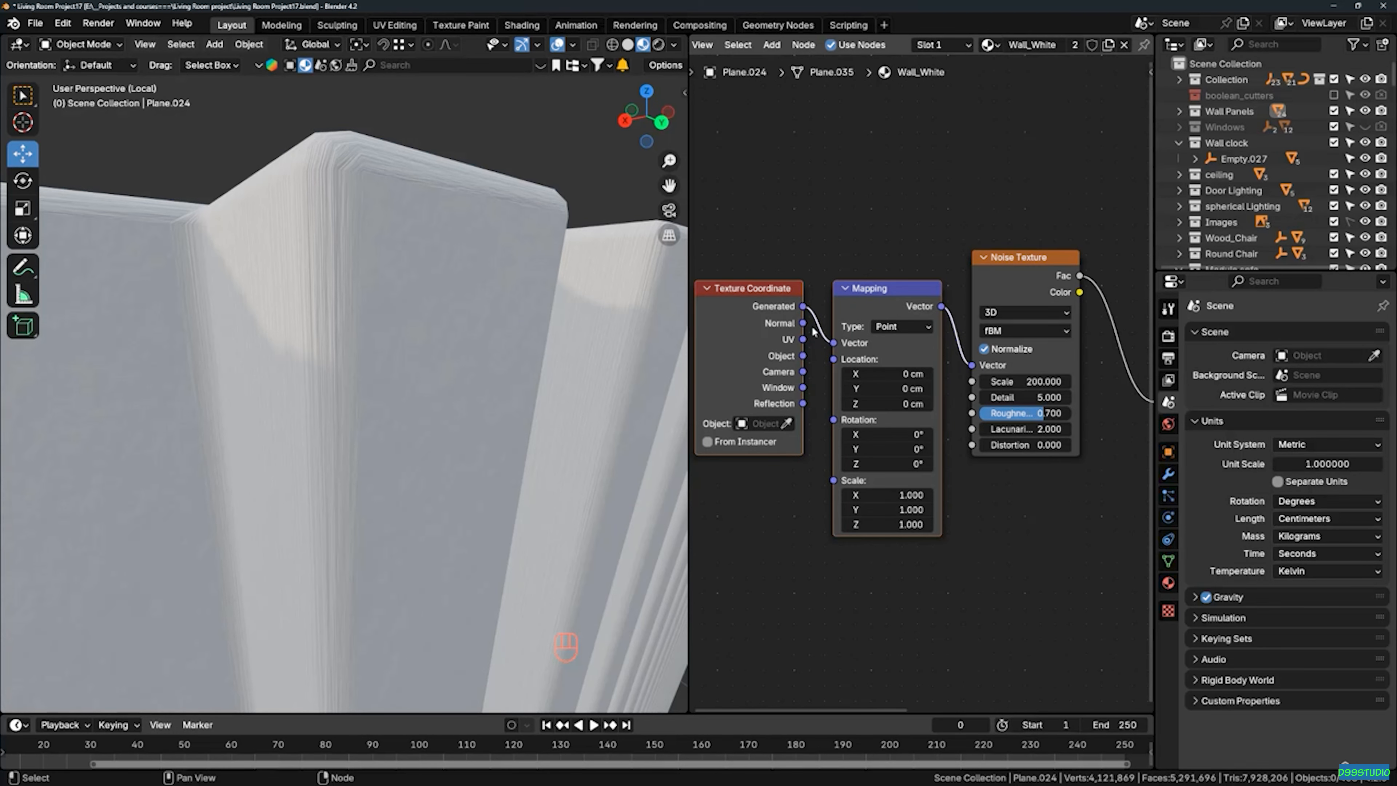
scroll(787, 350, "up", 1)
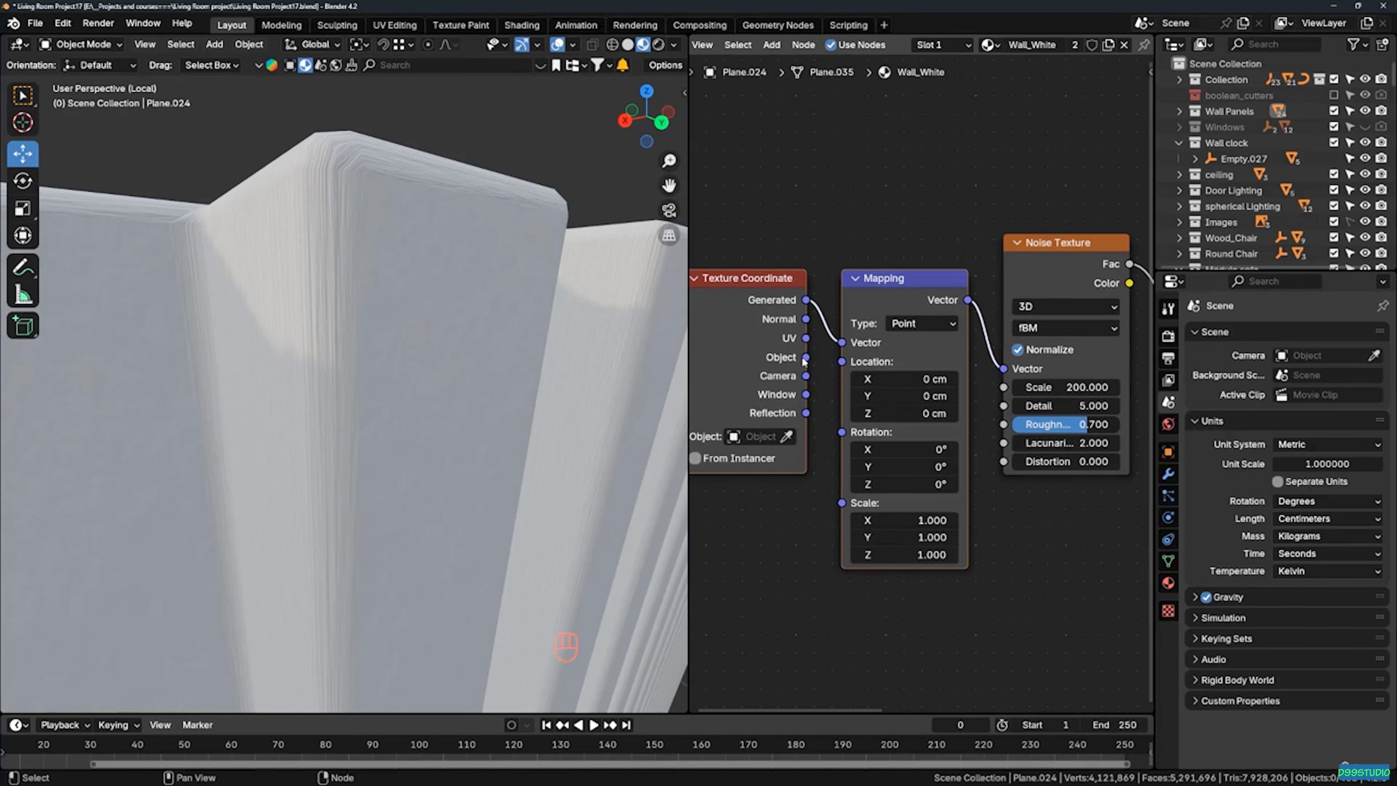
left_click_drag(806, 358, 842, 342)
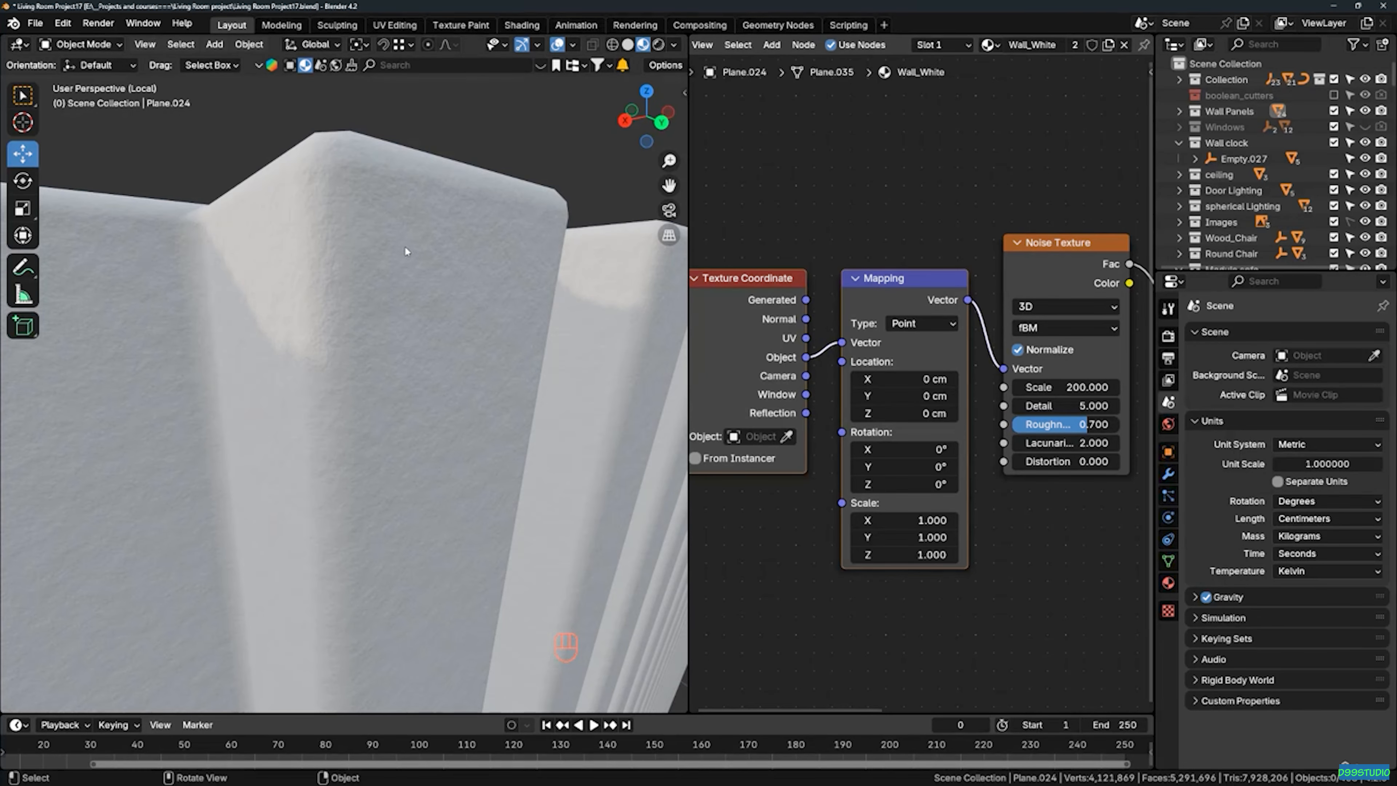
Lower the Noise Texture's roughness to about 0.645 and its detail to 4
scroll(406, 234, "down", 5)
middle_click_drag(403, 235, 399, 376)
scroll(361, 210, "up", 5)
scroll(320, 232, "down", 8)
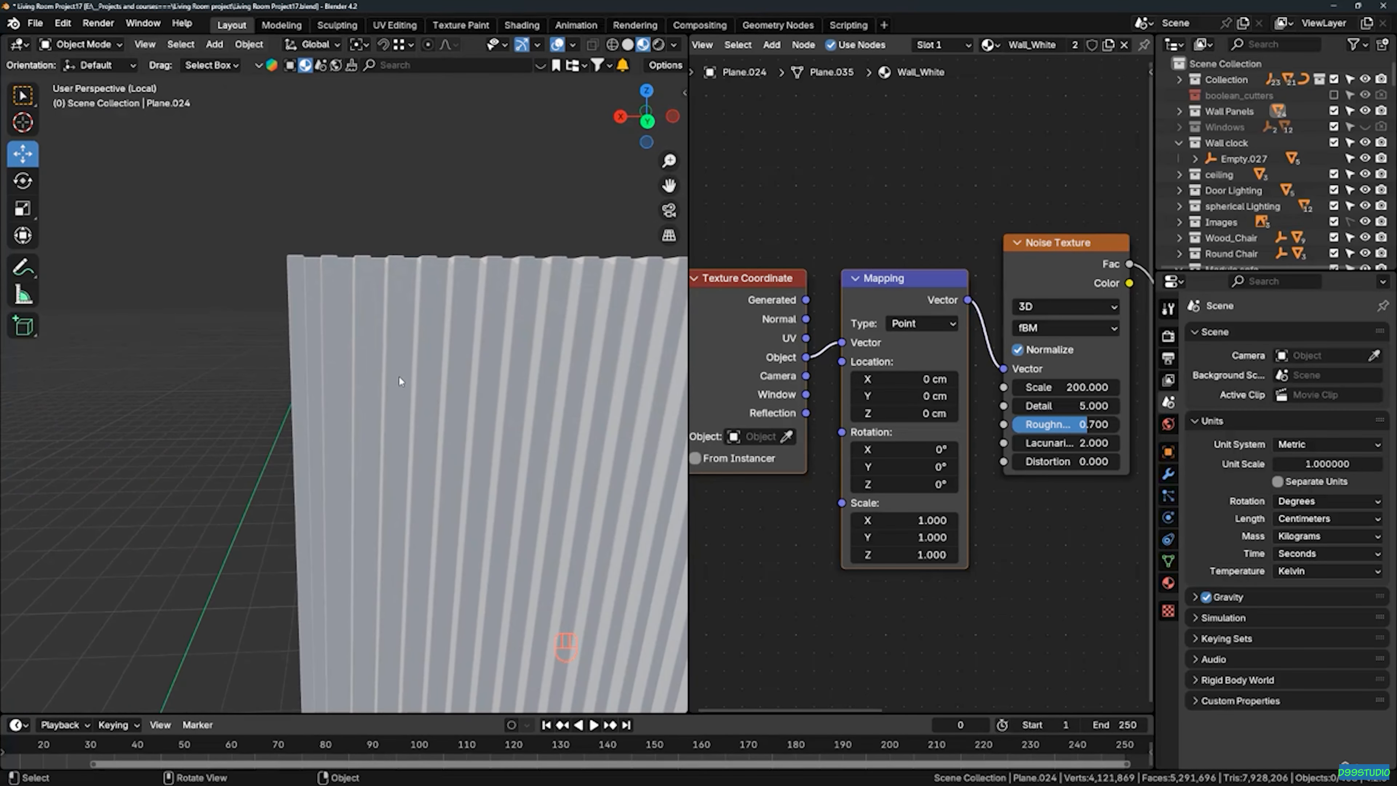
scroll(398, 375, "up", 8)
middle_click_drag(345, 271, 308, 352)
middle_click_drag(1077, 523, 879, 539)
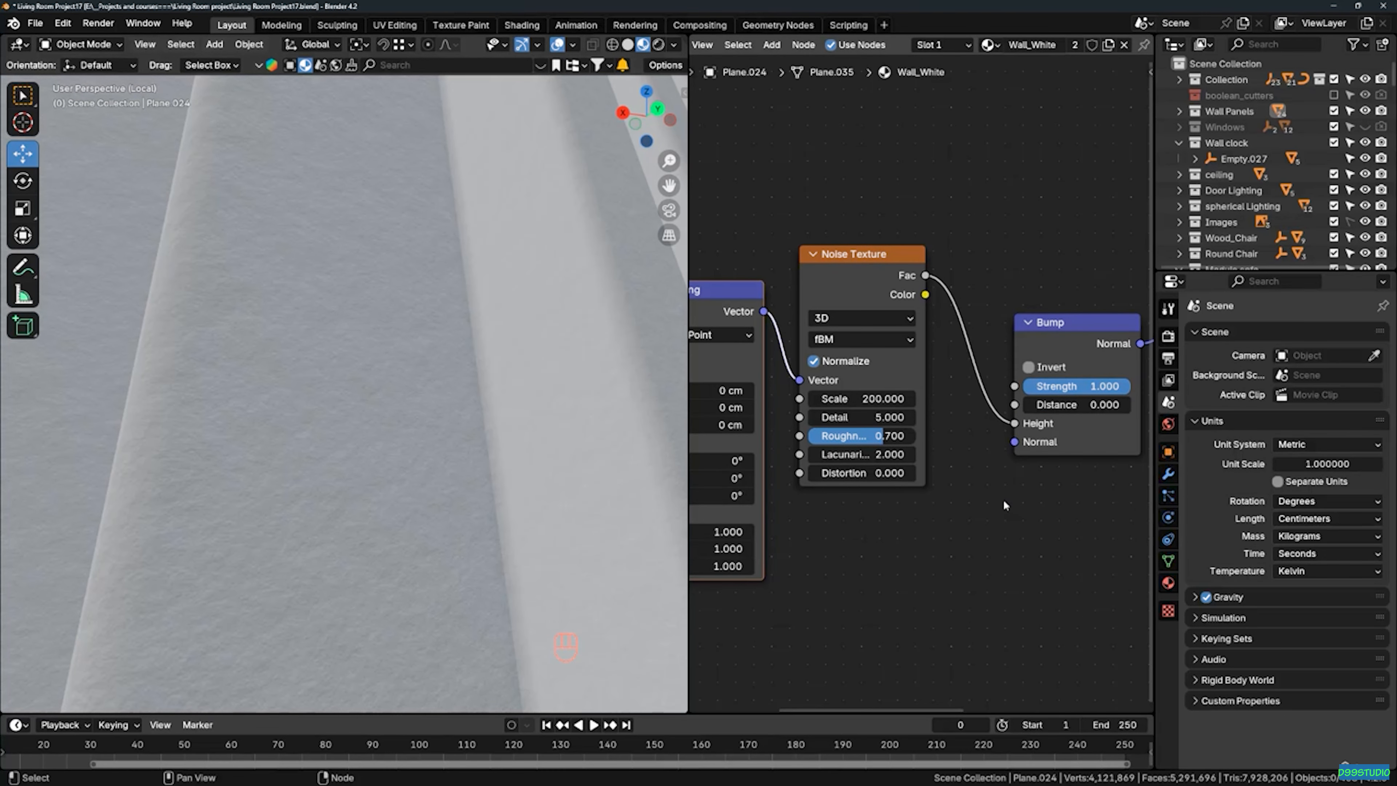
left_click_drag(864, 436, 885, 418)
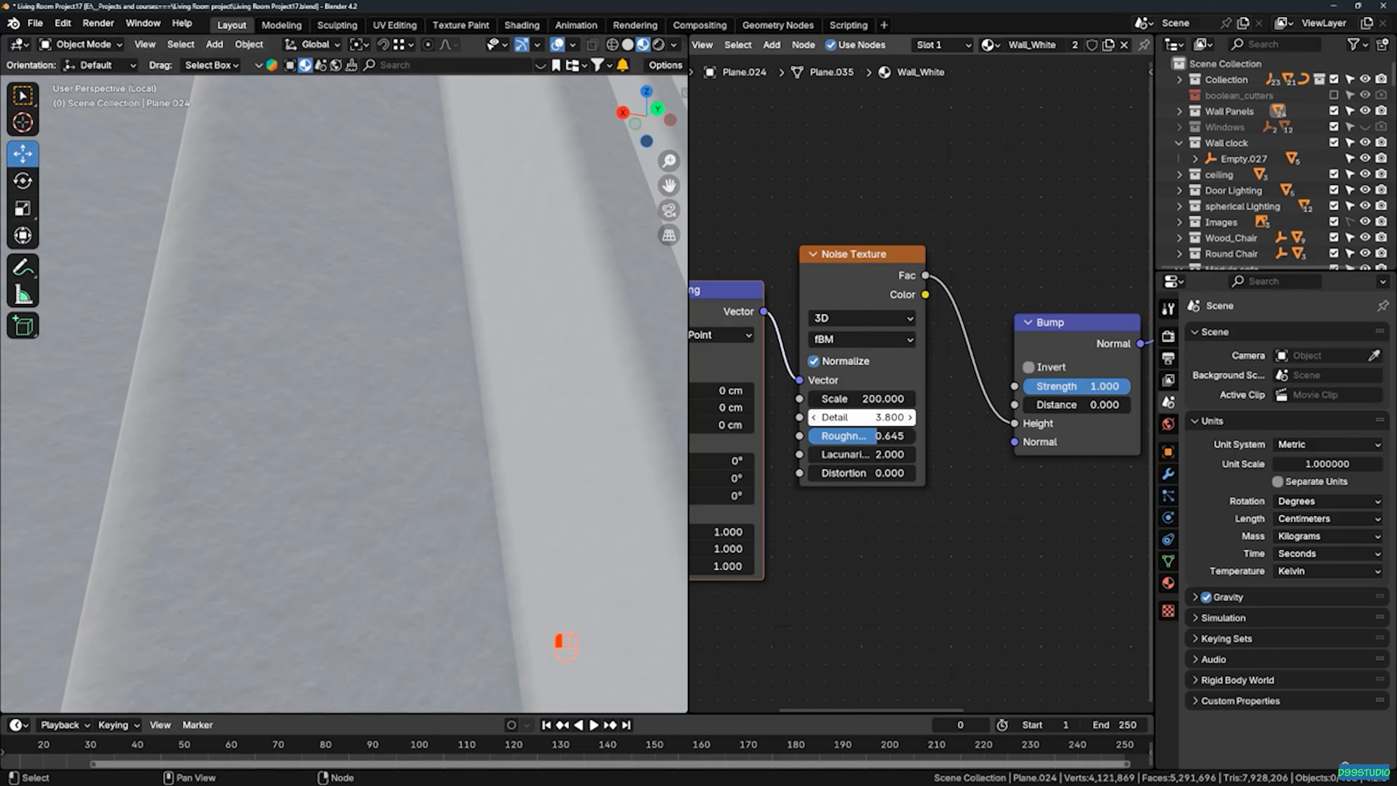
left_click_drag(880, 417, 880, 417)
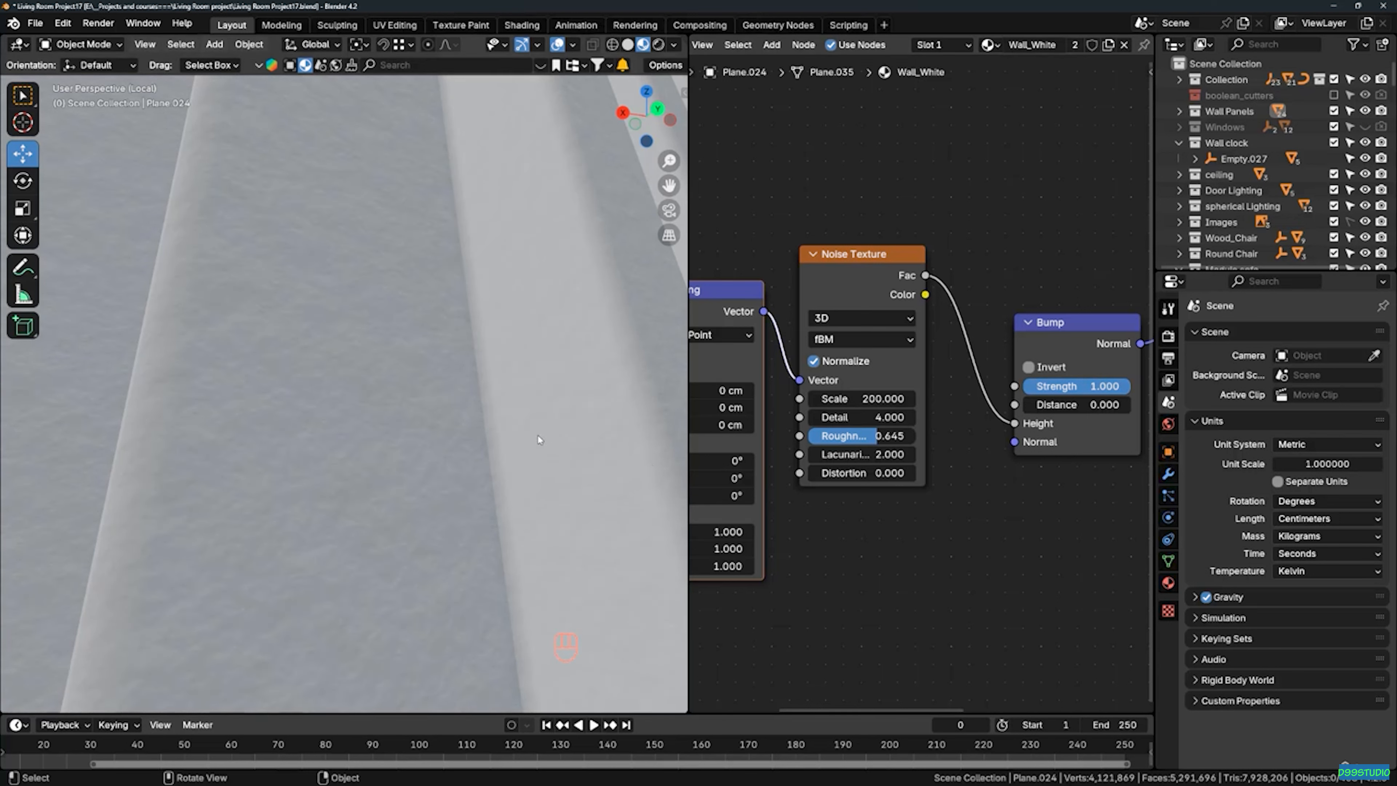
Raise the Noise Texture's roughness to about 0.794 after checking the slats from afar and up close
scroll(486, 404, "down", 8)
middle_click_drag(375, 328, 332, 383)
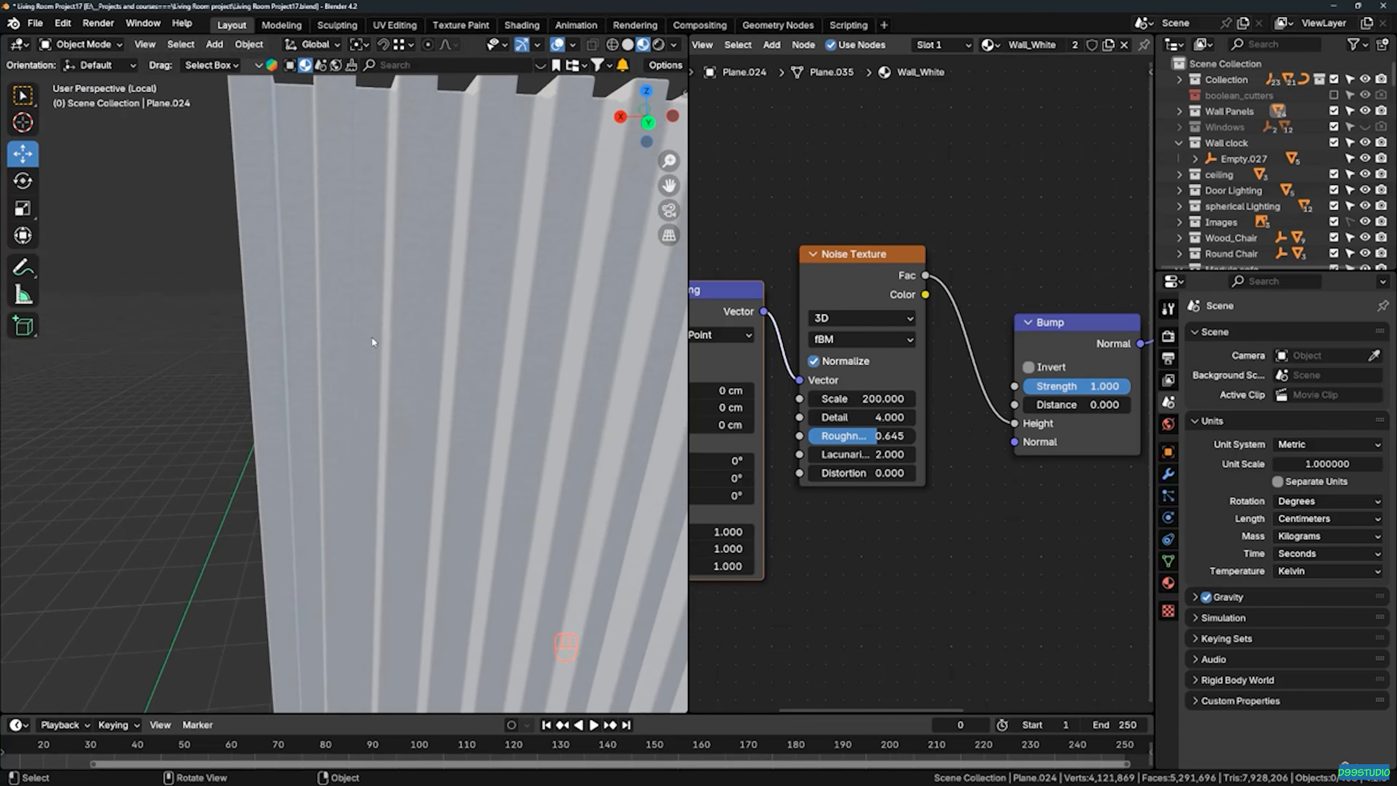
scroll(423, 390, "up", 9)
middle_click_drag(422, 387, 456, 368)
scroll(456, 368, "up", 3)
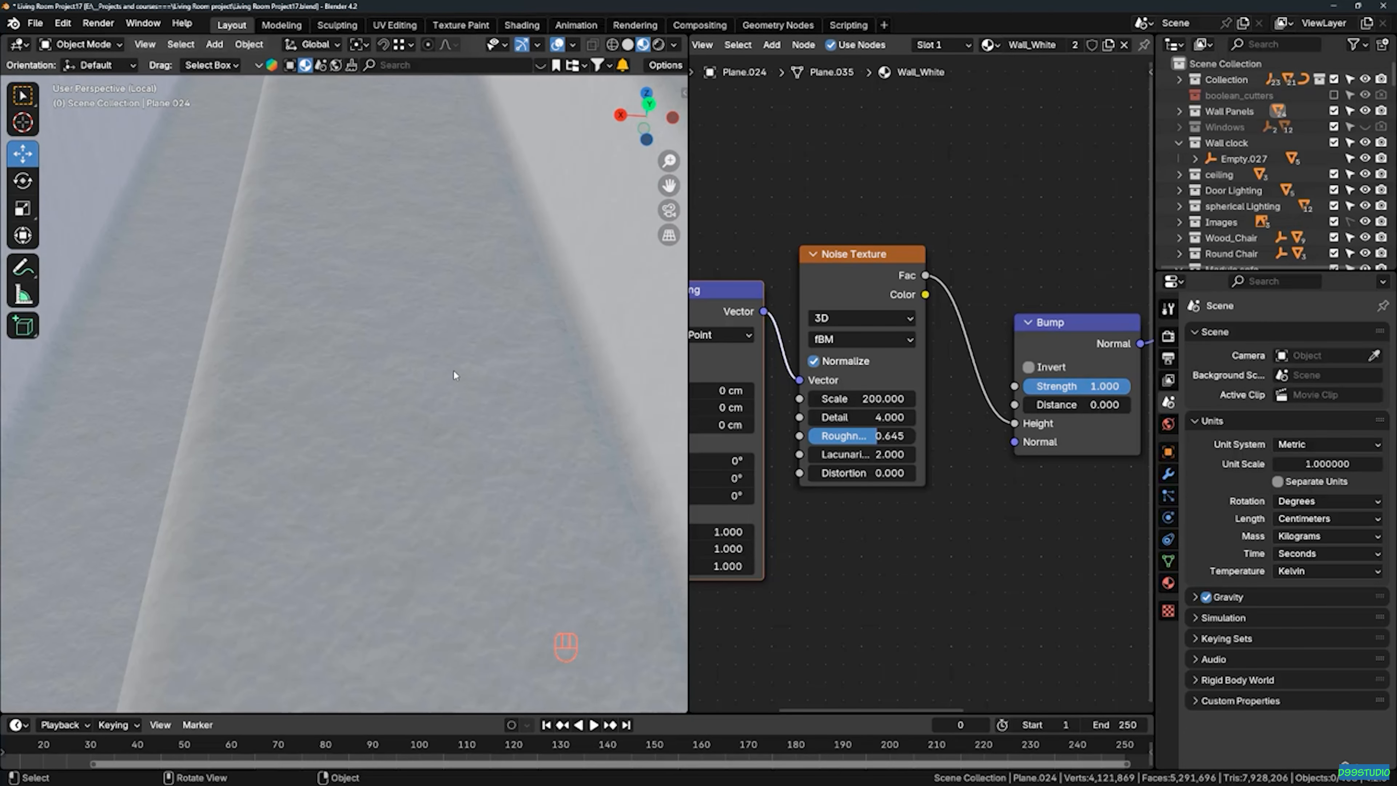
left_click_drag(867, 436, 901, 436)
Set the Bump node's distance to 0.0004 and check the relief on the slatted panel
left_click(1061, 405)
type("0.0004")
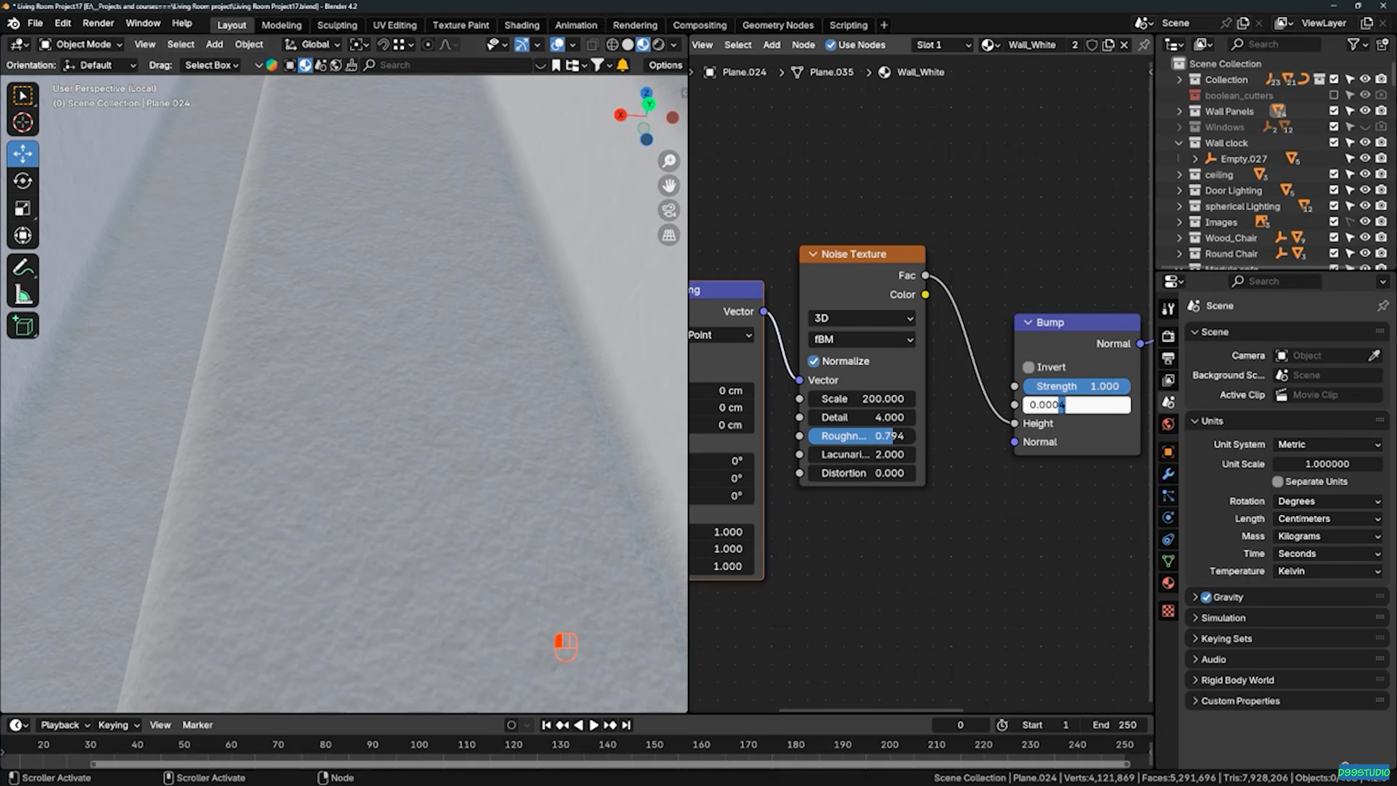
key("Return")
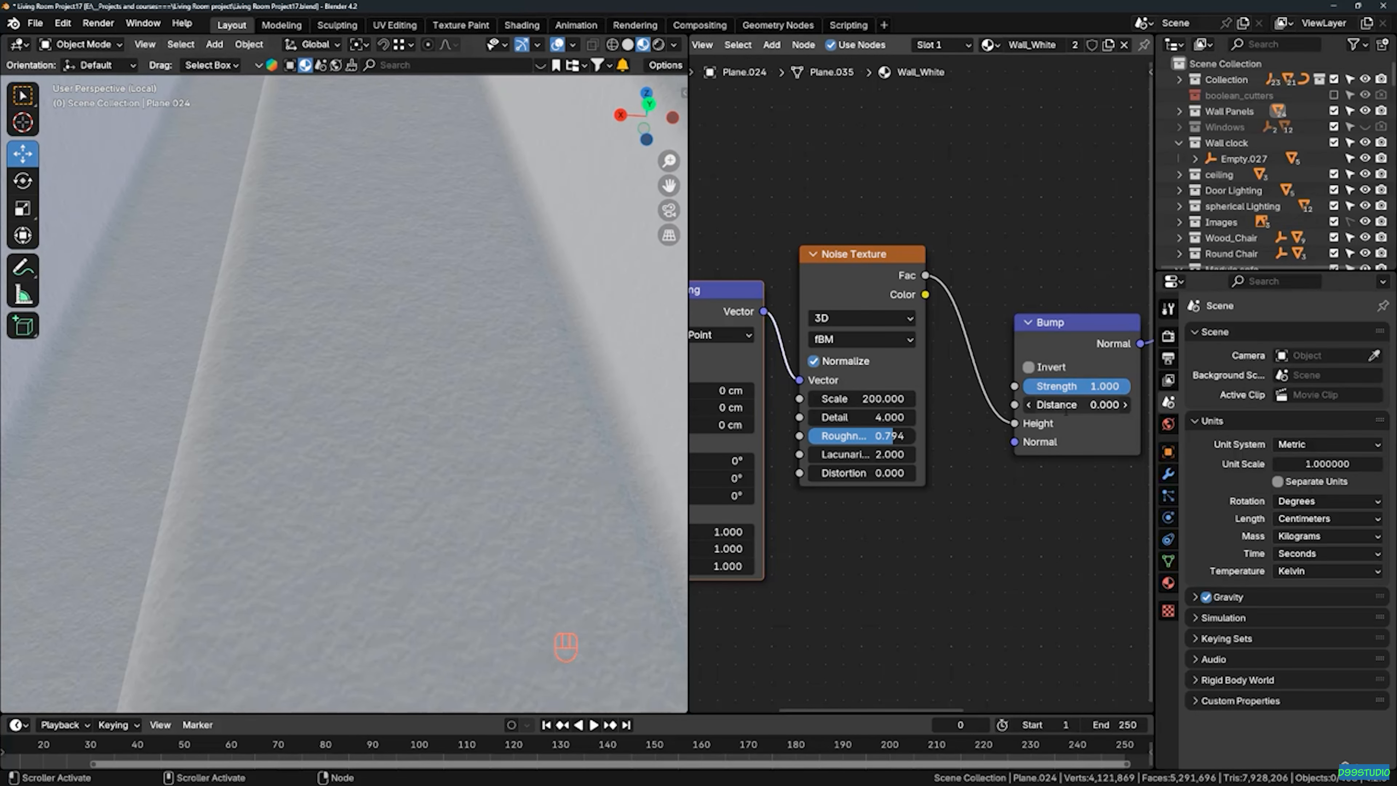
middle_click_drag(407, 380, 384, 406)
scroll(295, 298, "up", 6)
middle_click_drag(278, 274, 309, 310)
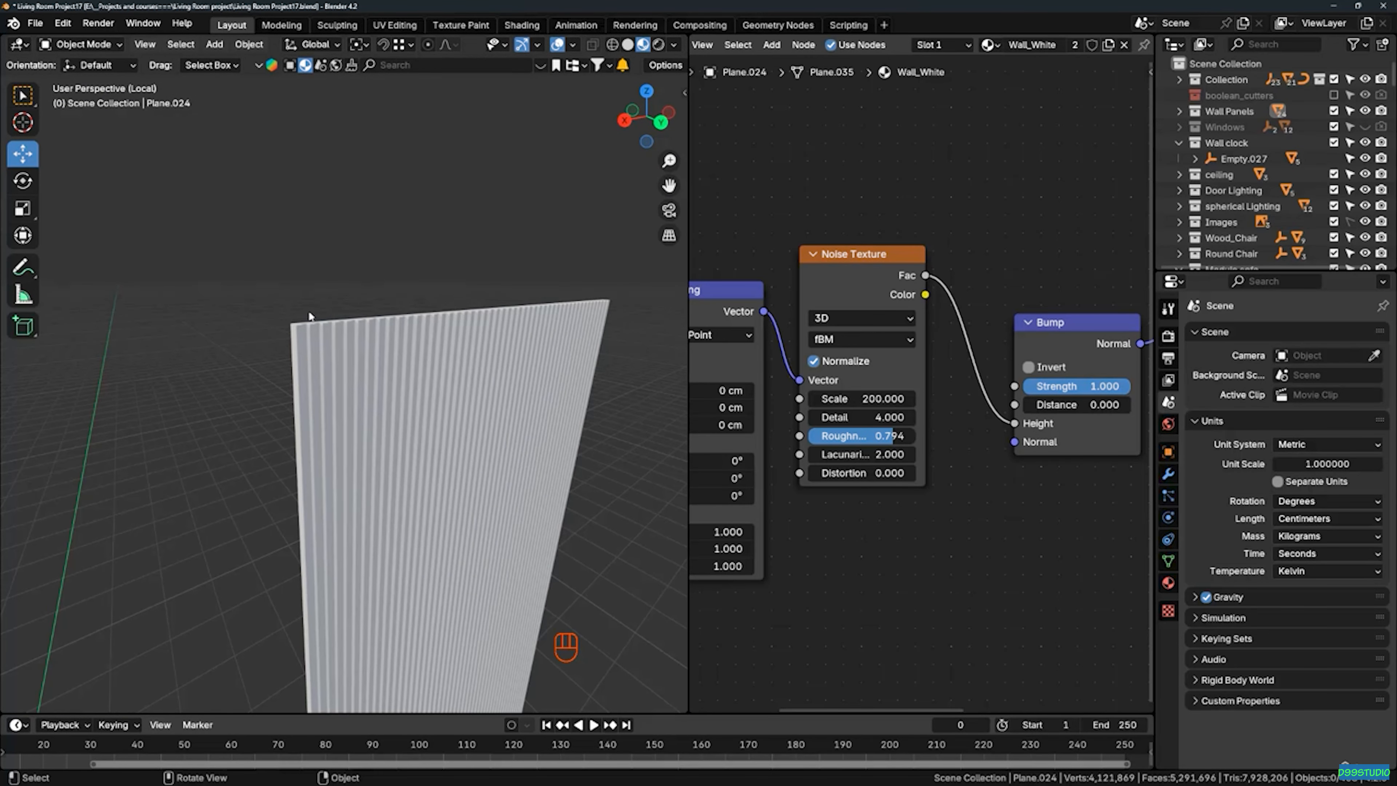
Leave the panel's isolated view and assign the existing Wall_White material to the ceiling
key("KP_Divide")
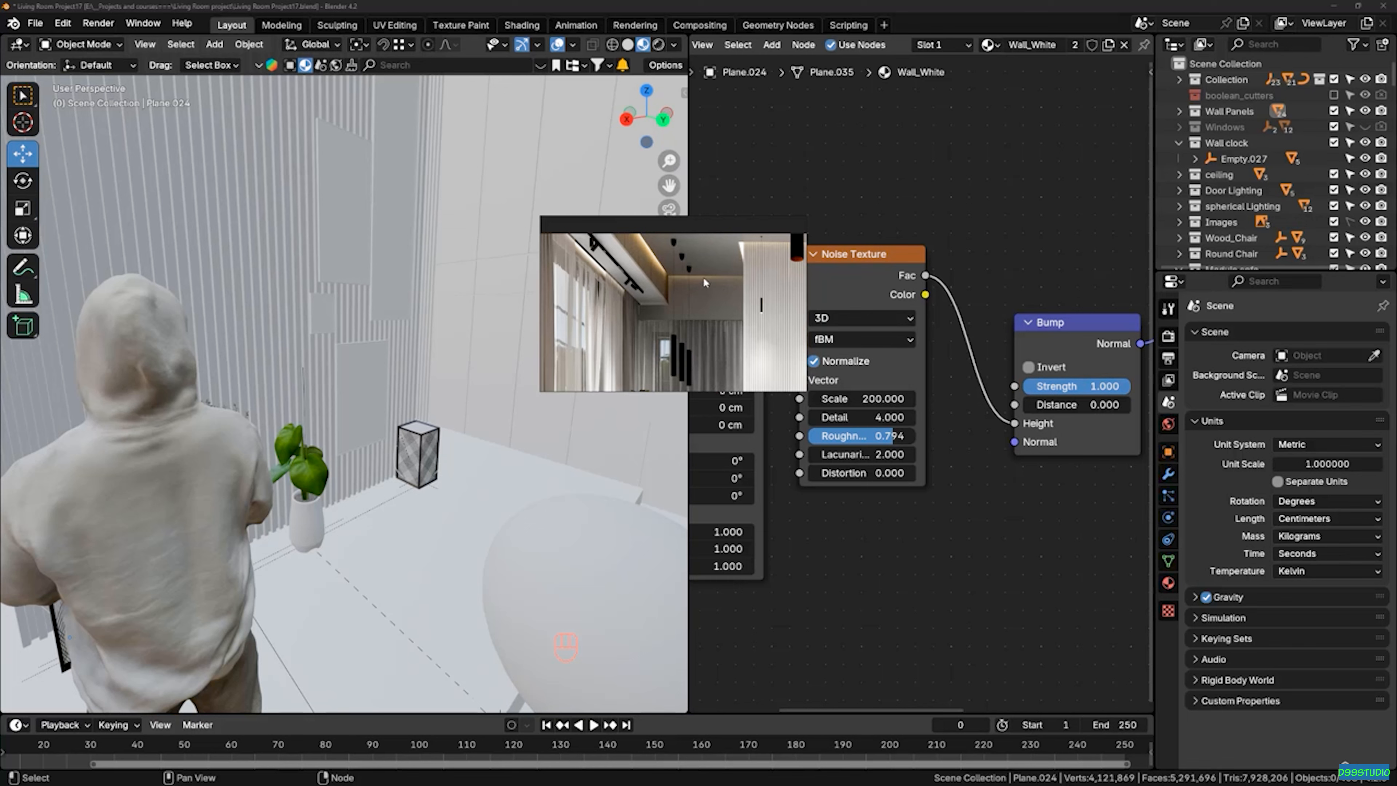
middle_click_drag(261, 248, 334, 385)
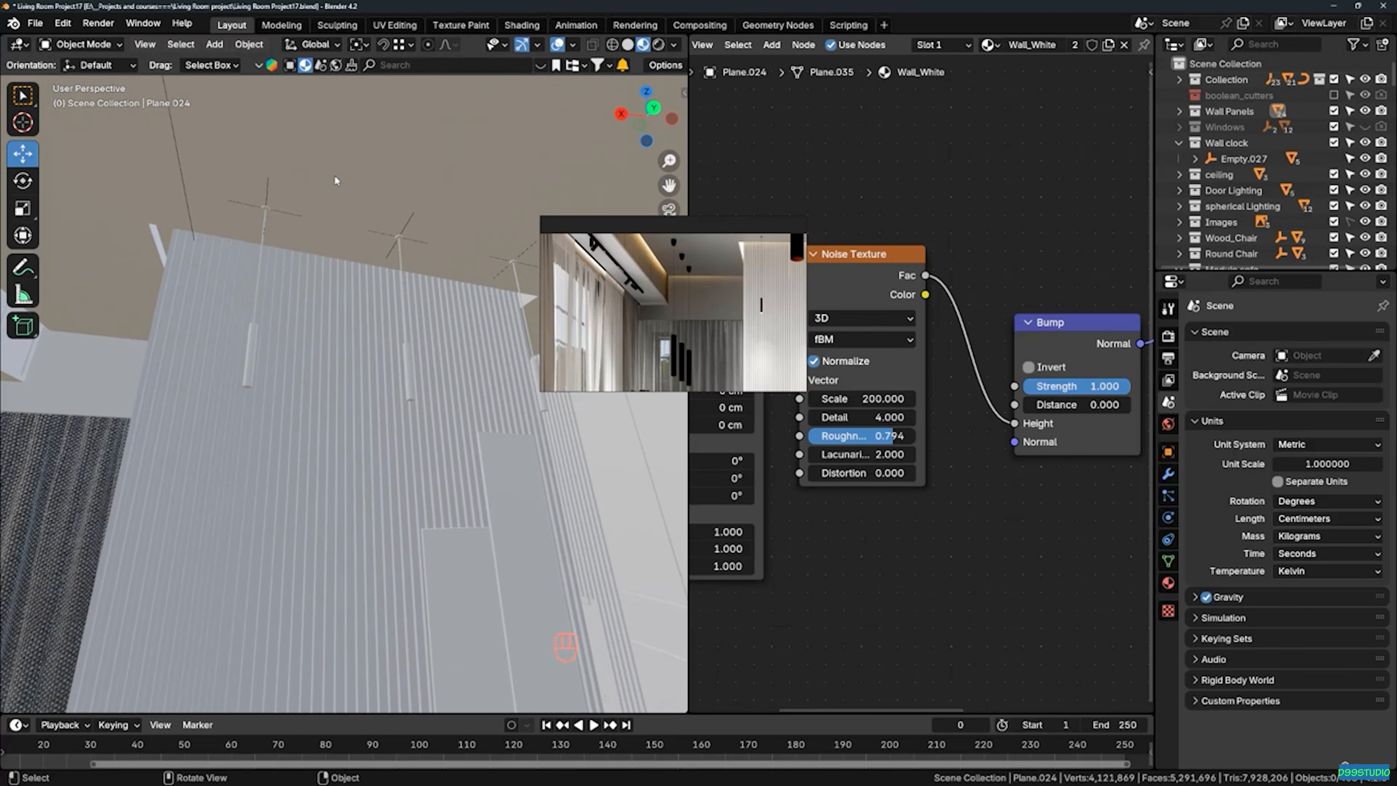
left_click(334, 182)
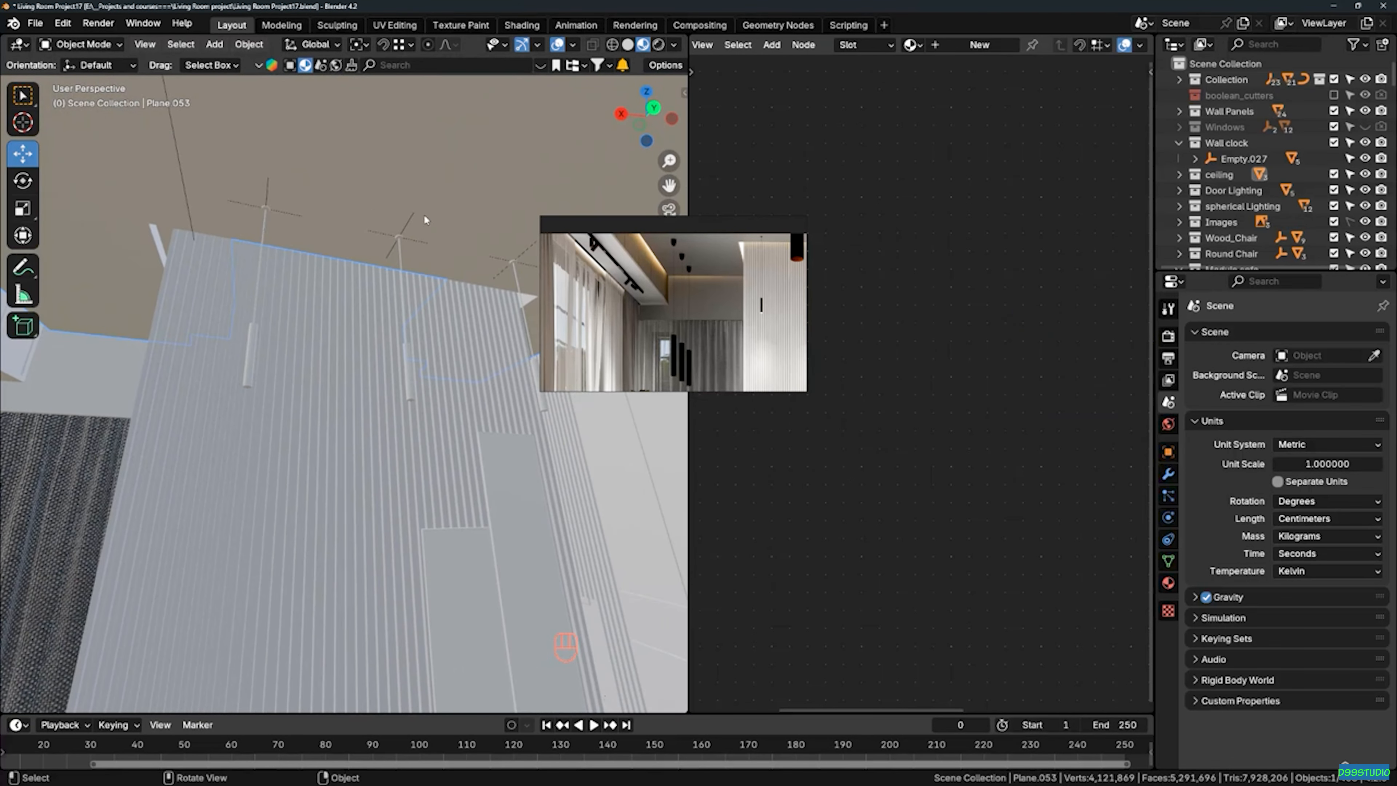
left_click(910, 45)
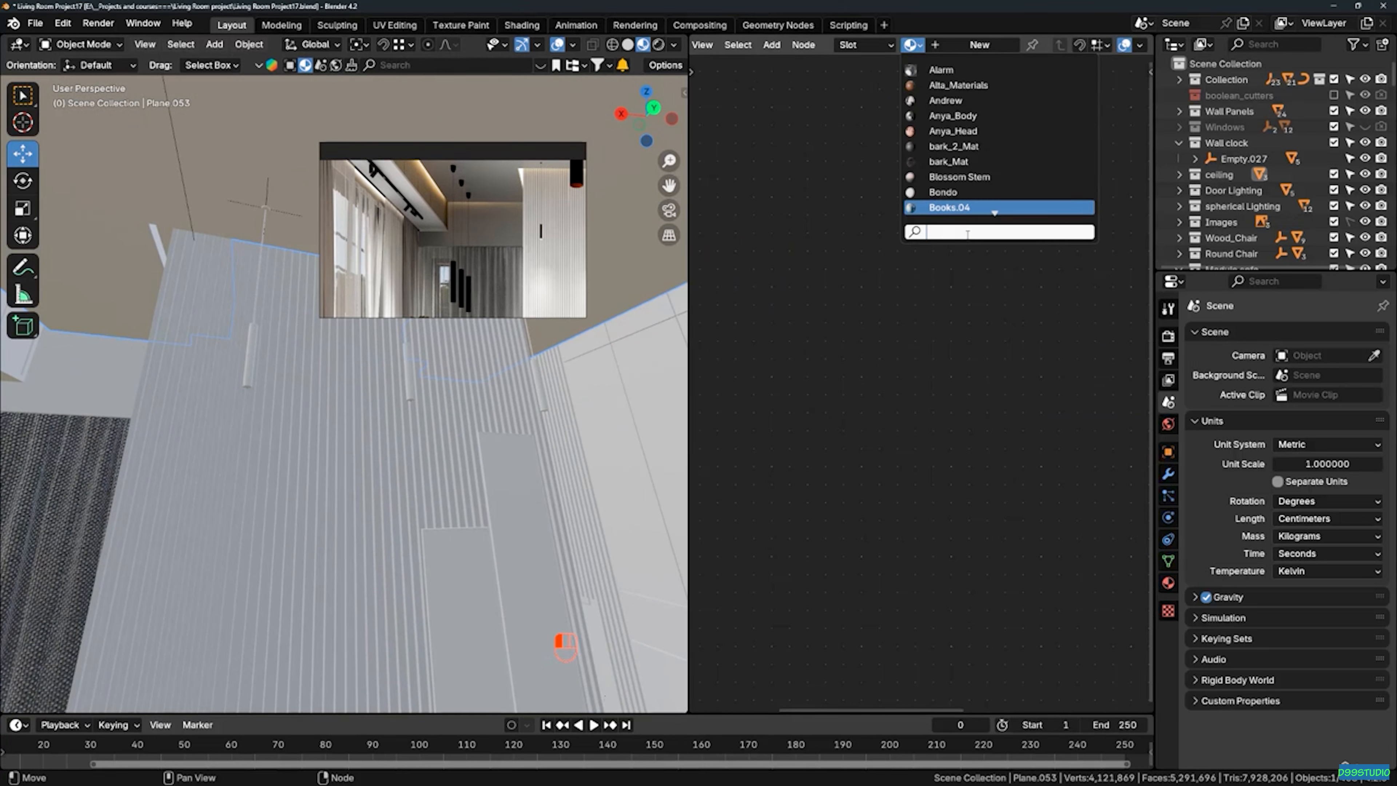
type("w")
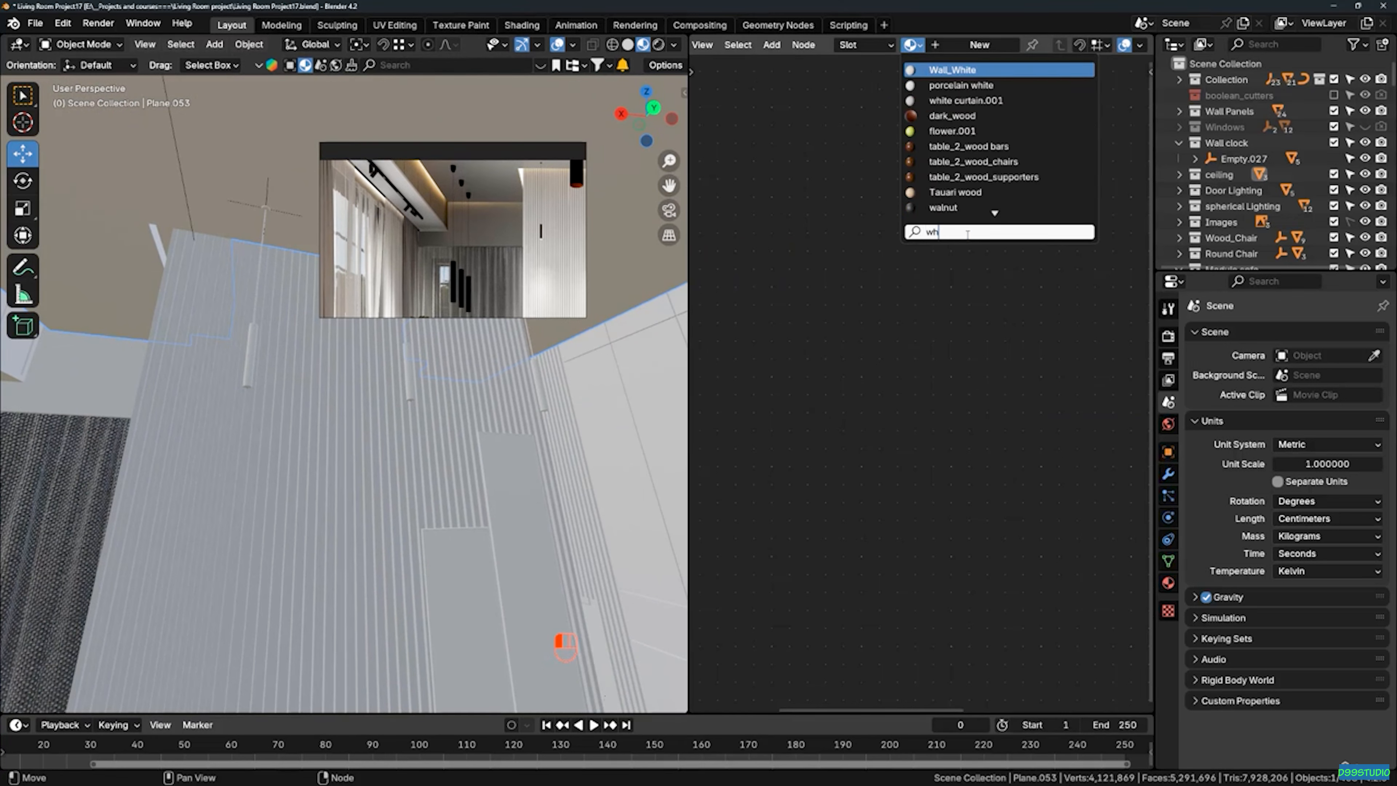
type("i")
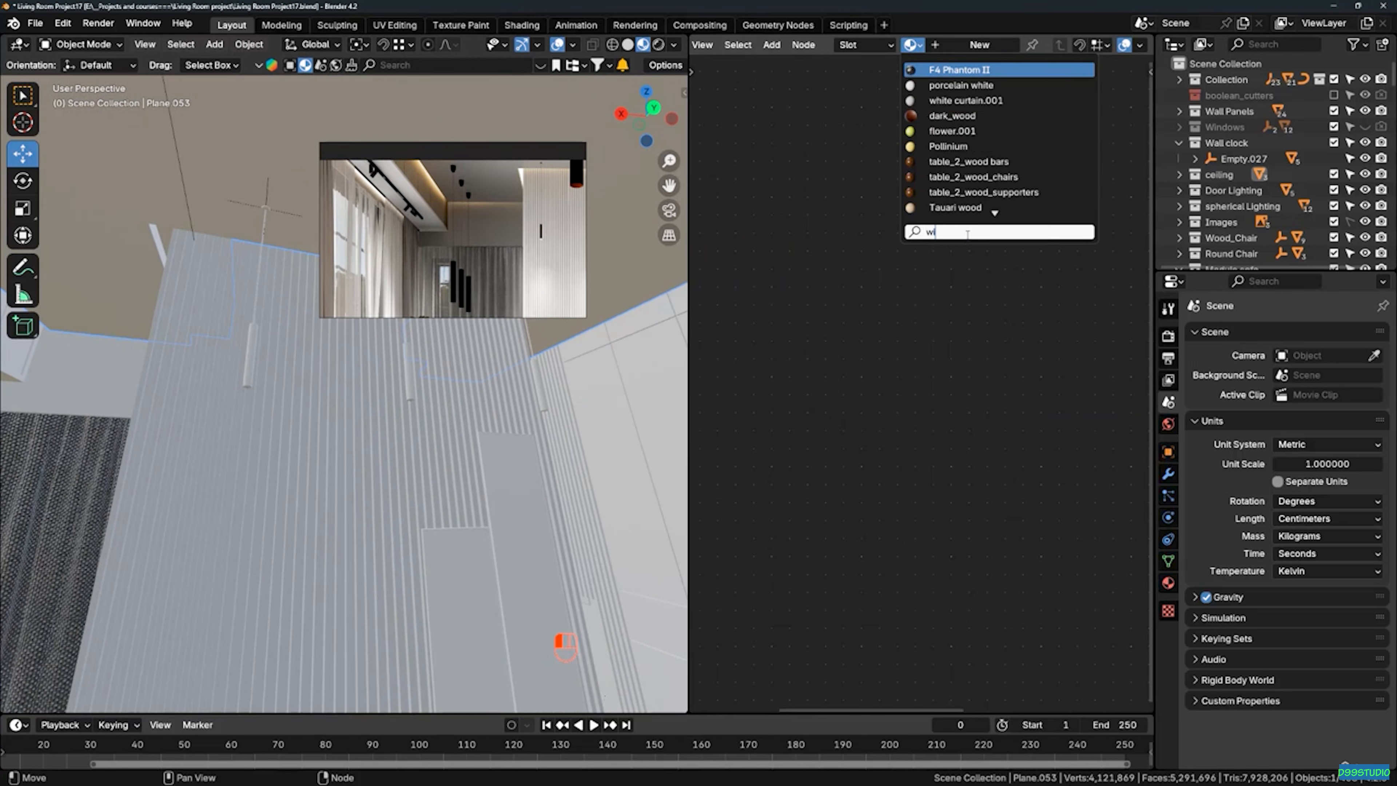
key("BackSpace")
type("all")
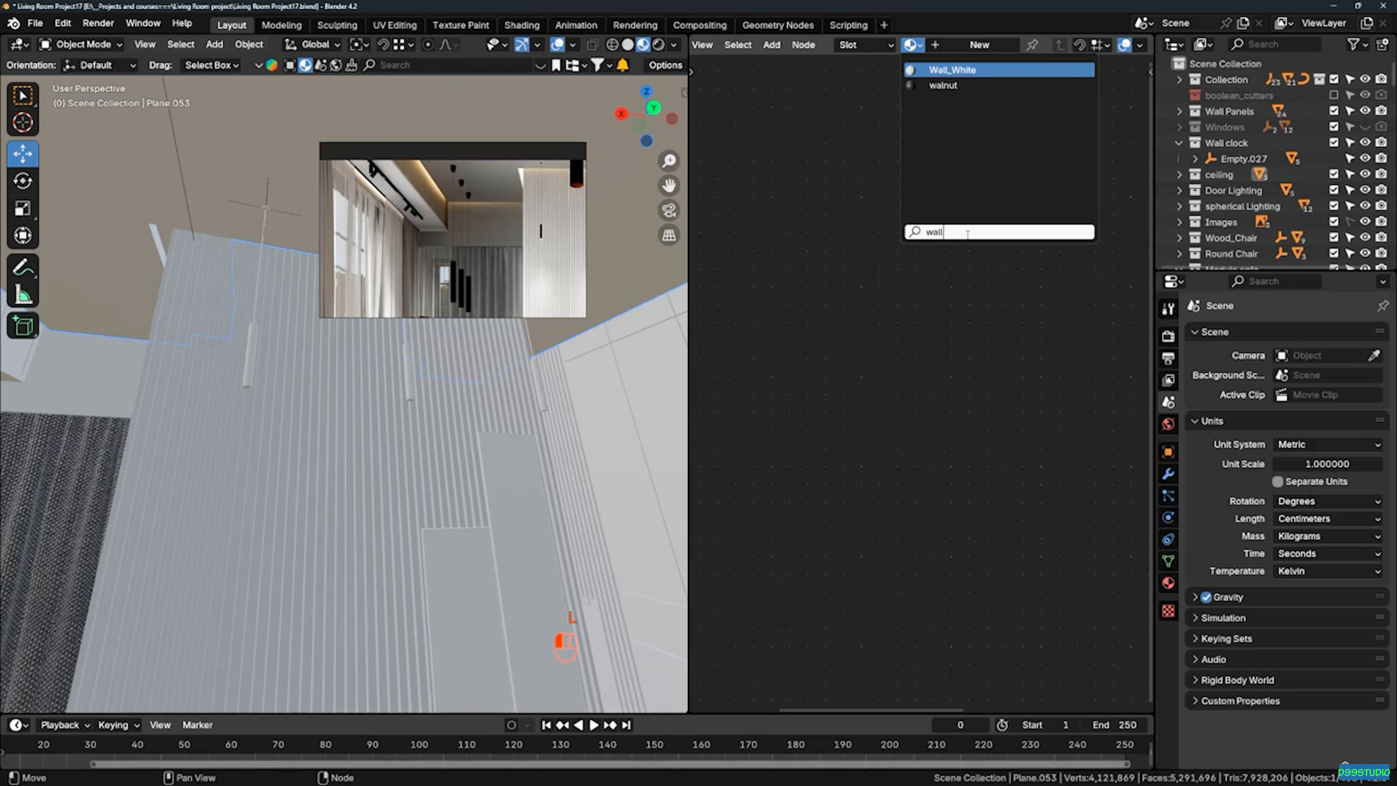
key("Return")
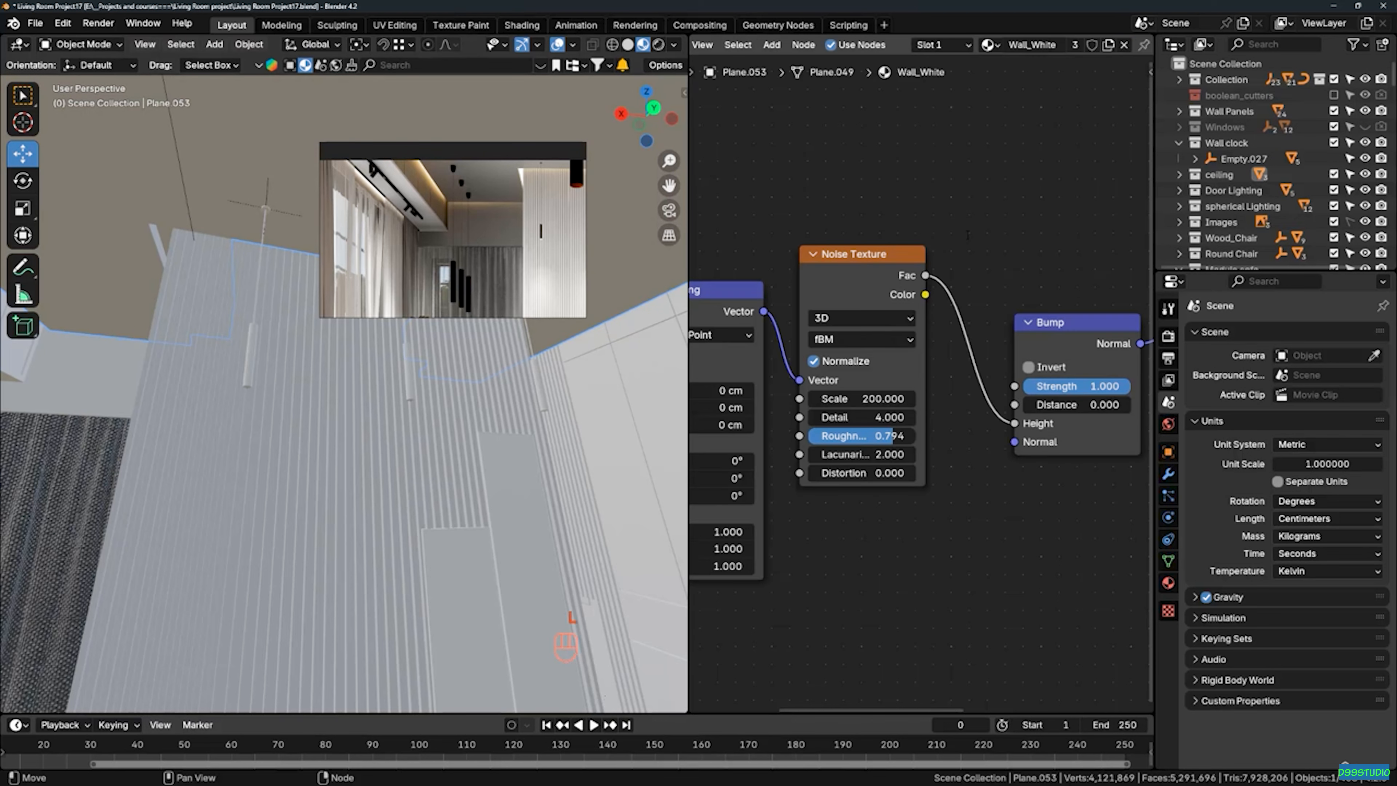
Select the dropped ceiling beam and the bulkhead above the far curtains, with the ceiling as the active object
middle_click_drag(277, 155, 393, 360, "shift")
scroll(361, 247, "up", 2)
key("alt+a")
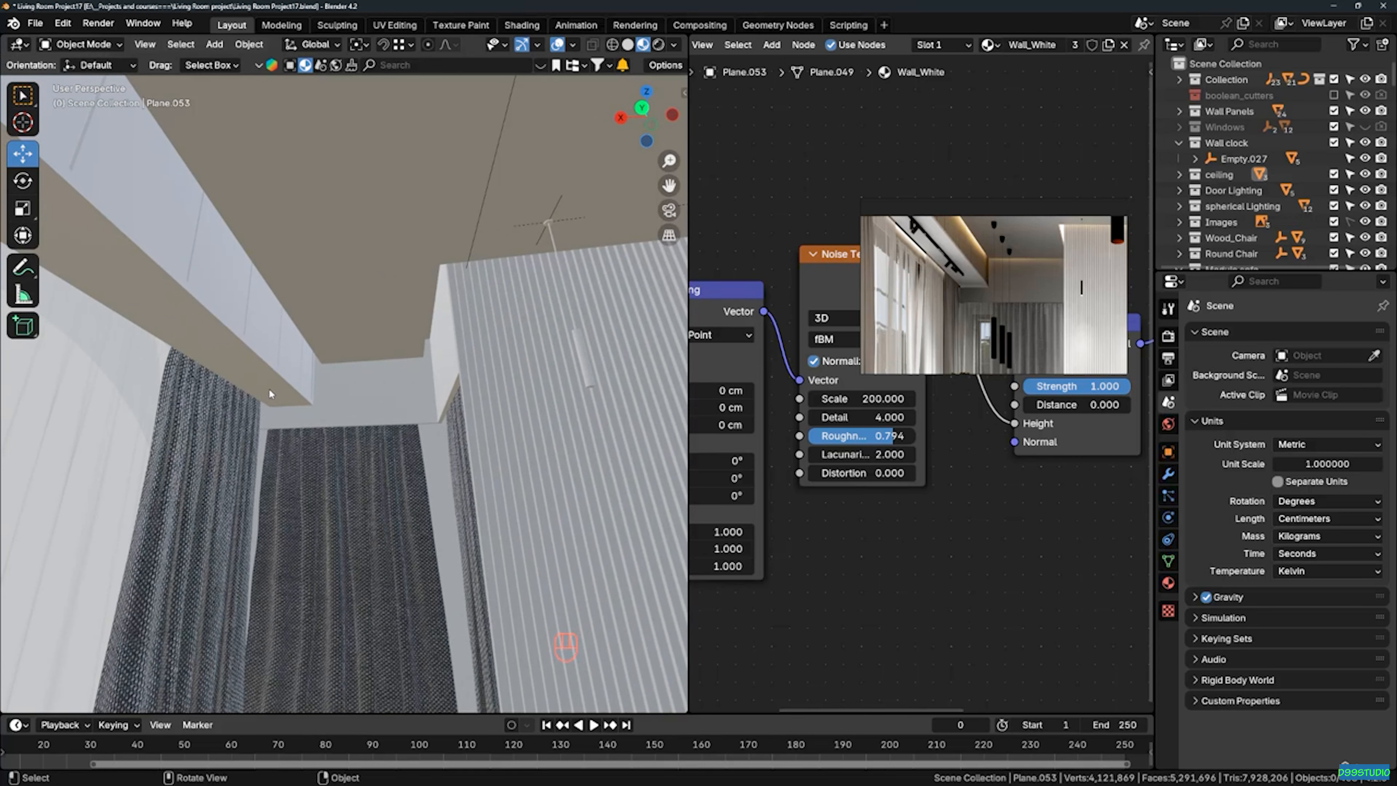
left_click(250, 376)
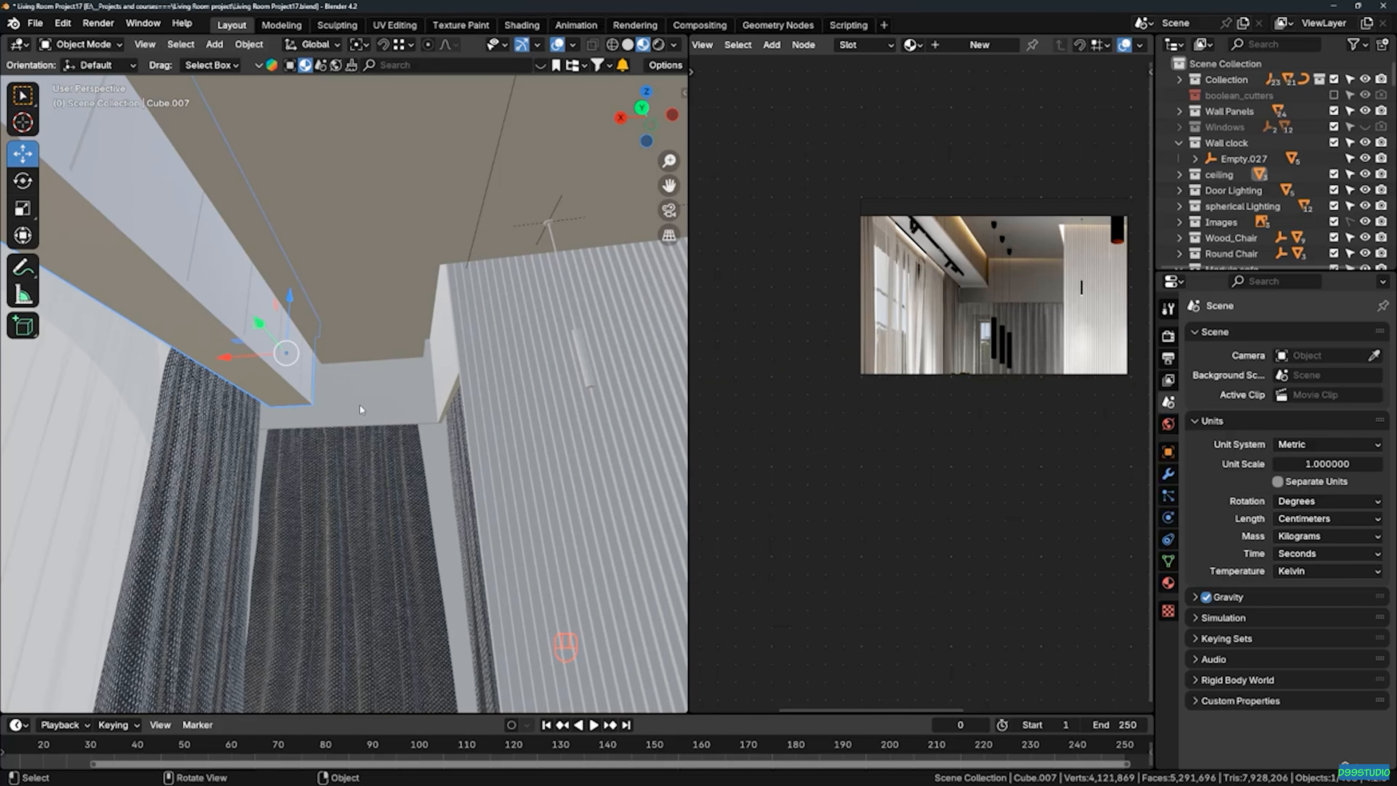
left_click(365, 393, "shift")
middle_click_drag(365, 394, 432, 325)
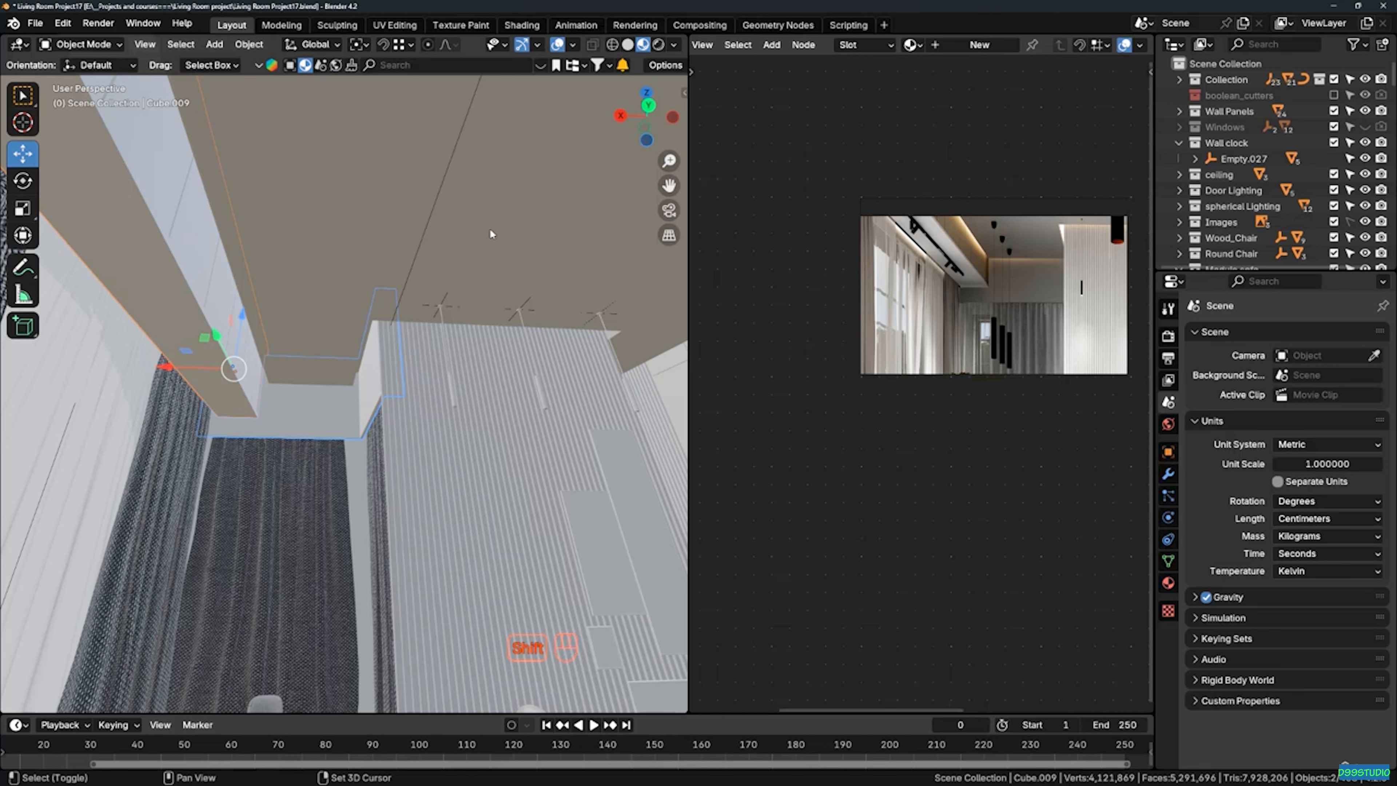
left_click(490, 228)
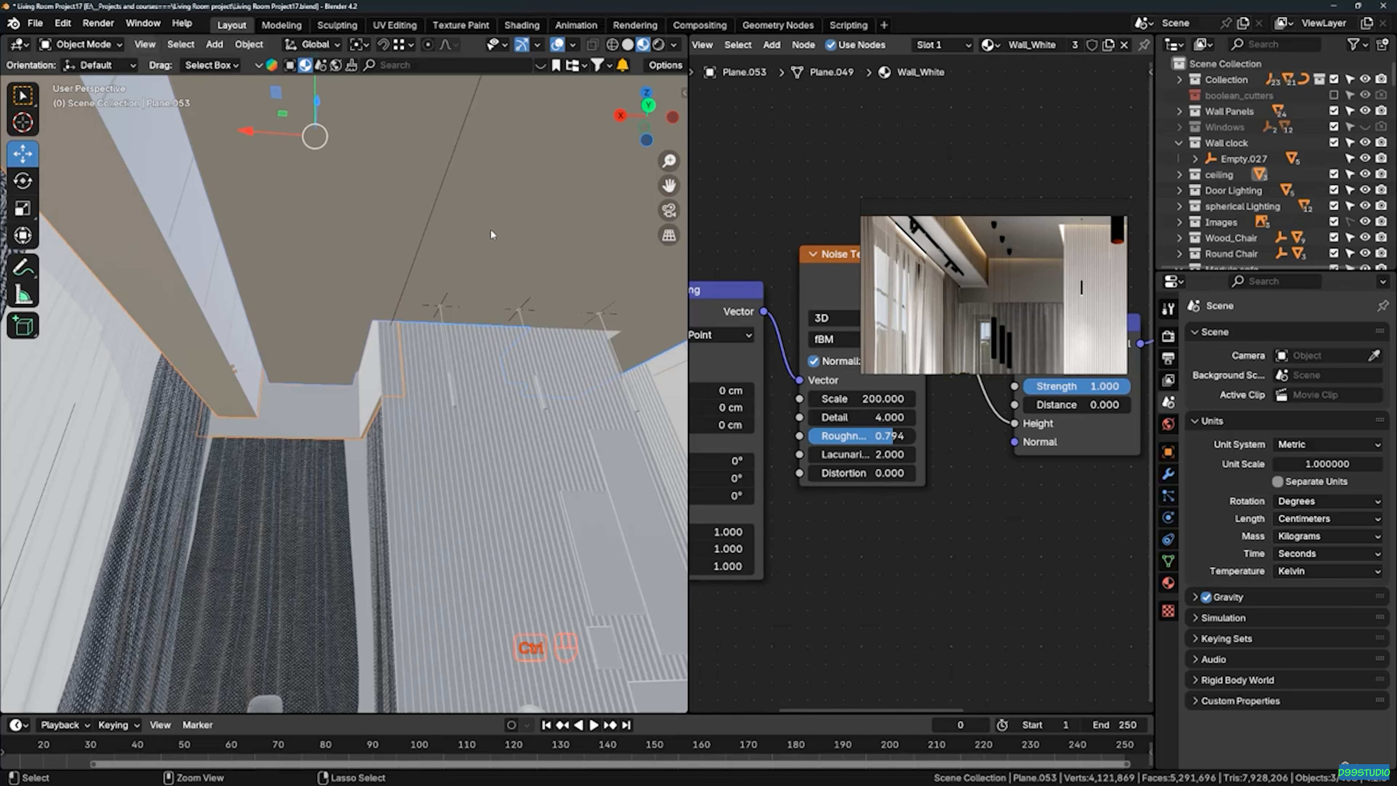
key("ctrl+l")
left_click_drag(360, 236, 339, 224)
left_click_drag(350, 290, 231, 406)
left_click_drag(297, 297, 341, 419)
key("Escape")
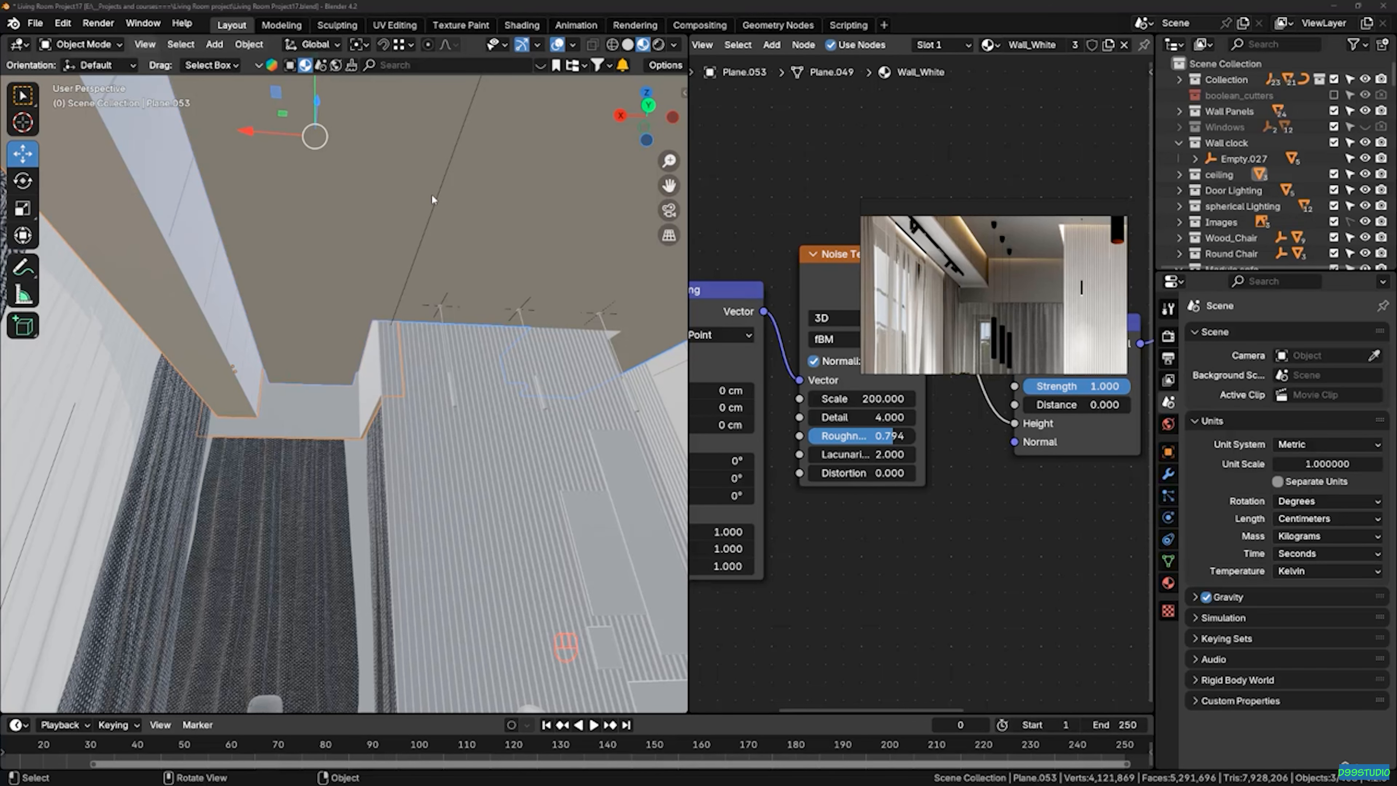
Link the ceiling's Wall_White material to the selected beam and bulkhead, and clear the selection
middle_click_drag(432, 199, 461, 212)
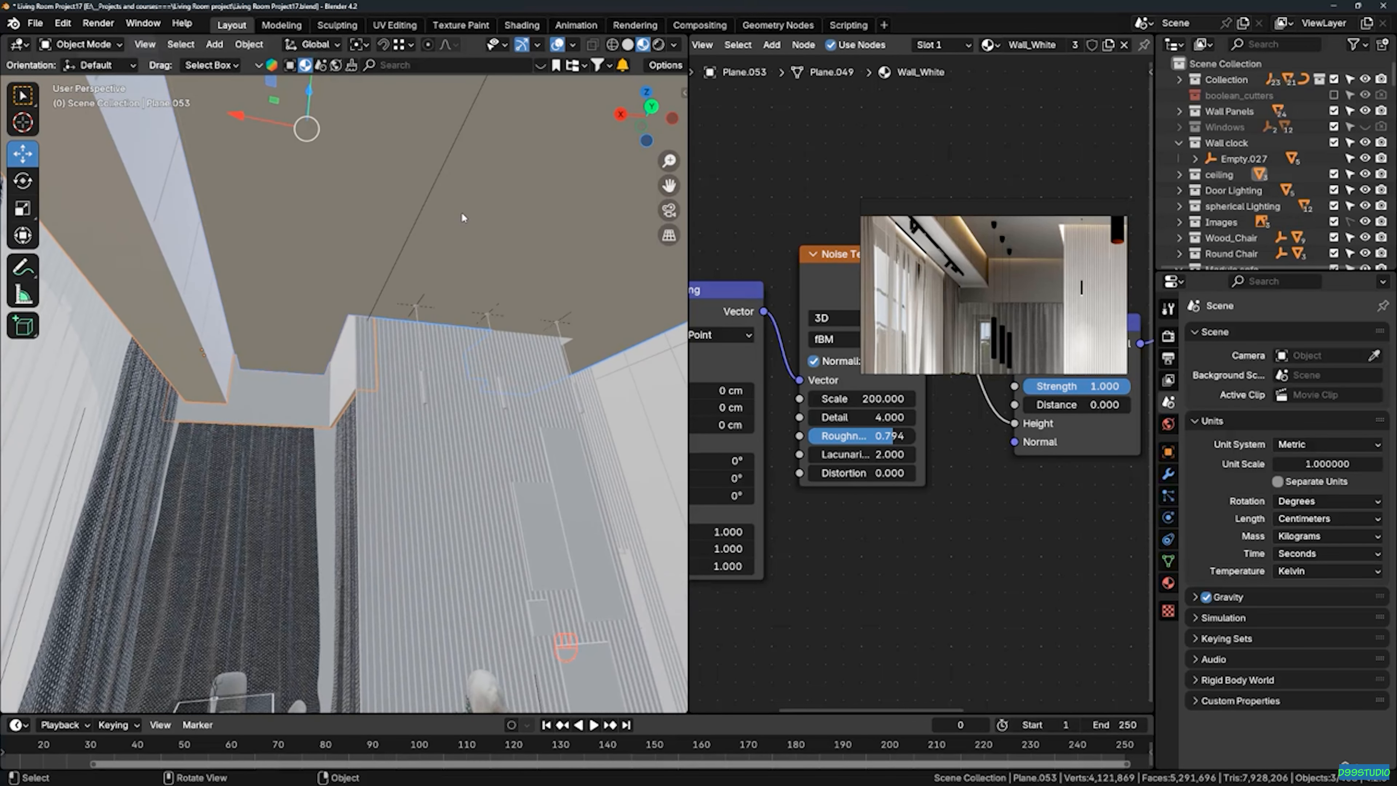
key("ctrl+l")
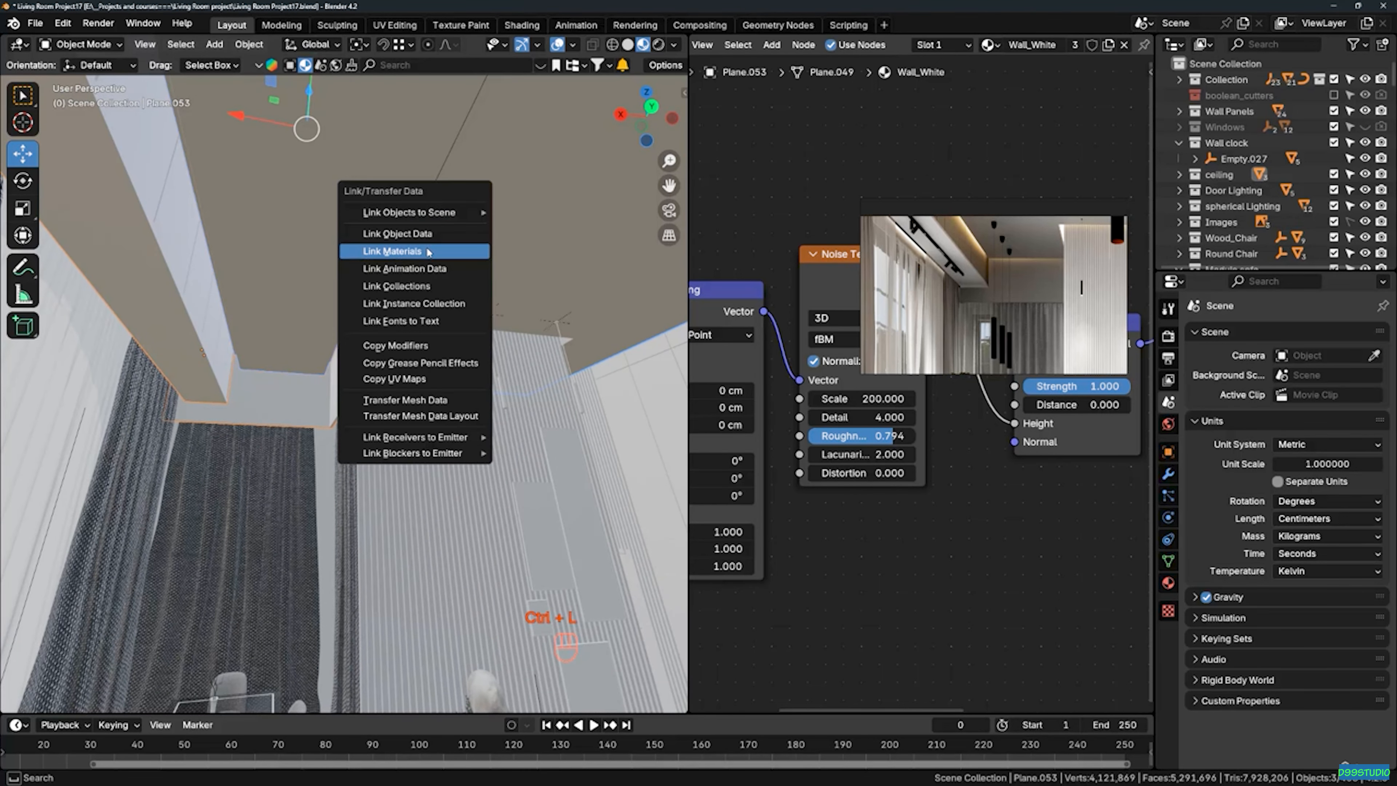
left_click(396, 251)
middle_click_drag(300, 313, 239, 397)
key("alt+a")
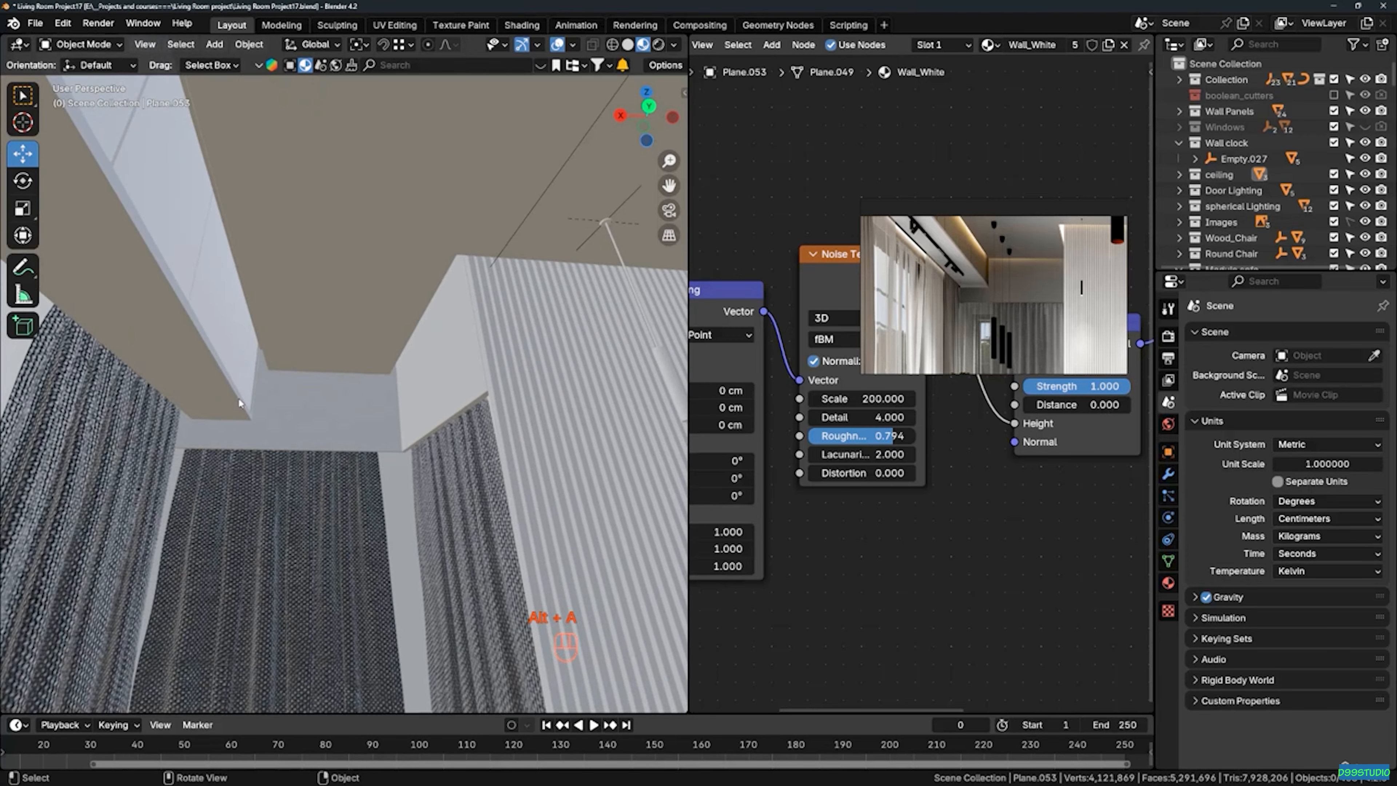
Link the ceiling's Wall_White material to the room's main wall object and deselect everything
scroll(277, 434, "up", 8)
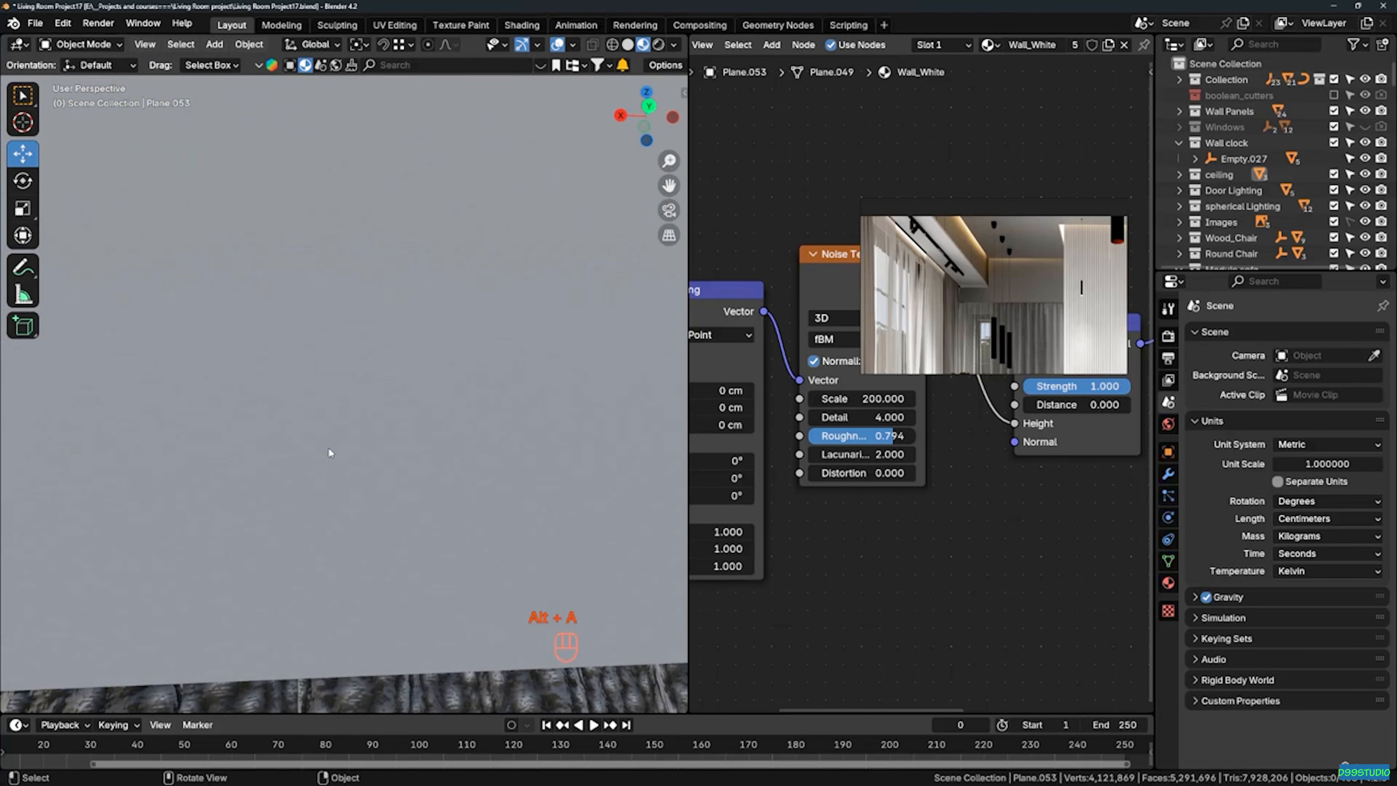
scroll(248, 397, "down", 3)
middle_click_drag(249, 402, 333, 449)
left_click(333, 406)
middle_click_drag(301, 361, 308, 345)
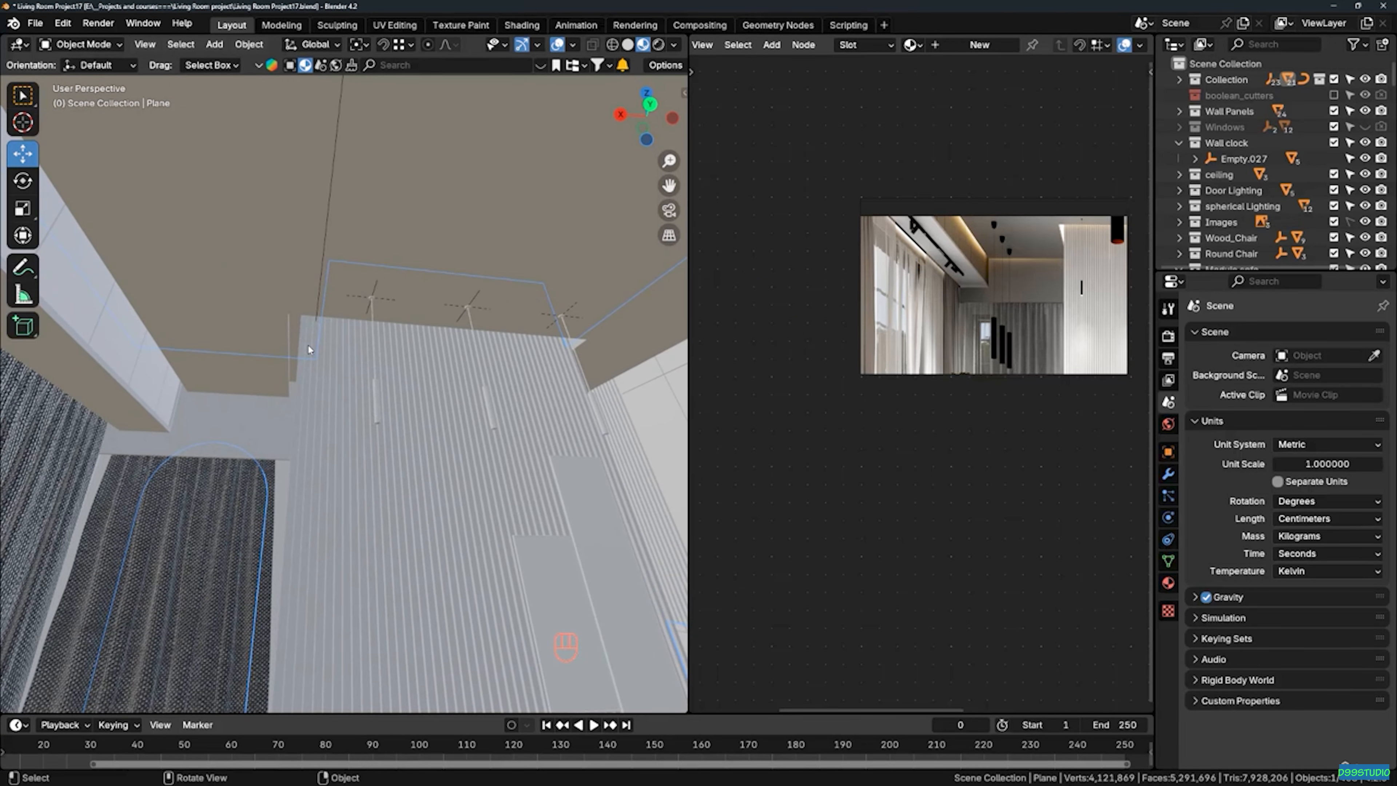
left_click(288, 232, "shift")
key("ctrl+l")
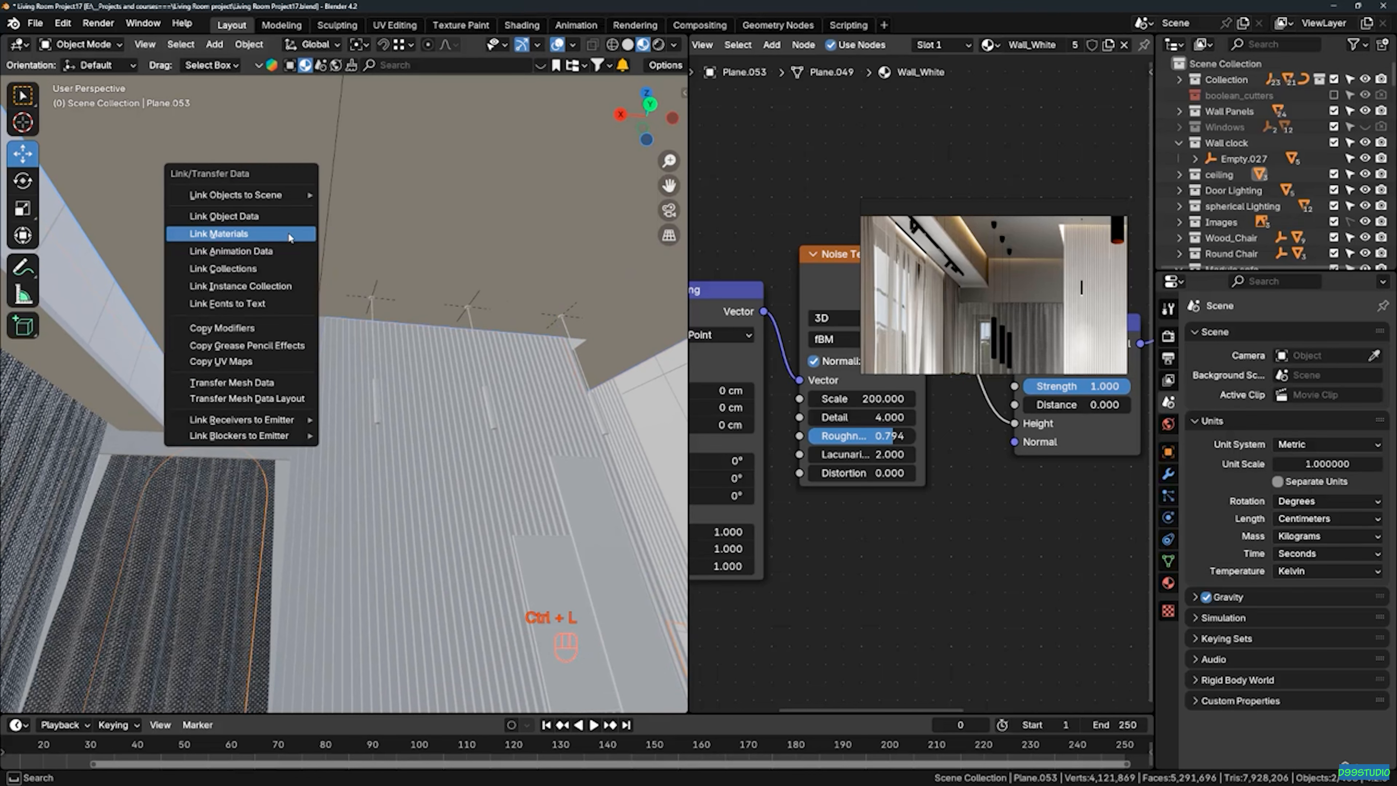
left_click(290, 236)
key("alt+a")
mouse_move(436, 312)
middle_mouse_down("shift")
mouse_move(408, 295)
mouse_move(554, 297)
mouse_move(427, 251)
mouse_move(434, 322)
middle_mouse_up("shift")
scroll(1001, 268, "down", 5)
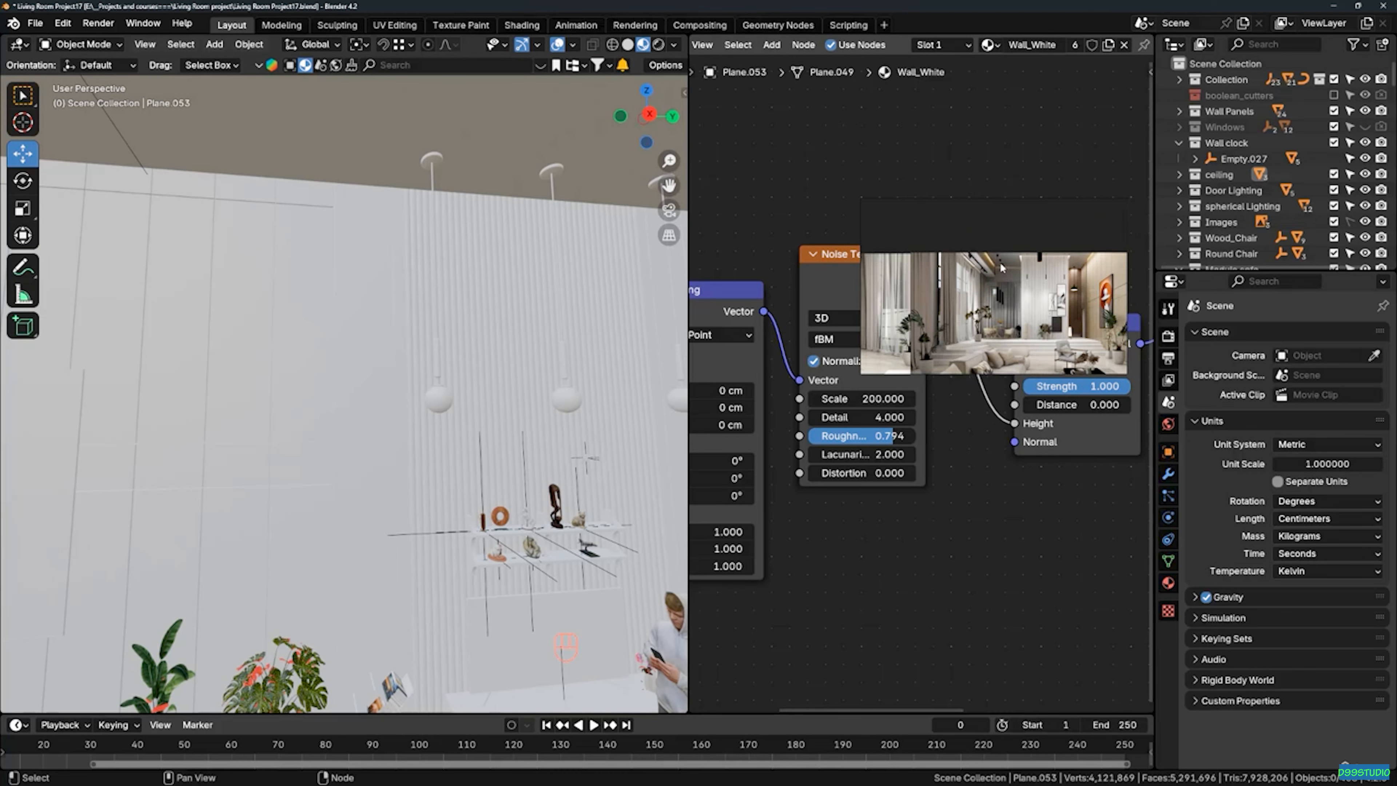
Examine the interior reference images for the living room's wall finishes
scroll(1001, 269, "down", 3)
scroll(899, 292, "up", 6)
middle_click_drag(935, 280, 1024, 250)
scroll(937, 277, "down", 2)
middle_click_drag(937, 278, 1068, 274)
scroll(960, 275, "down", 4)
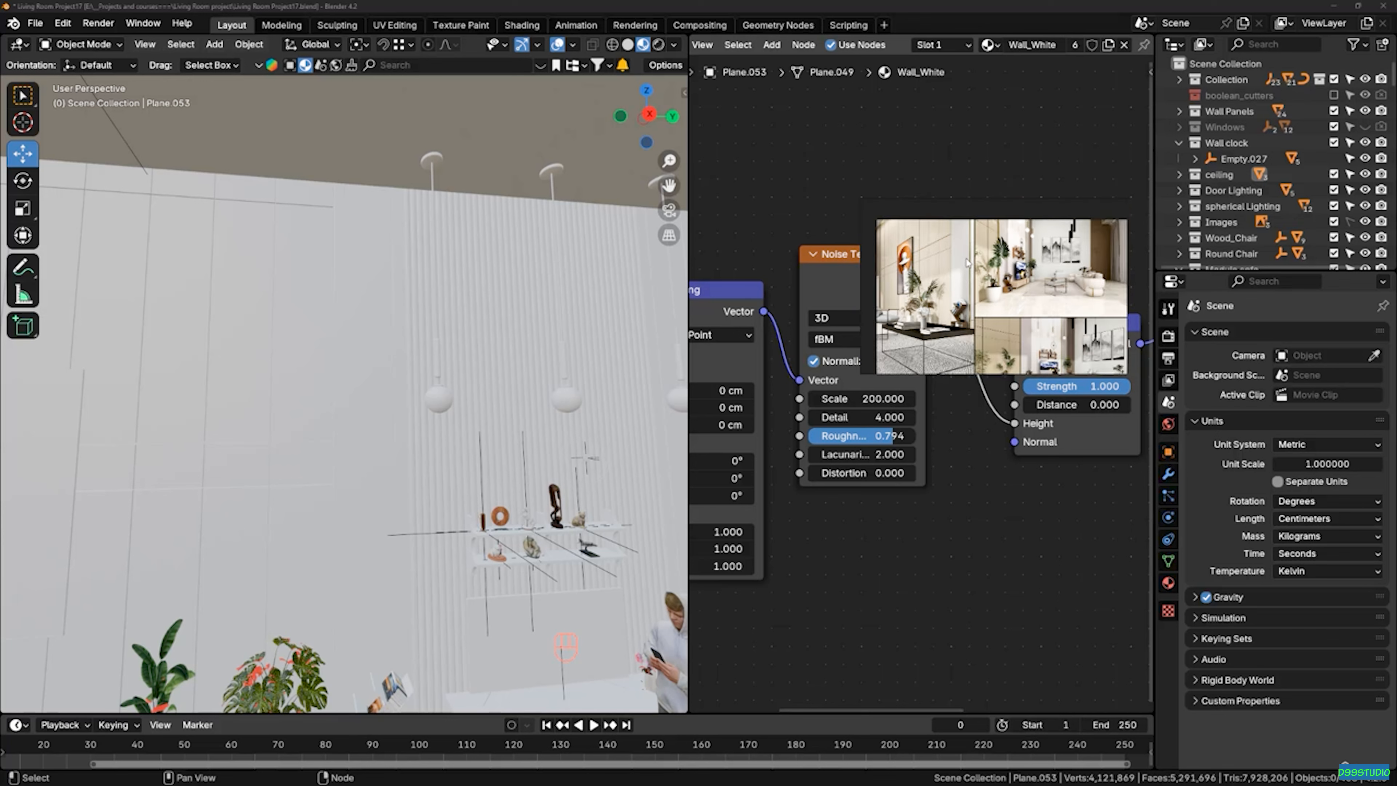
scroll(968, 265, "up", 4)
scroll(963, 267, "down", 3)
middle_click_drag(954, 267, 905, 266)
scroll(974, 225, "up", 5)
scroll(982, 259, "down", 5)
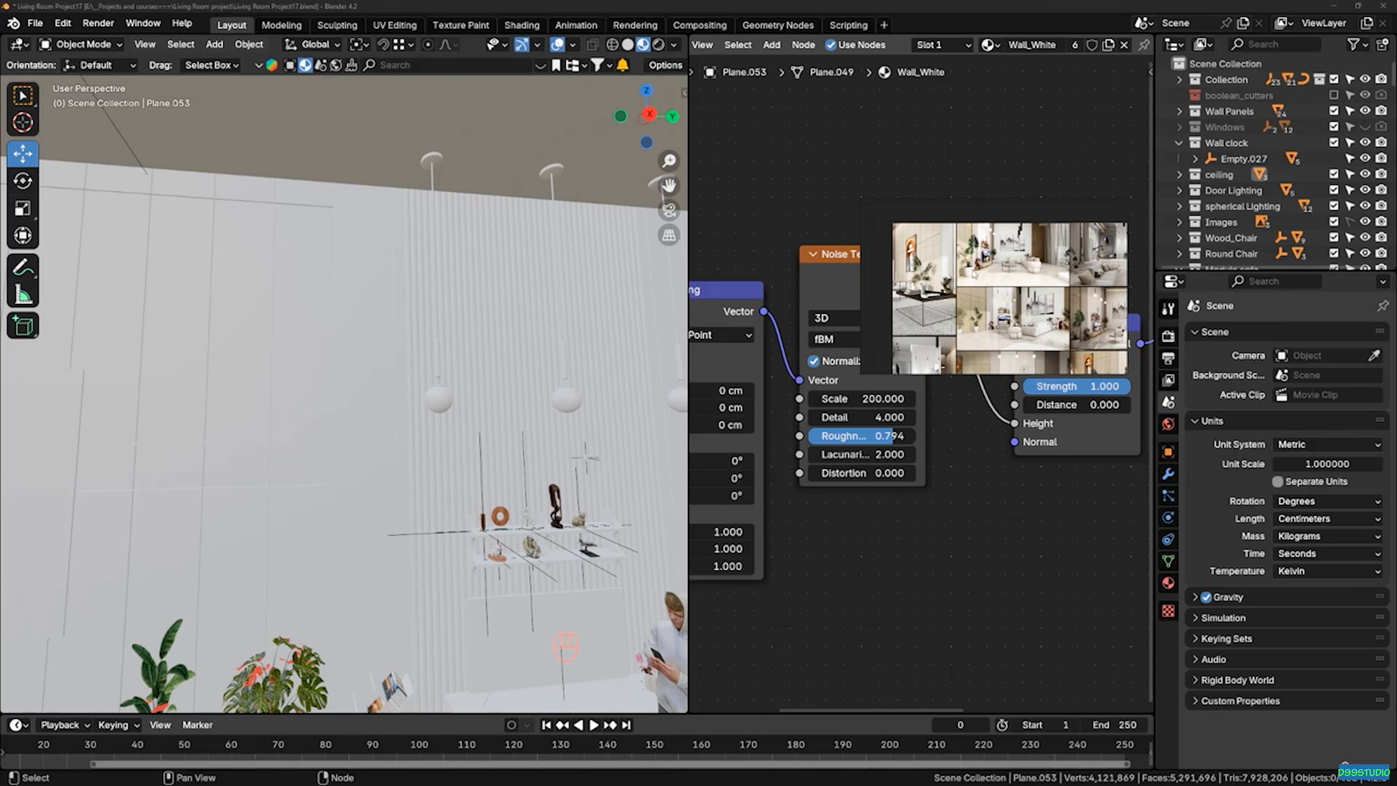
scroll(1006, 284, "up", 5)
scroll(1000, 261, "down", 4)
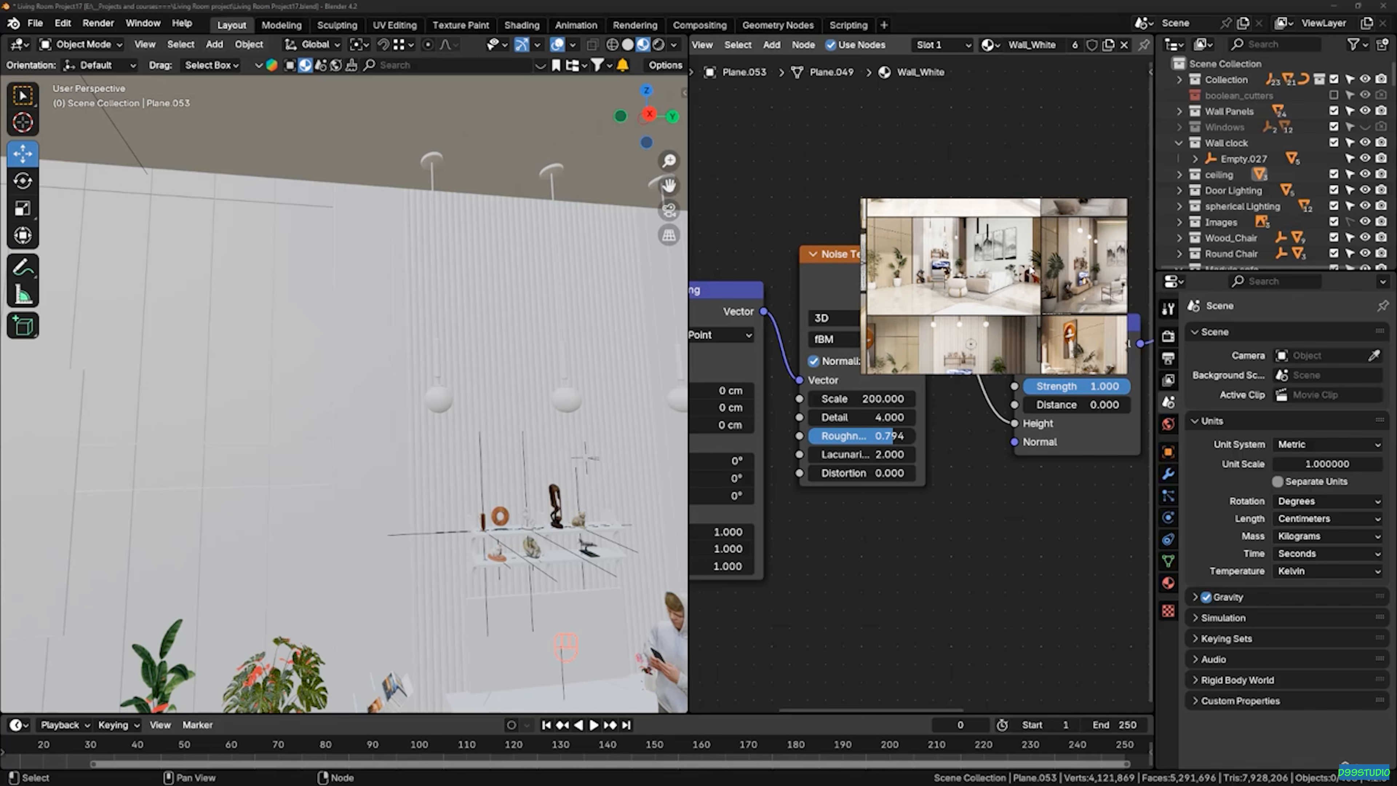
Compare the room's panelled wall with the reference close-up of wooden slats and flat wood panels beside the doorway
middle_click_drag(300, 344, 241, 363)
middle_click_drag(242, 363, 279, 356, "shift")
scroll(273, 367, "up", 2)
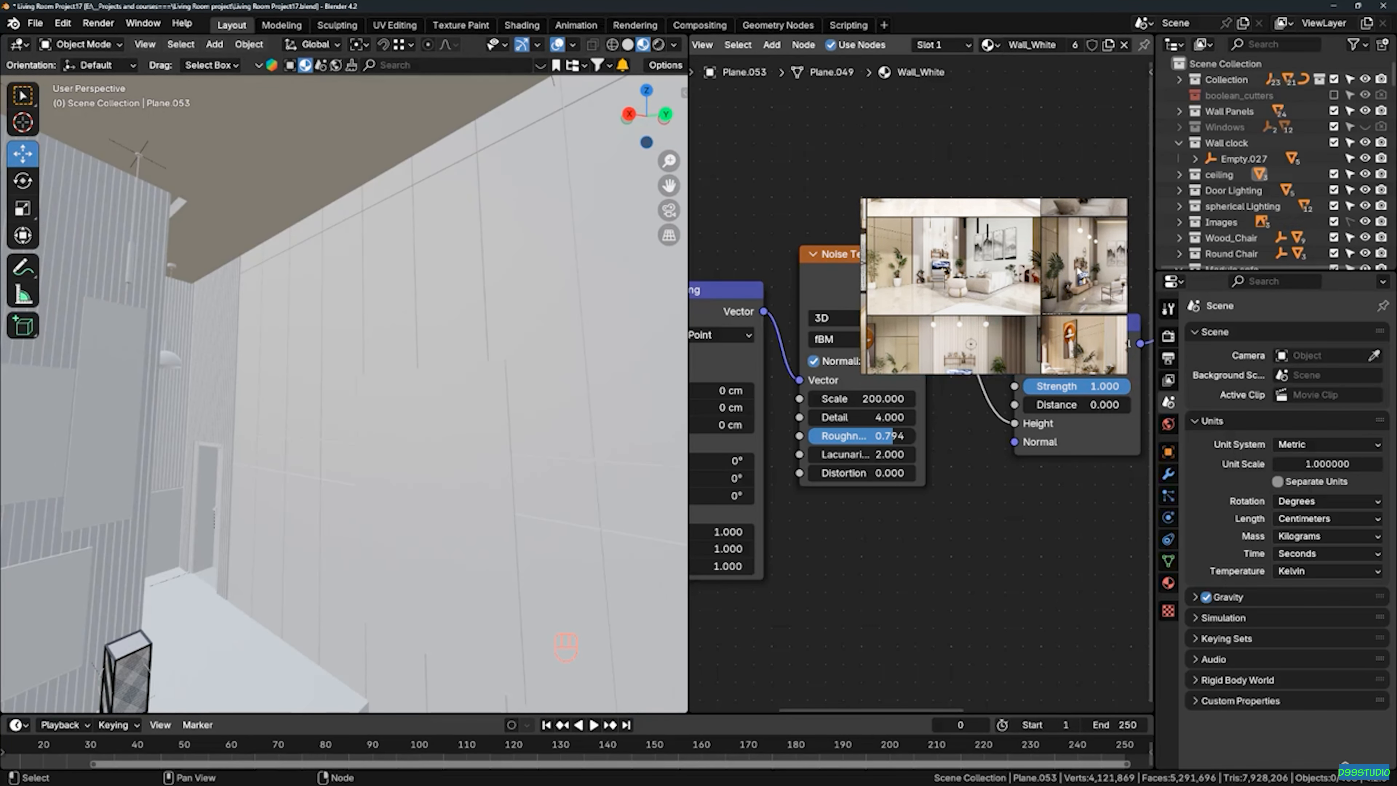
scroll(1009, 258, "down", 5)
scroll(1008, 253, "up", 5)
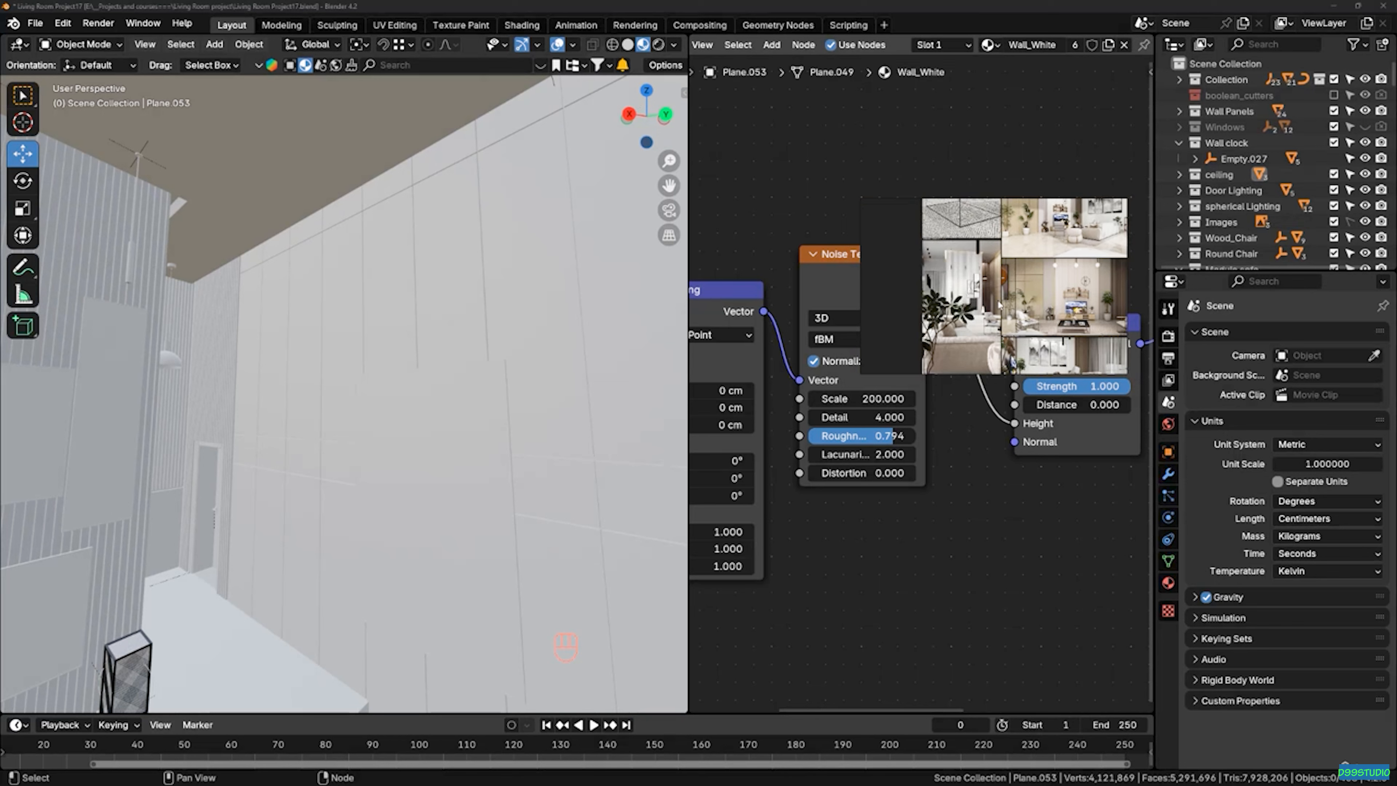
scroll(1026, 281, "down", 4)
middle_click_drag(1102, 283, 973, 266)
scroll(974, 270, "up", 8)
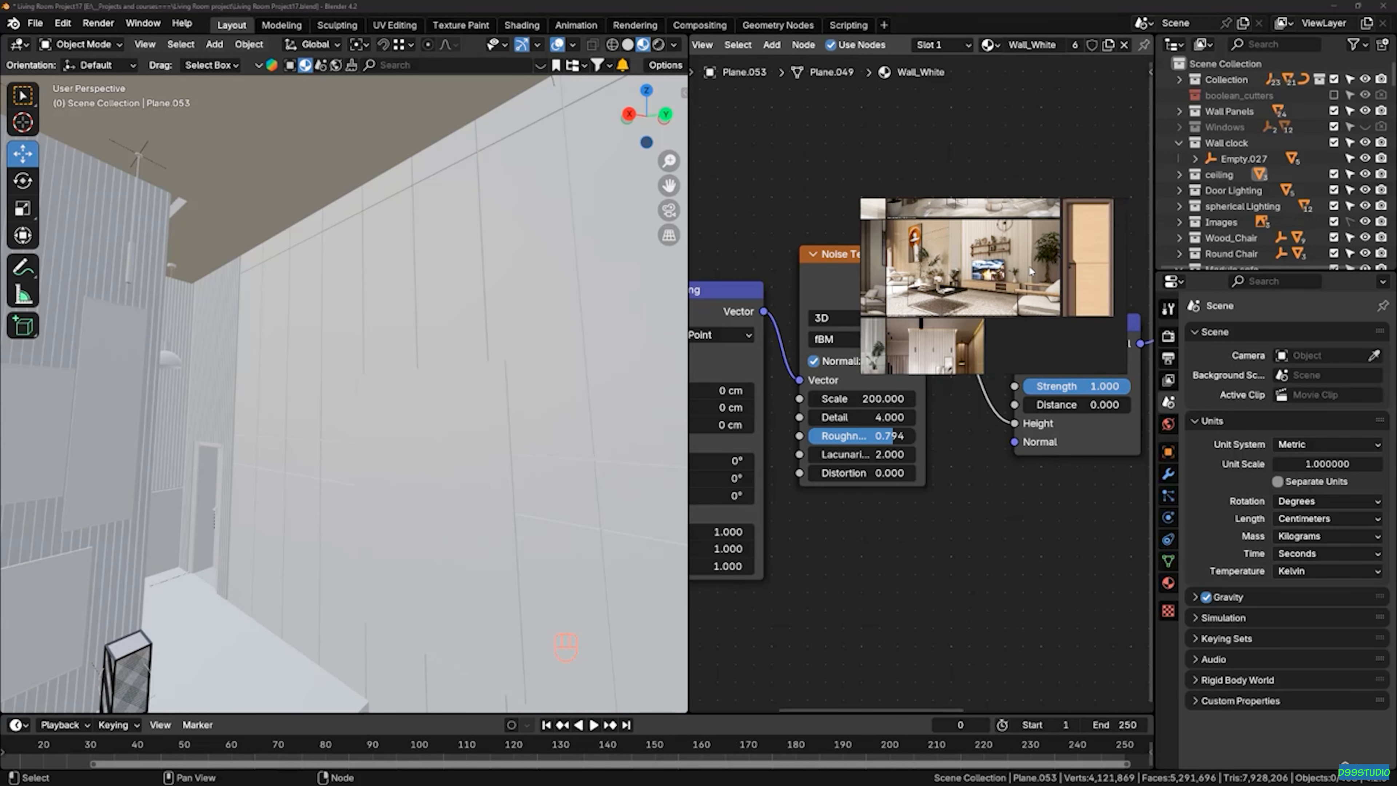
scroll(984, 283, "up", 2)
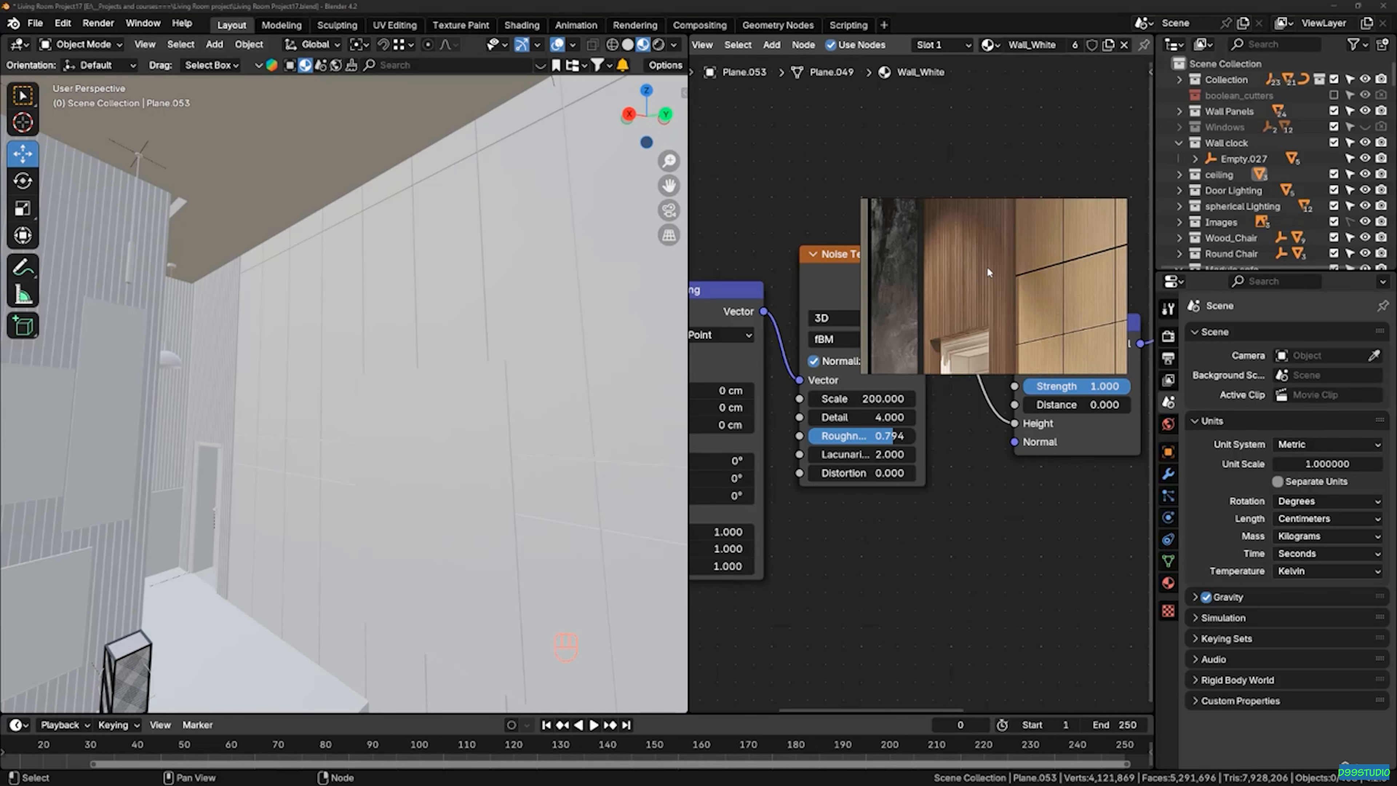
Isolate the partly slatted wall panel at the far end of the room and widen the 3D viewport
middle_click_drag(320, 331, 177, 388)
left_click(177, 389)
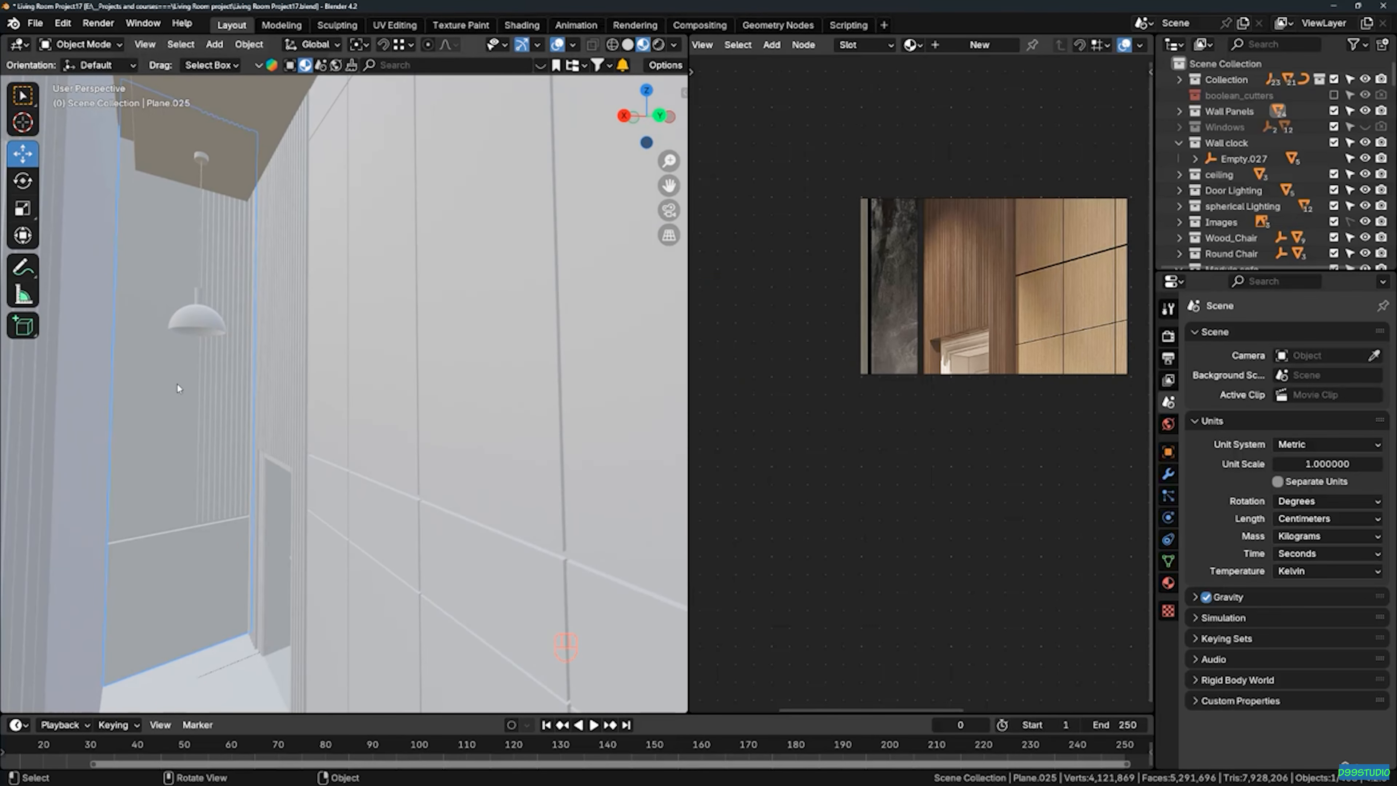
key("KP_Divide")
middle_click_drag(177, 382, 339, 473)
scroll(383, 342, "up", 2)
mouse_move(379, 319)
middle_mouse_down()
mouse_move(418, 308)
mouse_move(385, 306)
middle_mouse_up()
middle_click_drag(385, 306, 357, 395, "shift")
left_click_drag(688, 353, 1012, 216)
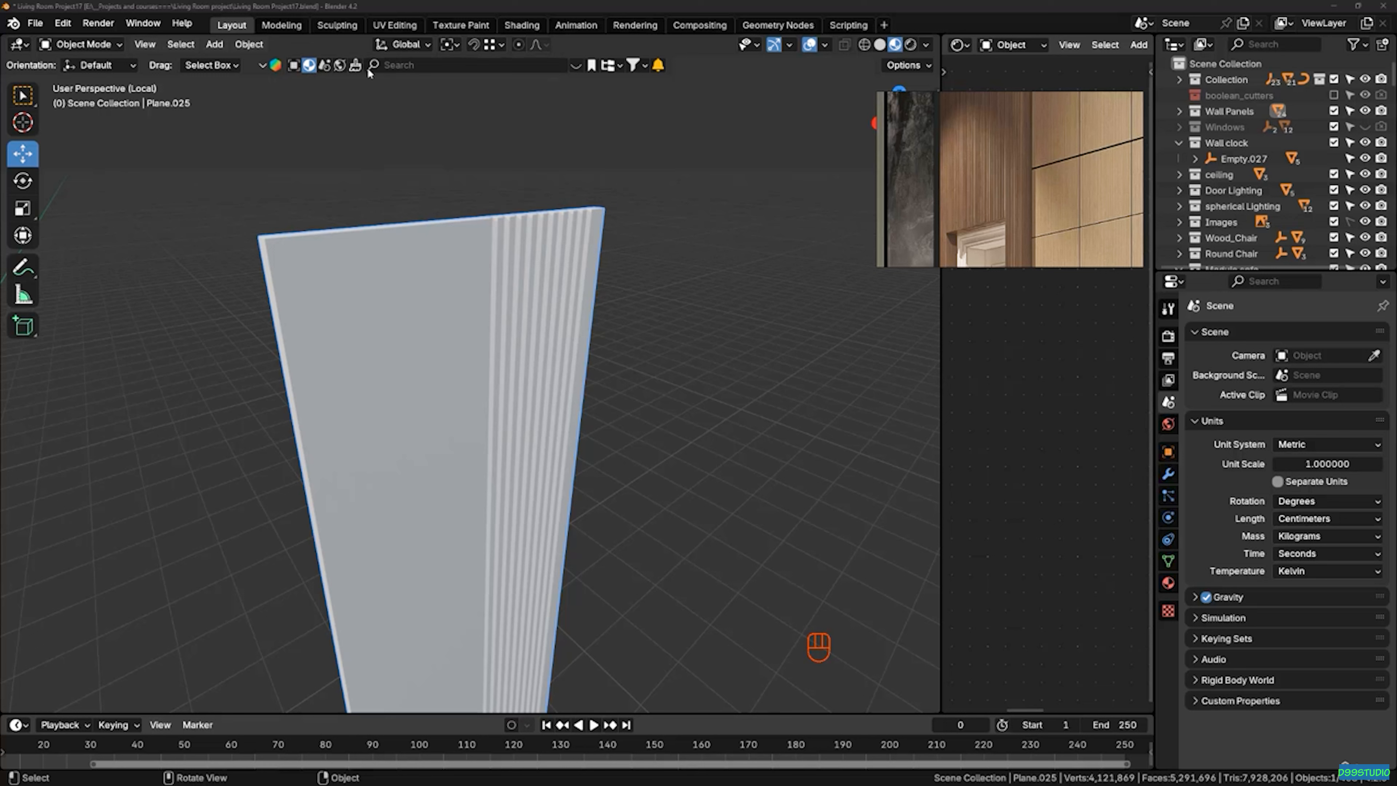
Search the online material library for "wood" and preview the materials on the first two result pages
left_click(575, 65)
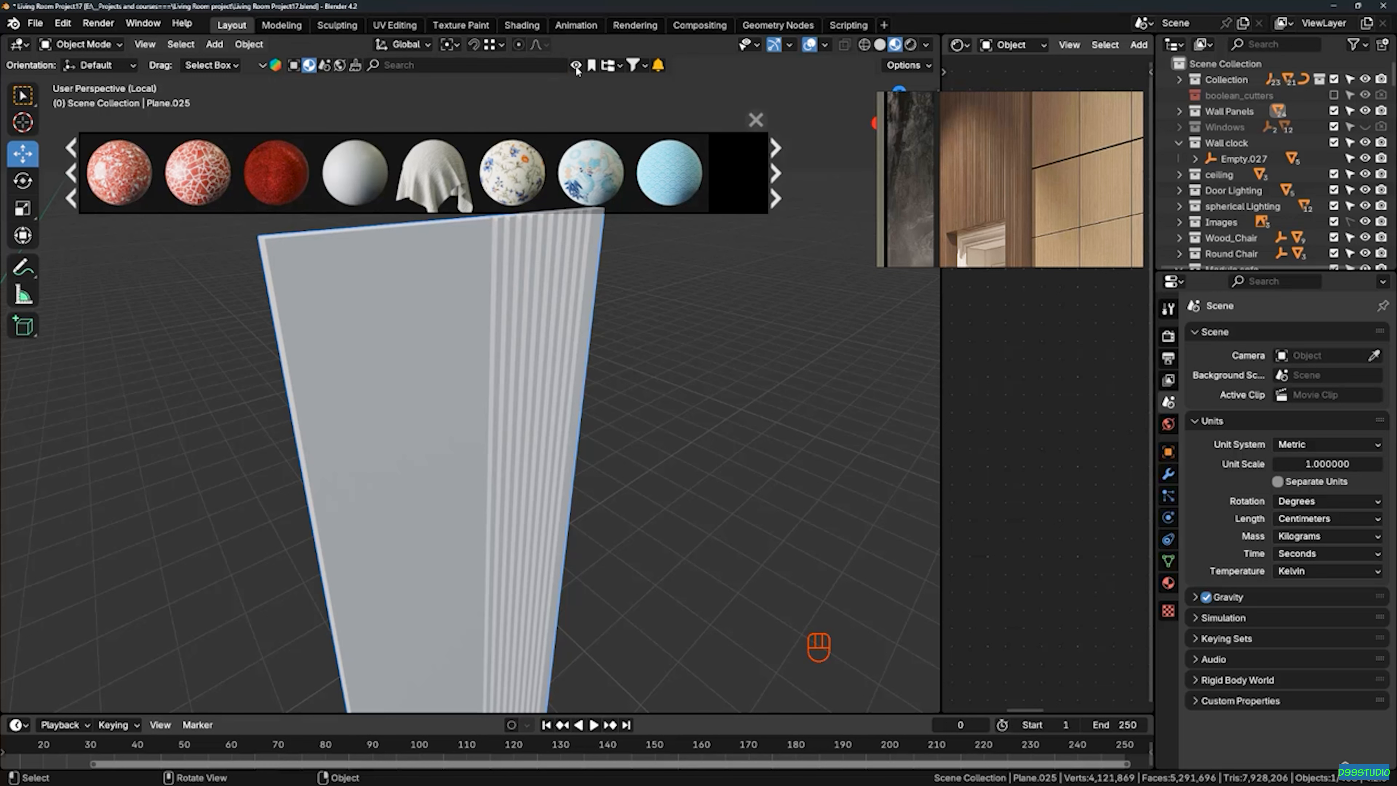
left_click(425, 64)
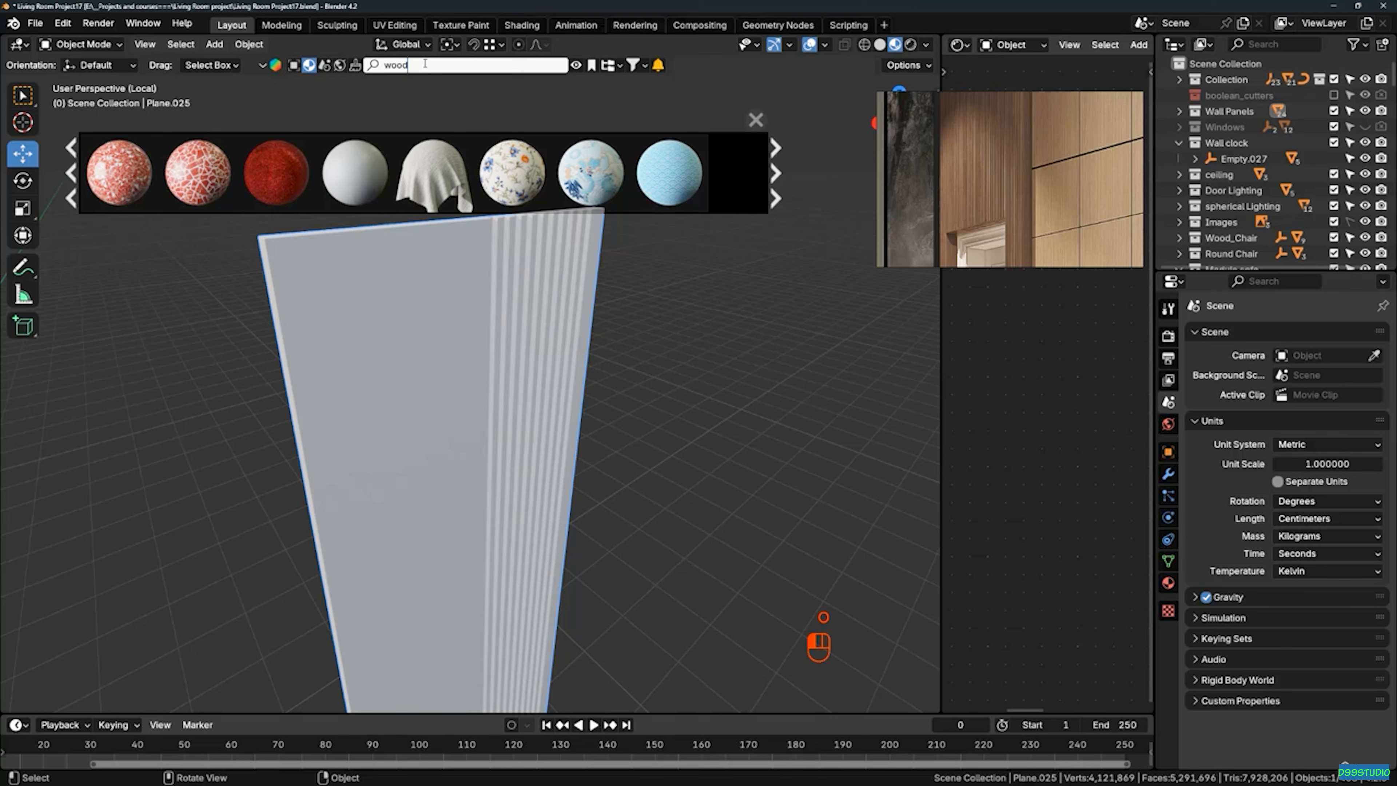
key("Return")
mouse_move(199, 171)
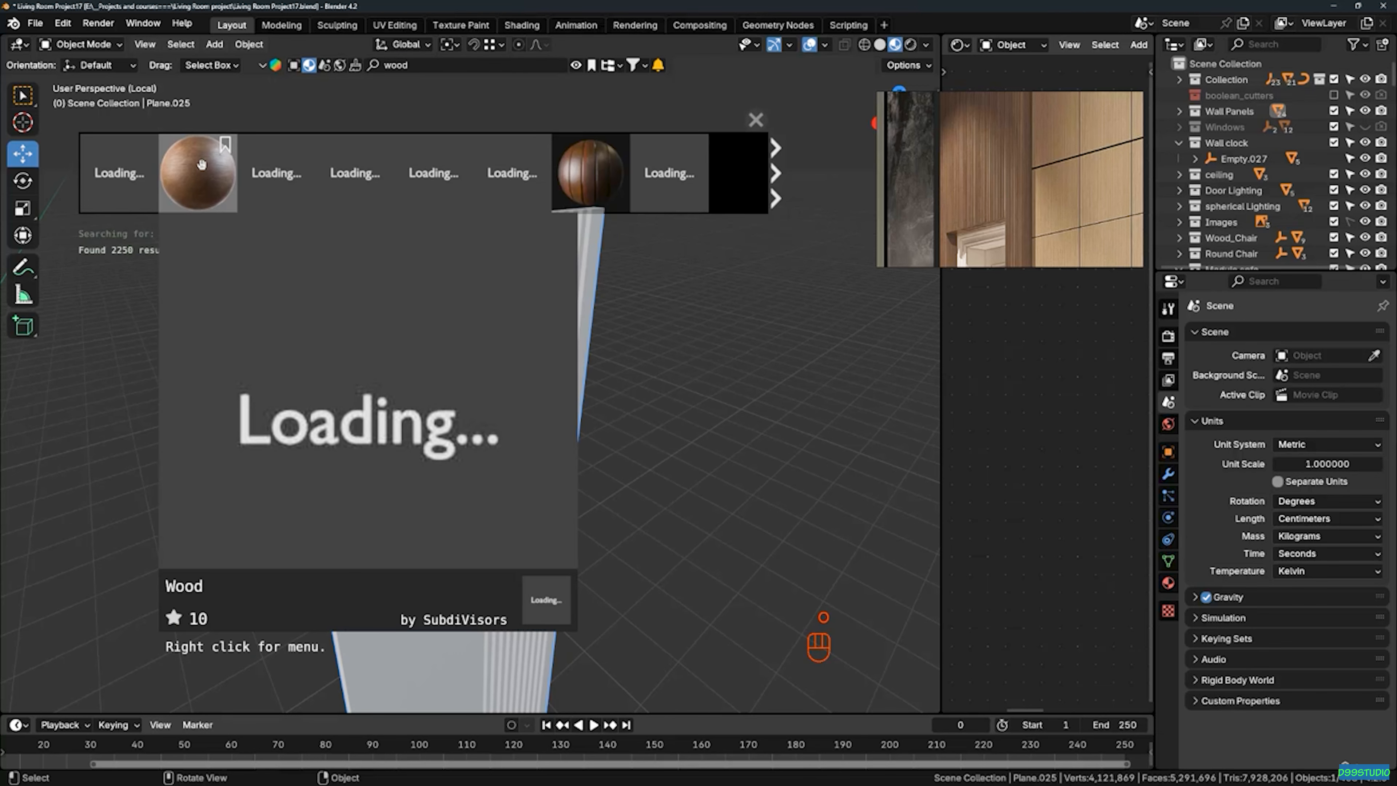
mouse_move(123, 171)
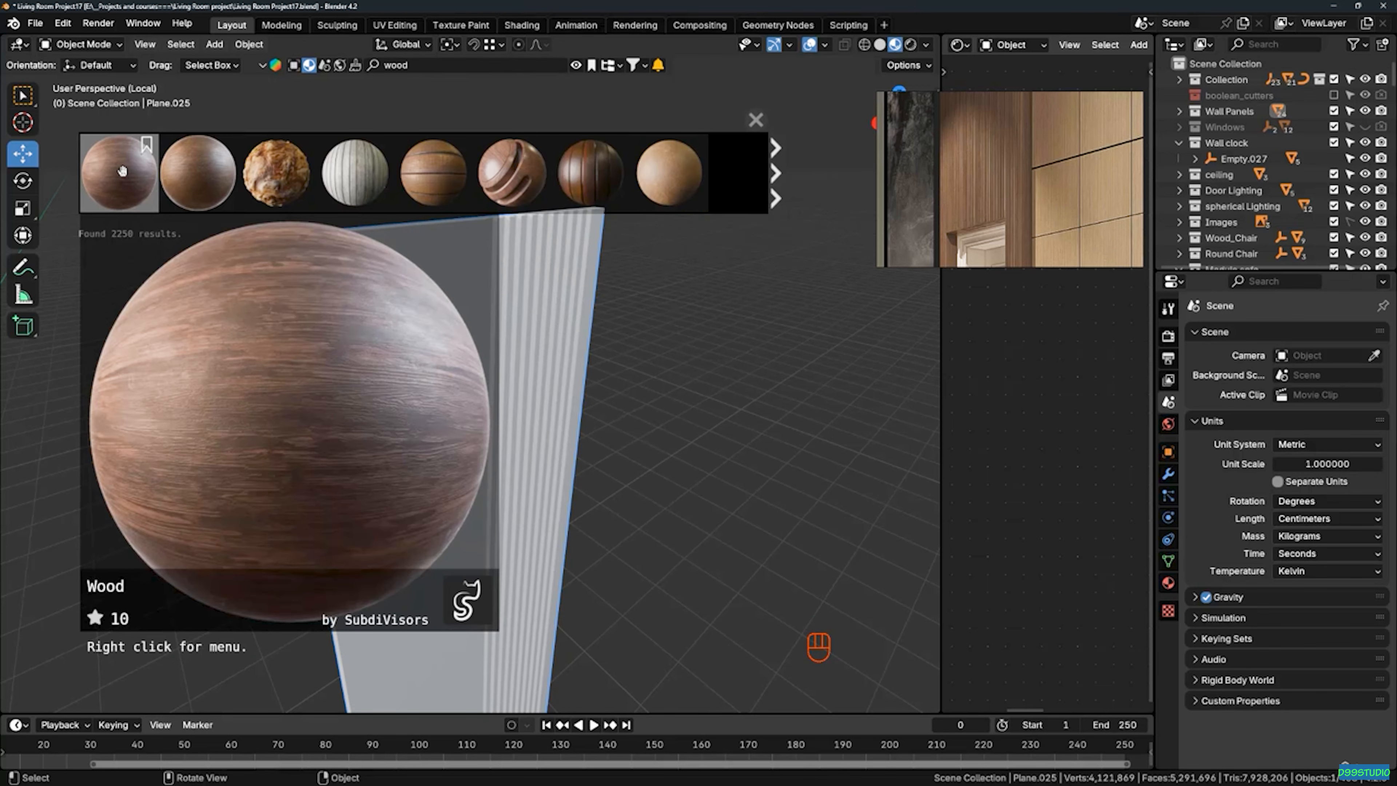
mouse_move(501, 169)
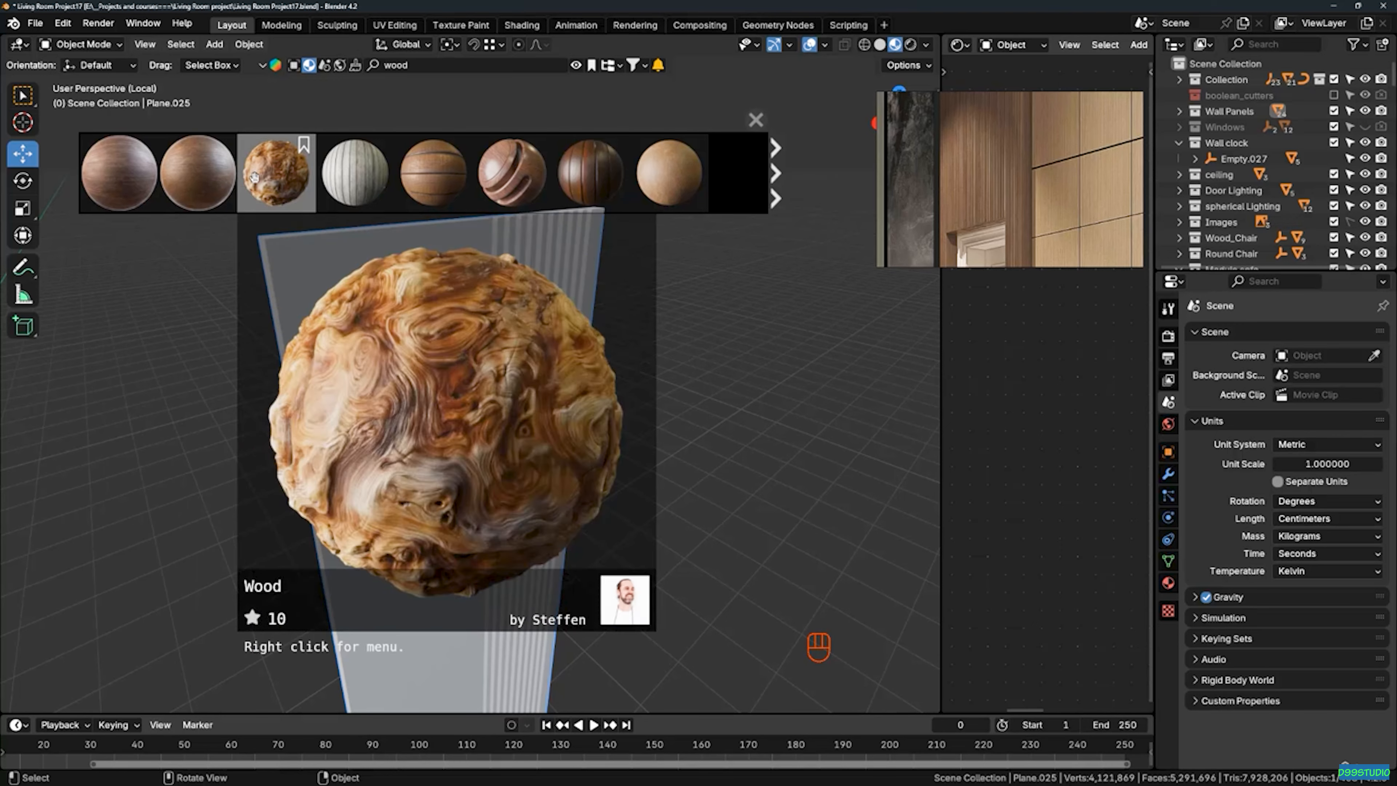
mouse_move(685, 166)
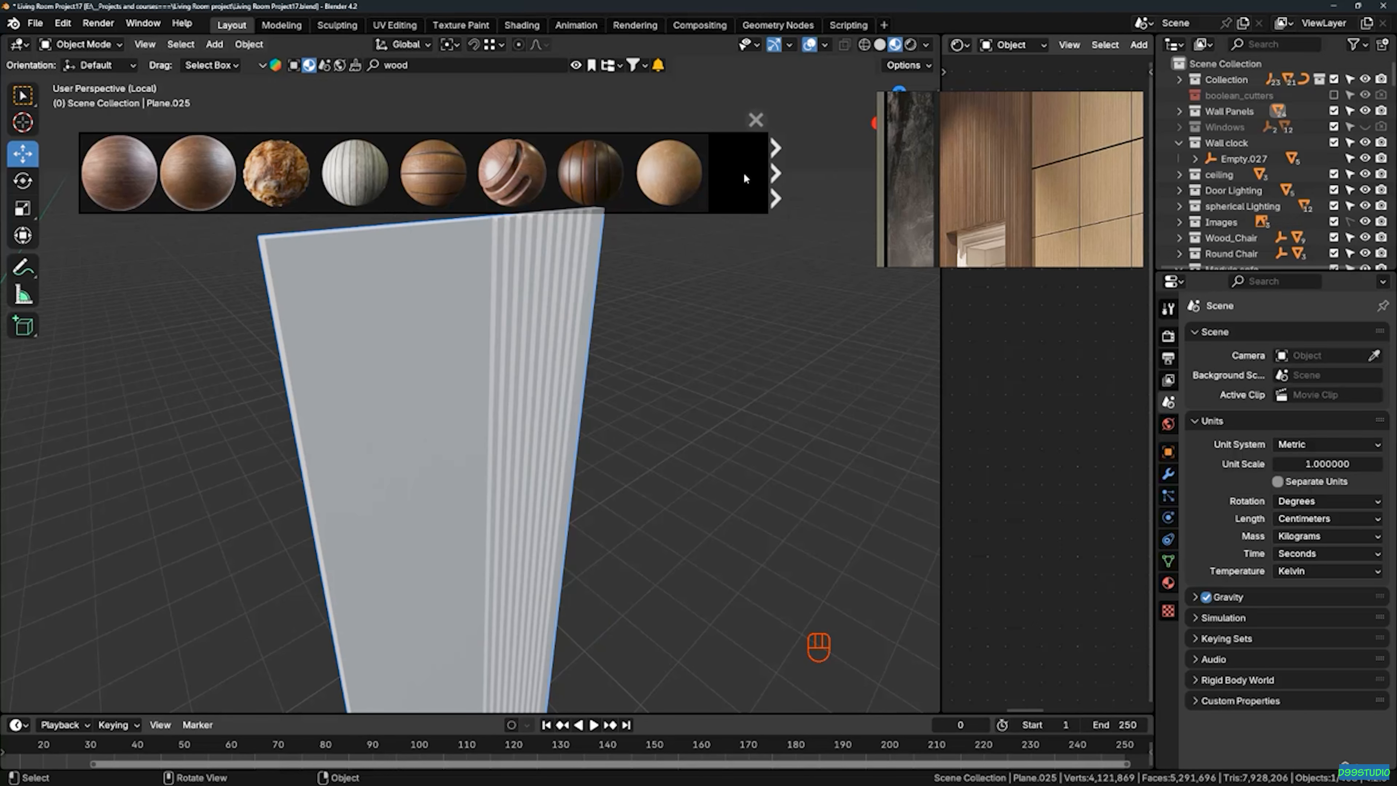
left_click(775, 173)
mouse_move(396, 179)
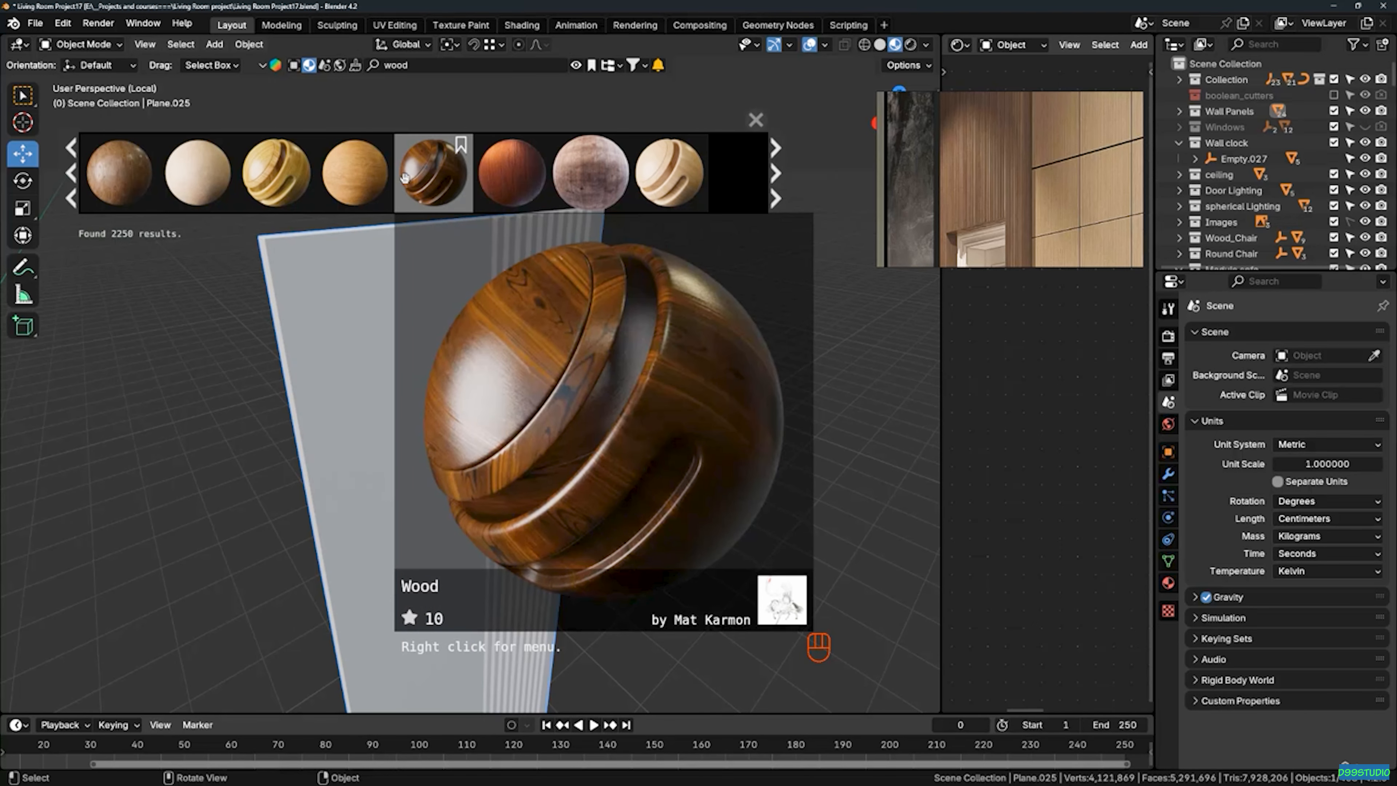
mouse_move(99, 183)
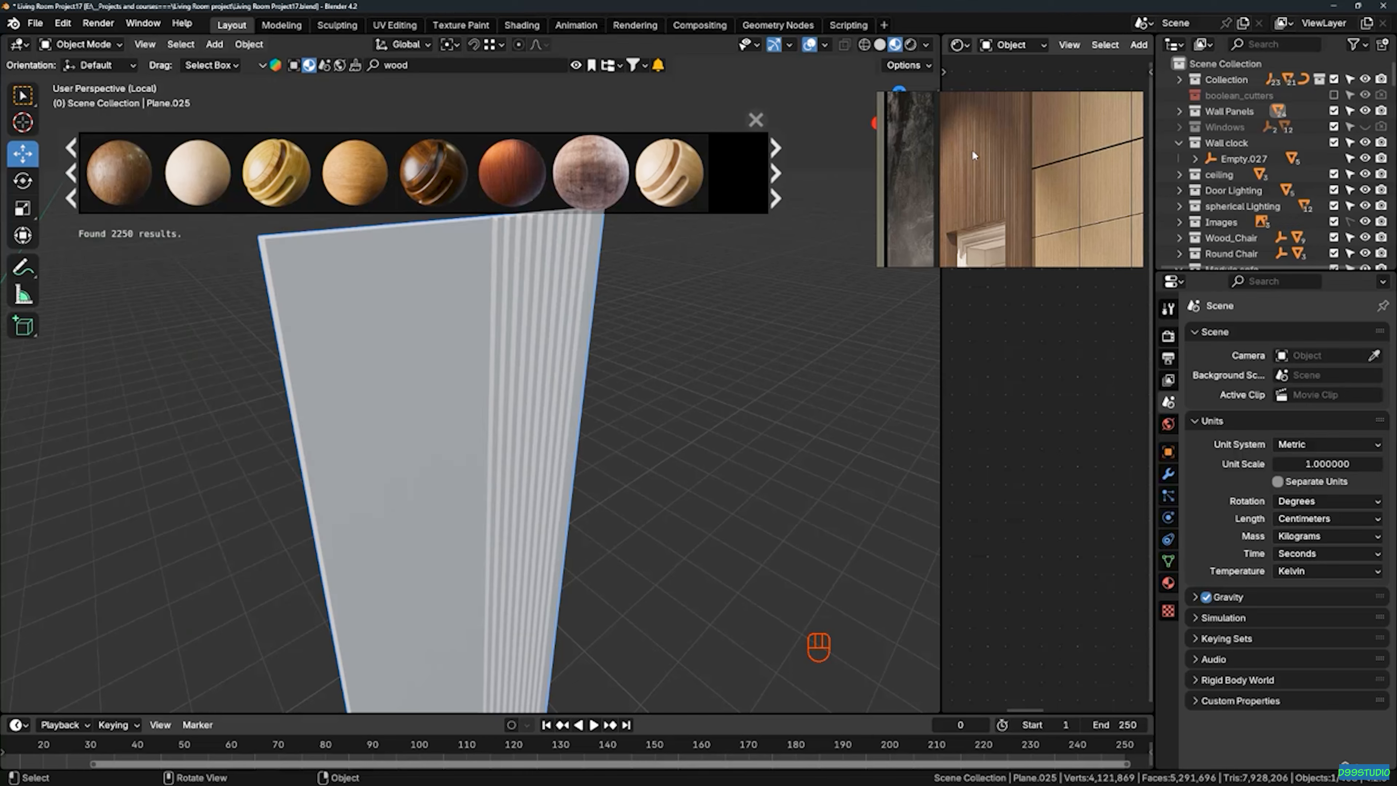
mouse_move(538, 194)
mouse_move(672, 170)
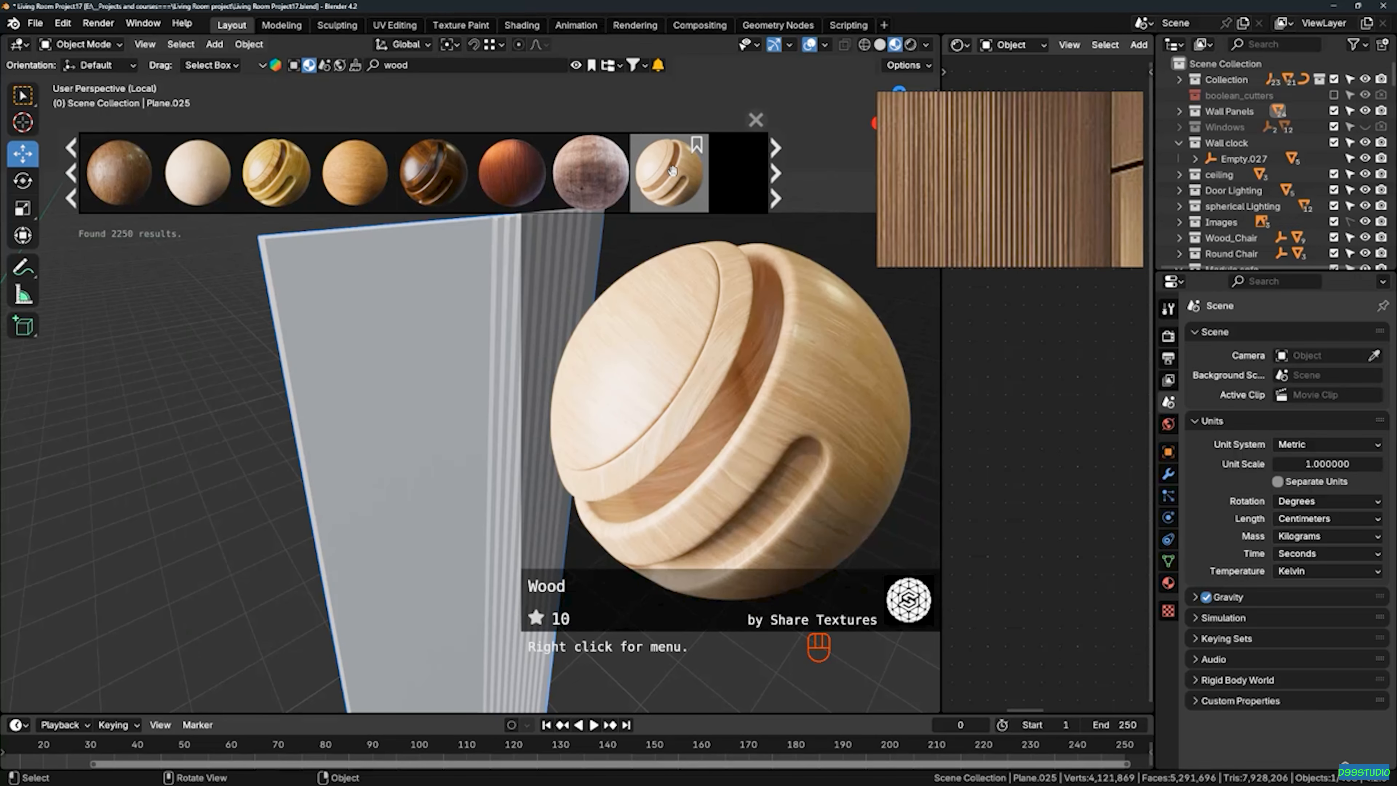
Check the reference's wood tones against further wood materials in the library, then return to the first results
scroll(1029, 152, "down", 3)
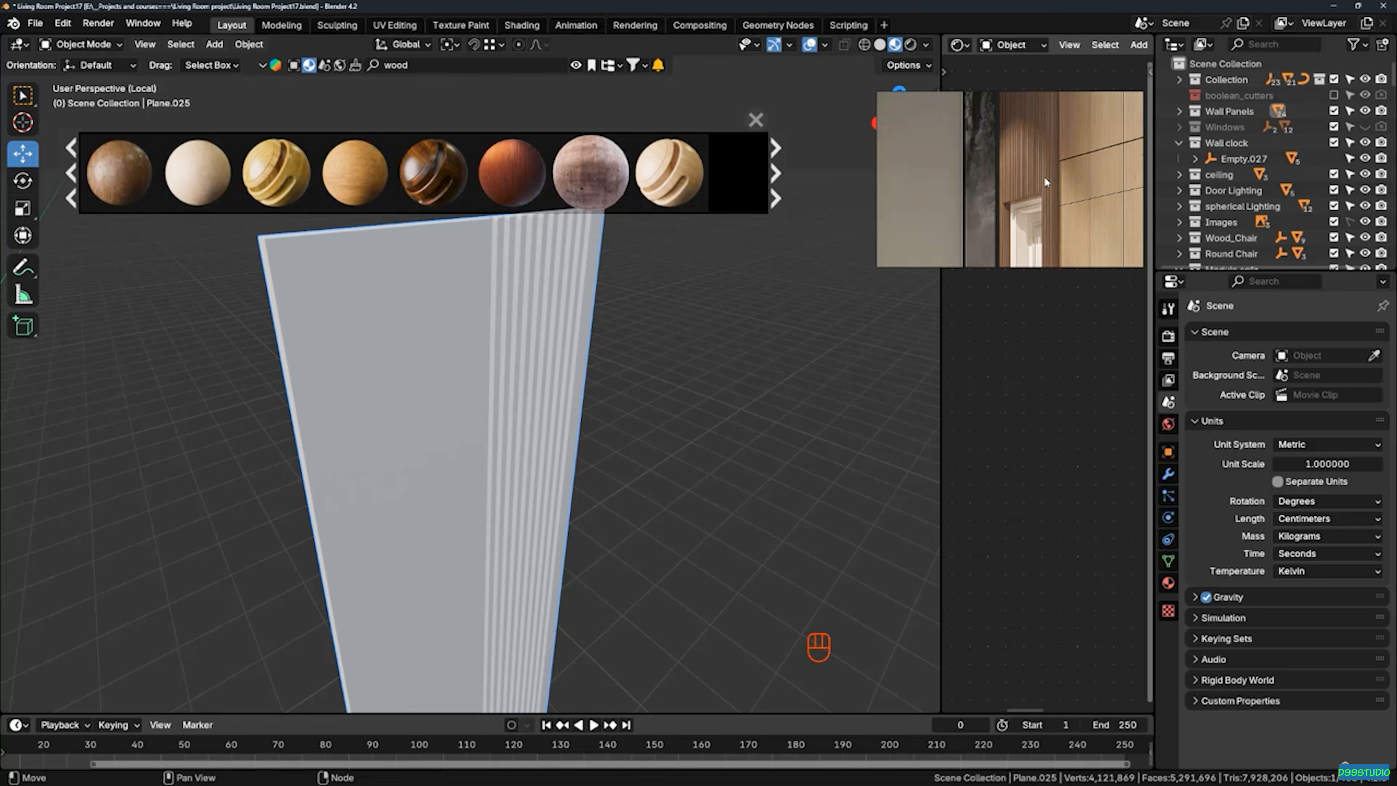
scroll(1043, 182, "down", 2)
middle_click_drag(1042, 181, 1105, 156)
scroll(1019, 168, "down", 4)
scroll(970, 179, "up", 4)
scroll(1099, 157, "up", 4)
mouse_move(319, 193)
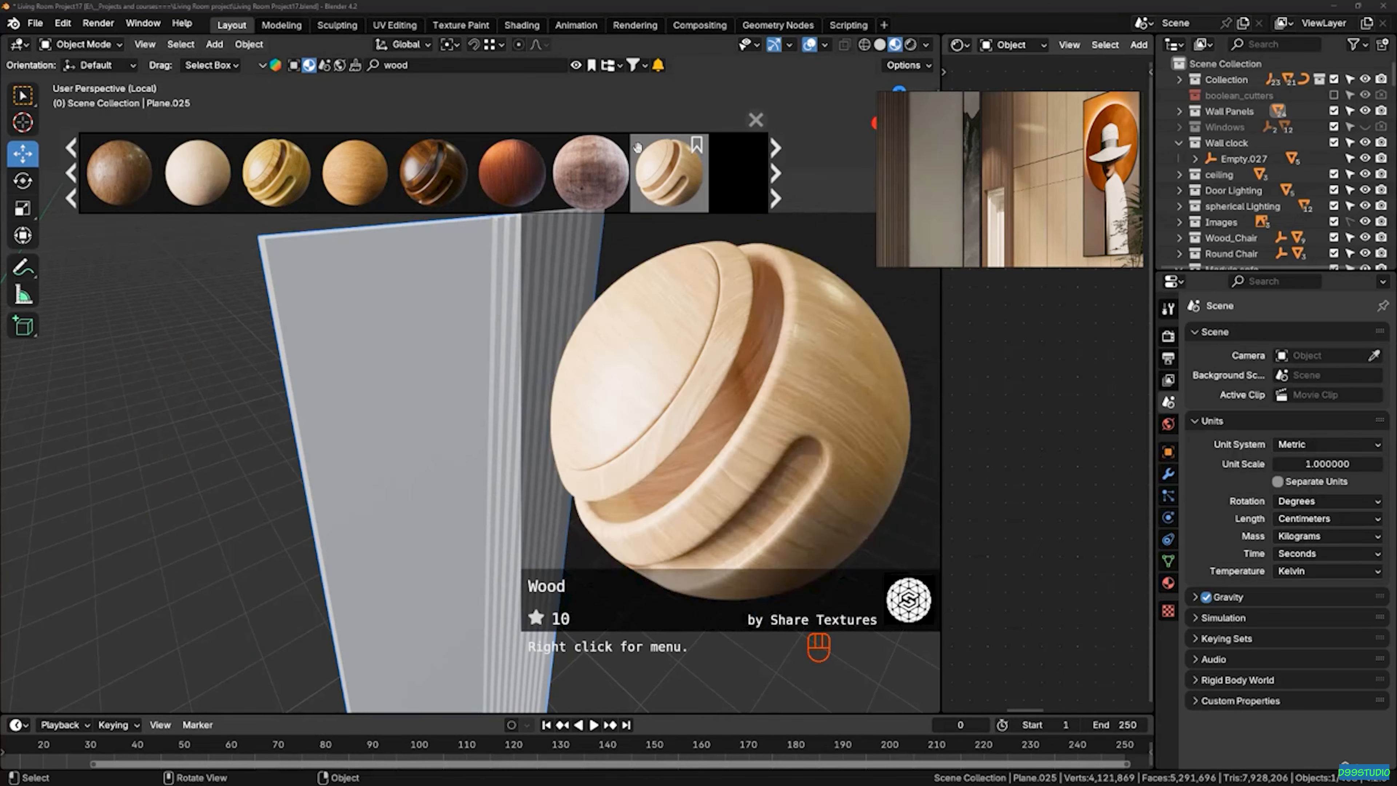
mouse_move(450, 156)
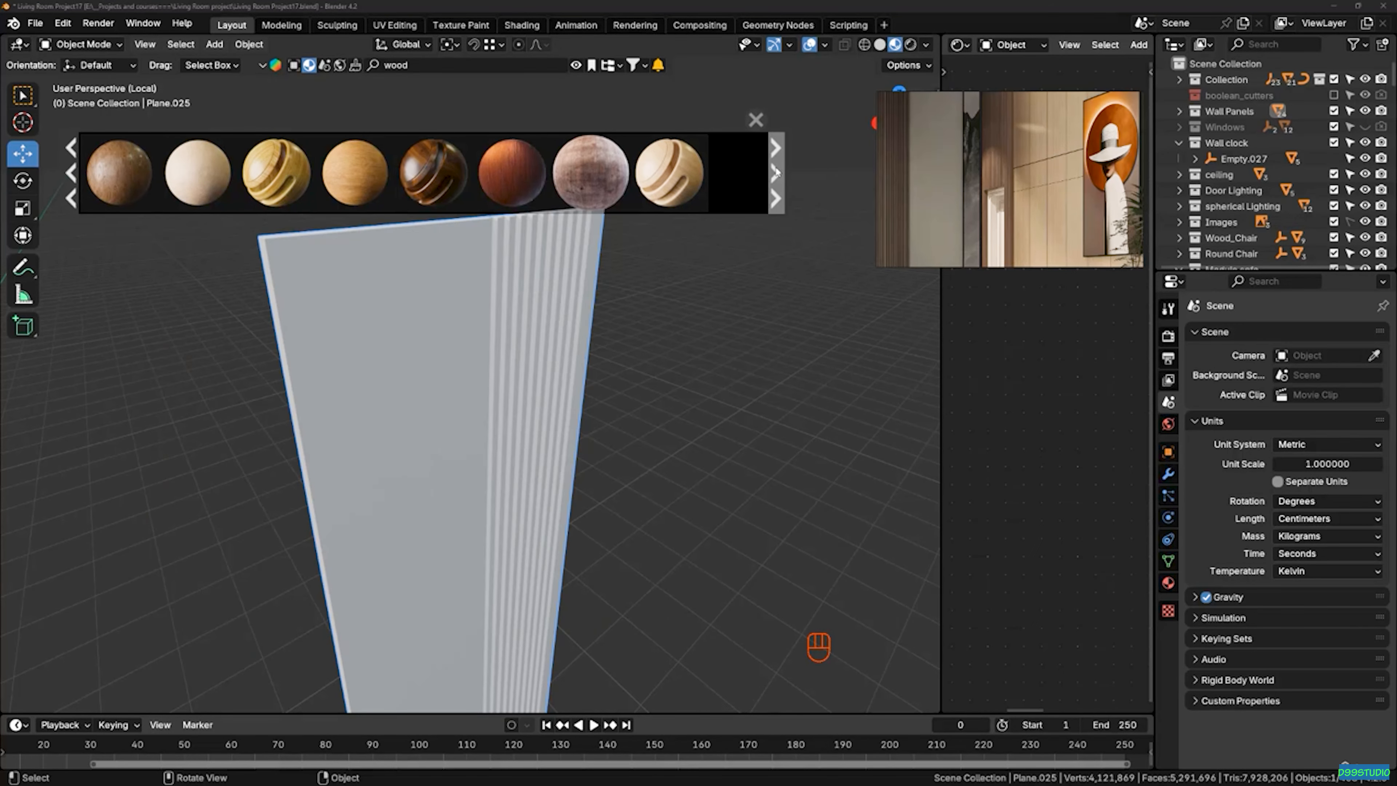
left_click(775, 173)
mouse_move(122, 175)
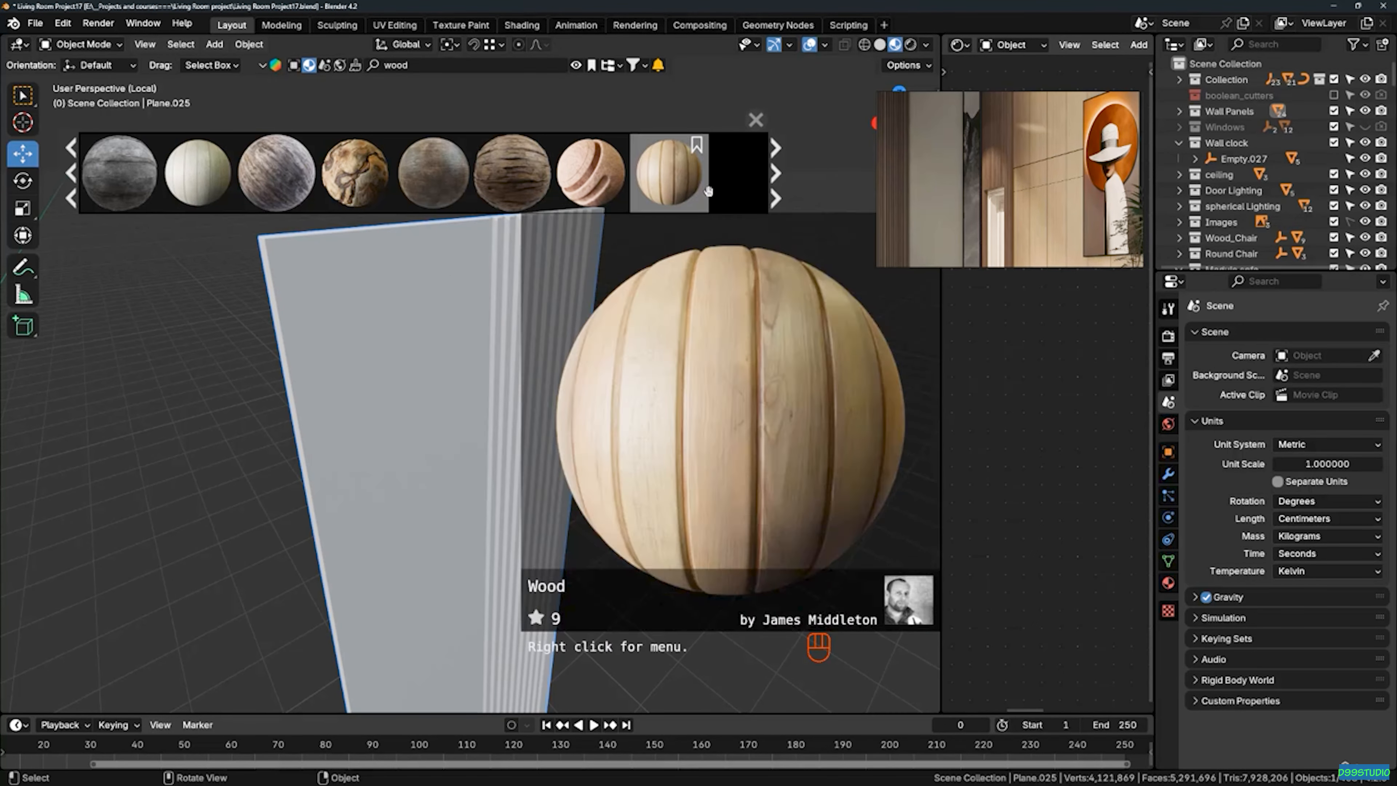
left_click(775, 172)
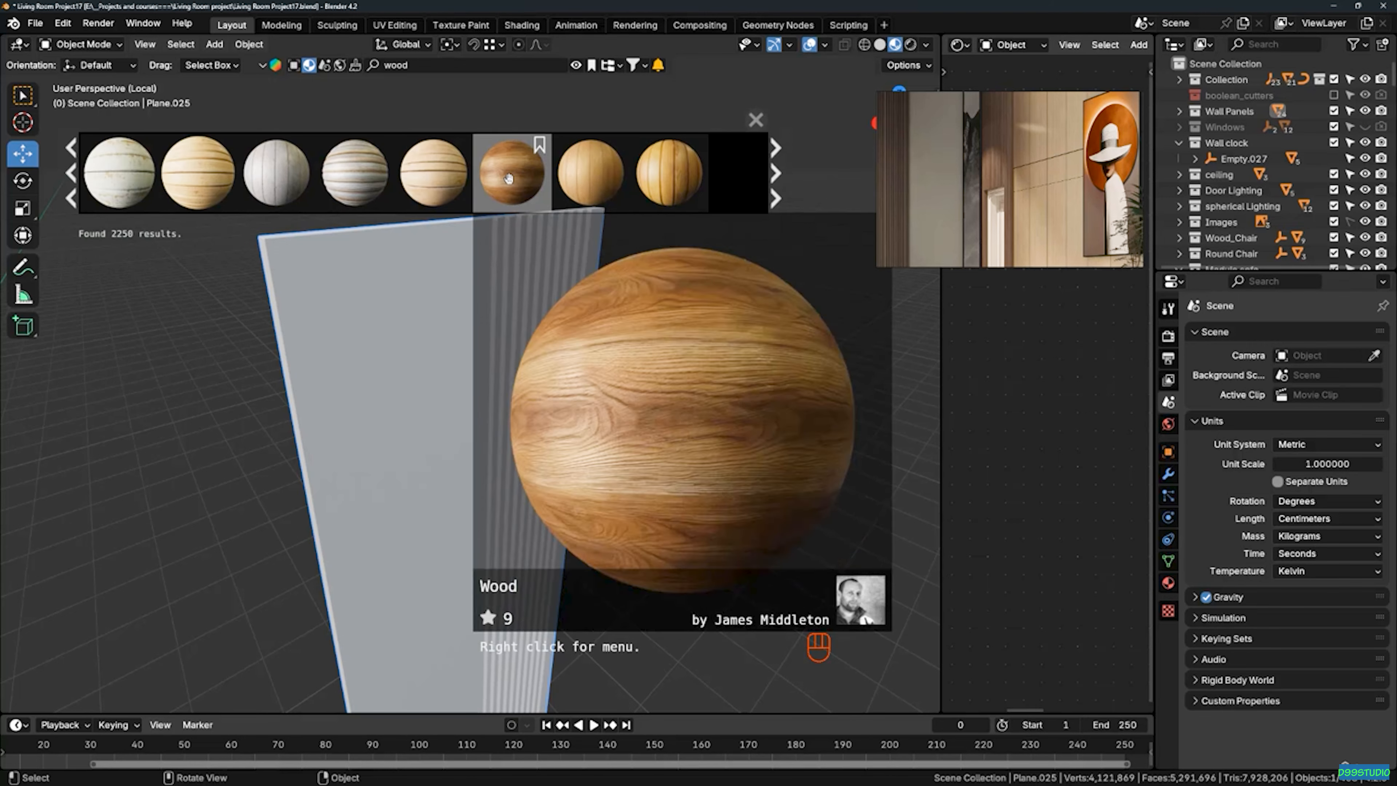
left_click(68, 174)
mouse_move(198, 174)
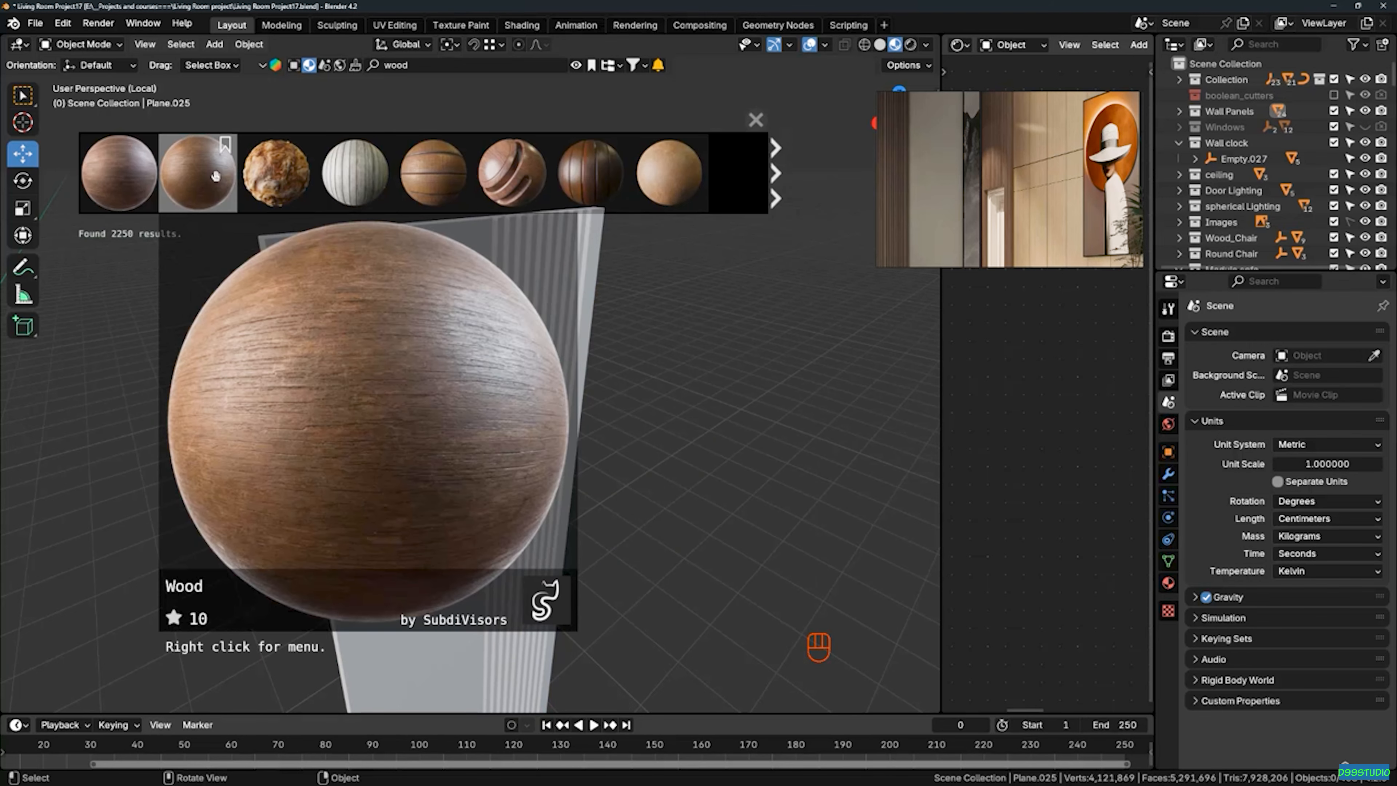
Try the medium-brown, fine-grained Wood material, second in the search results, on the isolated slatted panel
left_click_drag(200, 177, 453, 276)
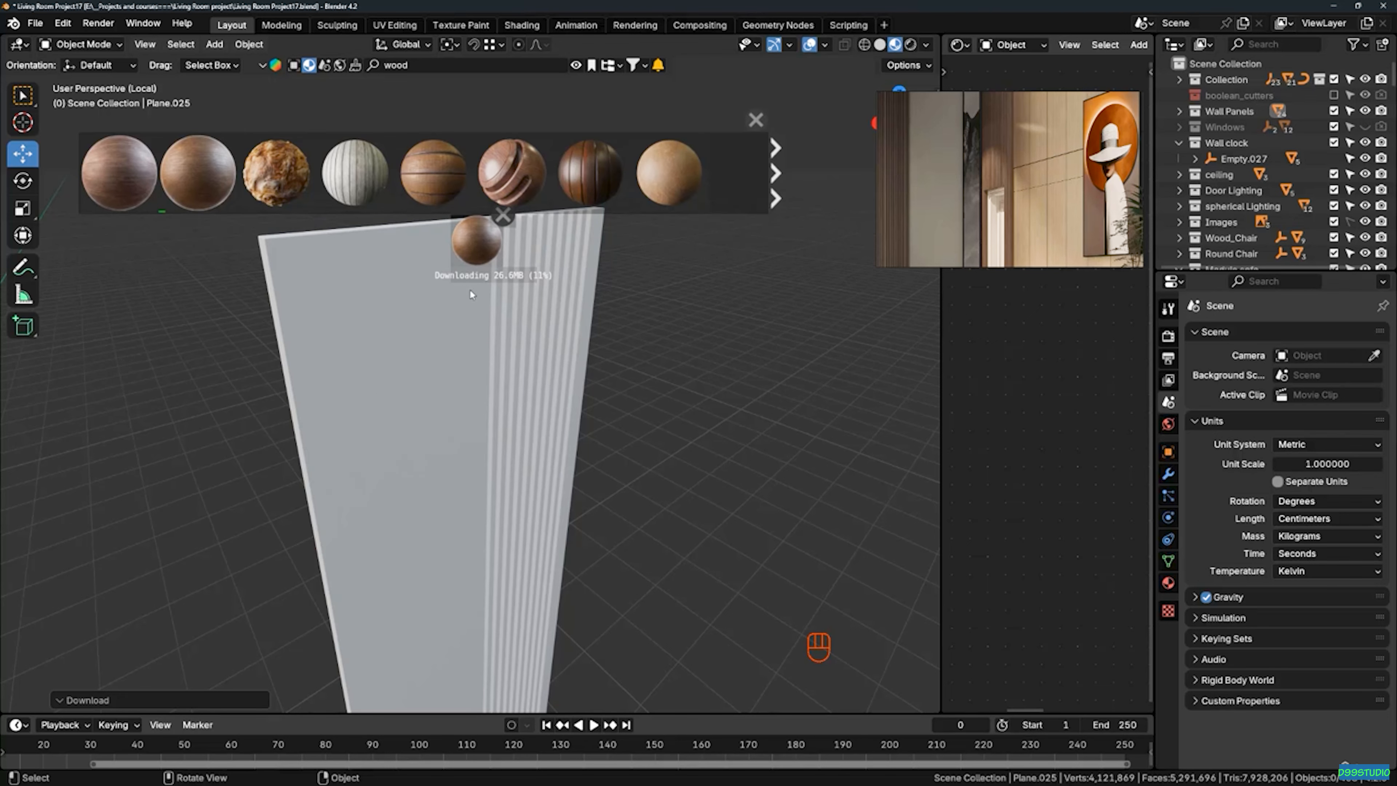
mouse_move(480, 304)
middle_mouse_down()
mouse_move(493, 330)
mouse_move(462, 306)
mouse_move(496, 355)
mouse_move(488, 317)
middle_mouse_up()
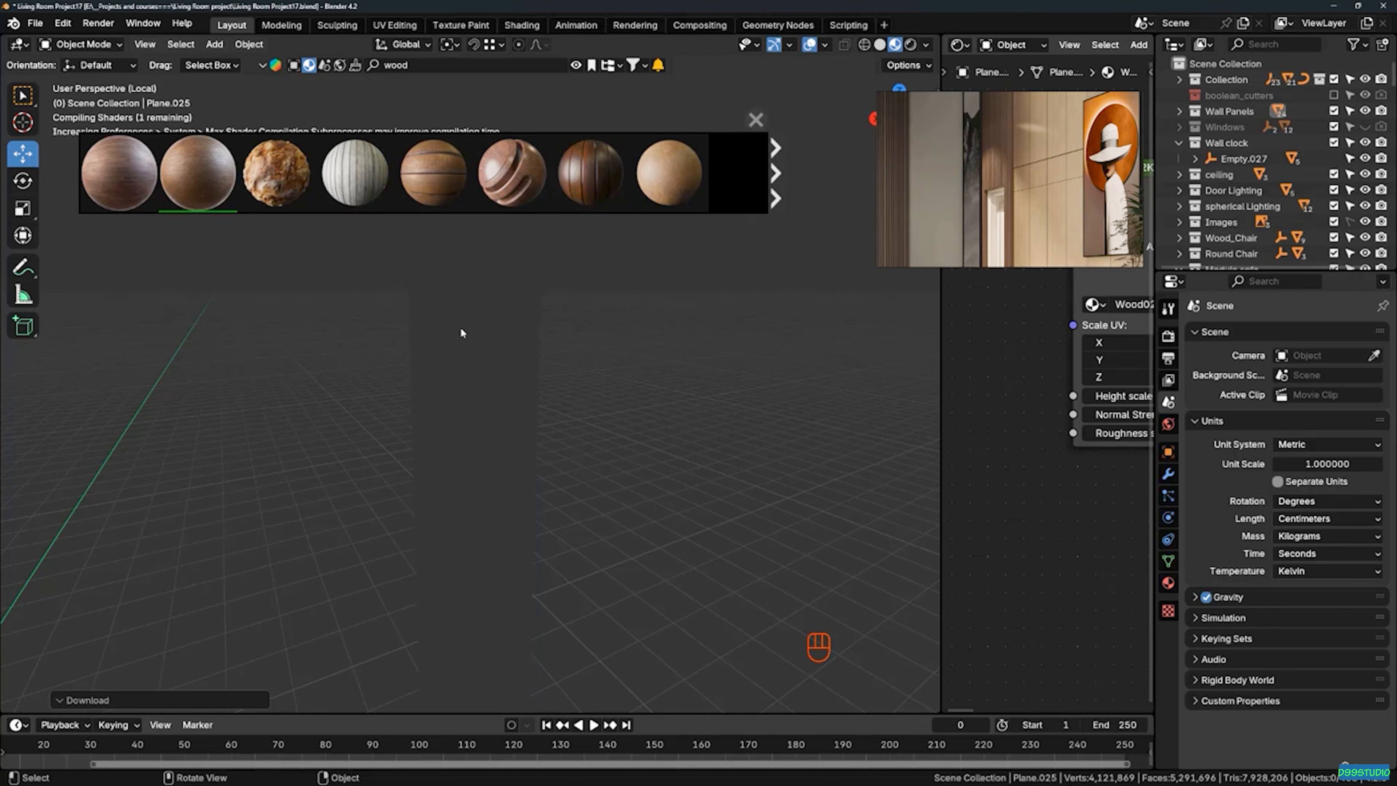
scroll(461, 327, "up", 2)
scroll(503, 294, "up", 5)
middle_click_drag(514, 292, 452, 272)
scroll(532, 284, "down", 5)
middle_click_drag(314, 317, 498, 360)
Try the darker reddish-brown Wood material, first in the search results, on the isolated slatted panel
left_click_drag(115, 169, 444, 238)
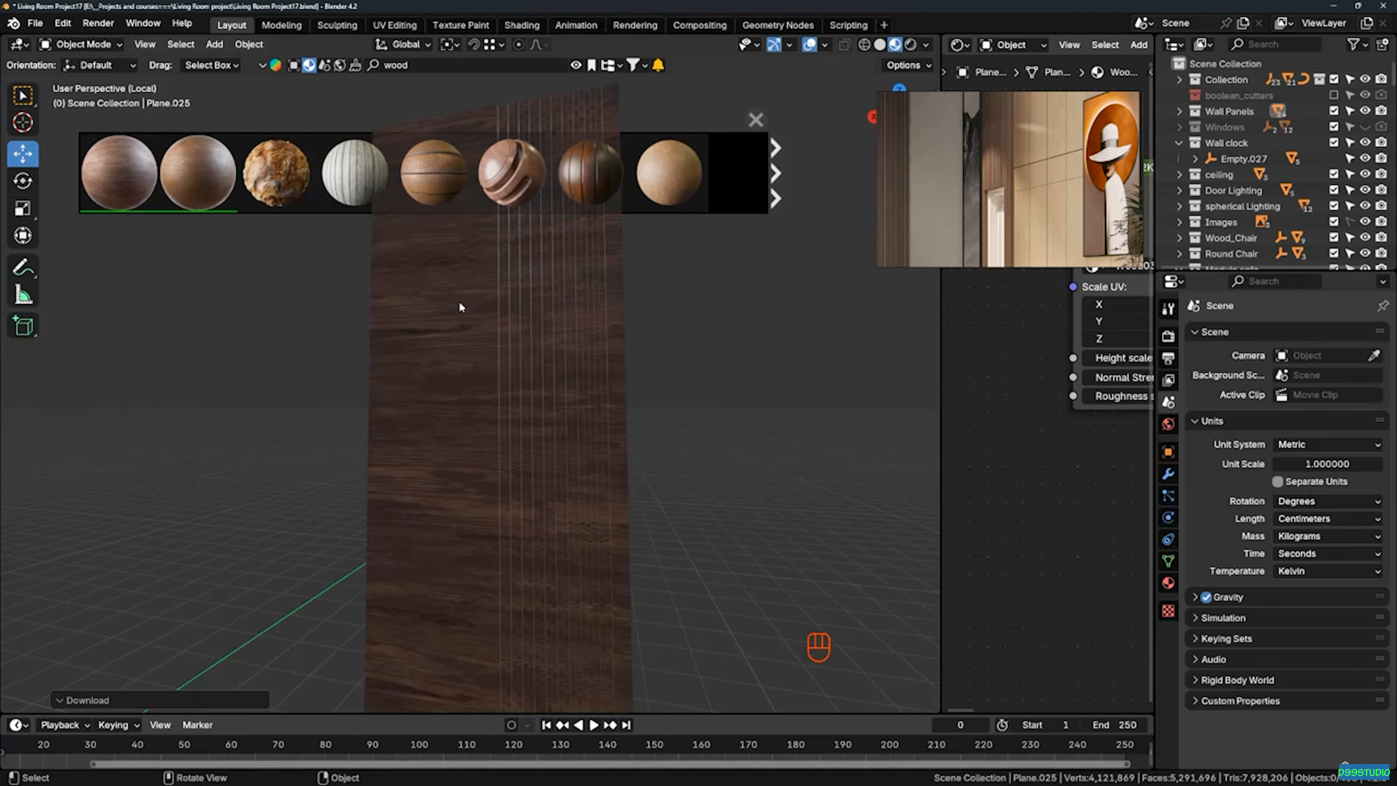
middle_click_drag(479, 319, 497, 387, "shift")
scroll(572, 407, "up", 8)
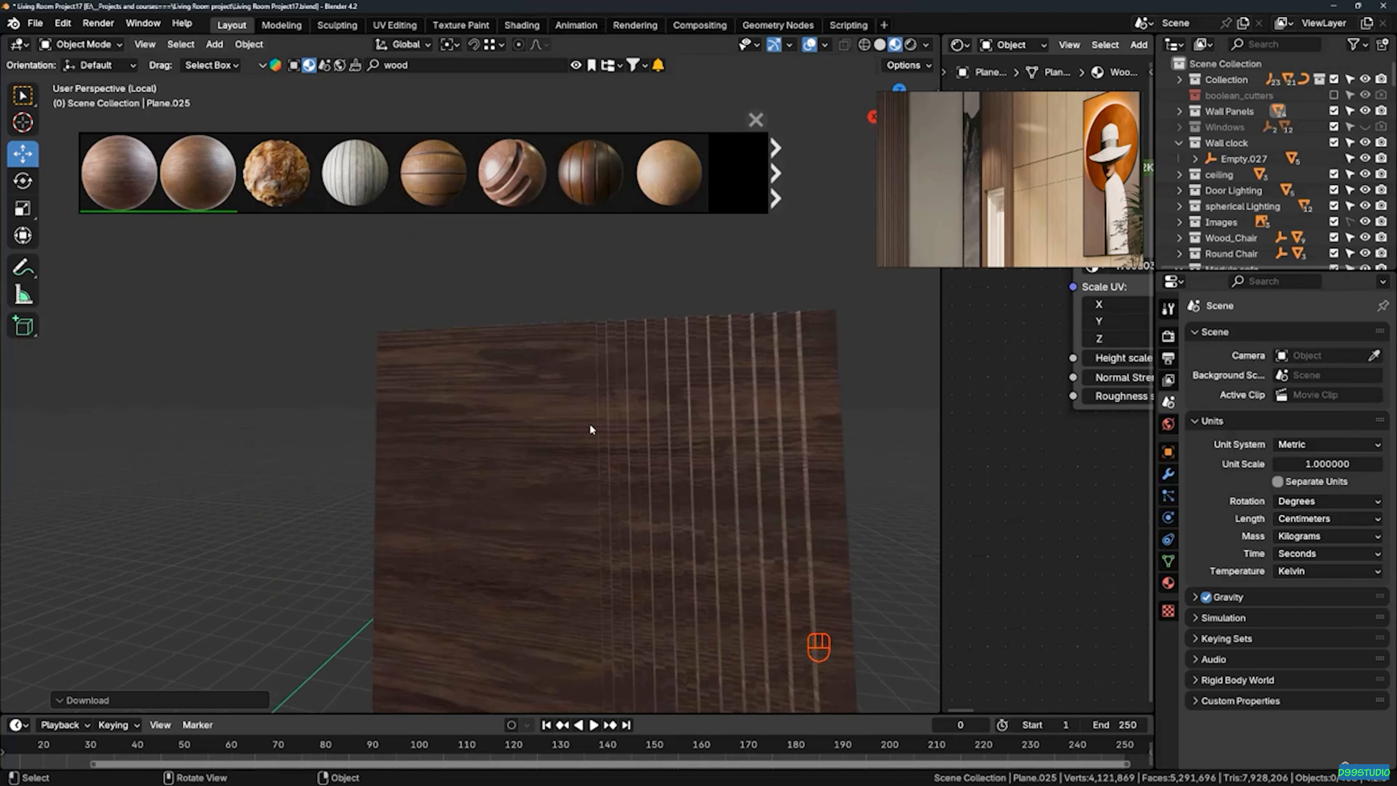
Replace the panel's material with the library's Wood material previewed on a grooved shader ball with reddish-brown grain
mouse_move(512, 184)
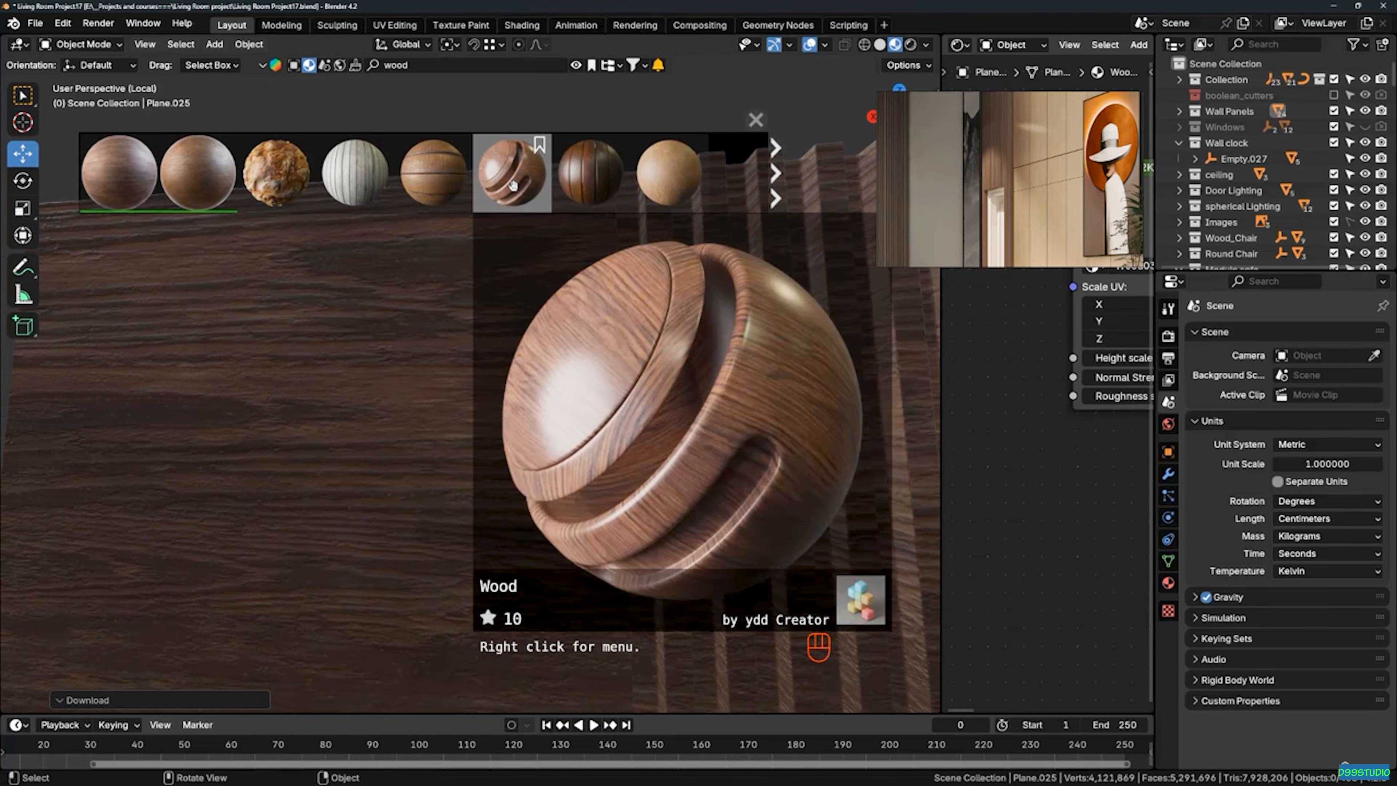
left_click_drag(512, 184, 526, 328)
scroll(438, 297, "down", 4)
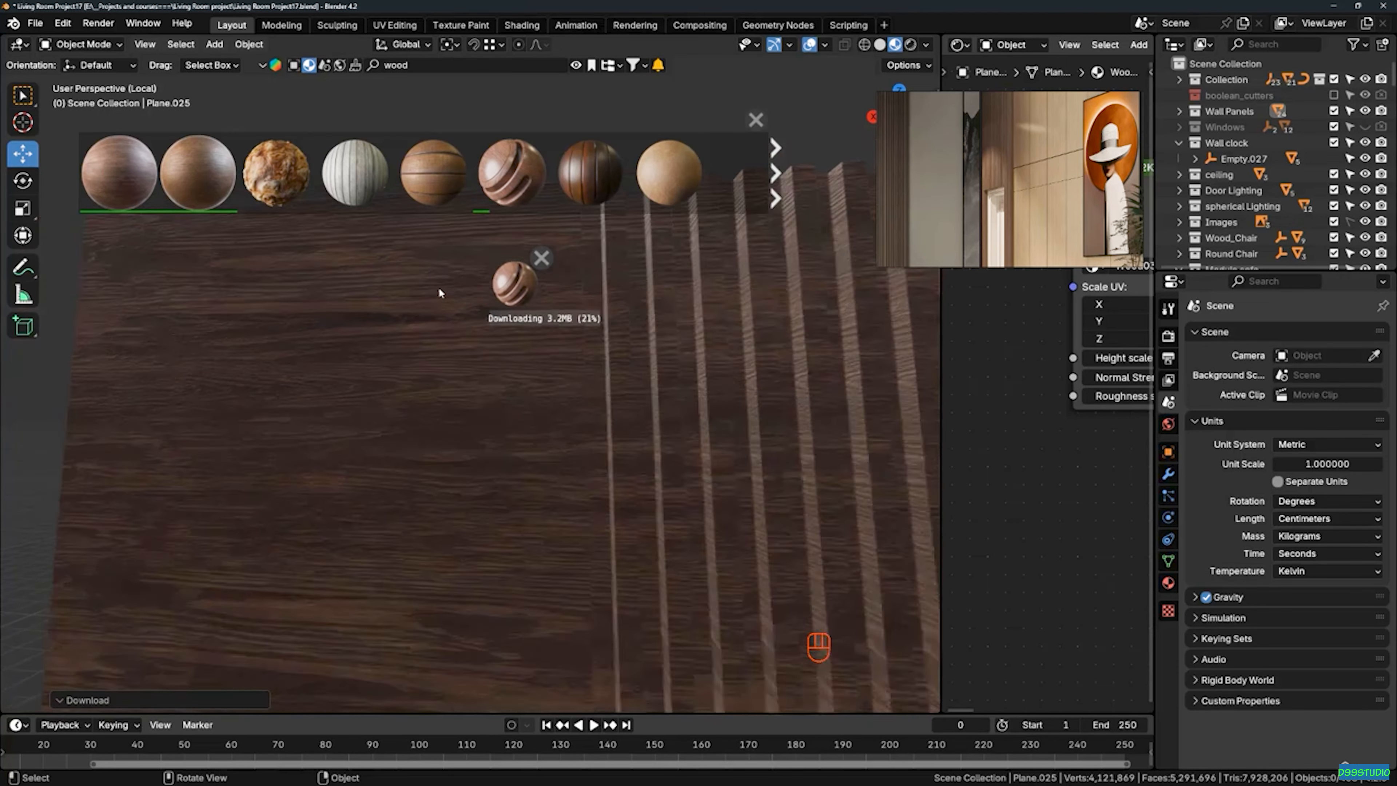
middle_click_drag(458, 318, 418, 300)
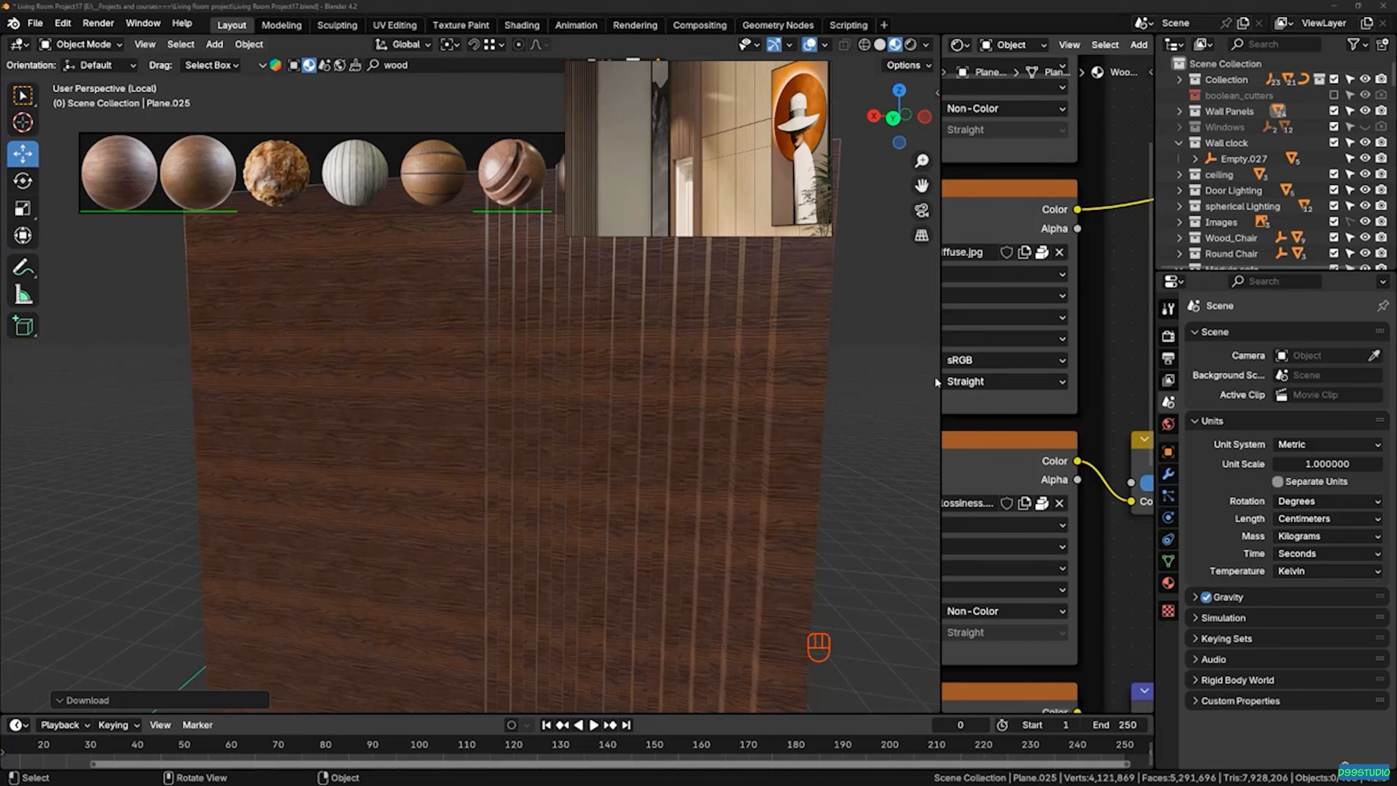
Widen the node editor and inspect the Wood dark material's texture and Mapping nodes alongside the panel's grain
left_click_drag(940, 383, 562, 402)
scroll(677, 345, "down", 10)
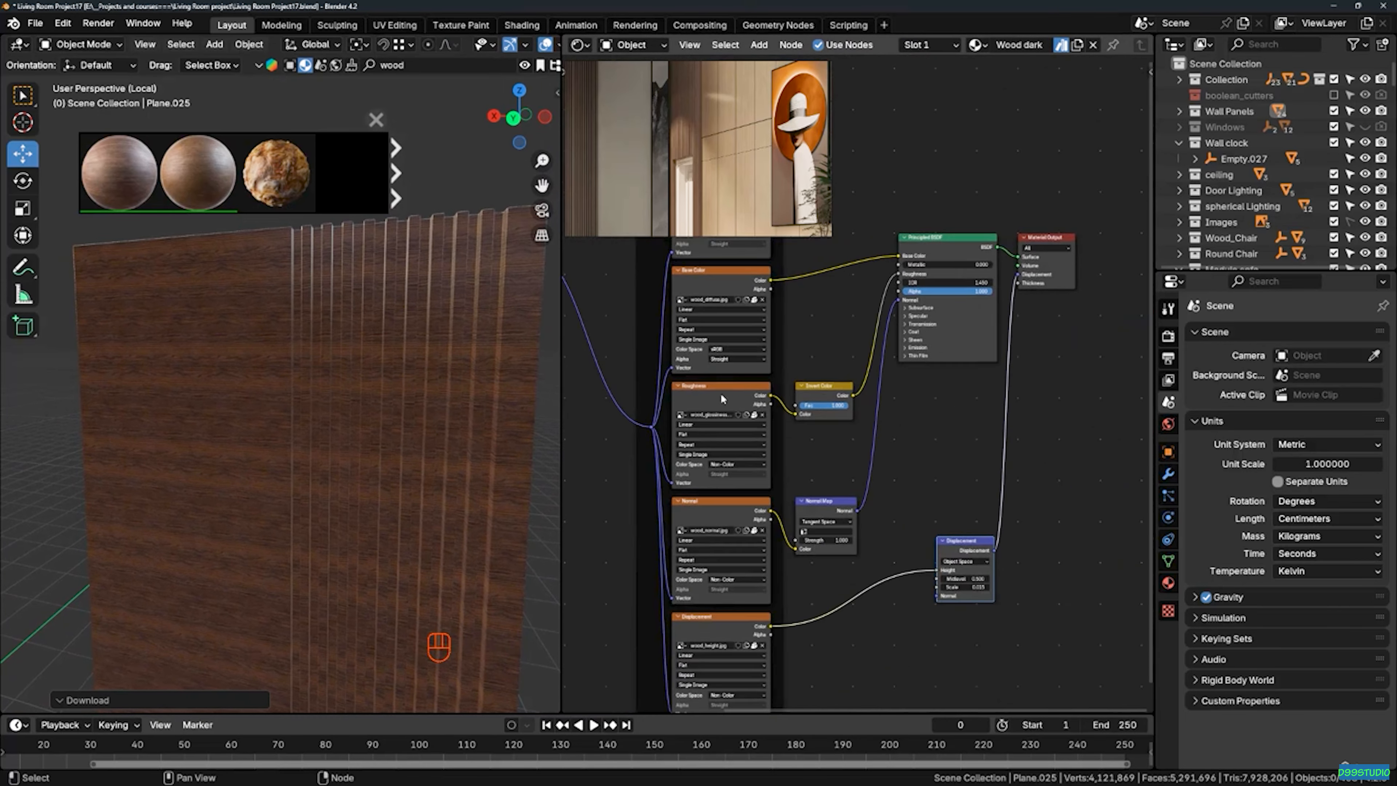
middle_click_drag(665, 388, 923, 401)
scroll(754, 416, "down", 2)
scroll(753, 419, "up", 4)
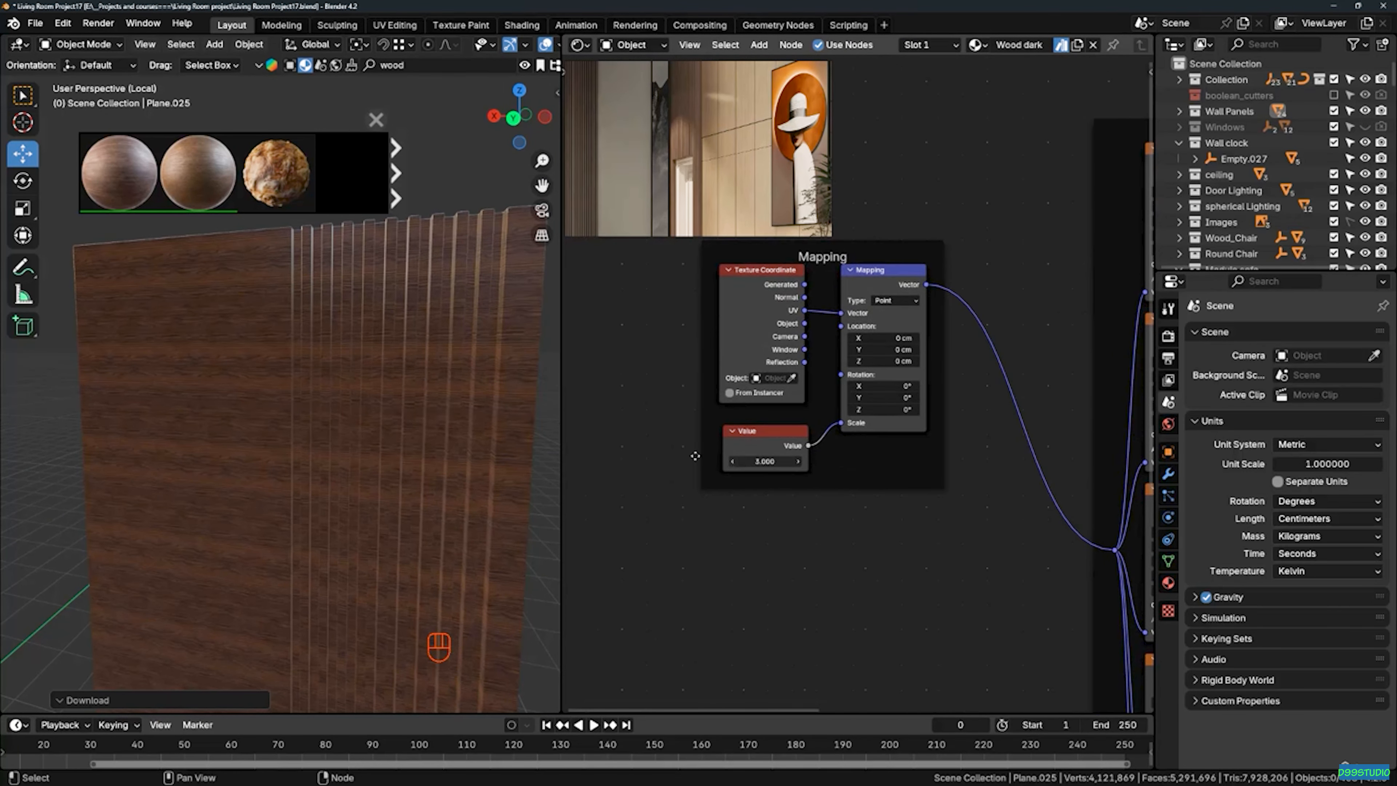
middle_click_drag(389, 347, 257, 335)
scroll(355, 310, "down", 2)
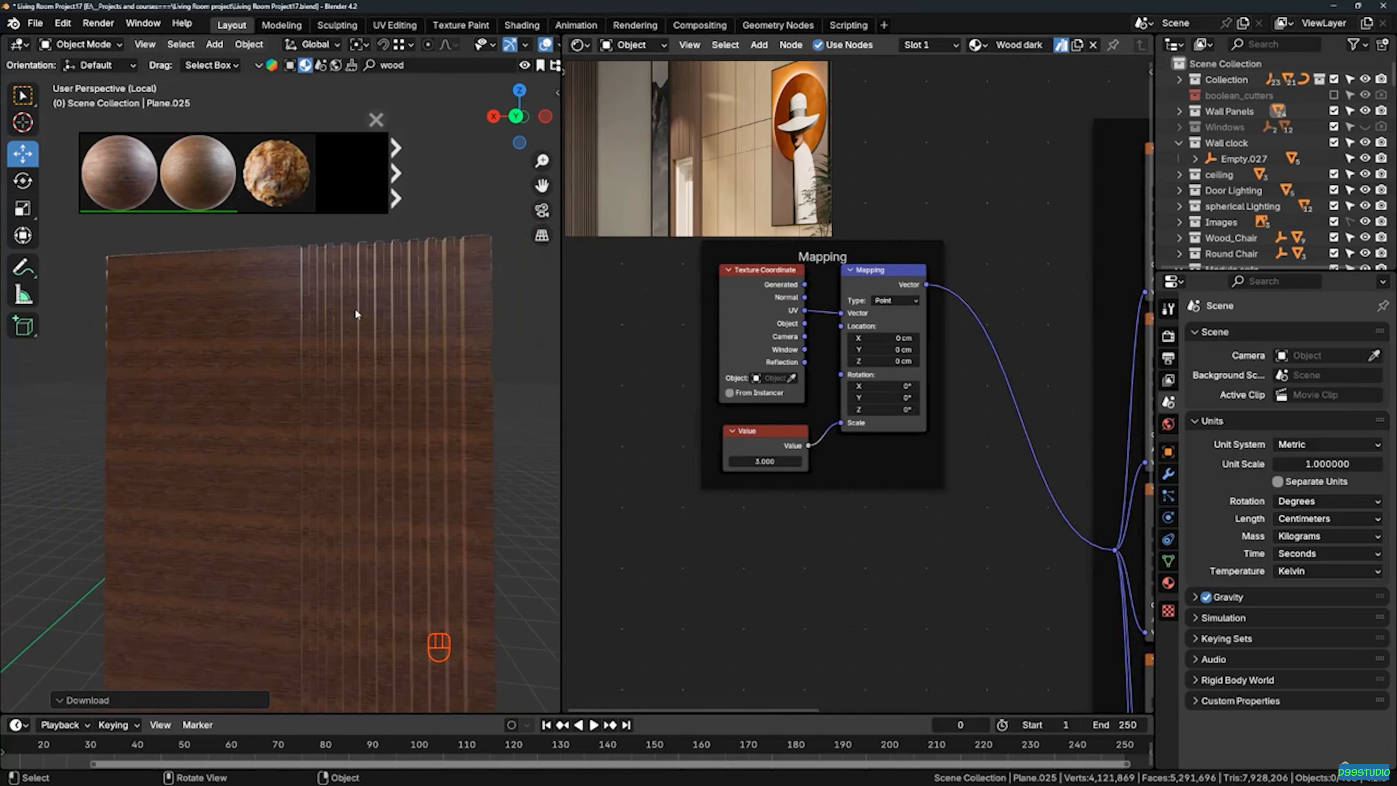
scroll(838, 406, "up", 3)
scroll(900, 429, "up", 1)
middle_click_drag(729, 379, 730, 443)
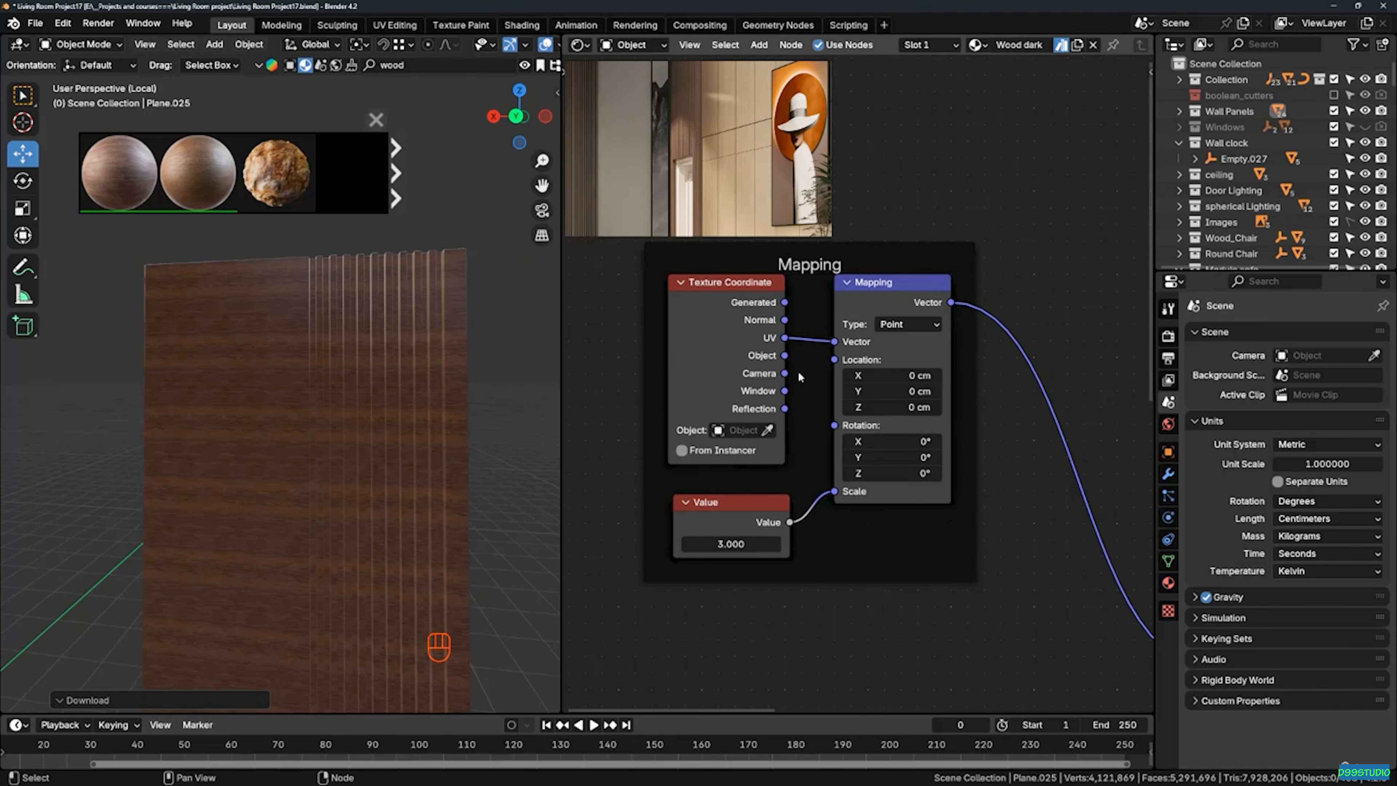
Set the Mapping node's Z rotation to 90° for the Wood dark material on the isolated slatted panel
middle_click_drag(408, 449, 264, 422)
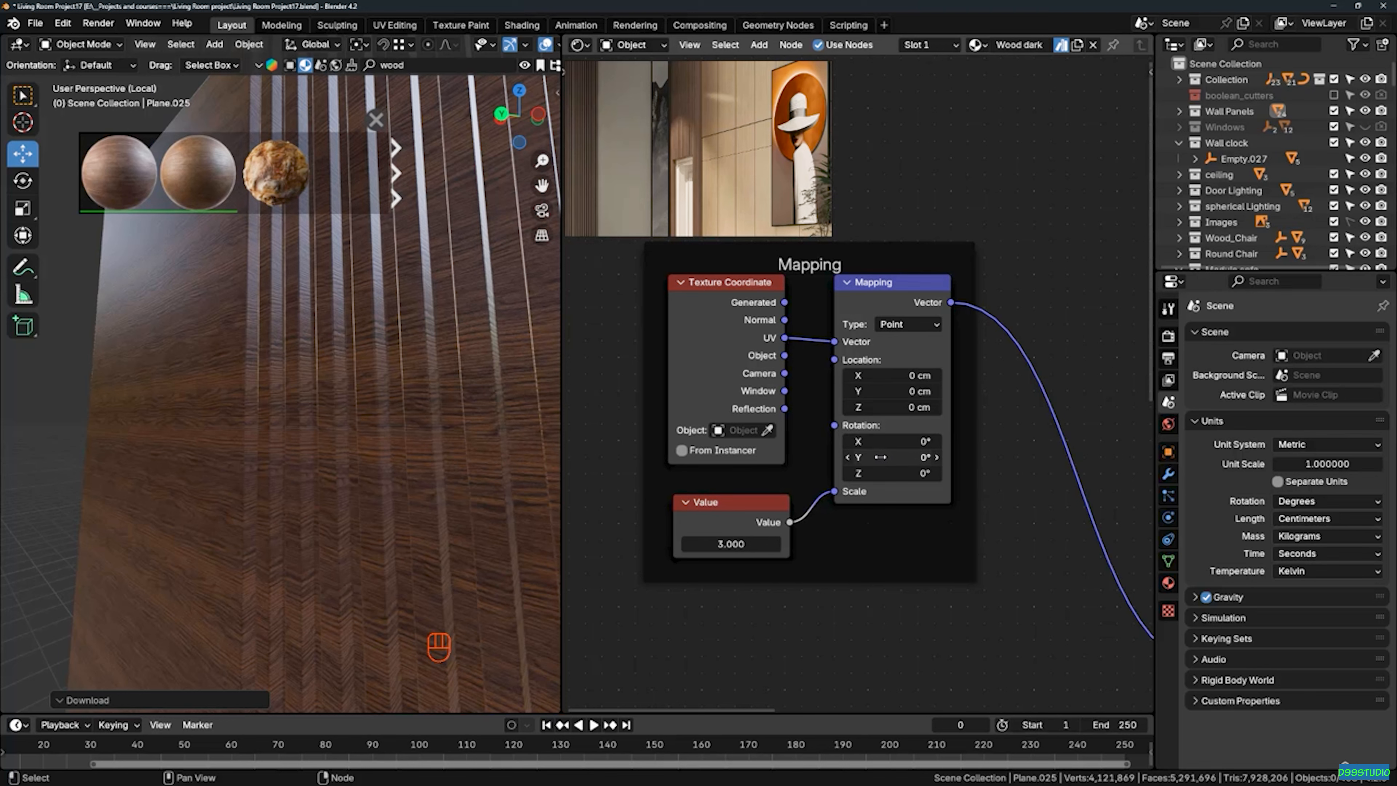
middle_click_drag(479, 308, 429, 366)
left_click_drag(900, 457, 935, 473)
right_click(924, 456)
right_click(929, 441)
right_click(935, 474)
left_click(883, 474)
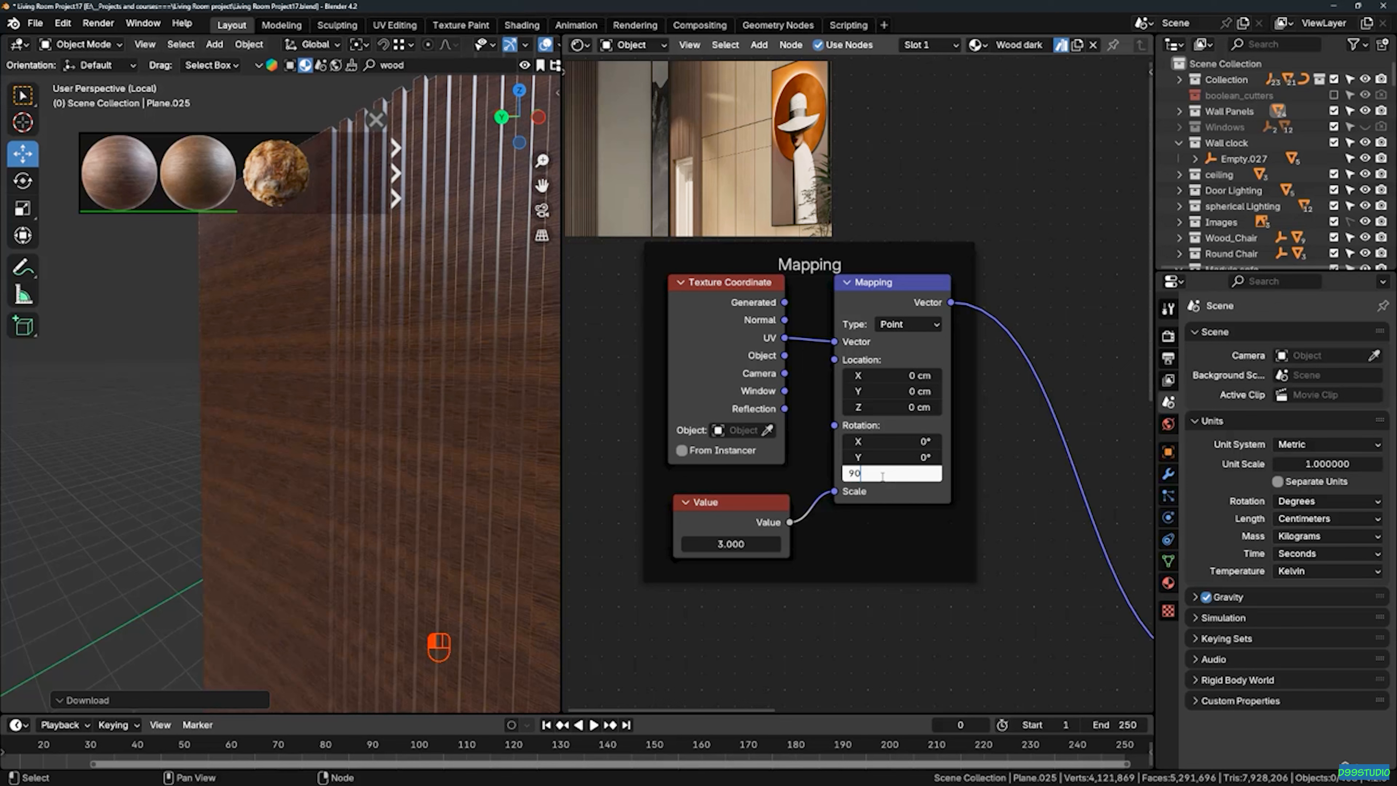
key("Return")
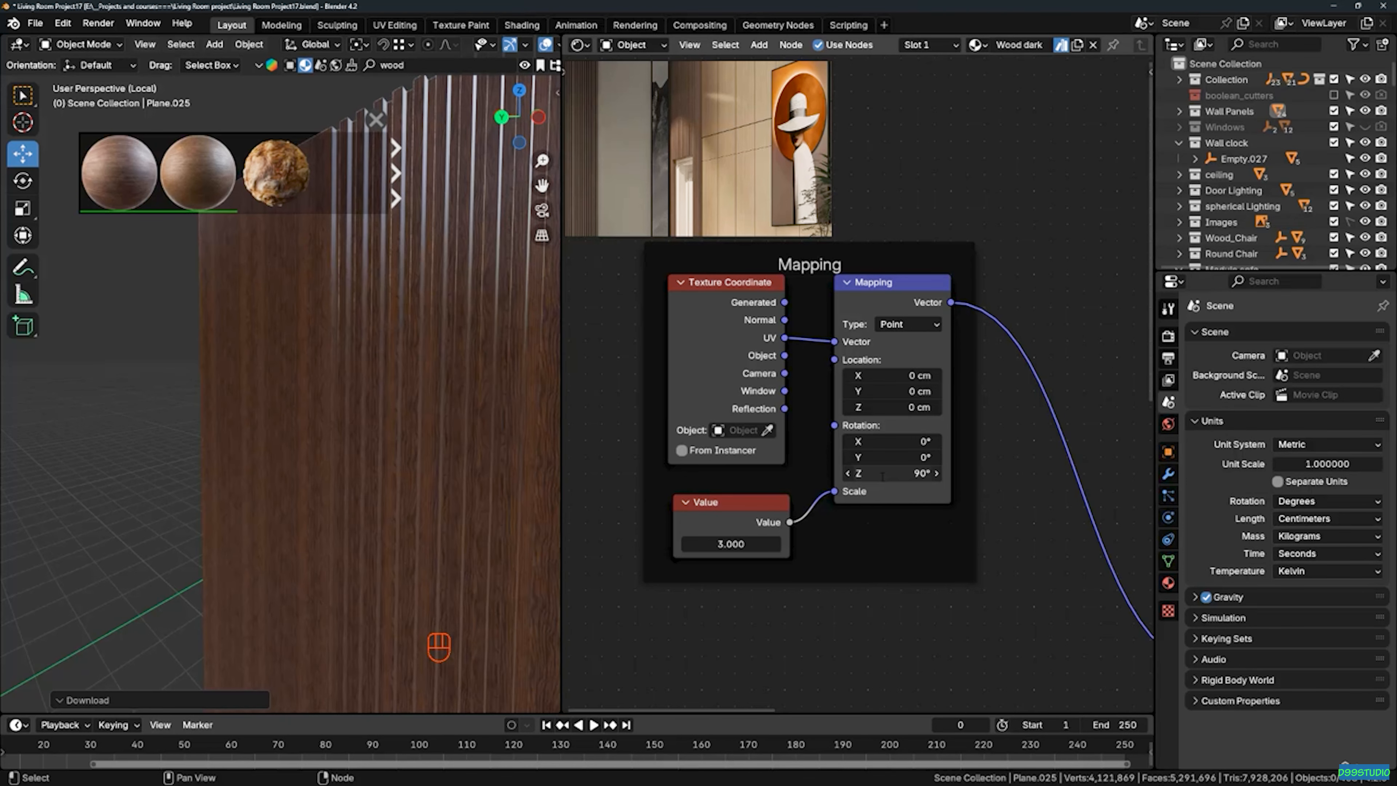
Examine the Wood dark material's texture and shader nodes, and the panel's grain around the horizontal groove, close up and from a distance
middle_click_drag(467, 344, 379, 178)
middle_click_drag(318, 381, 282, 455)
scroll(807, 270, "down", 2)
scroll(880, 294, "down", 5)
middle_click_drag(982, 305, 604, 422)
middle_click_drag(886, 391, 704, 364)
left_click_drag(766, 327, 925, 398)
left_click_drag(790, 390, 988, 421)
middle_click_drag(729, 351, 788, 351)
scroll(836, 358, "up", 1)
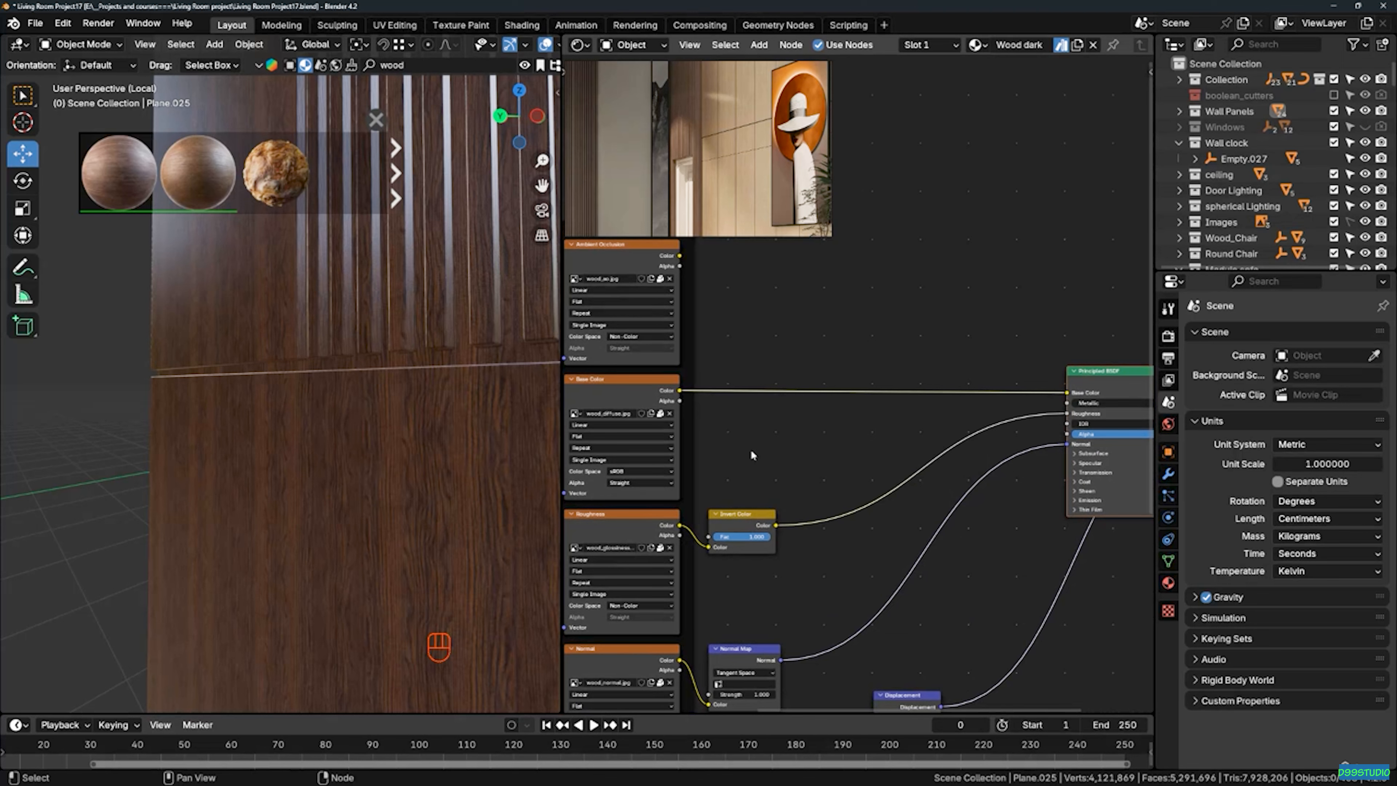
middle_click_drag(337, 380, 195, 371)
scroll(239, 351, "up", 5)
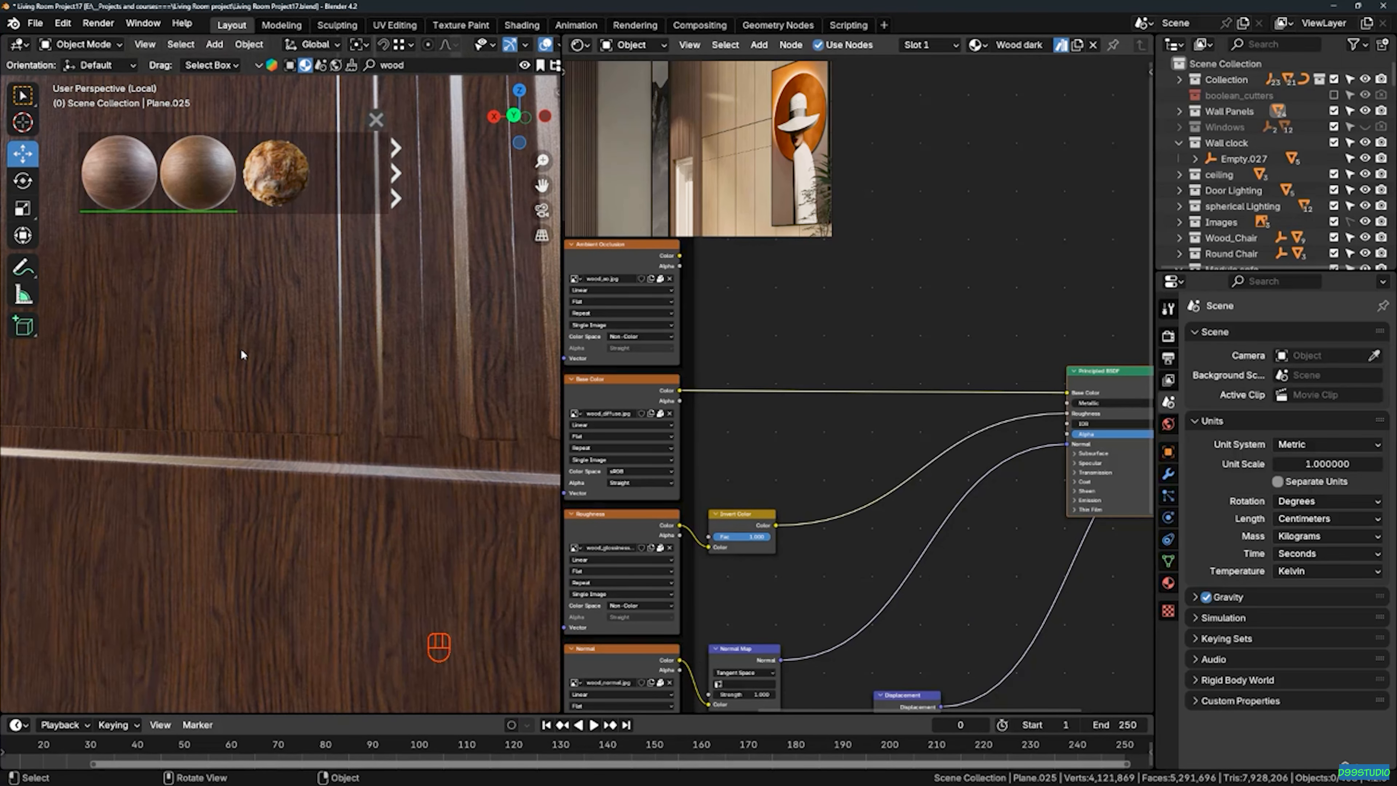
scroll(252, 351, "down", 6)
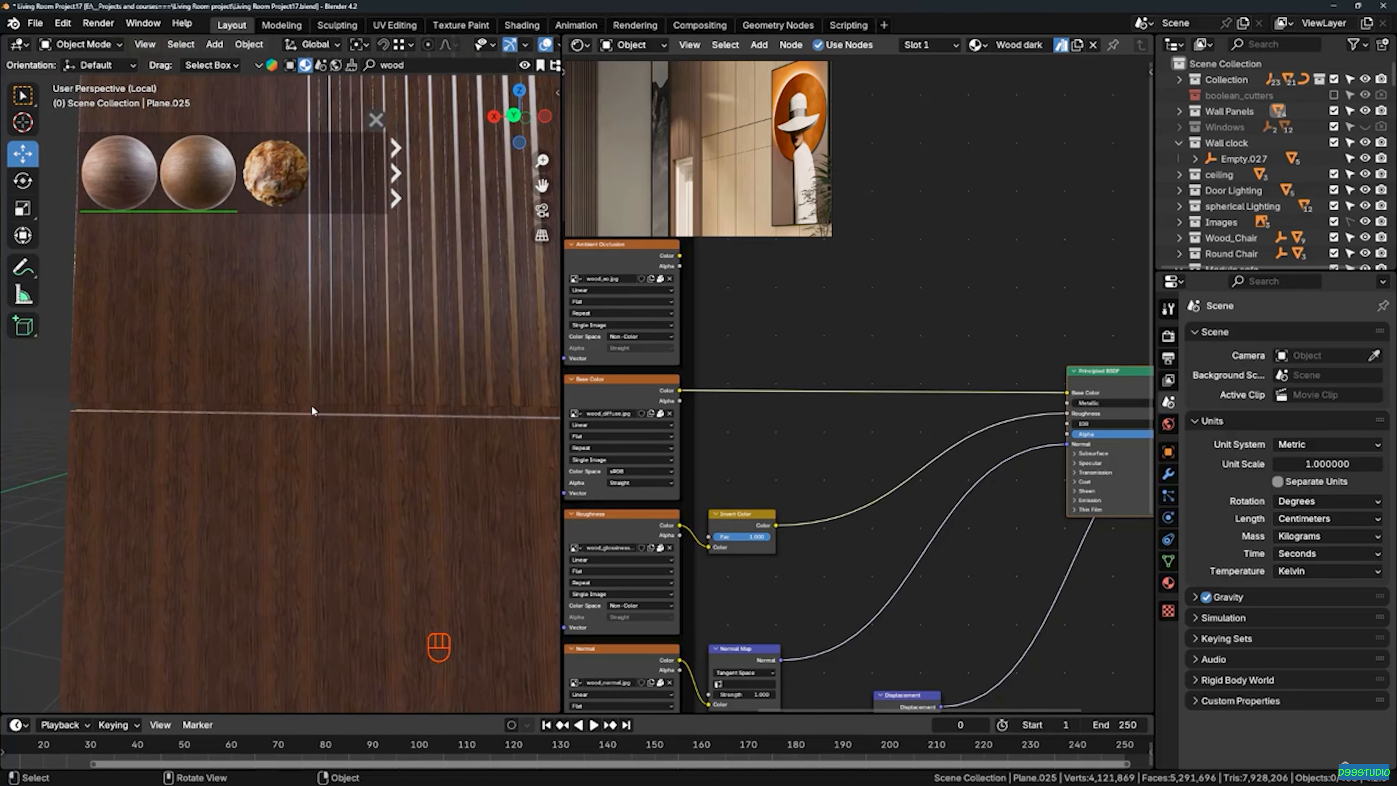
middle_click_drag(353, 400, 429, 292)
Enlarge the 3D view, move the reference image aside, and compare more wood material previews in the library, up to Procedural Wood
left_click_drag(561, 268, 1129, 268)
left_click_drag(729, 173, 1170, 380)
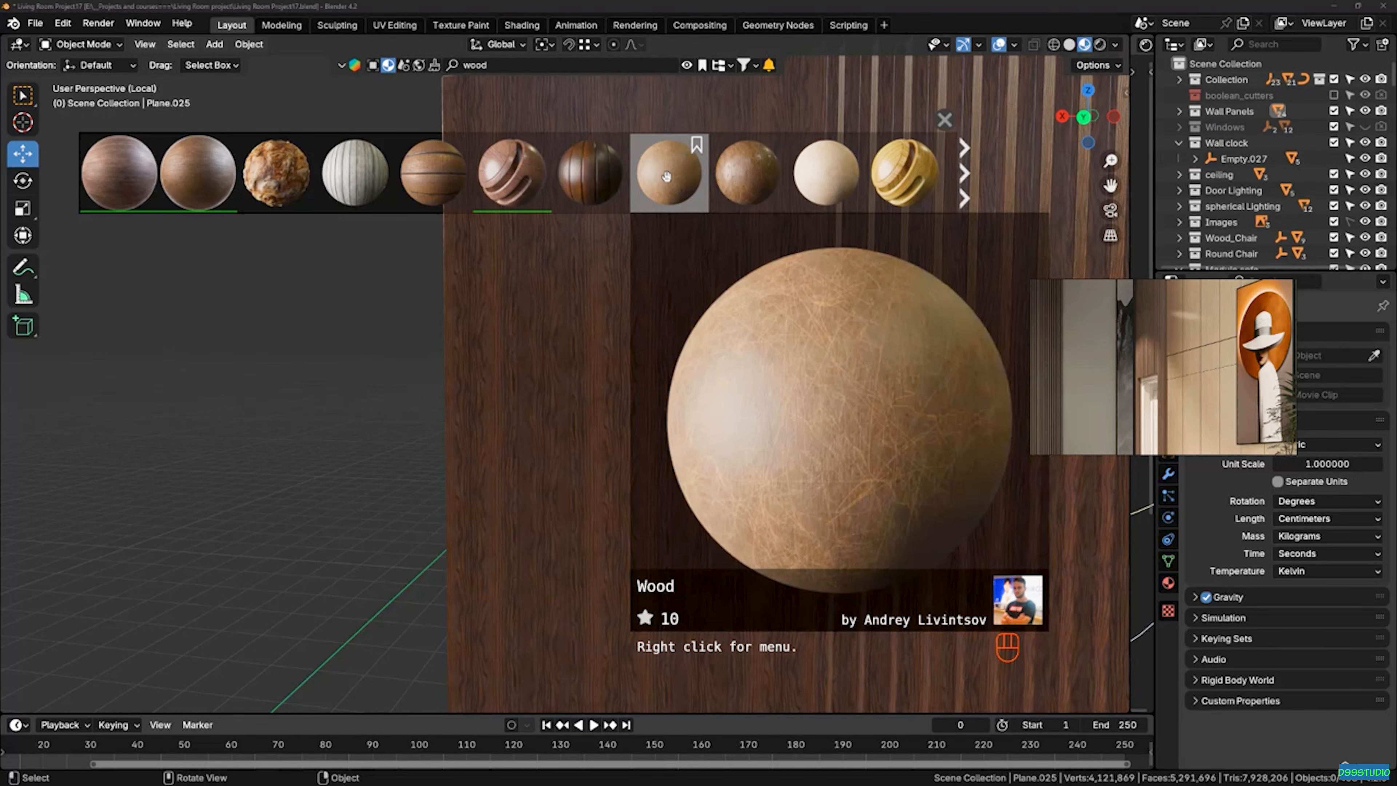
mouse_move(729, 180)
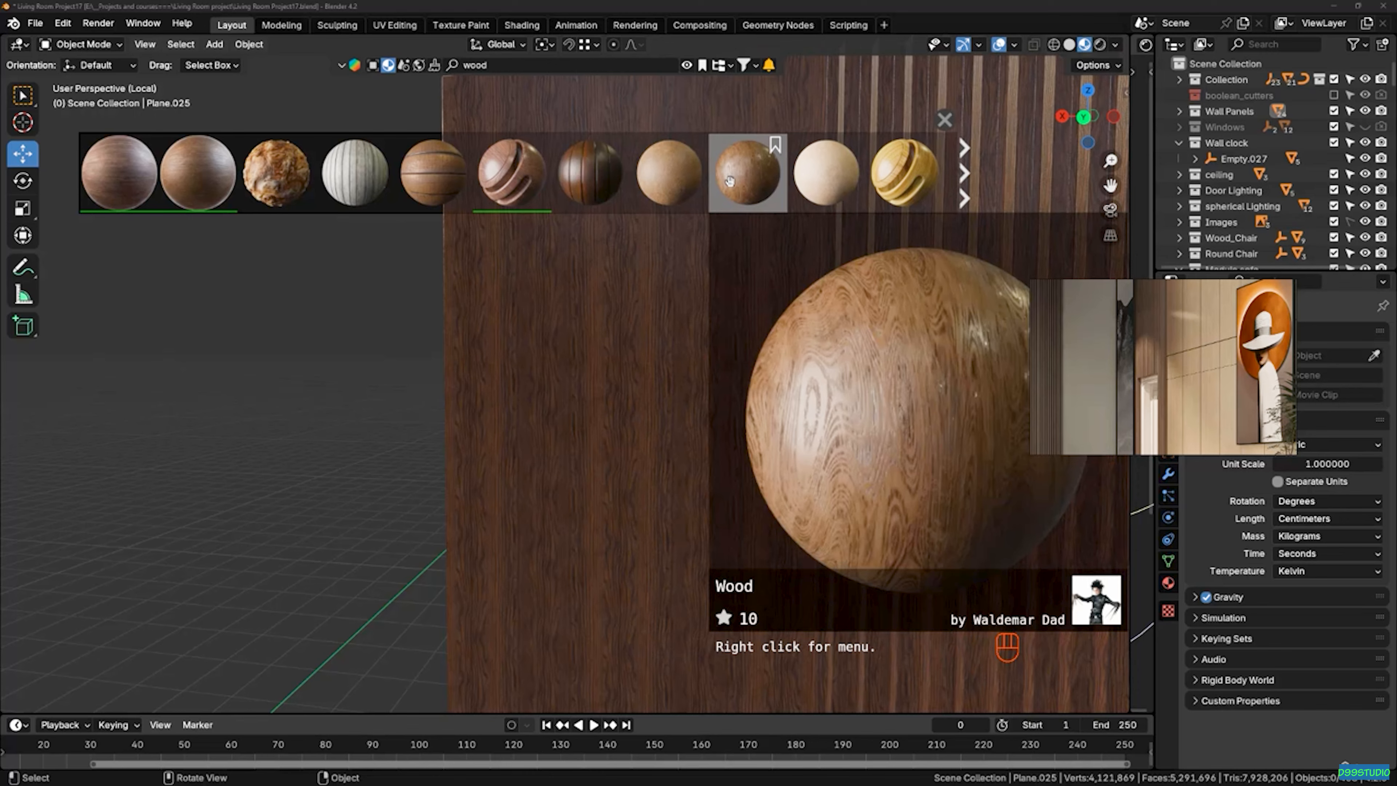
mouse_move(895, 188)
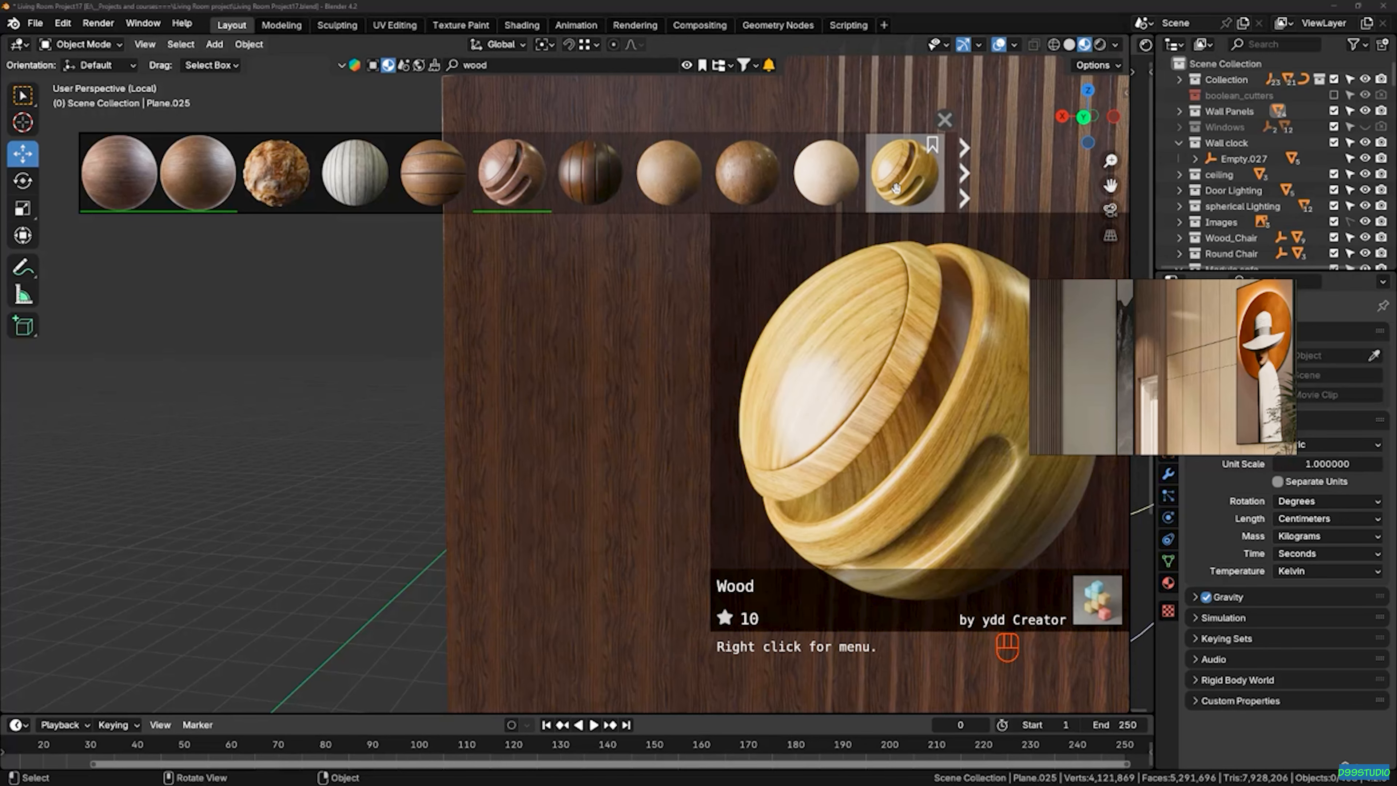
scroll(478, 359, "down", 7)
middle_click_drag(569, 369, 553, 363)
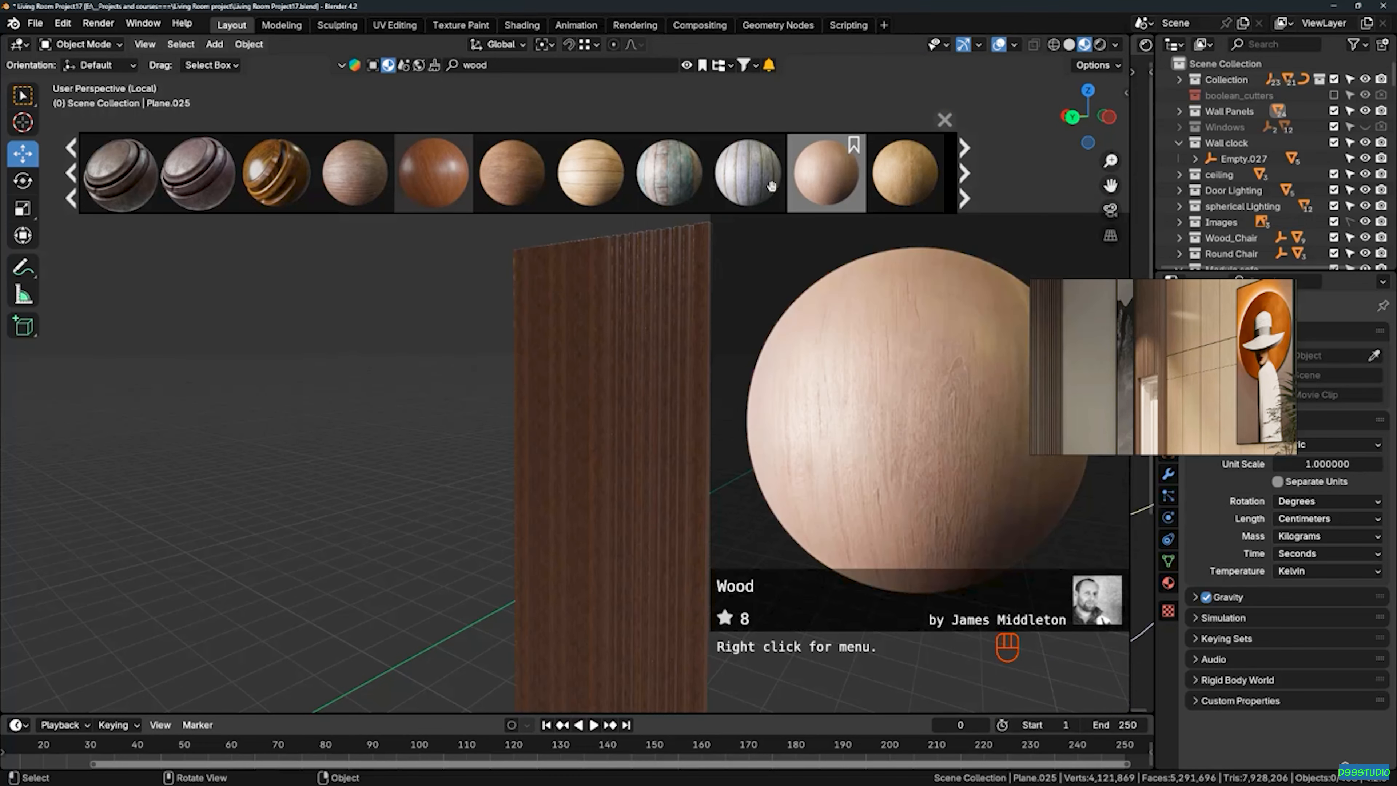
mouse_move(166, 178)
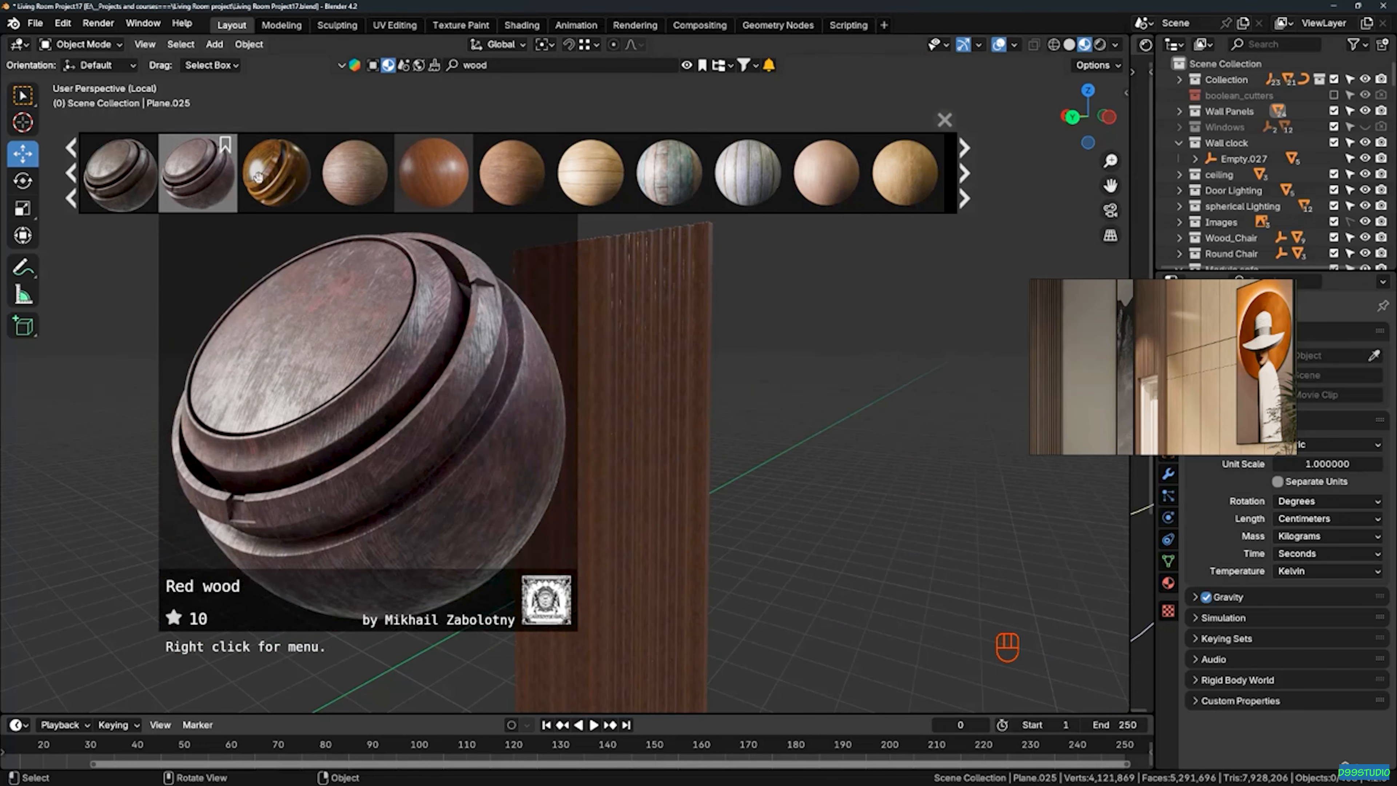
mouse_move(434, 178)
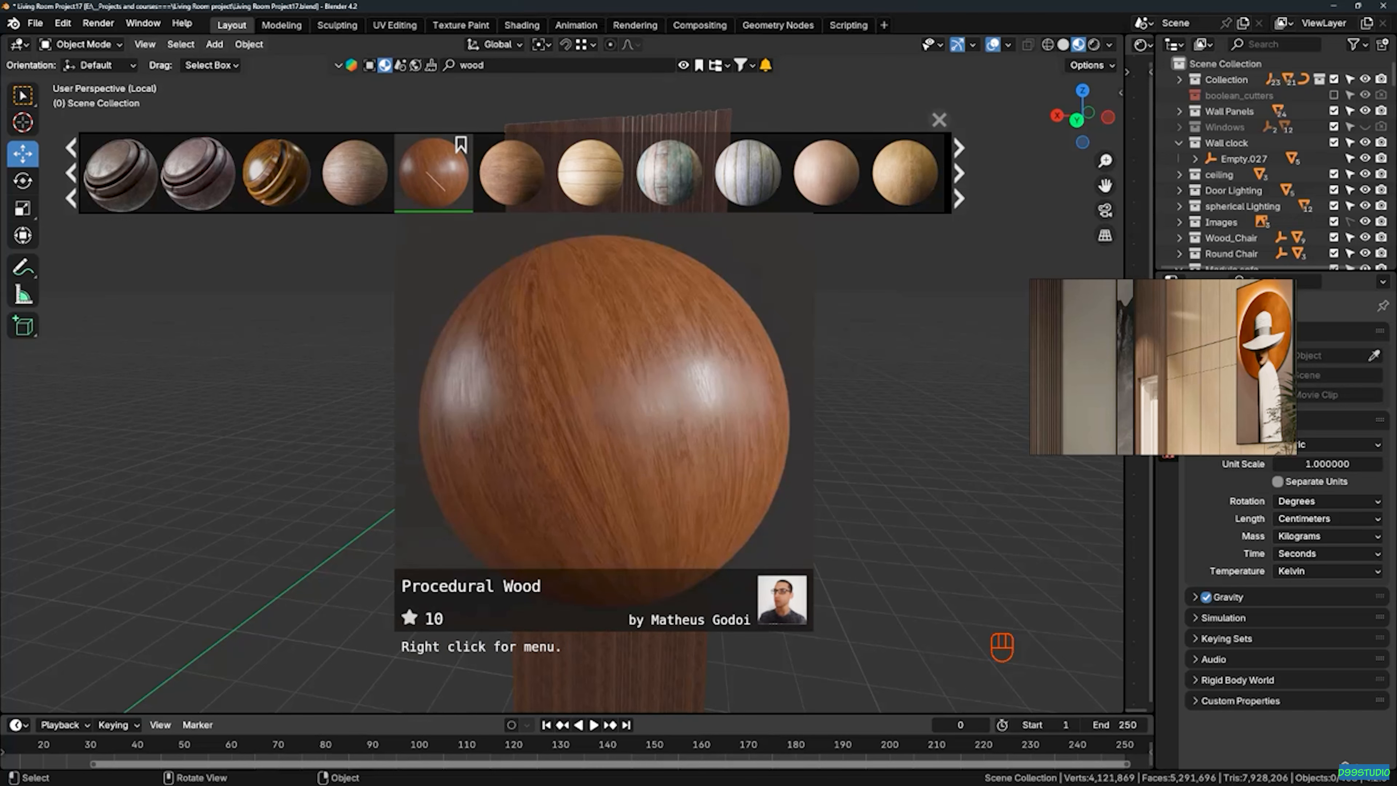
Duplicate the slatted panel about 187 cm along the X axis to have a second panel for comparing materials
left_click(436, 187)
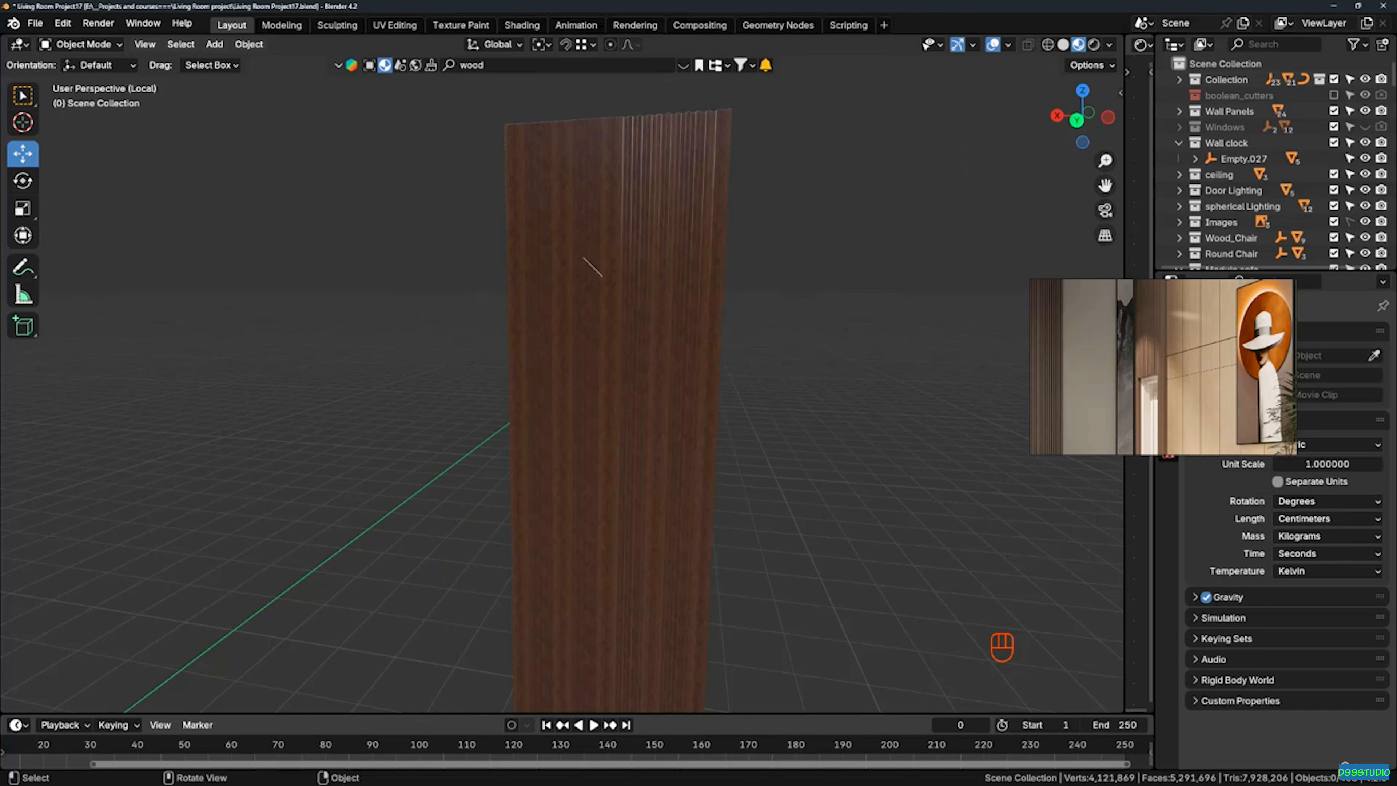
left_click_drag(583, 258, 608, 3)
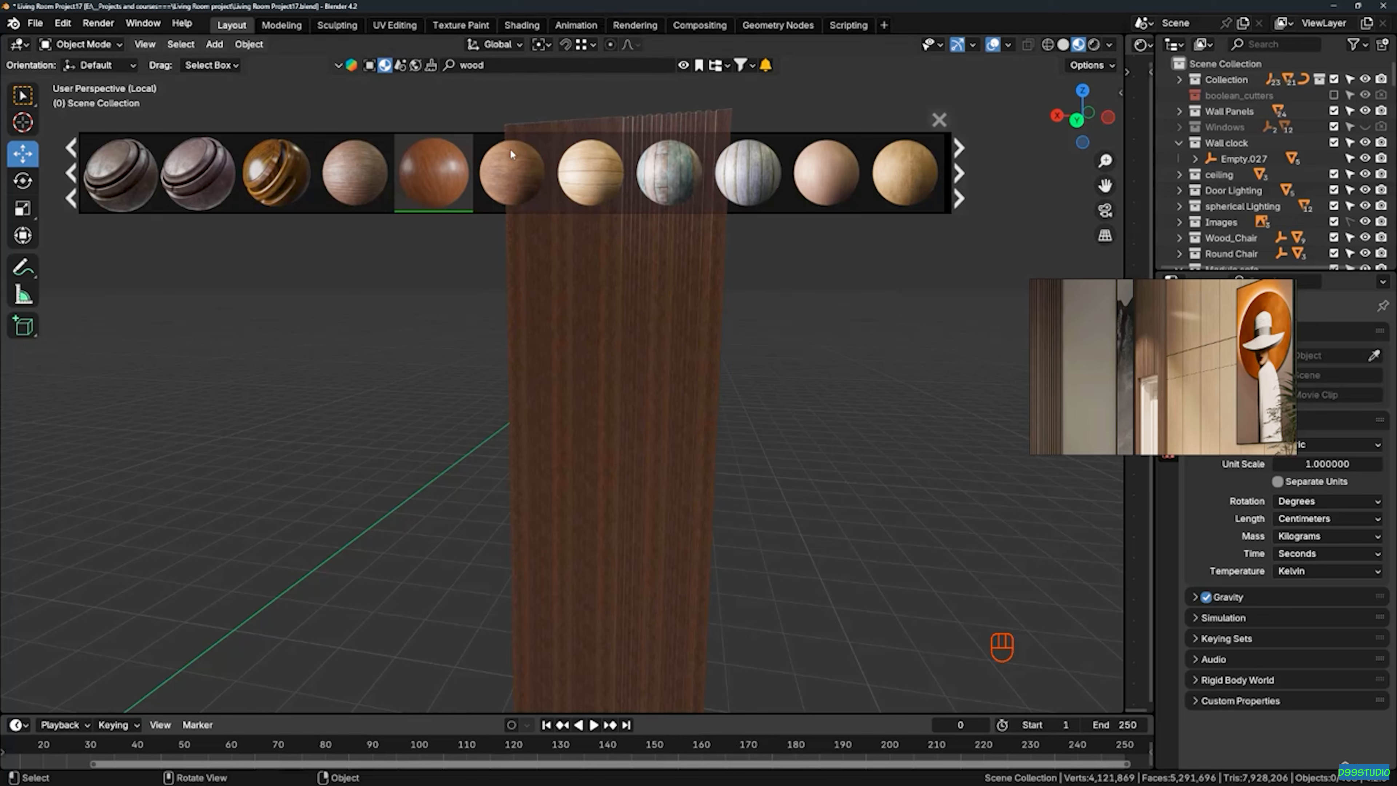
left_click(598, 425)
scroll(598, 425, "down", 3)
middle_click_drag(598, 396, 615, 553)
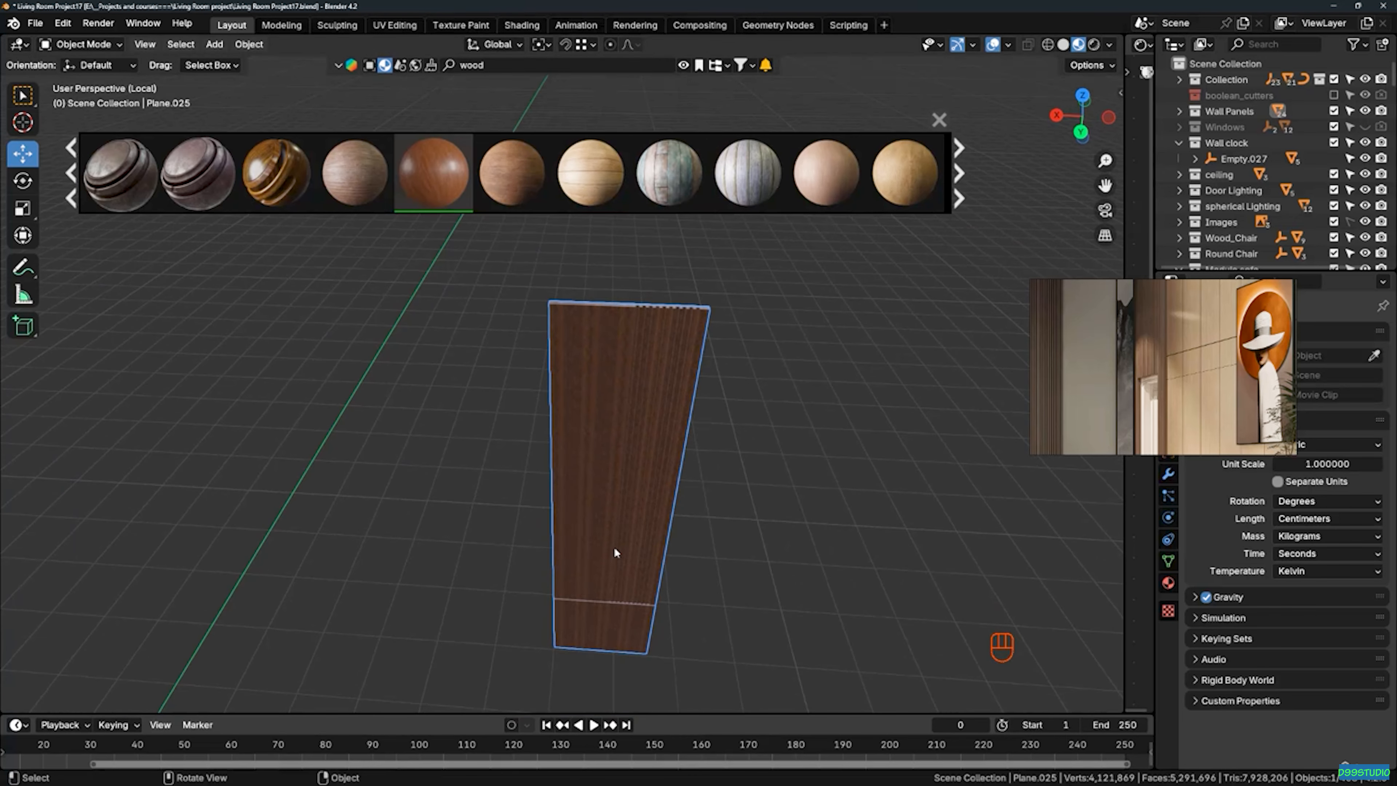
scroll(616, 554, "up", 3)
key("shift+d")
key("x")
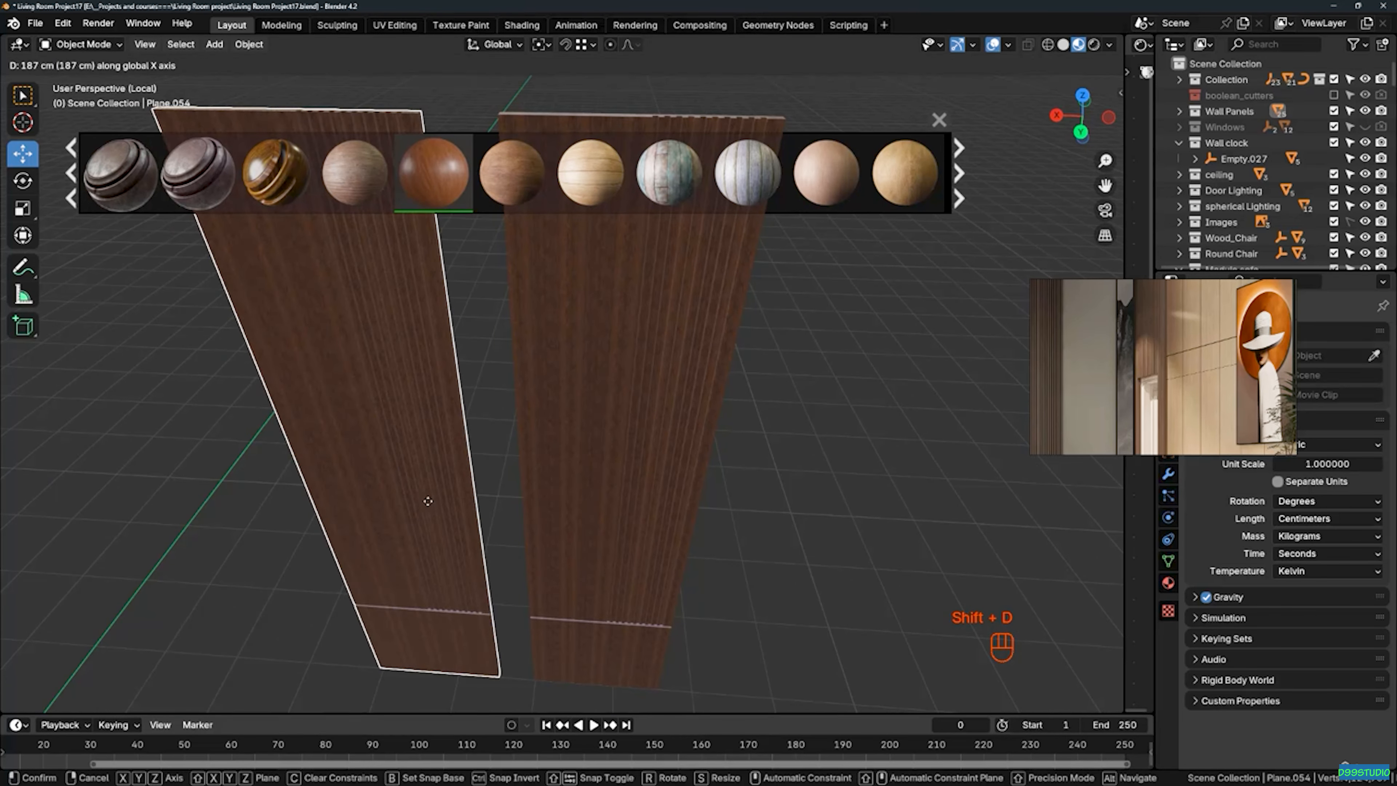
middle_click_drag(411, 470, 402, 454)
Apply the Procedural Wood material to the duplicated panel and widen the node editor to expose its settings
mouse_move(459, 194)
left_click_drag(439, 166, 339, 293)
middle_click_drag(338, 293, 468, 365)
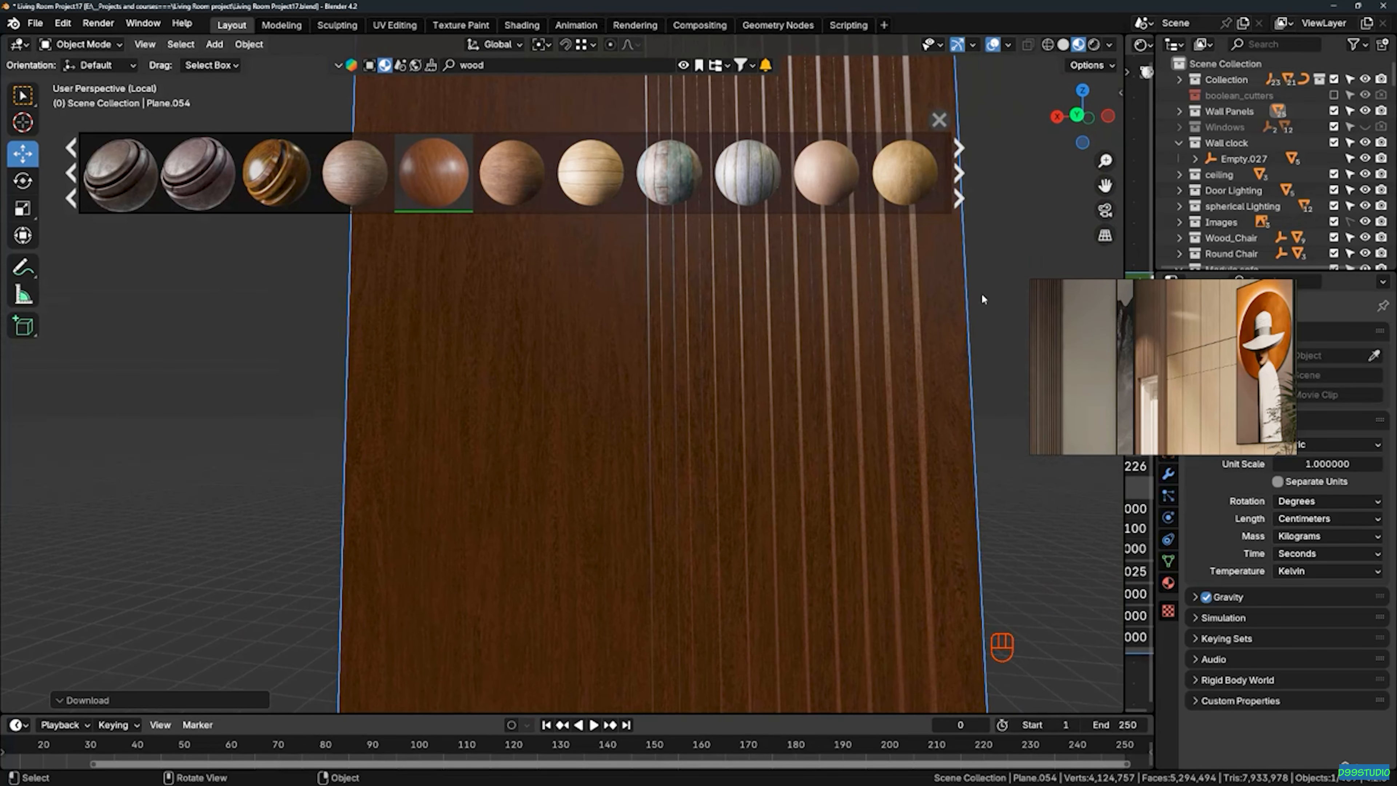
left_click_drag(1125, 275, 715, 264)
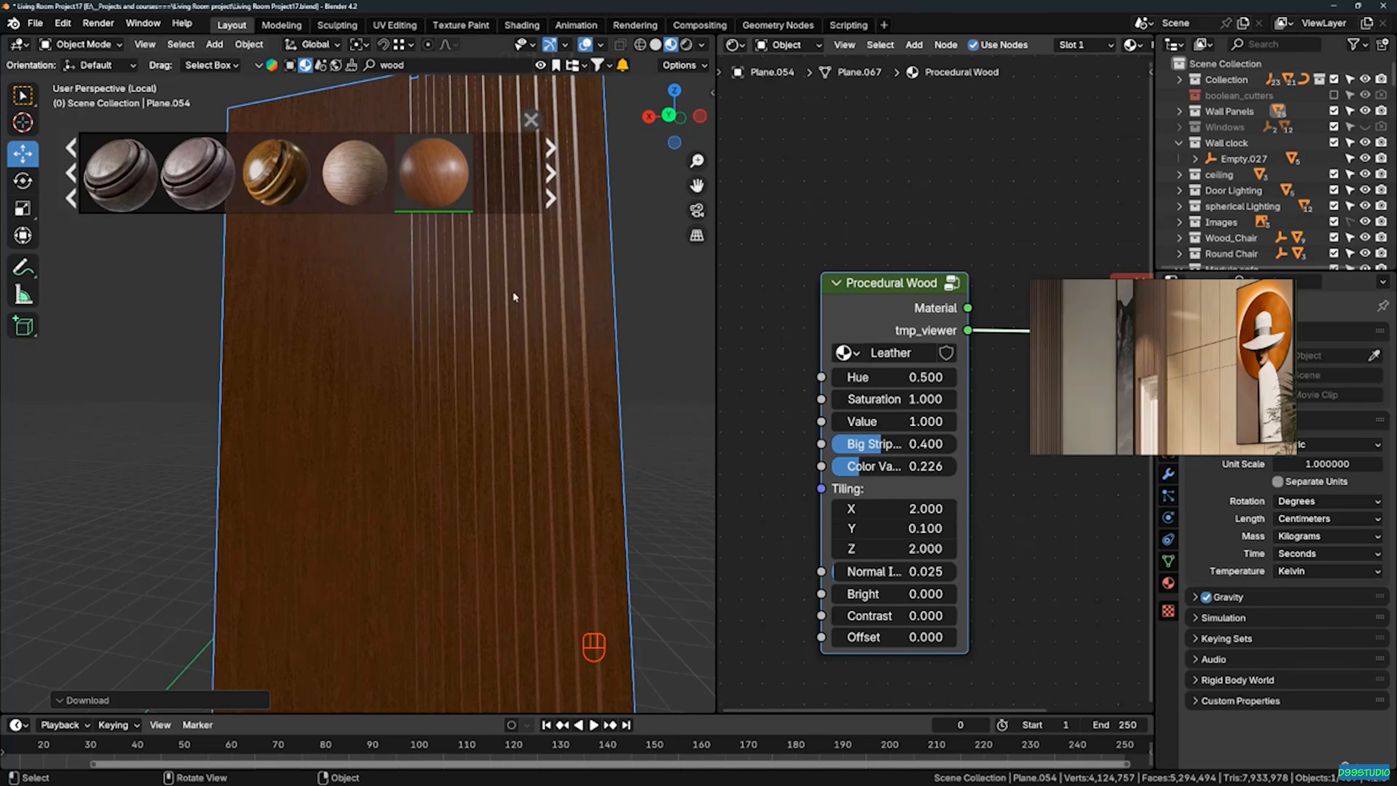
Examine the Procedural Wood node's settings and compare the duplicated panel's colour and grain with the original panel and the reference
scroll(498, 330, "down", 3)
middle_click_drag(436, 377, 627, 429)
scroll(808, 253, "down", 3)
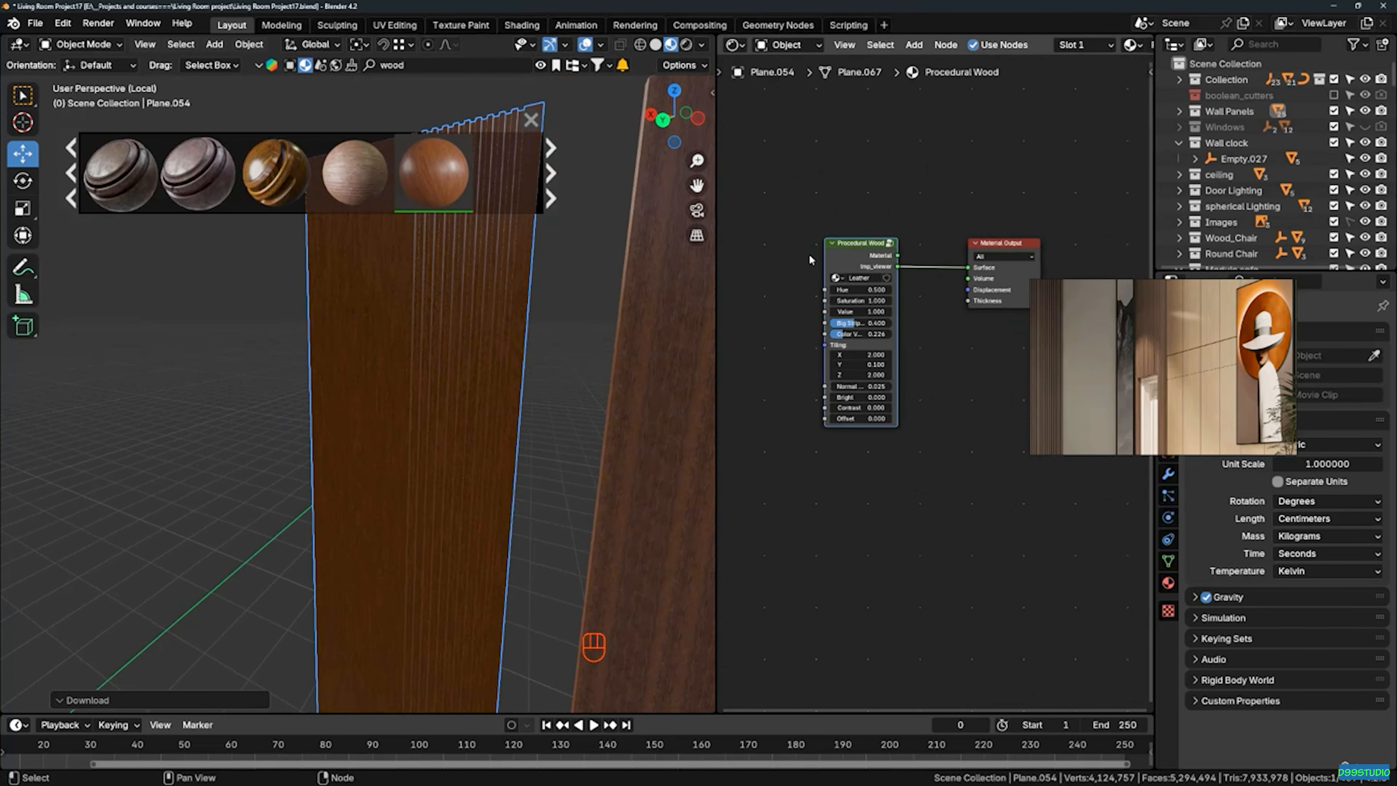
left_click_drag(762, 177, 907, 496)
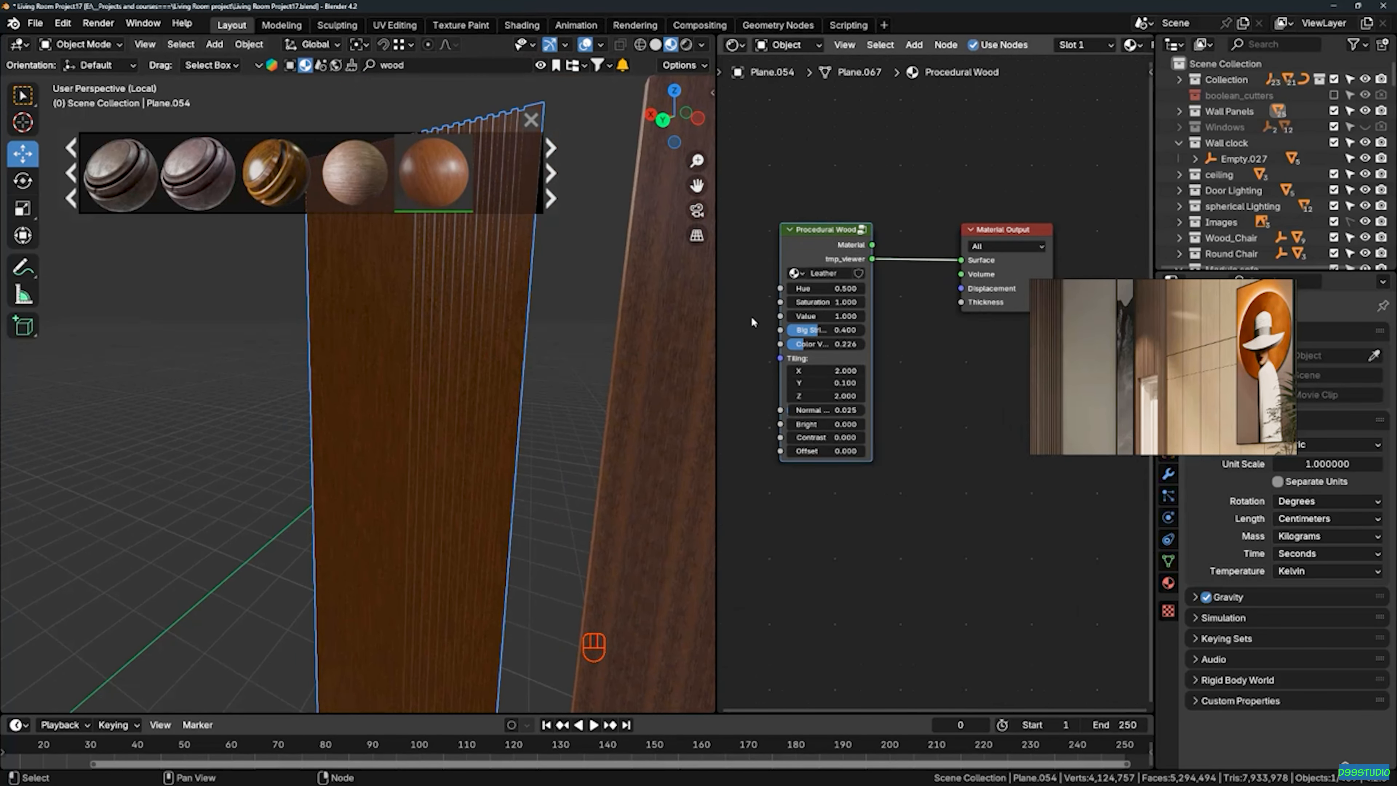
scroll(775, 277, "up", 2)
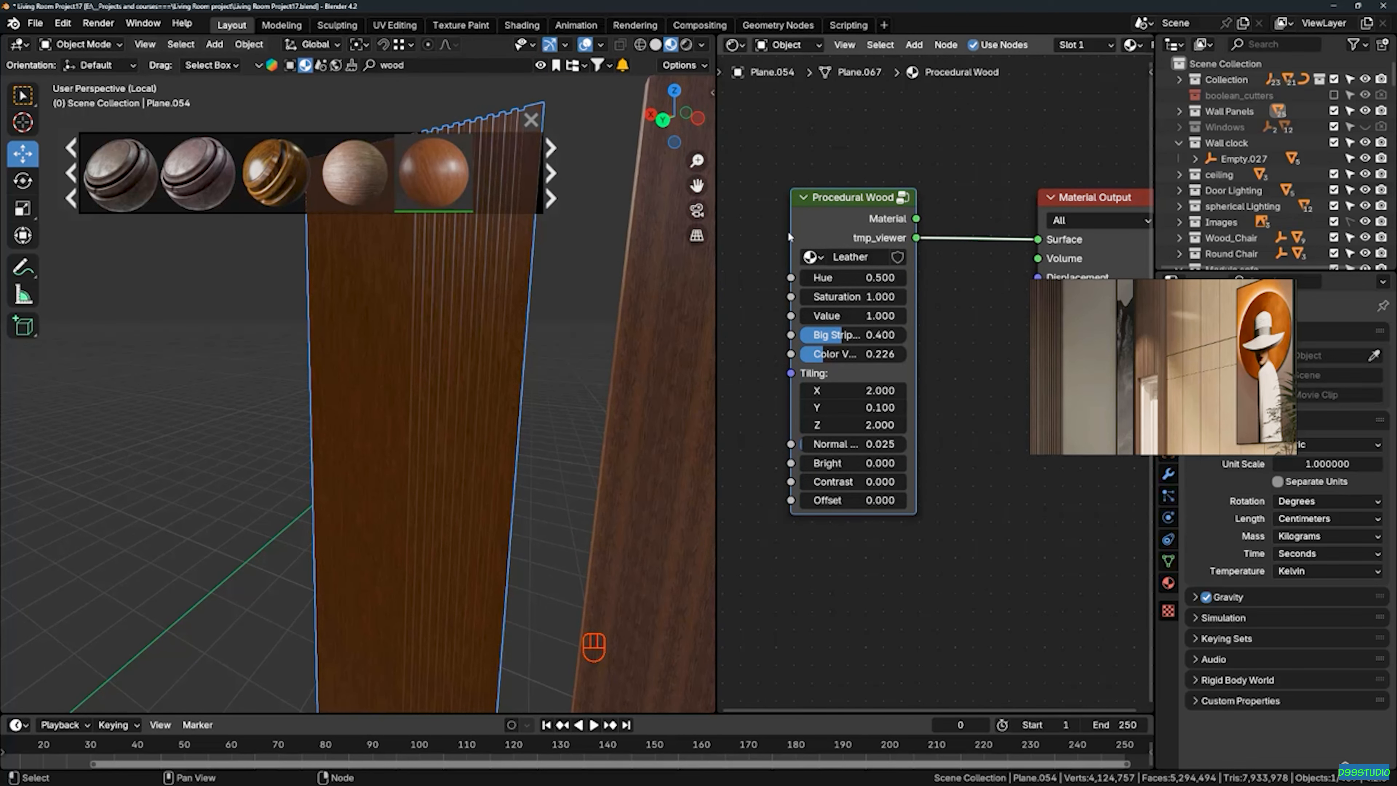
scroll(771, 223, "up", 1)
scroll(781, 222, "up", 1)
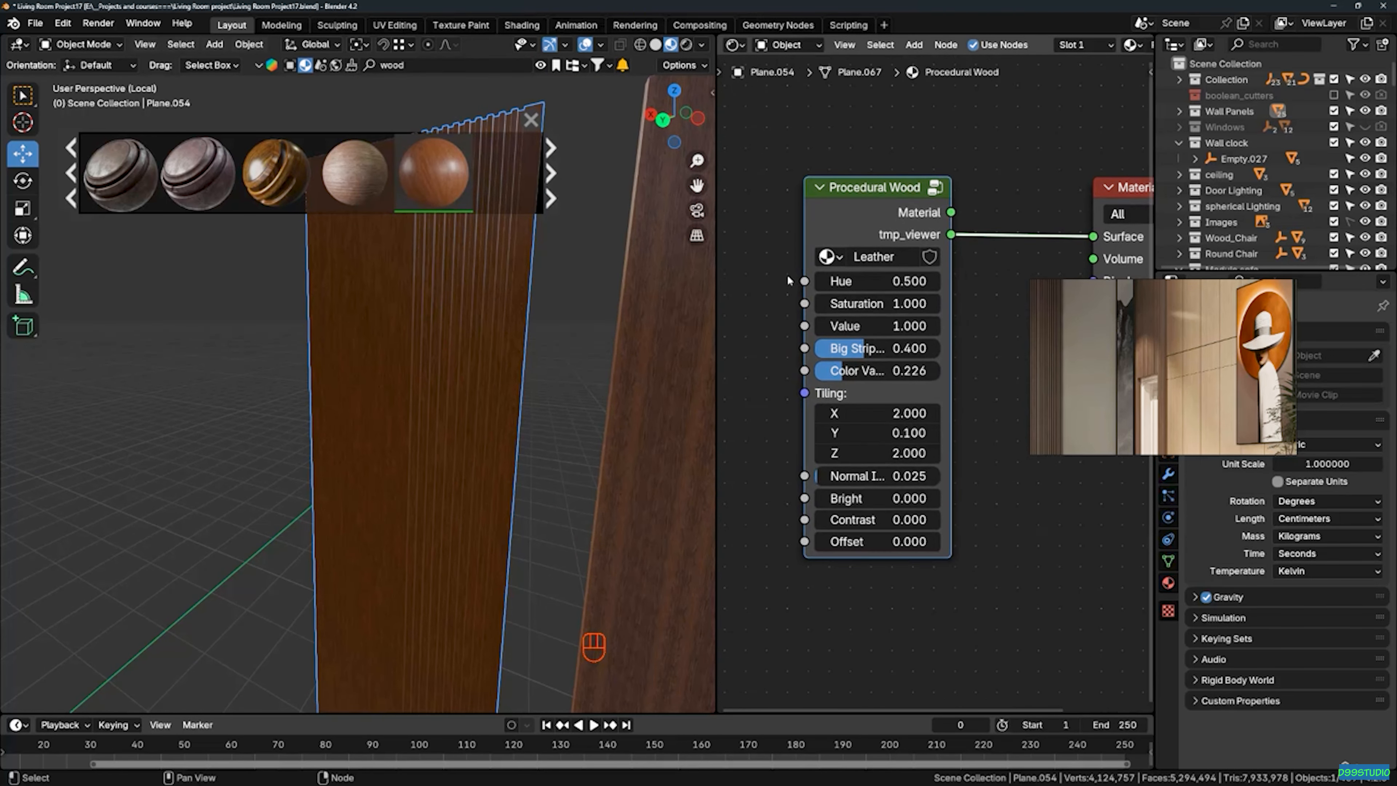
scroll(370, 338, "up", 4)
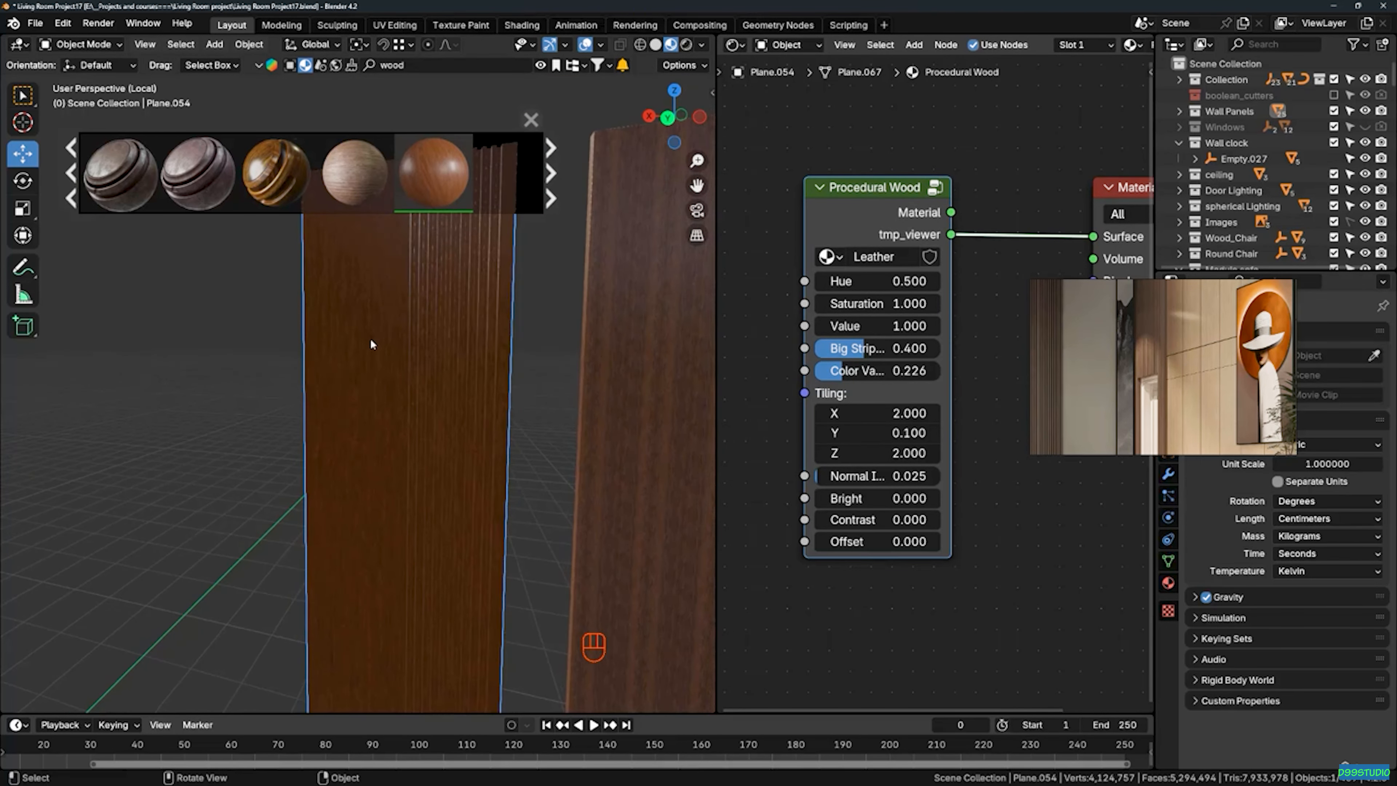
mouse_move(449, 367)
middle_mouse_down()
mouse_move(422, 339)
mouse_move(462, 360)
mouse_move(447, 358)
middle_mouse_up()
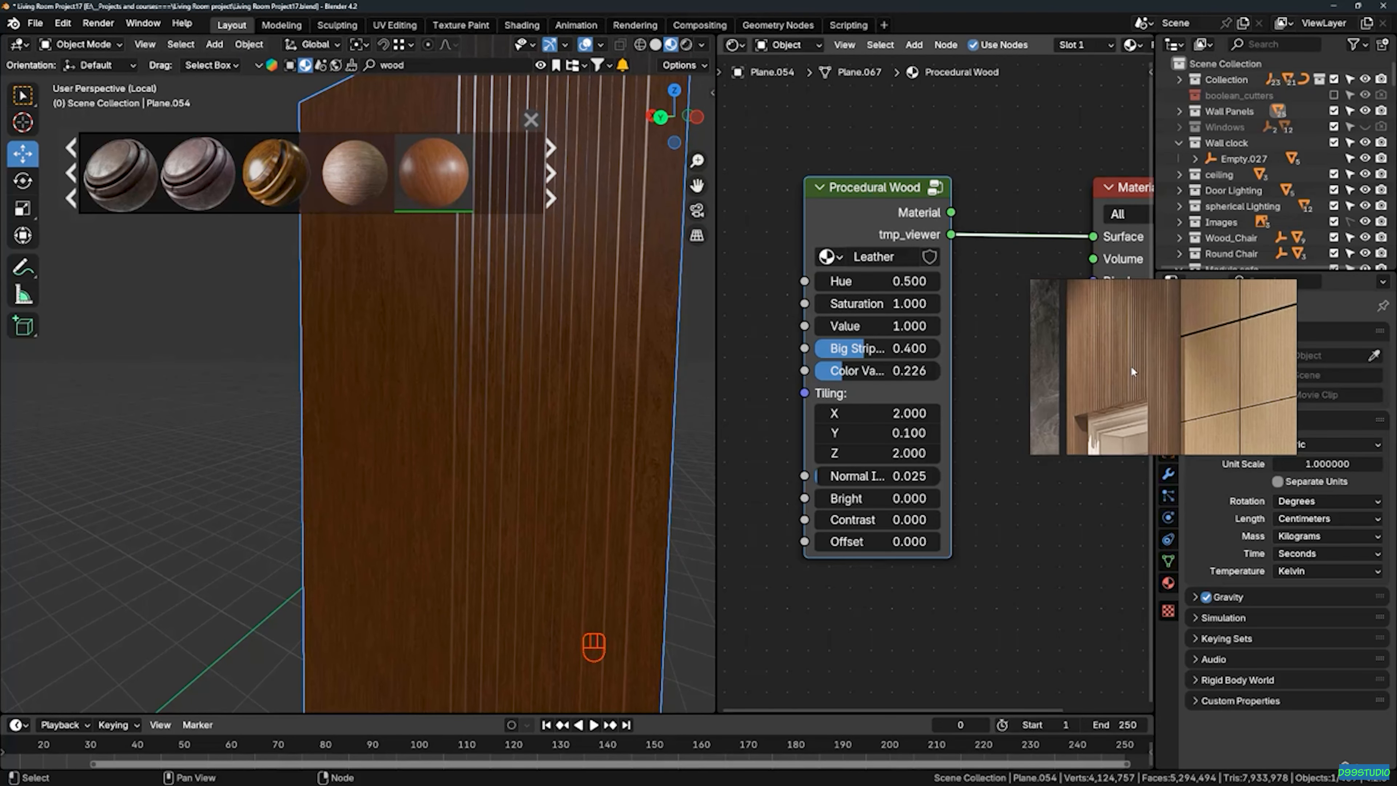
Set the Procedural Wood node's Saturation to 0.7 and compare the two panels side by side
left_click(861, 305)
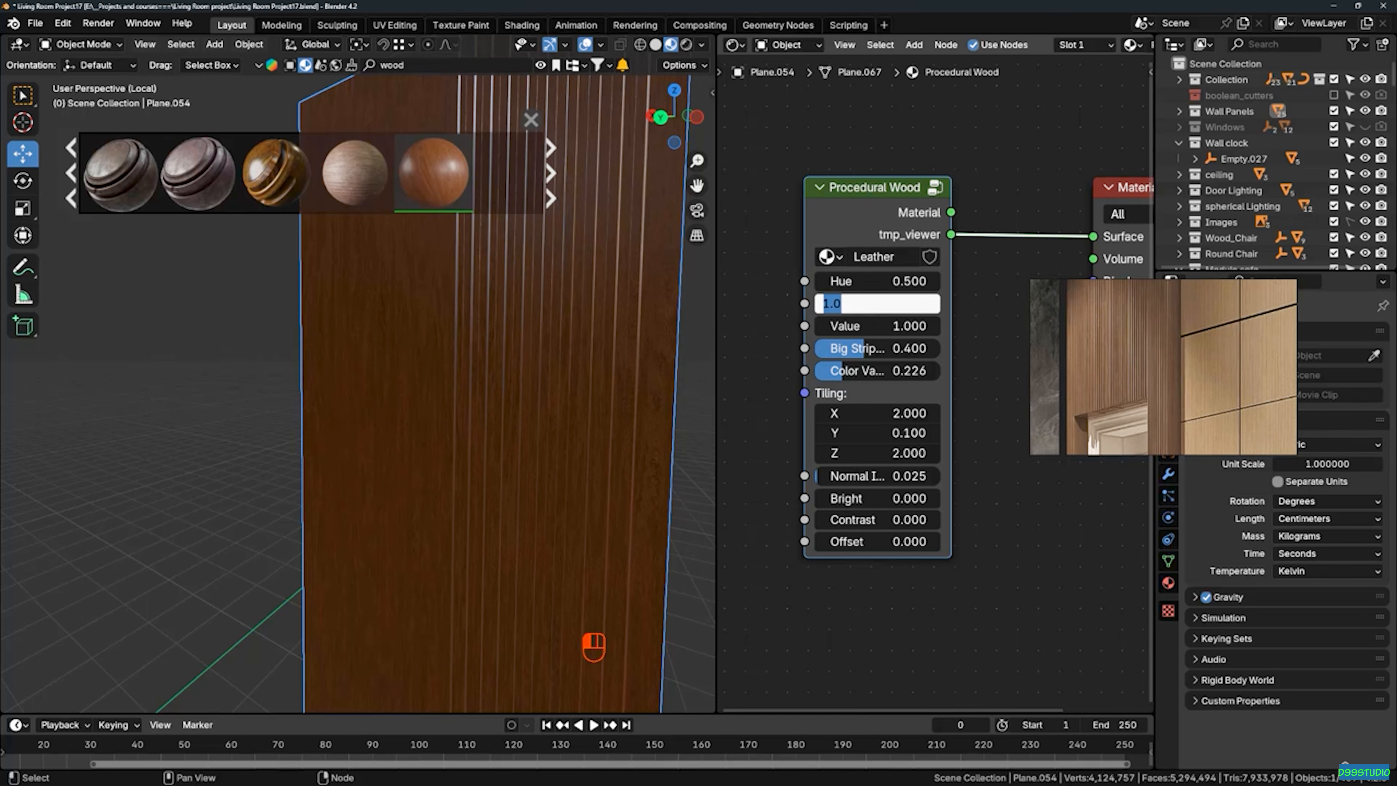
type("0.7")
key("Return")
key("g")
left_click(466, 348)
middle_click_drag(466, 348, 356, 420)
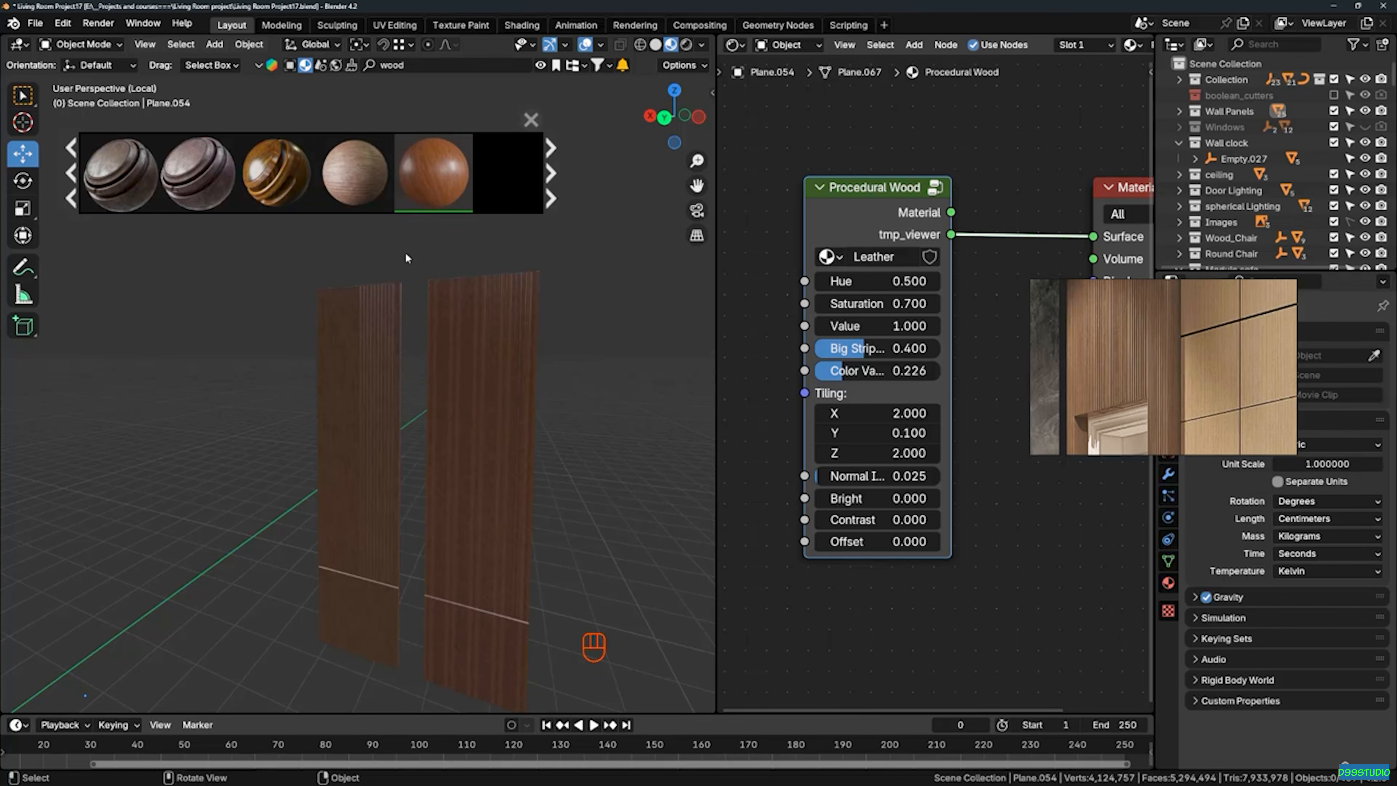
Move the reference image clear of the nodes and replace the original panel's material with Procedural Wood
mouse_move(432, 179)
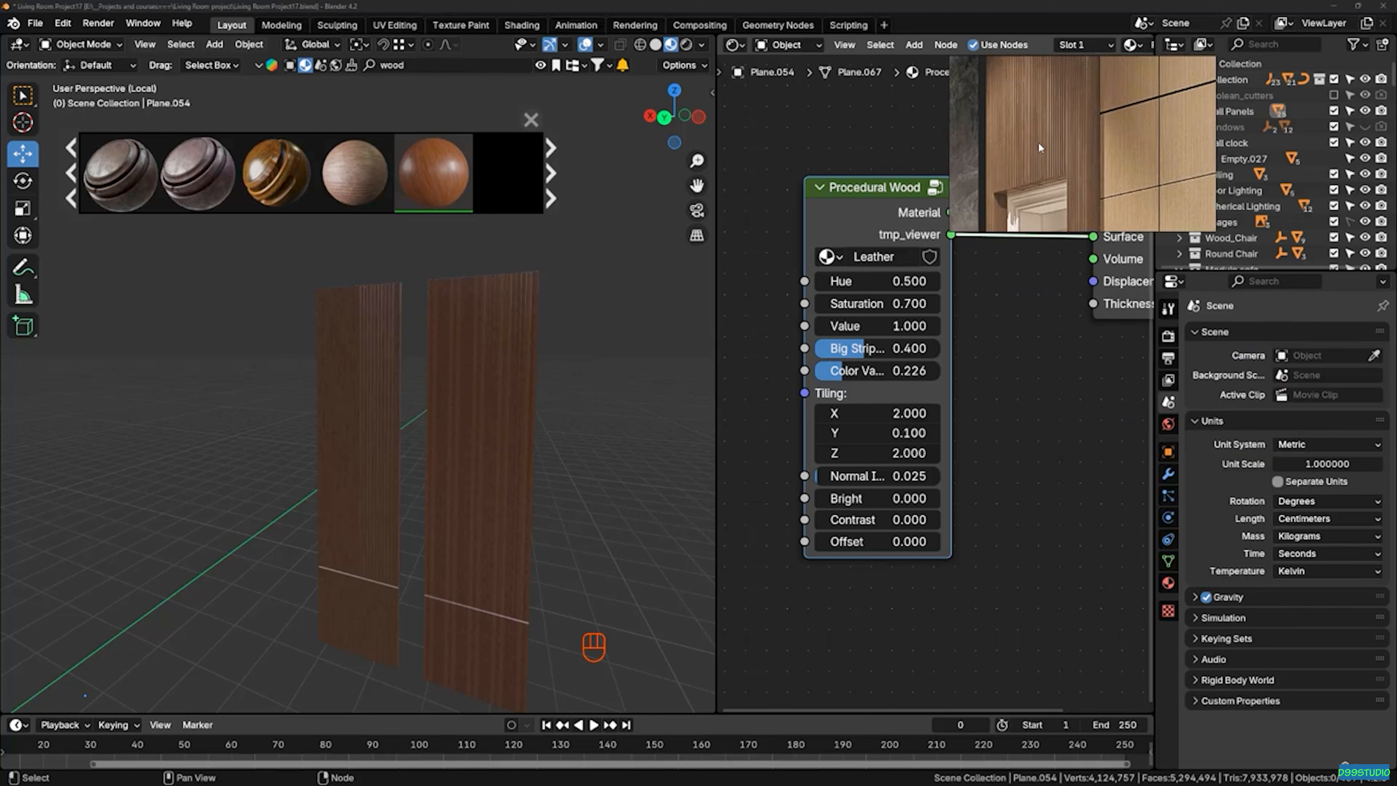
scroll(420, 362, "down", 2)
scroll(422, 362, "up", 3)
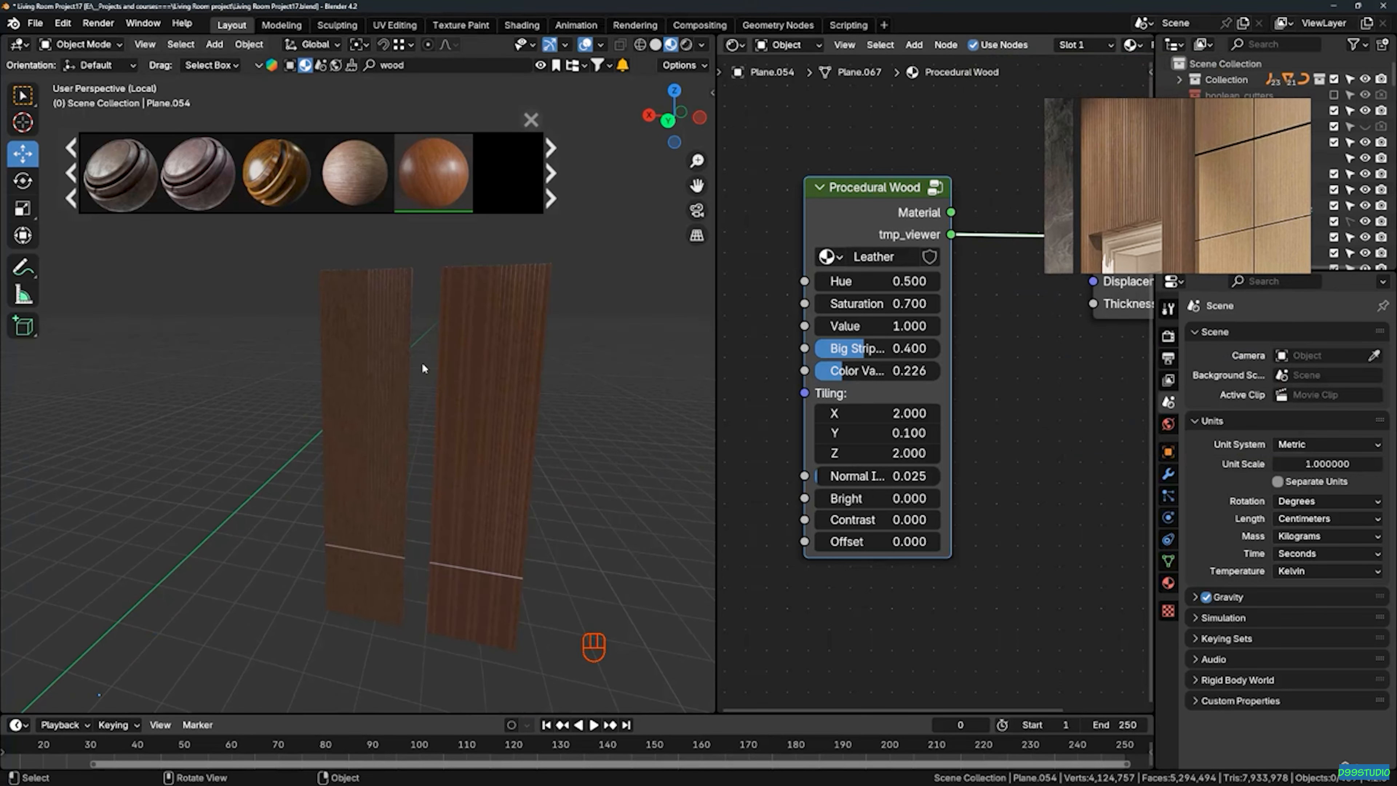
left_click_drag(434, 183, 479, 388)
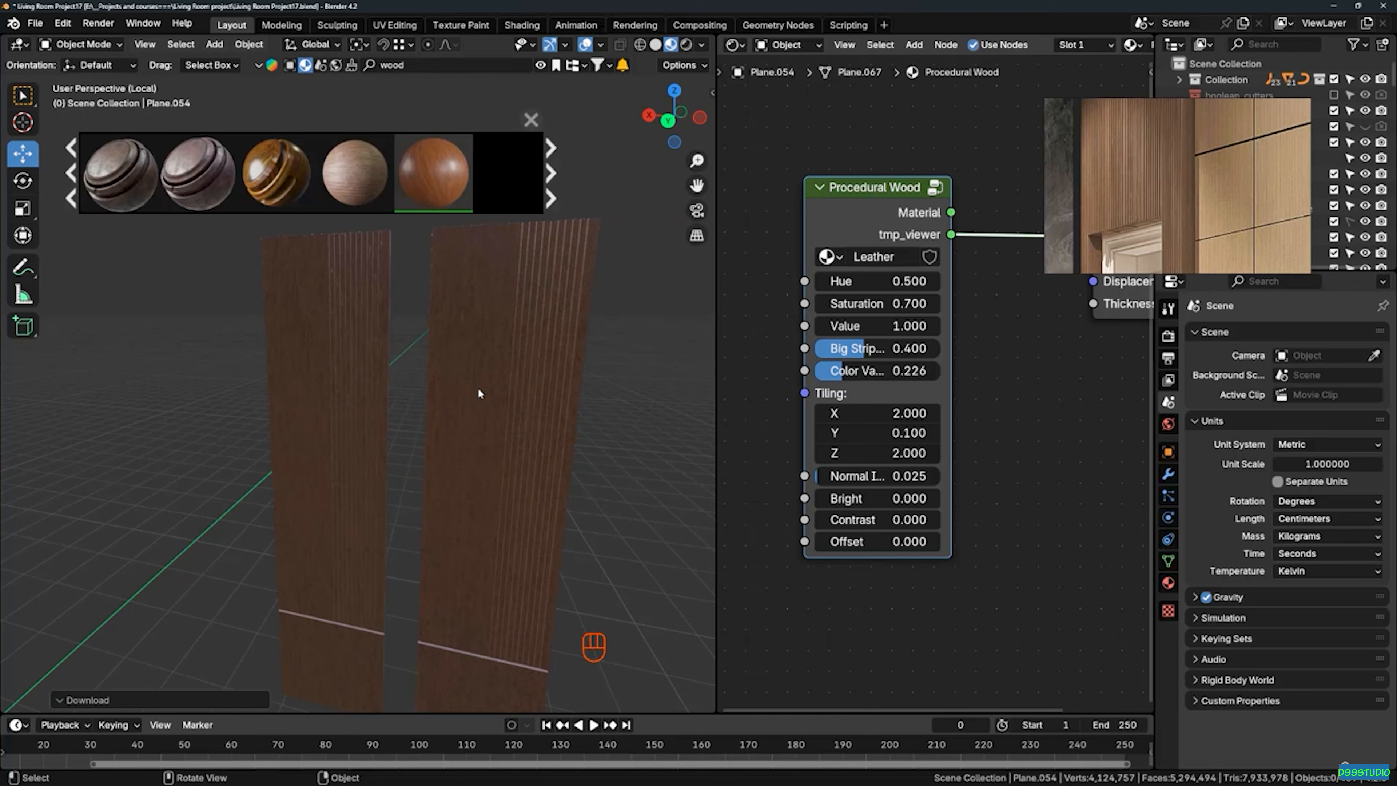
Delete the duplicated comparison panel and exit local view to bring back the whole room
left_click(320, 364)
key("Delete")
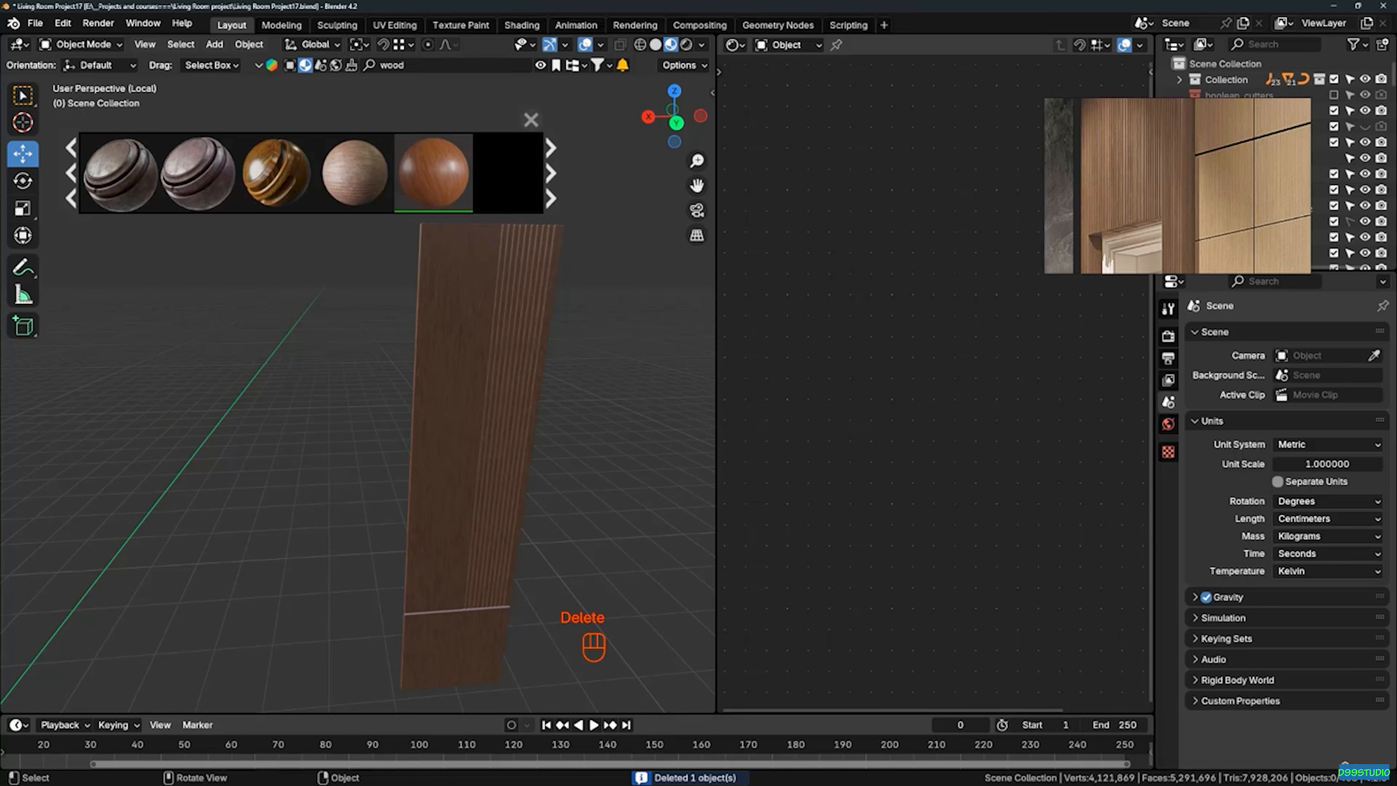
key("KP_Divide")
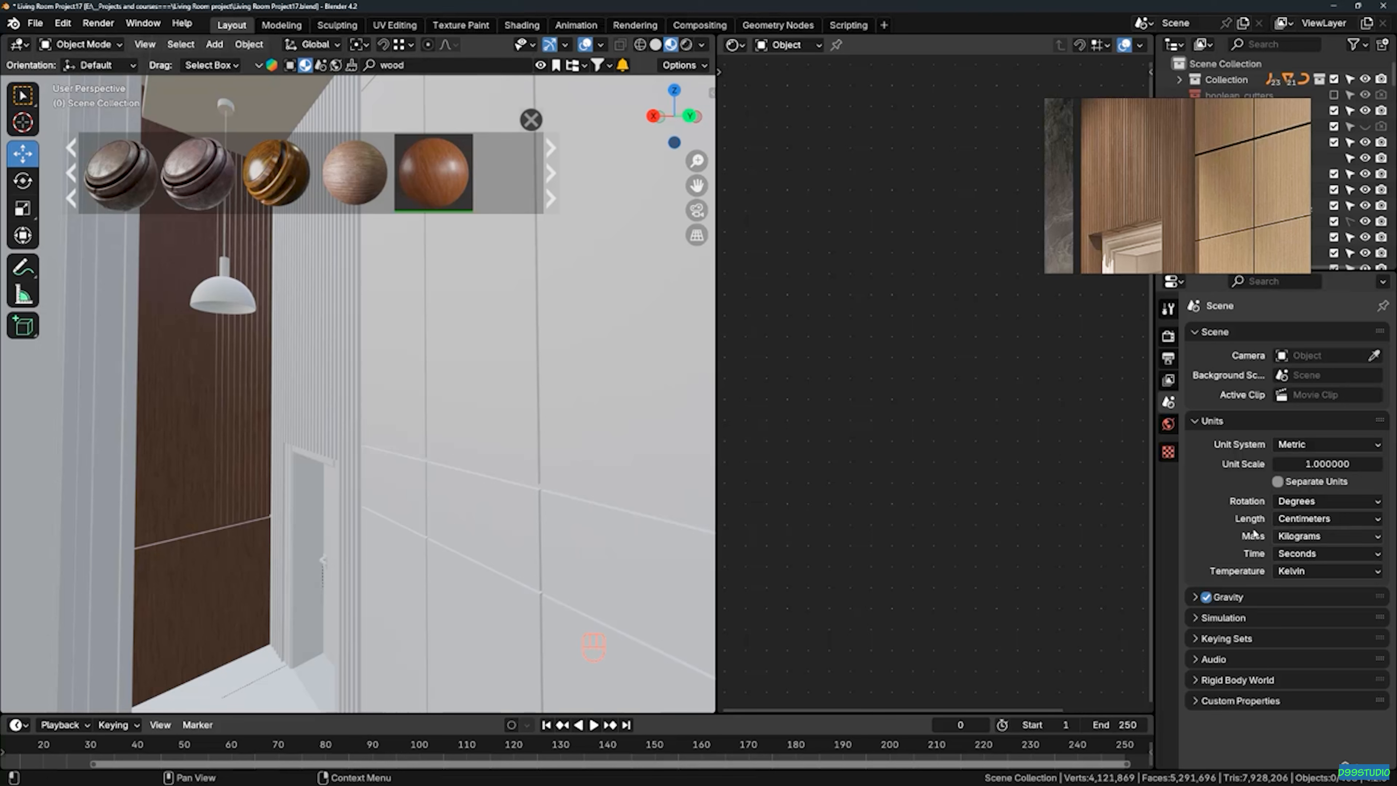
Link the finished panel's Procedural Wood material to the slatted panel above the door and the adjoining slatted panel
middle_click_drag(495, 415, 371, 387)
scroll(320, 432, "up", 3)
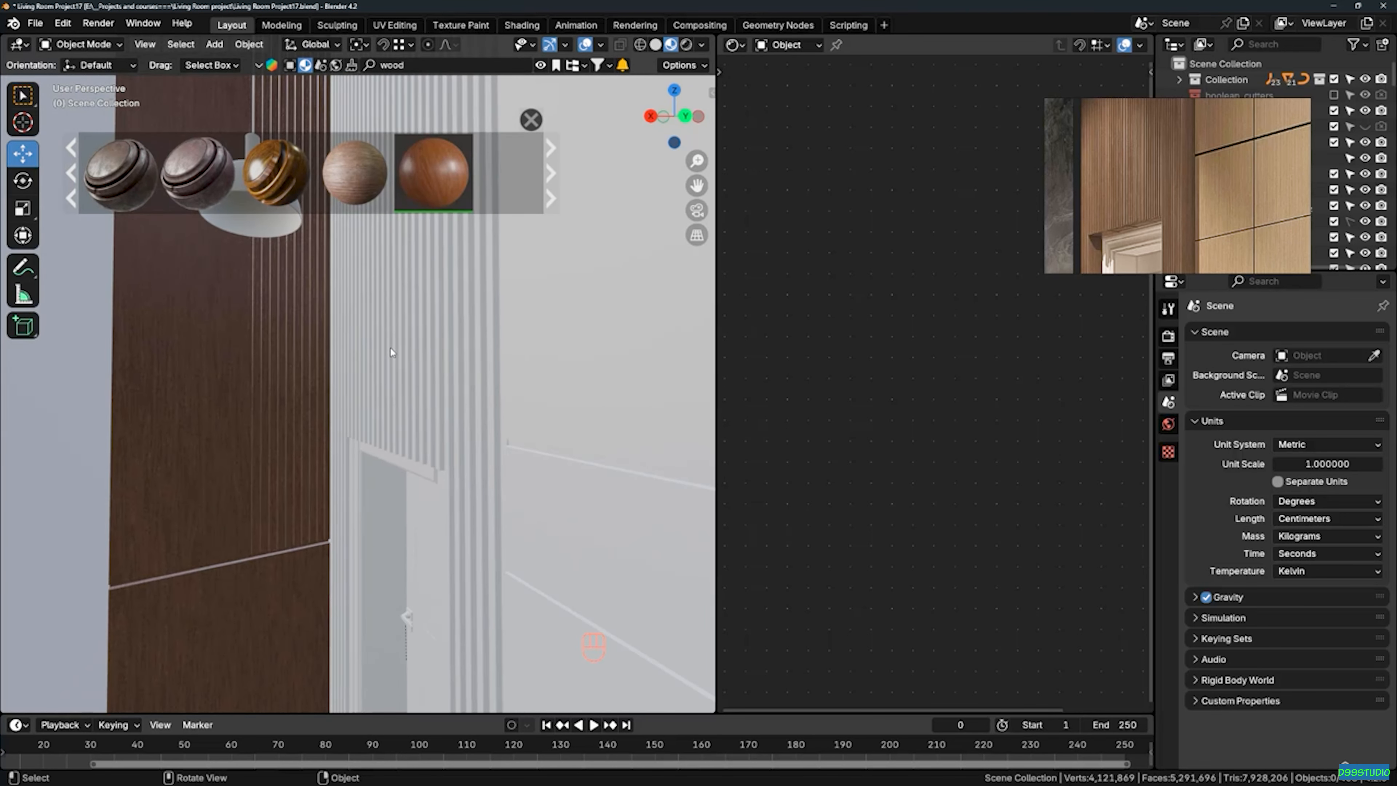
left_click(389, 358)
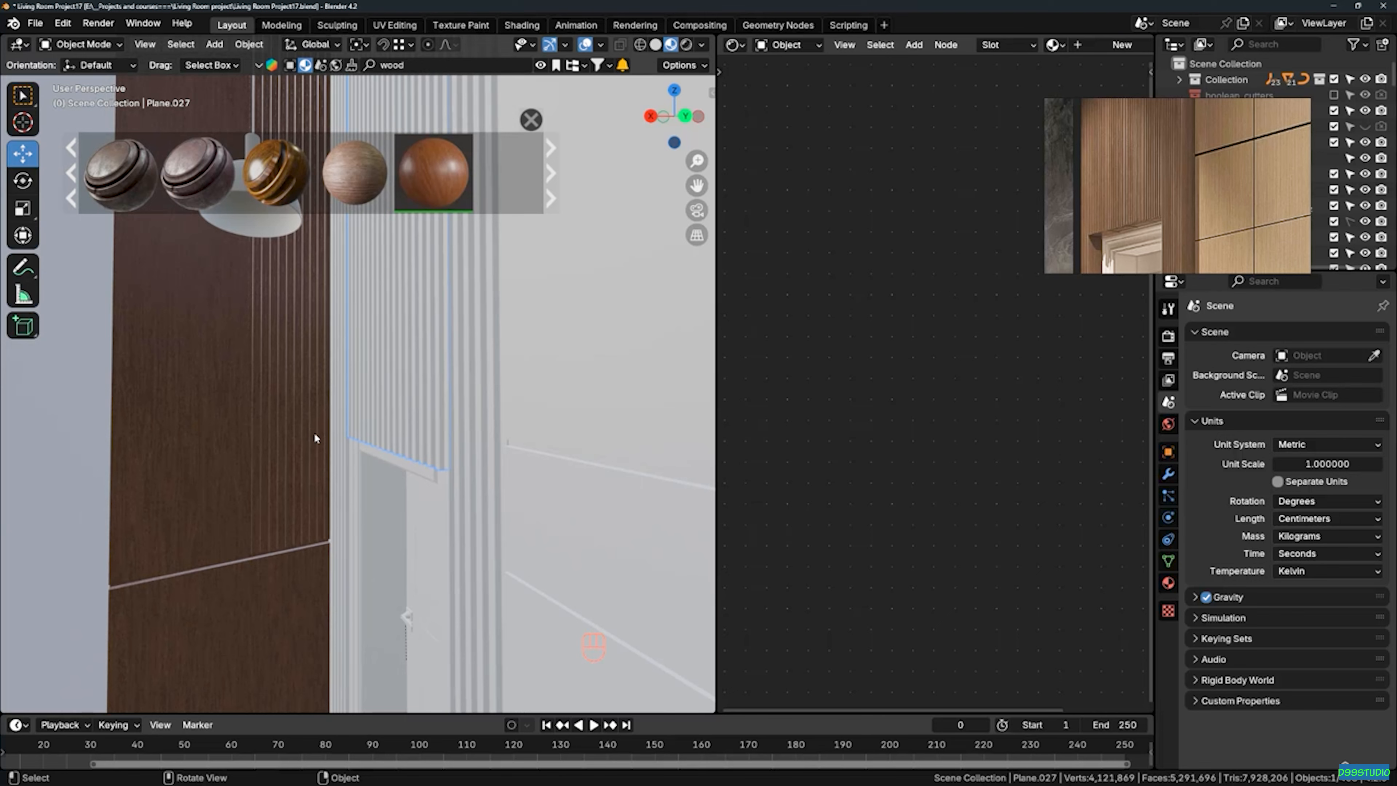
scroll(313, 438, "up", 2)
middle_click_drag(328, 437, 567, 439, "shift")
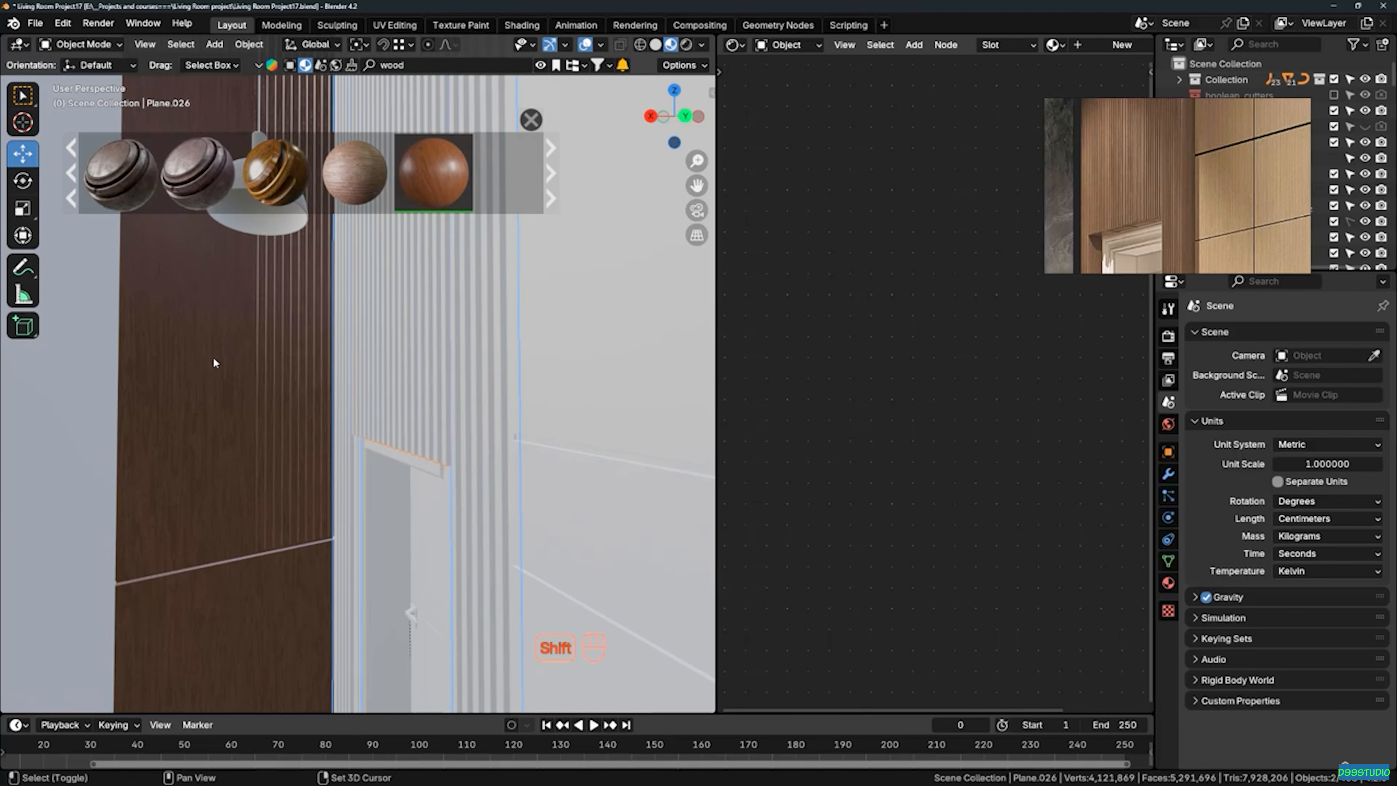
left_click(236, 367, "shift")
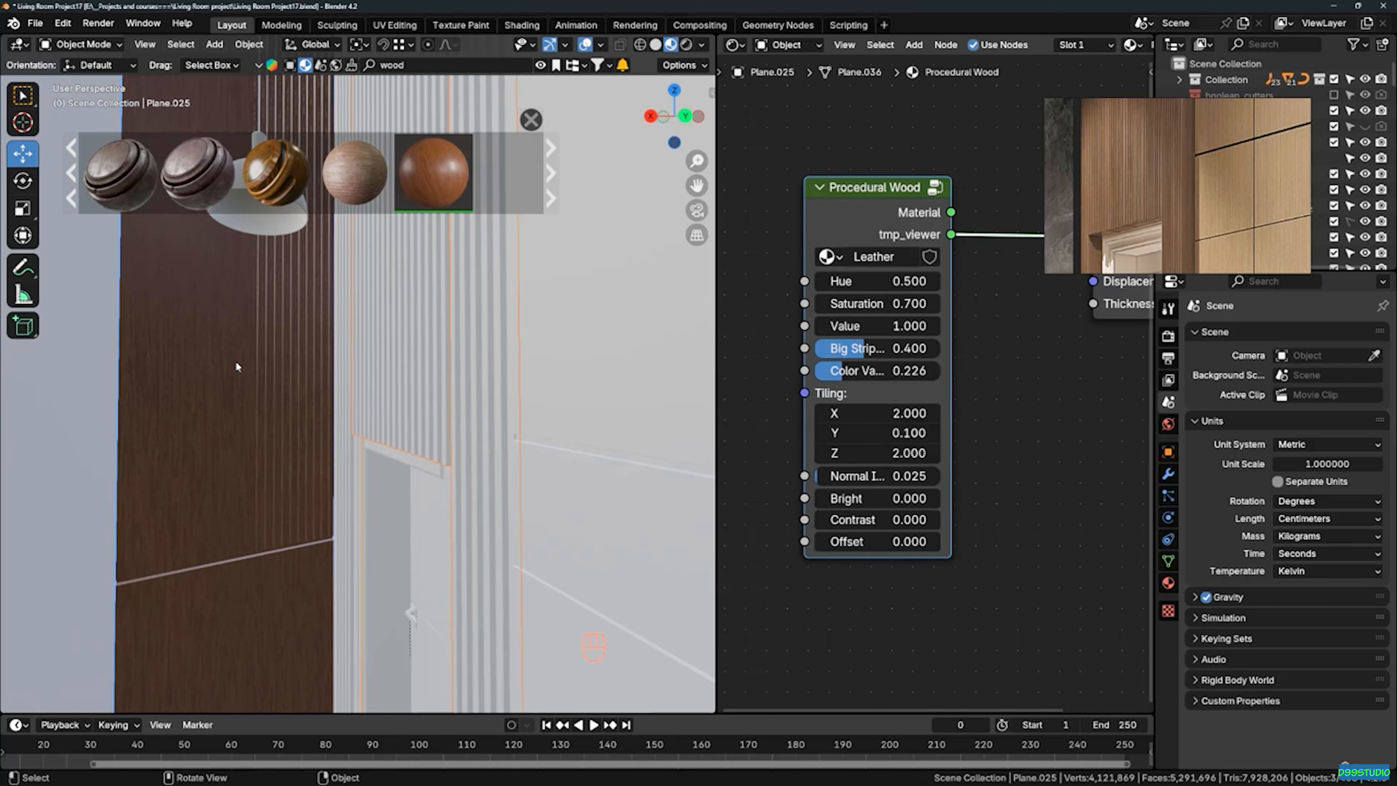
key("ctrl+l")
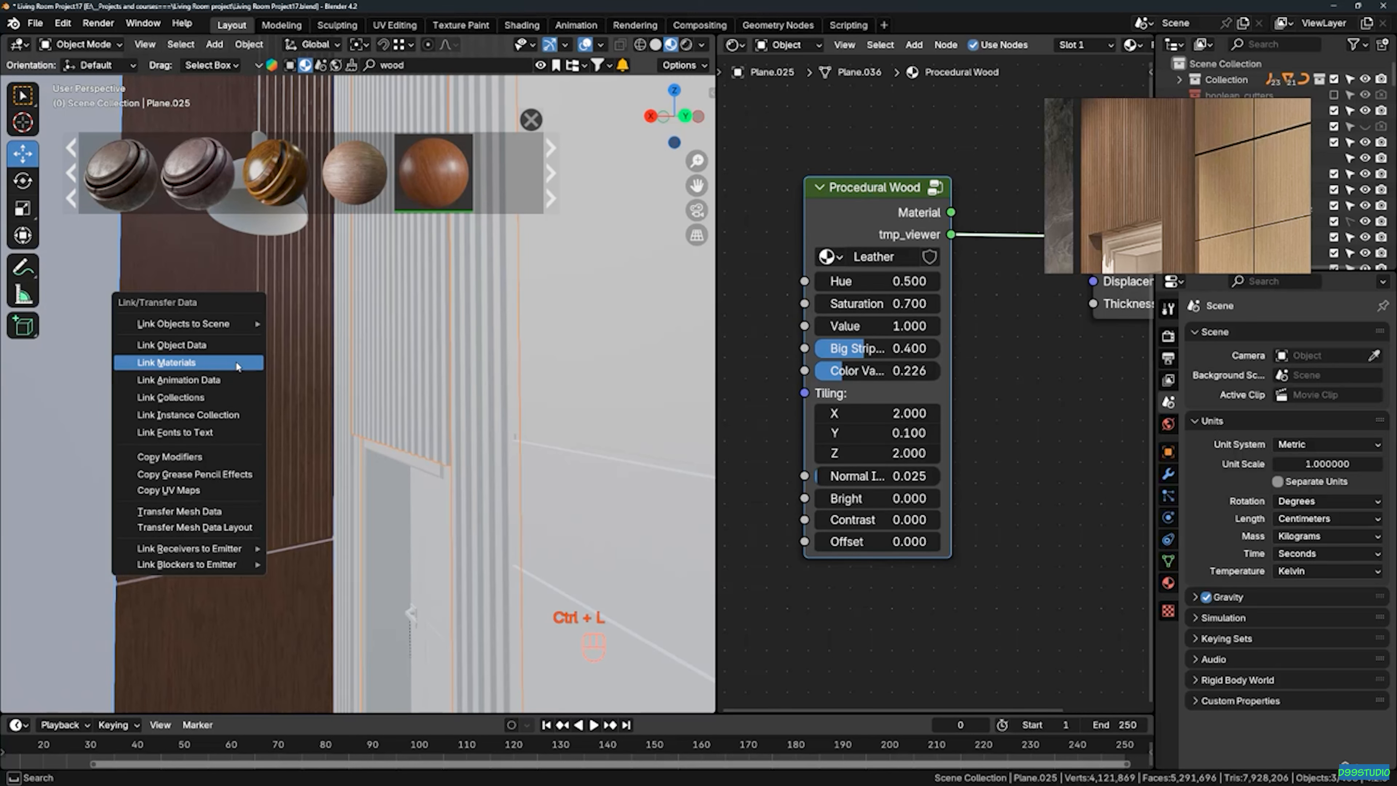
left_click(237, 366)
key("alt+a")
Examine the wood grain across the slatted panels around the door up close and from several angles
middle_click_drag(500, 389, 327, 395)
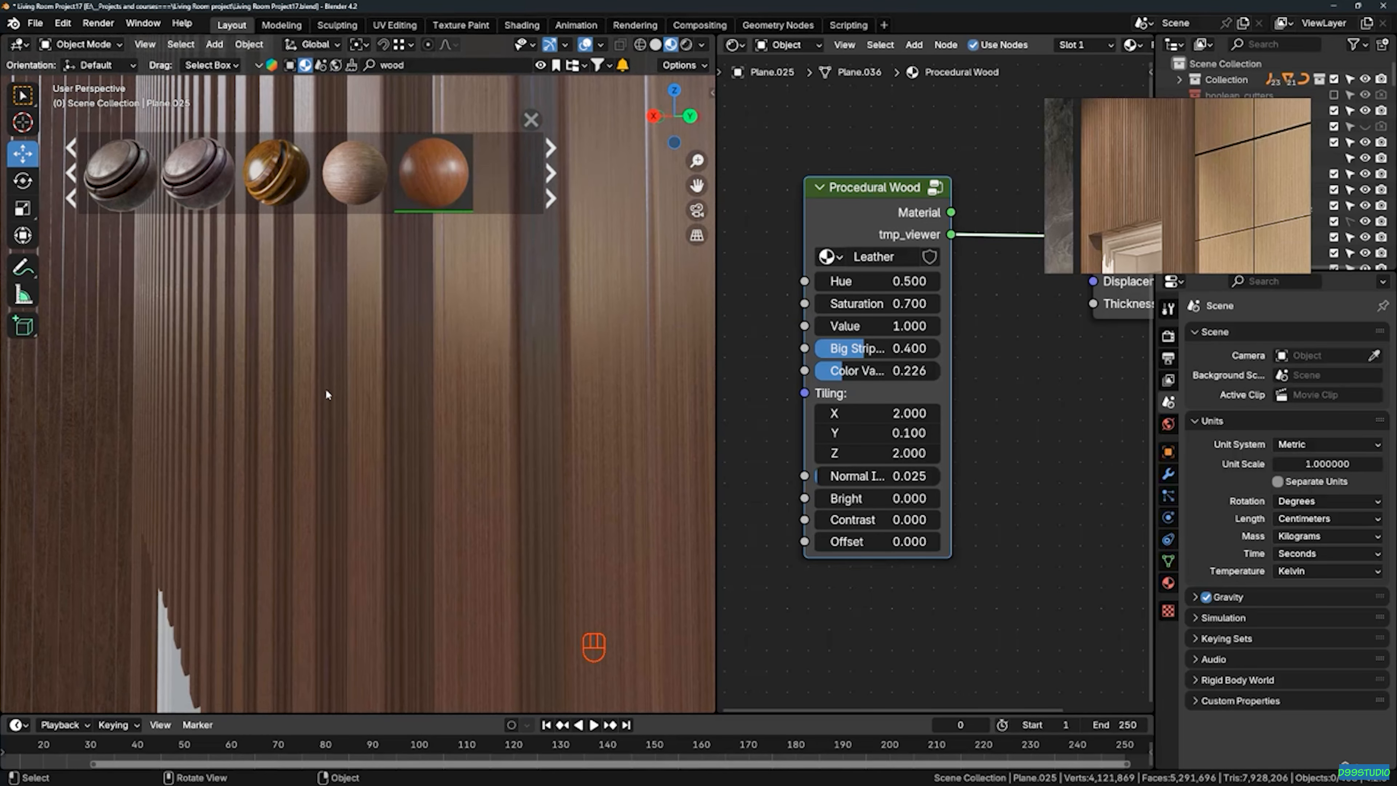
middle_click_drag(384, 334, 197, 353)
scroll(196, 353, "up", 11)
middle_click_drag(329, 348, 247, 420, "shift")
scroll(247, 415, "down", 6)
key("alt+a")
middle_click_drag(427, 337, 607, 324)
scroll(412, 346, "up", 4)
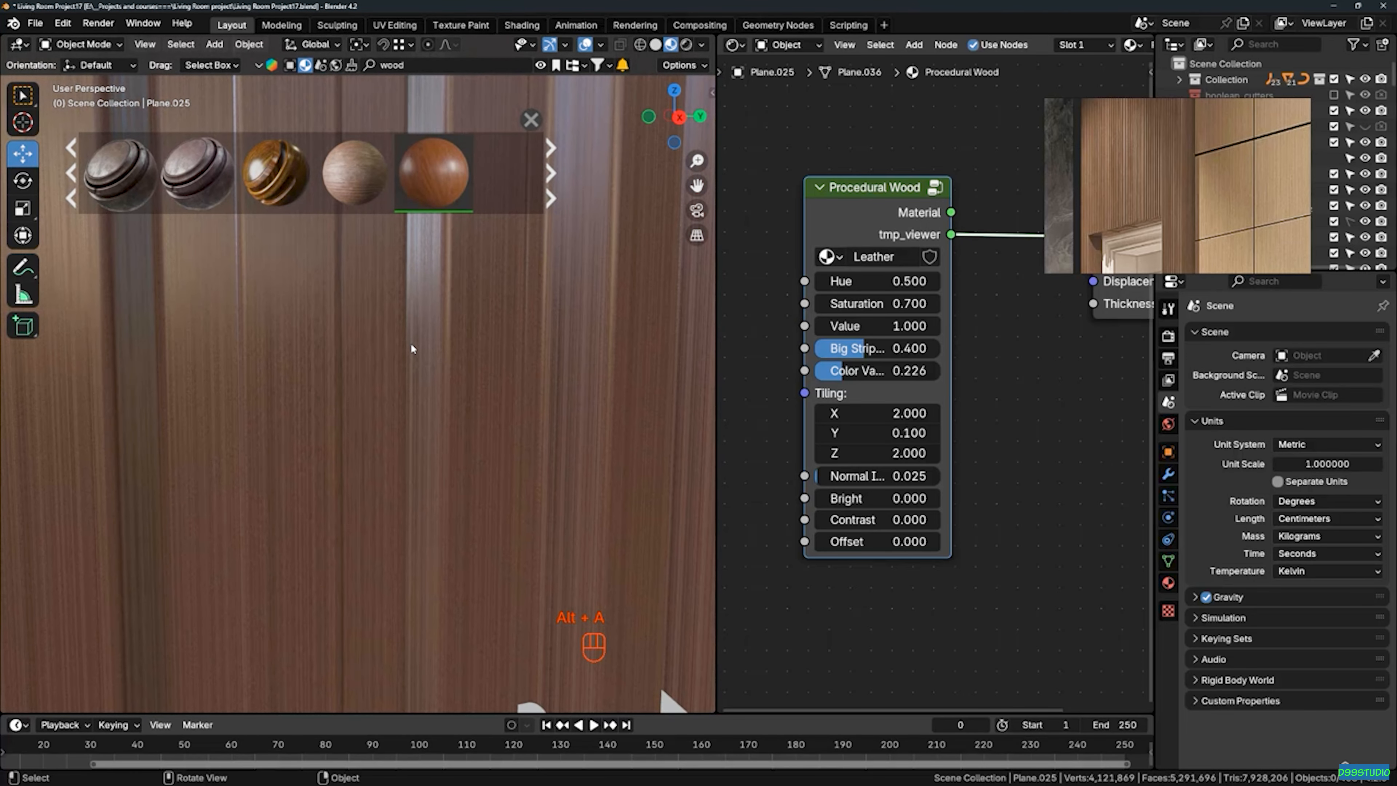
scroll(406, 349, "down", 3)
Isolate the slatted panel above the door in local view and inspect the grain on its slats
left_click(402, 357)
middle_click_drag(431, 379, 354, 364)
scroll(374, 362, "down", 2)
middle_click_drag(542, 373, 287, 435, "shift")
middle_click_drag(361, 396, 417, 357)
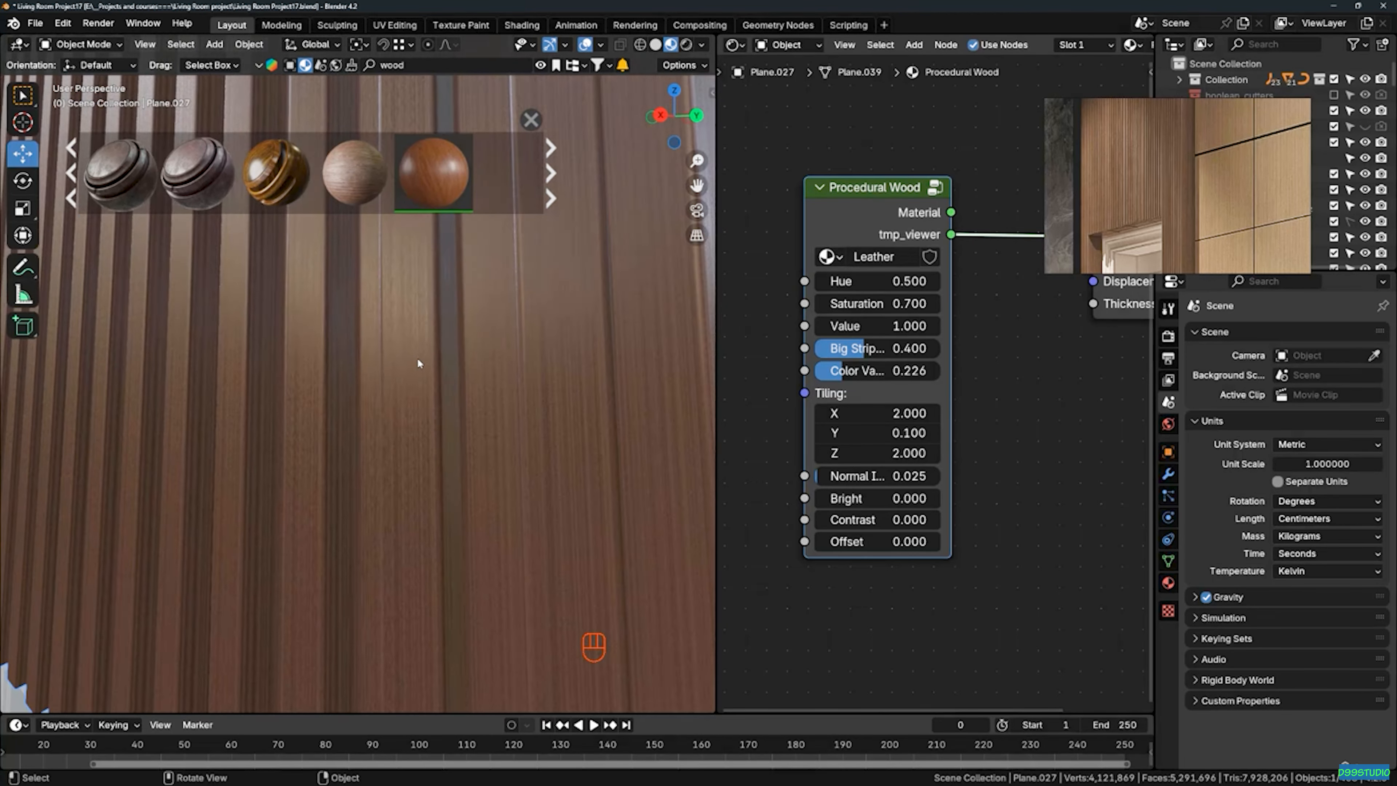
scroll(416, 357, "up", 3)
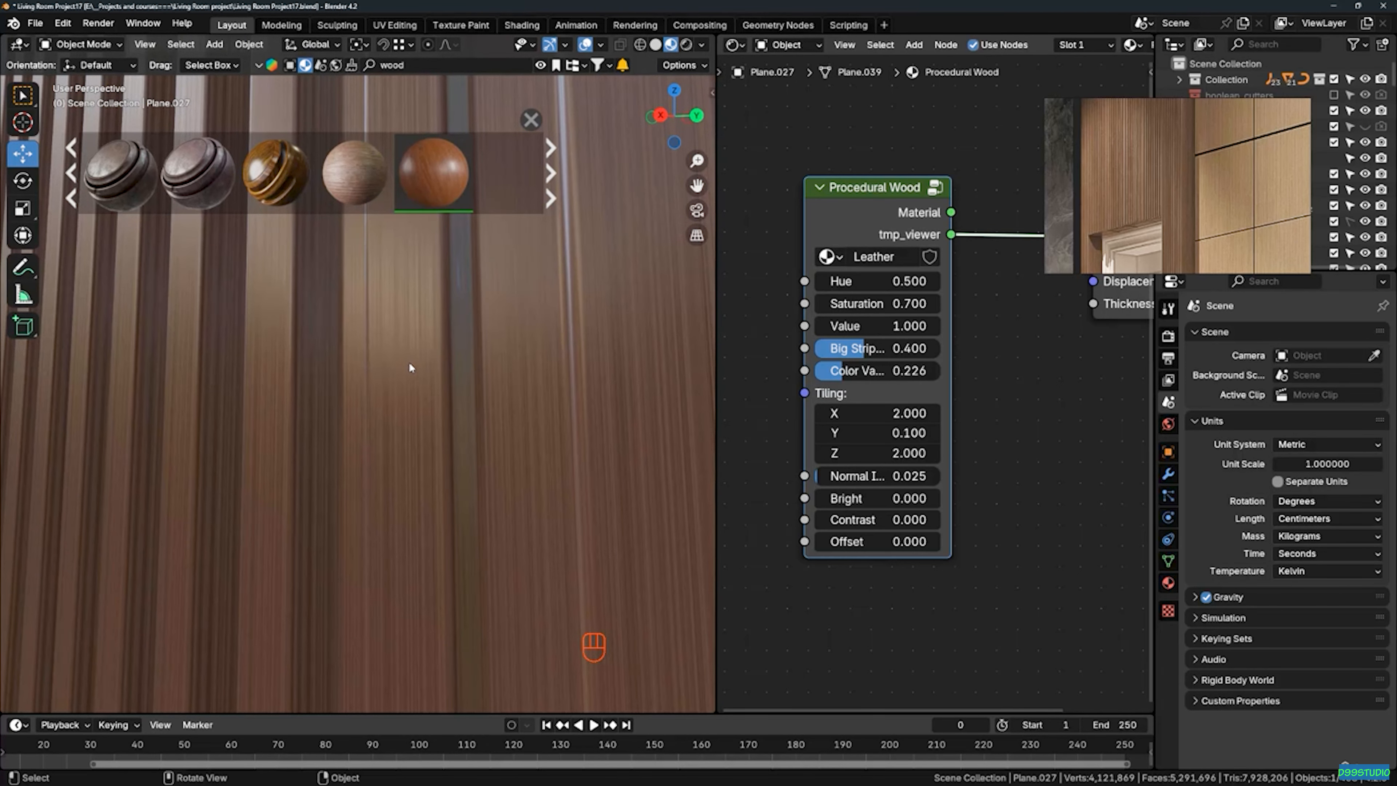
scroll(409, 363, "down", 6)
middle_click_drag(378, 358, 477, 308)
key("KP_Divide")
scroll(477, 308, "up", 8)
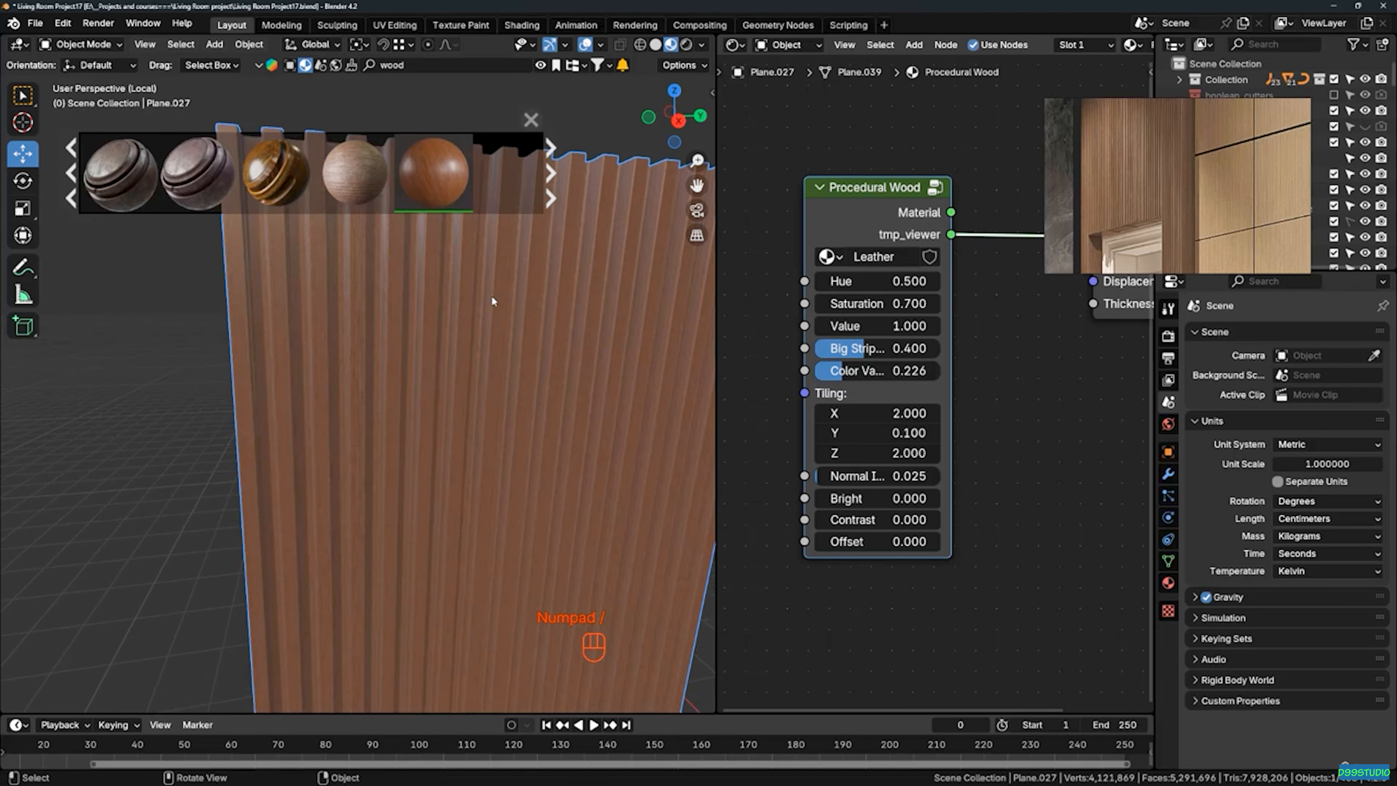
scroll(424, 311, "down", 8)
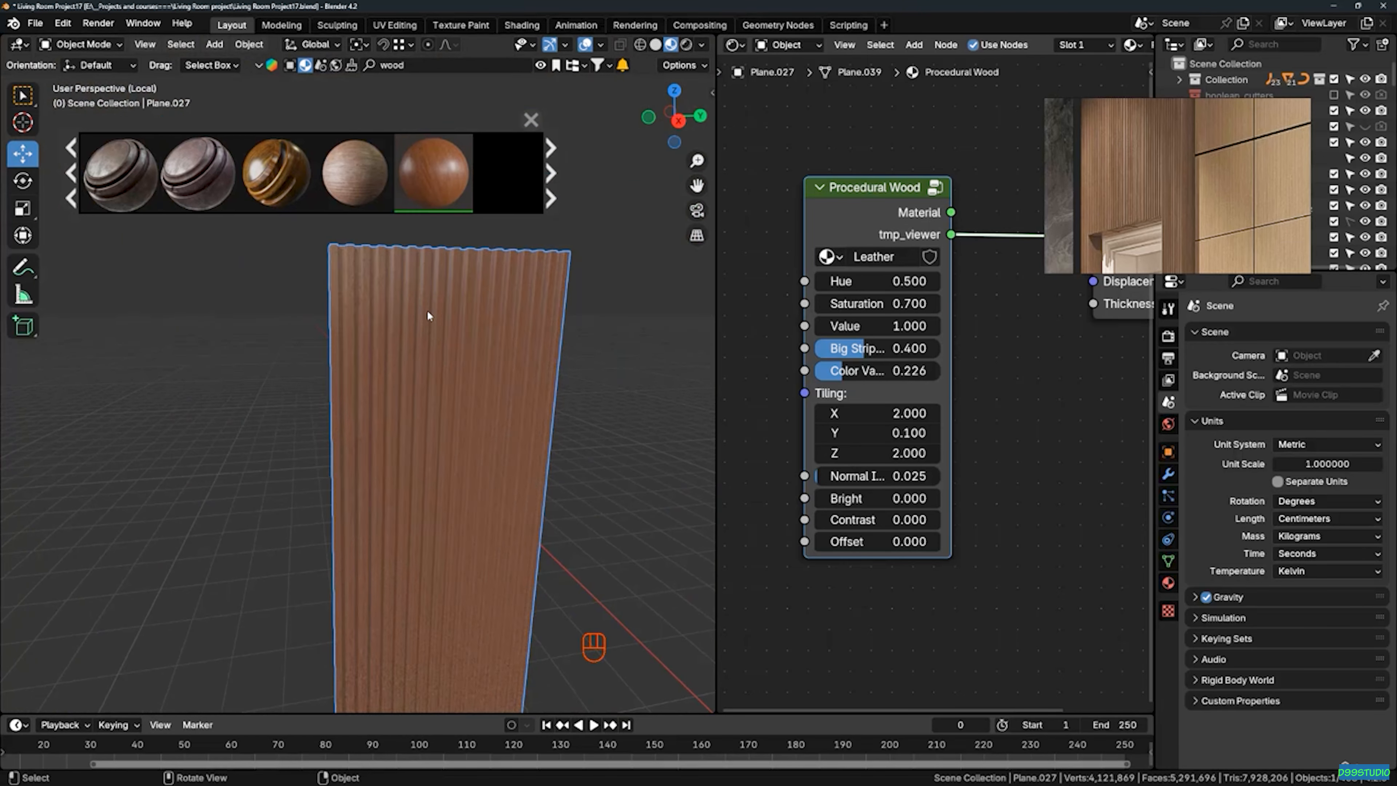
middle_click_drag(435, 306, 417, 333)
Enlarge the 3D viewport and enter Edit Mode on the isolated panel with all its geometry selected
left_click_drag(715, 226, 895, 226)
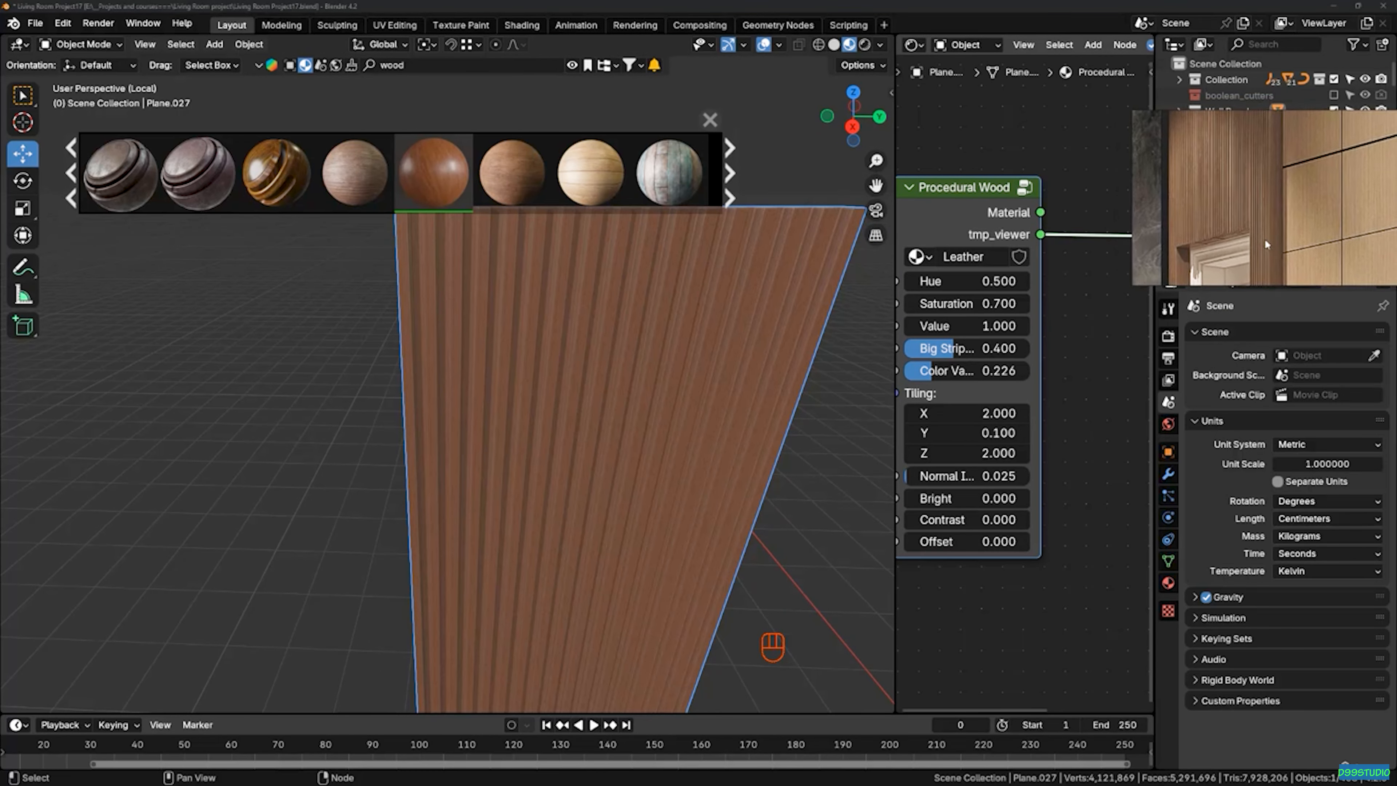
scroll(455, 348, "down", 5)
middle_click_drag(527, 336, 529, 339)
key("Tab")
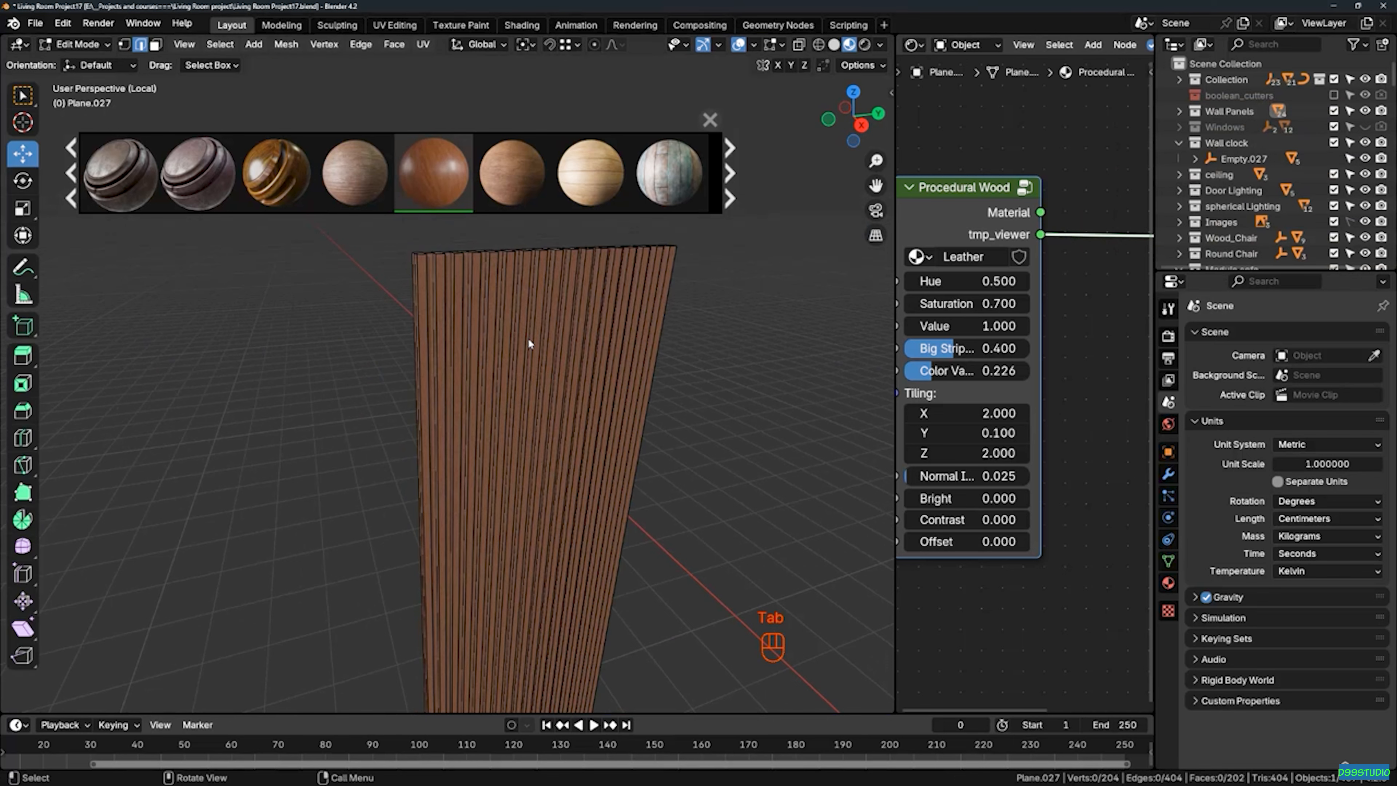
key("a")
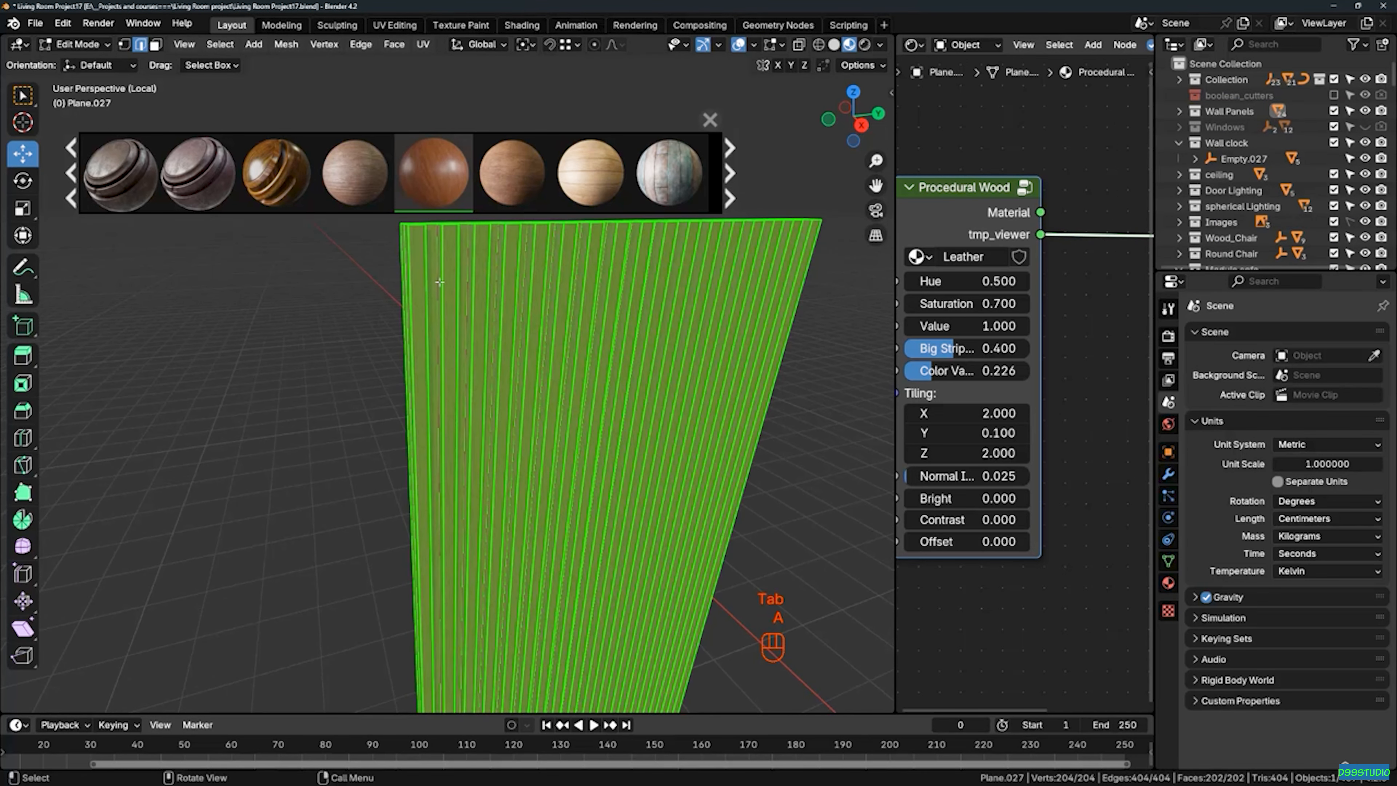
middle_click_drag(442, 324, 445, 345)
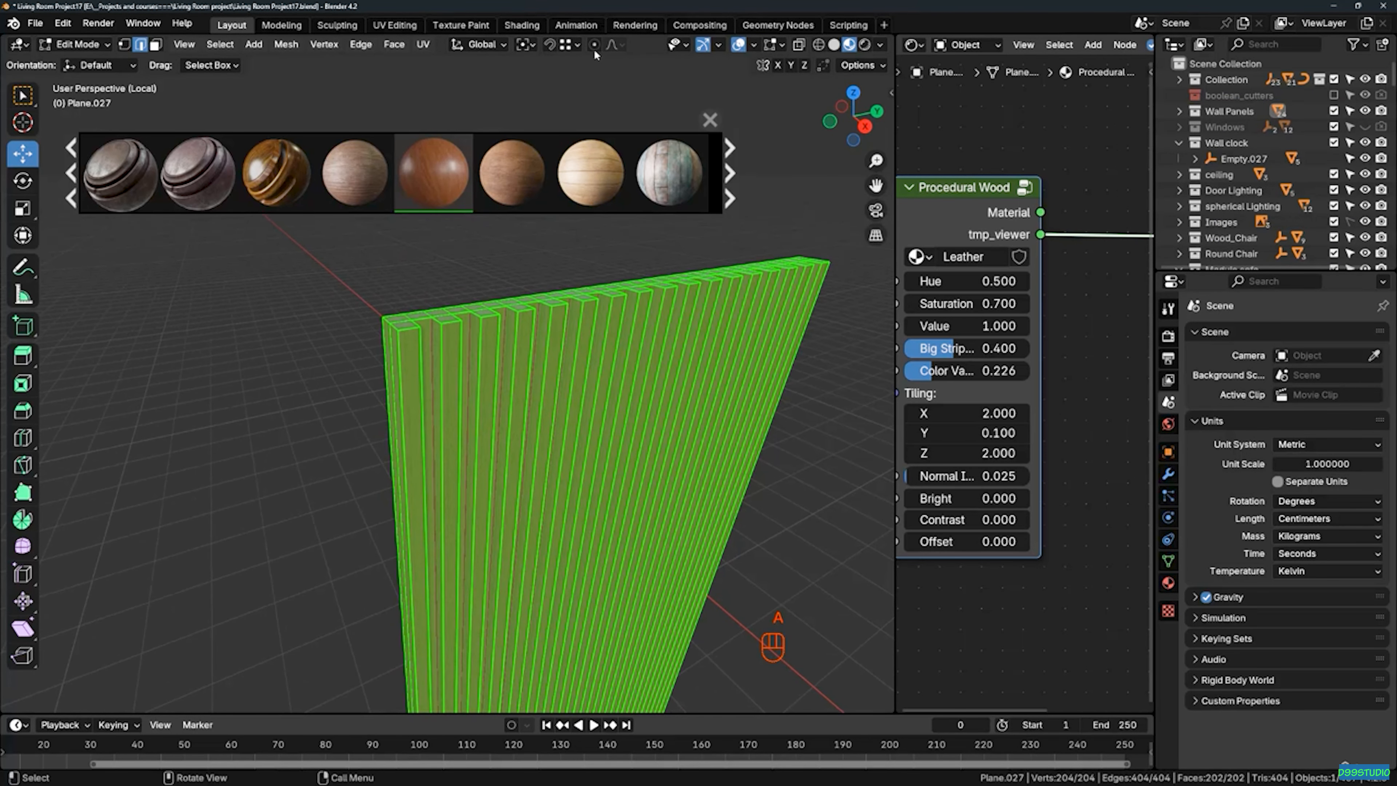
left_click(421, 46)
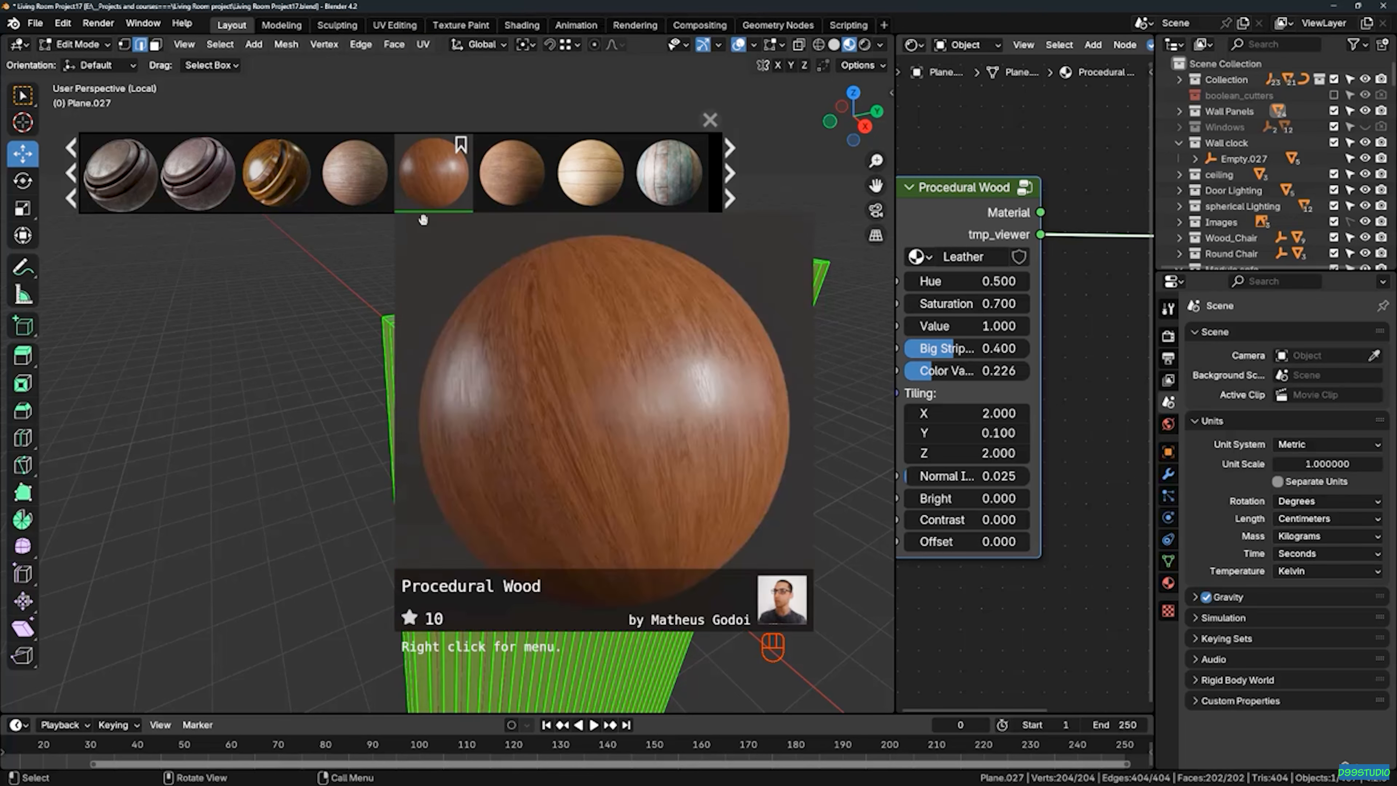
Switch to face selection and select the front and side faces of all the slats
left_click(400, 438)
key("3")
middle_click_drag(400, 438, 462, 449)
scroll(447, 443, "up", 3)
left_click(479, 453, "ctrl")
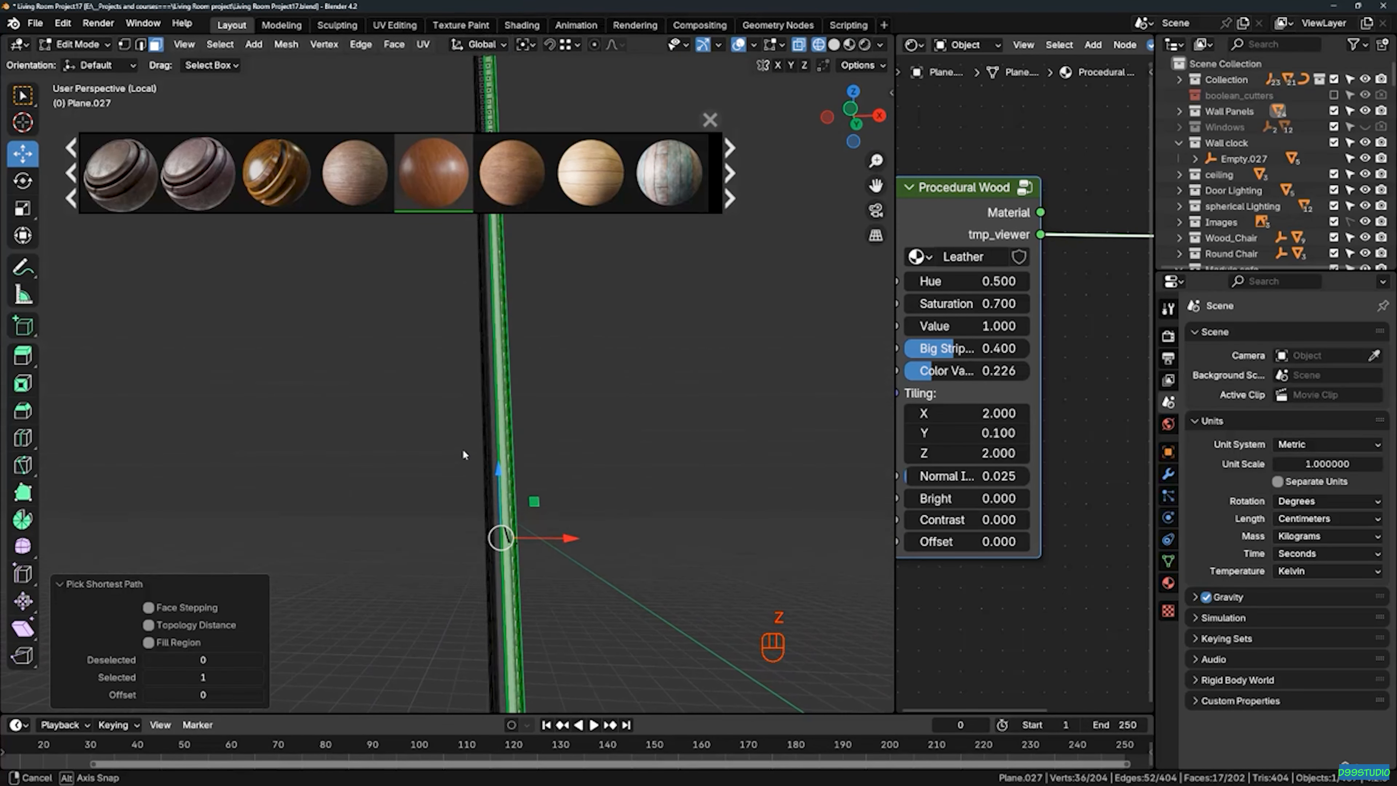
left_click_drag(558, 510, 504, 547)
middle_click_drag(504, 547, 495, 517)
middle_click_drag(505, 209, 522, 353, "shift")
middle_click_drag(523, 353, 525, 356)
scroll(525, 355, "up", 4)
scroll(525, 355, "up", 4)
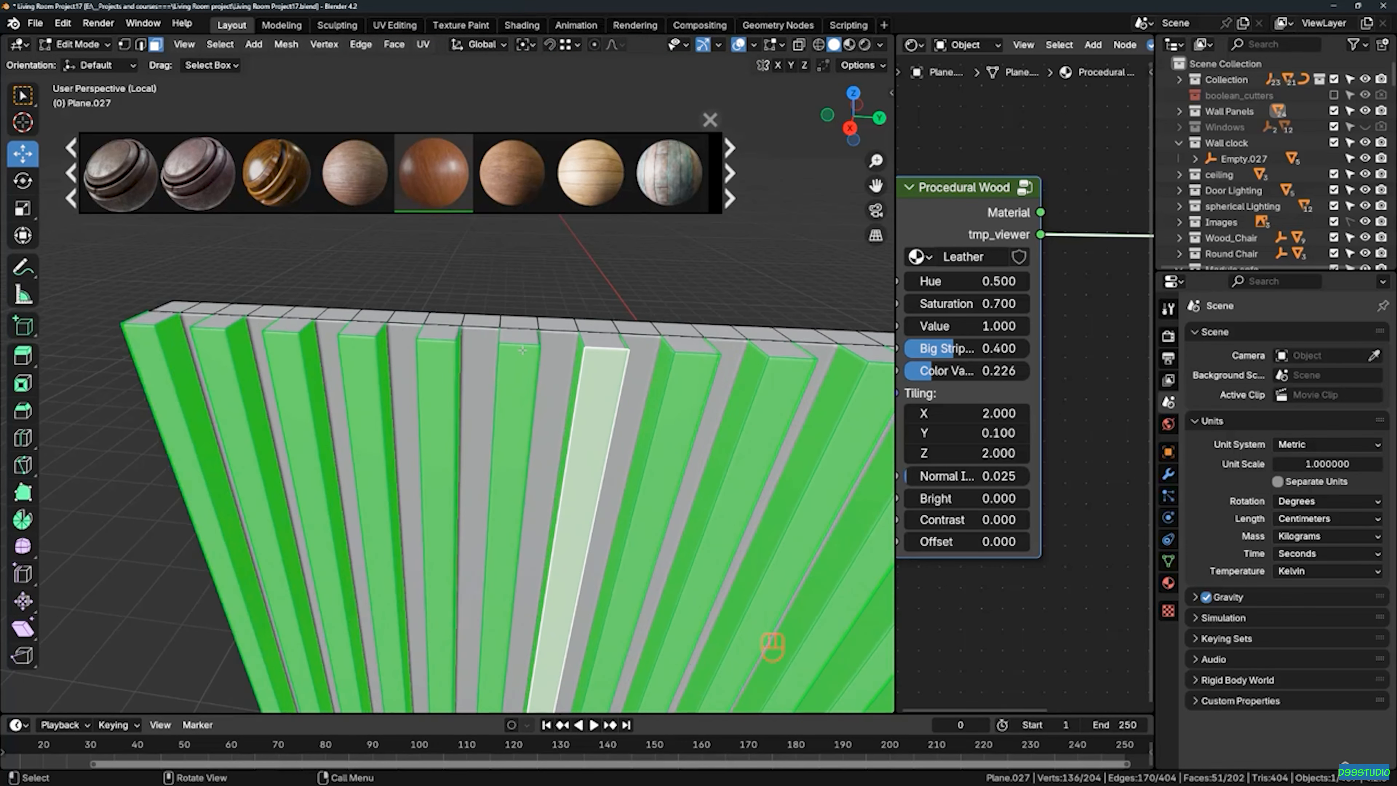
Add a few recessed faces between the slats to the selection one by one
left_click(466, 359, "shift")
scroll(468, 357, "down", 3)
left_click(468, 356, "shift")
left_click(418, 345, "shift")
Box-select the slats and the recessed faces between them in top view with X-ray on, excluding the backing
key("KP_7")
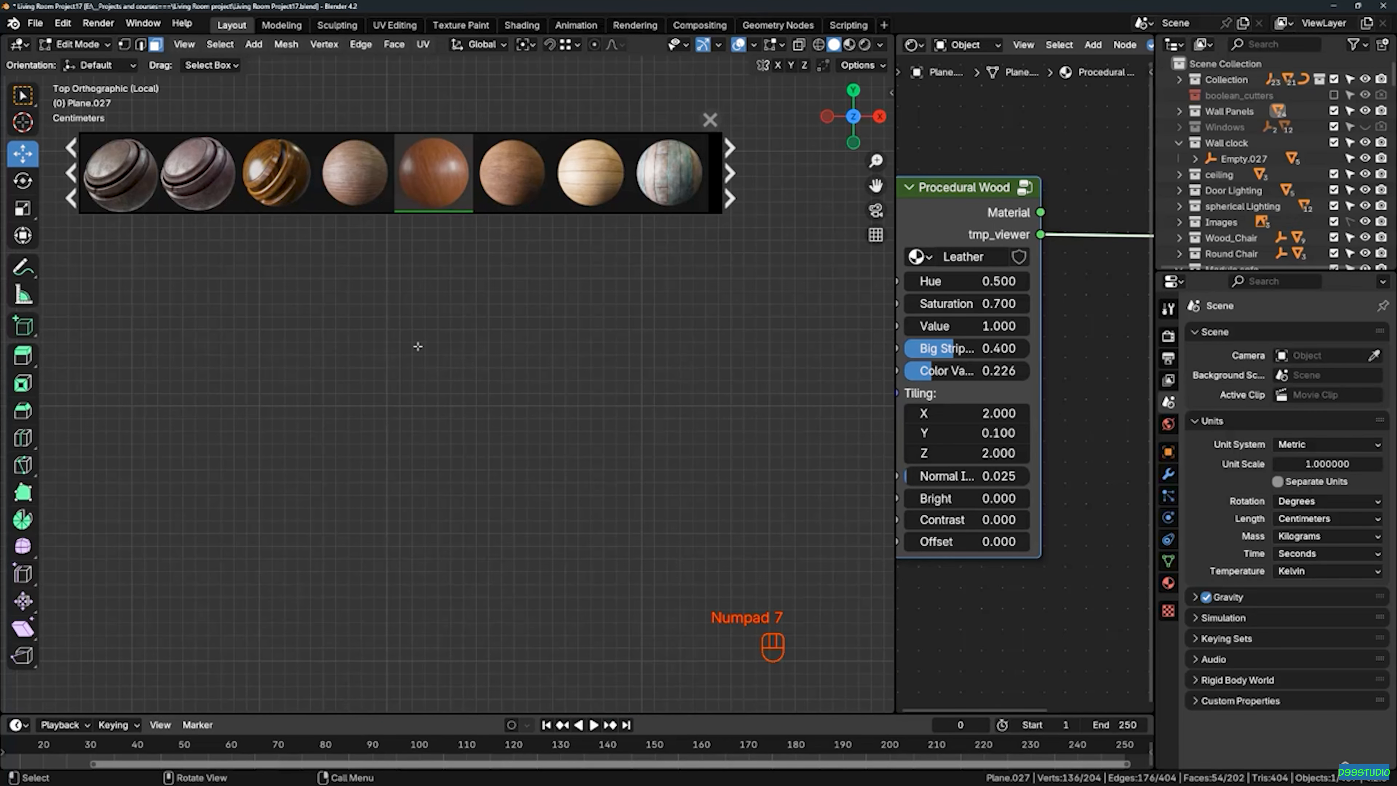
scroll(443, 370, "down", 12)
scroll(467, 626, "up", 6)
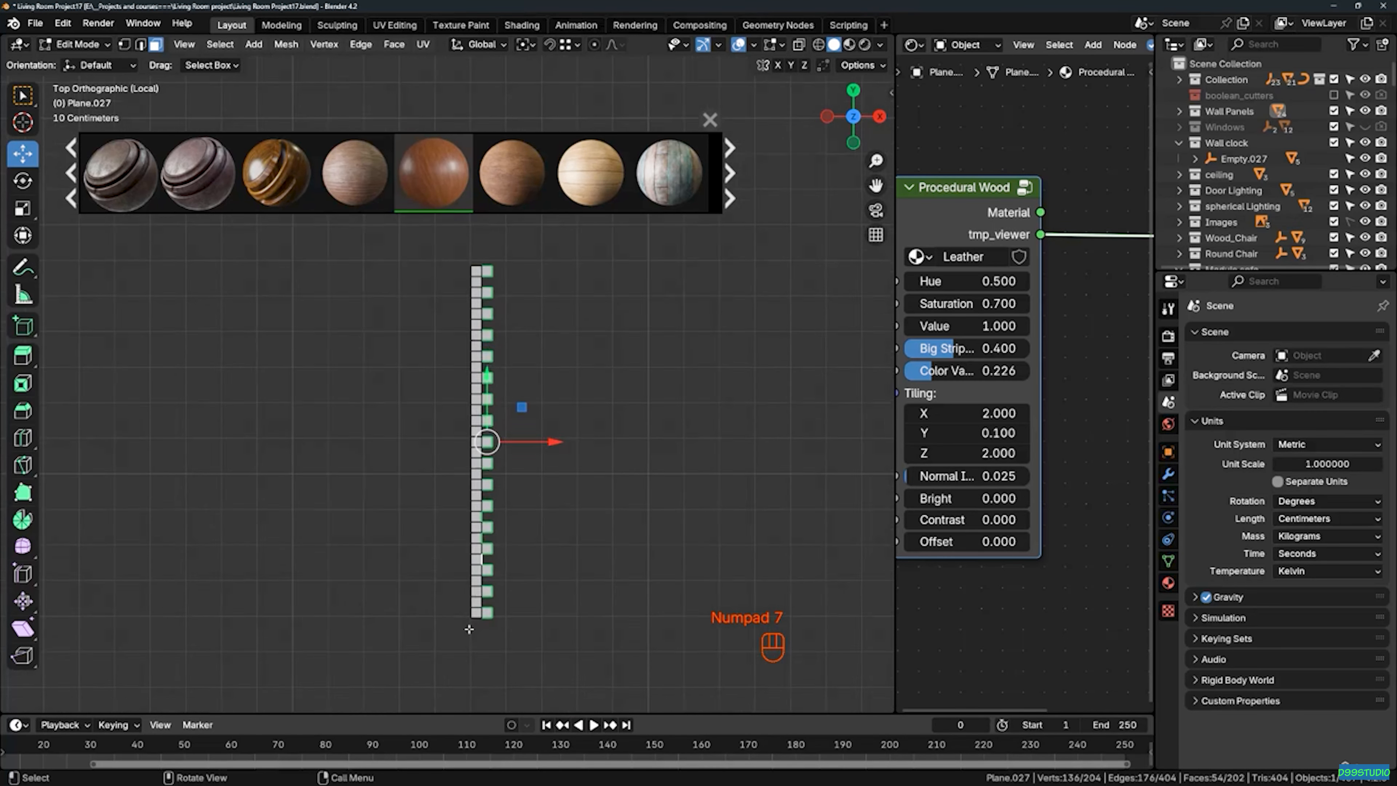
middle_click_drag(553, 368, 601, 443, "shift")
key("alt+z")
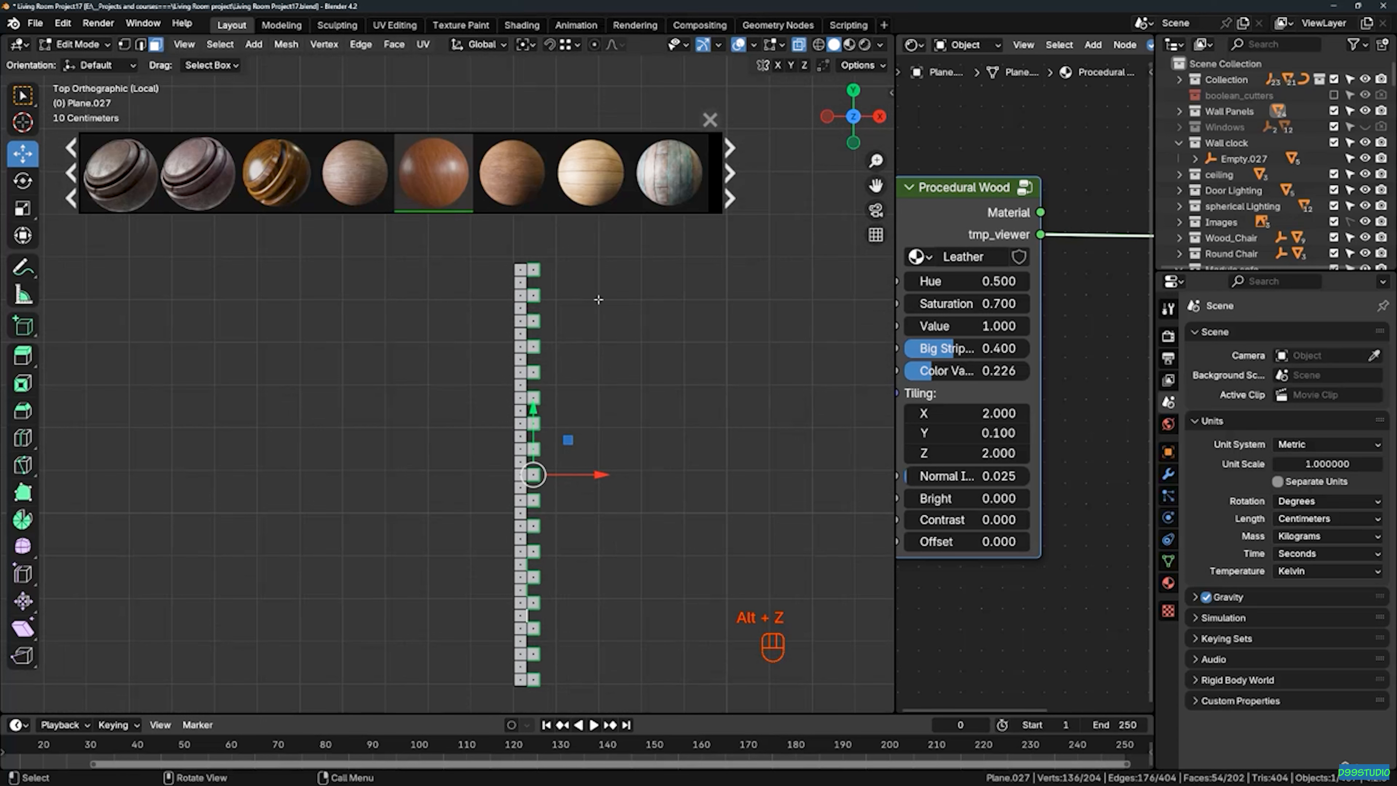
left_click_drag(612, 236, 522, 695)
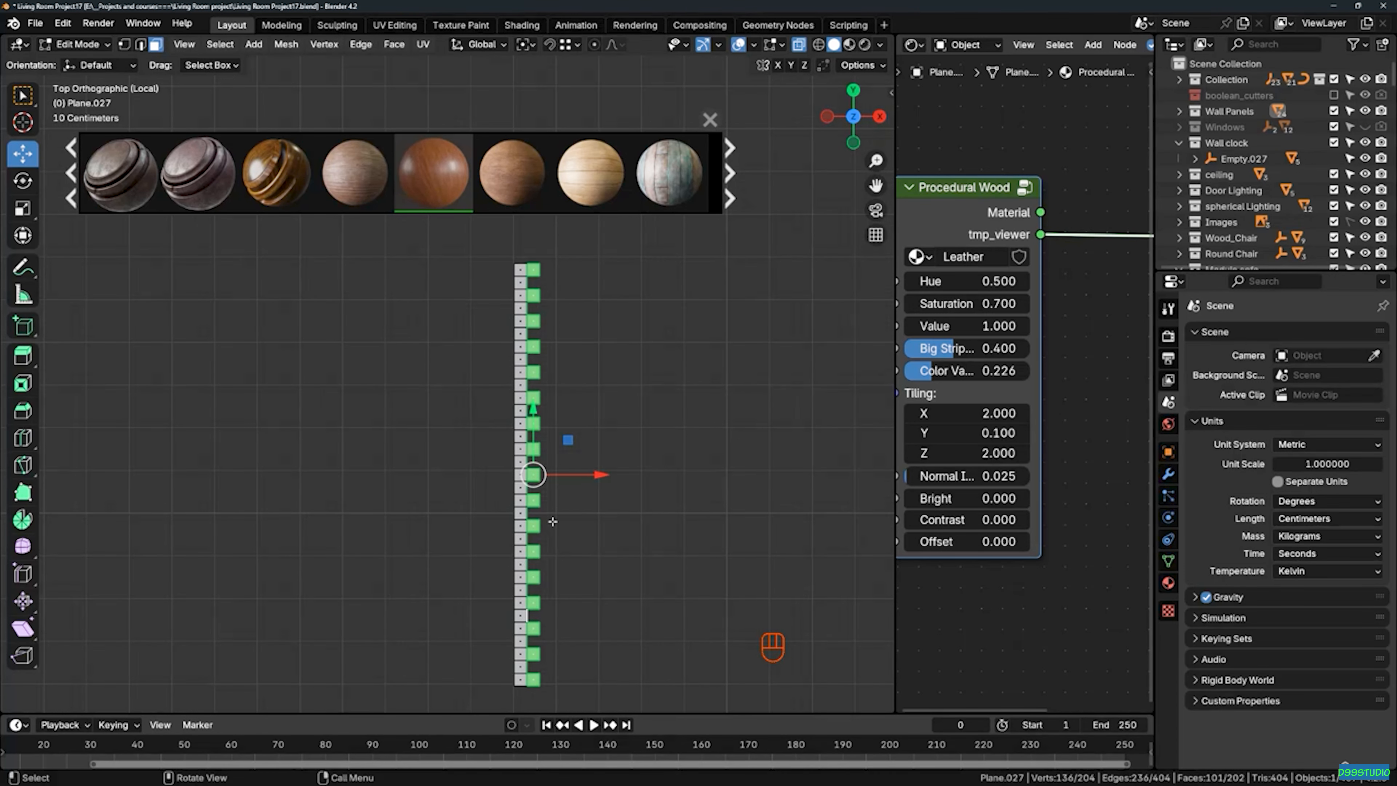
Deselect the slats' top and bottom end faces, keeping only the long vertical faces selected
key("KP_1")
scroll(492, 411, "down", 5)
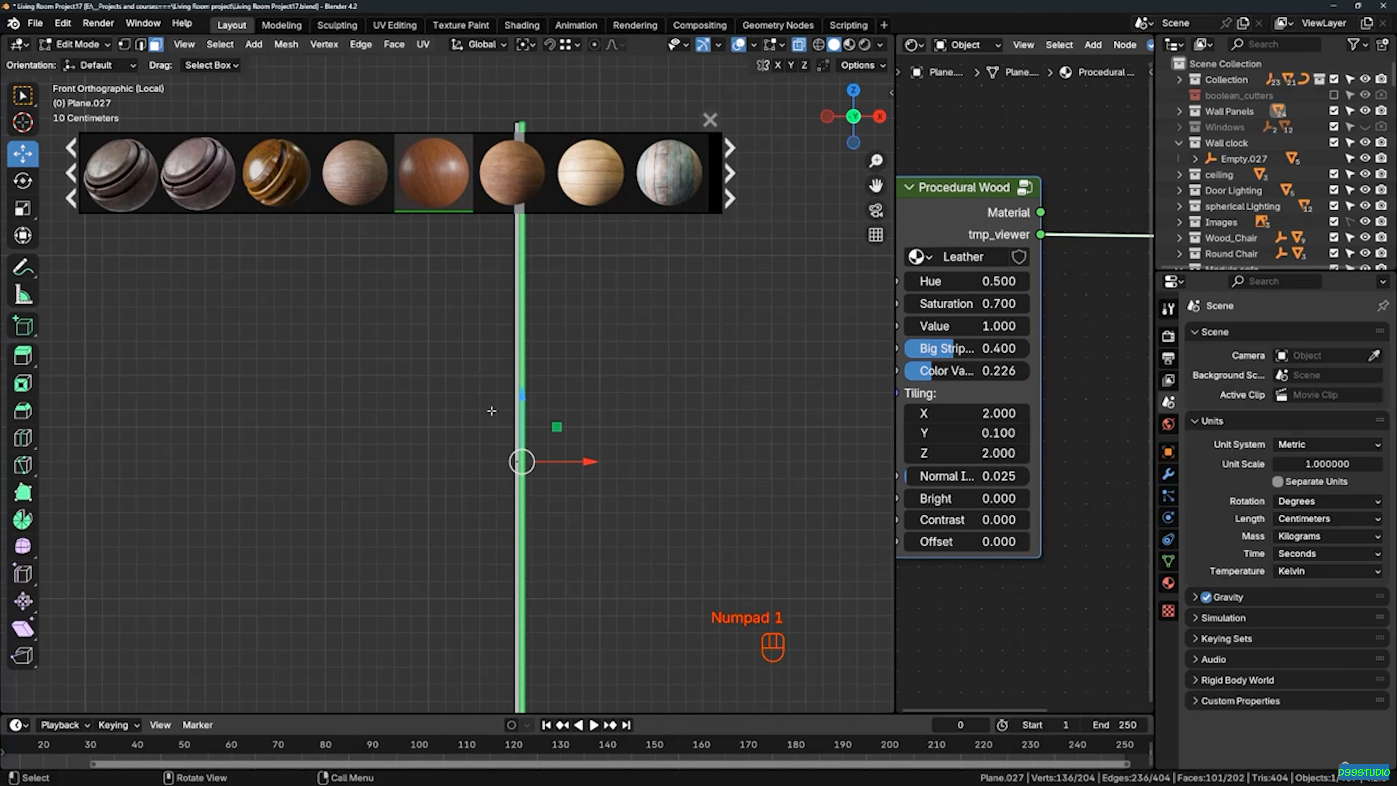
scroll(516, 430, "down", 3)
middle_click_drag(531, 358, 551, 467, "shift")
scroll(544, 365, "up", 16)
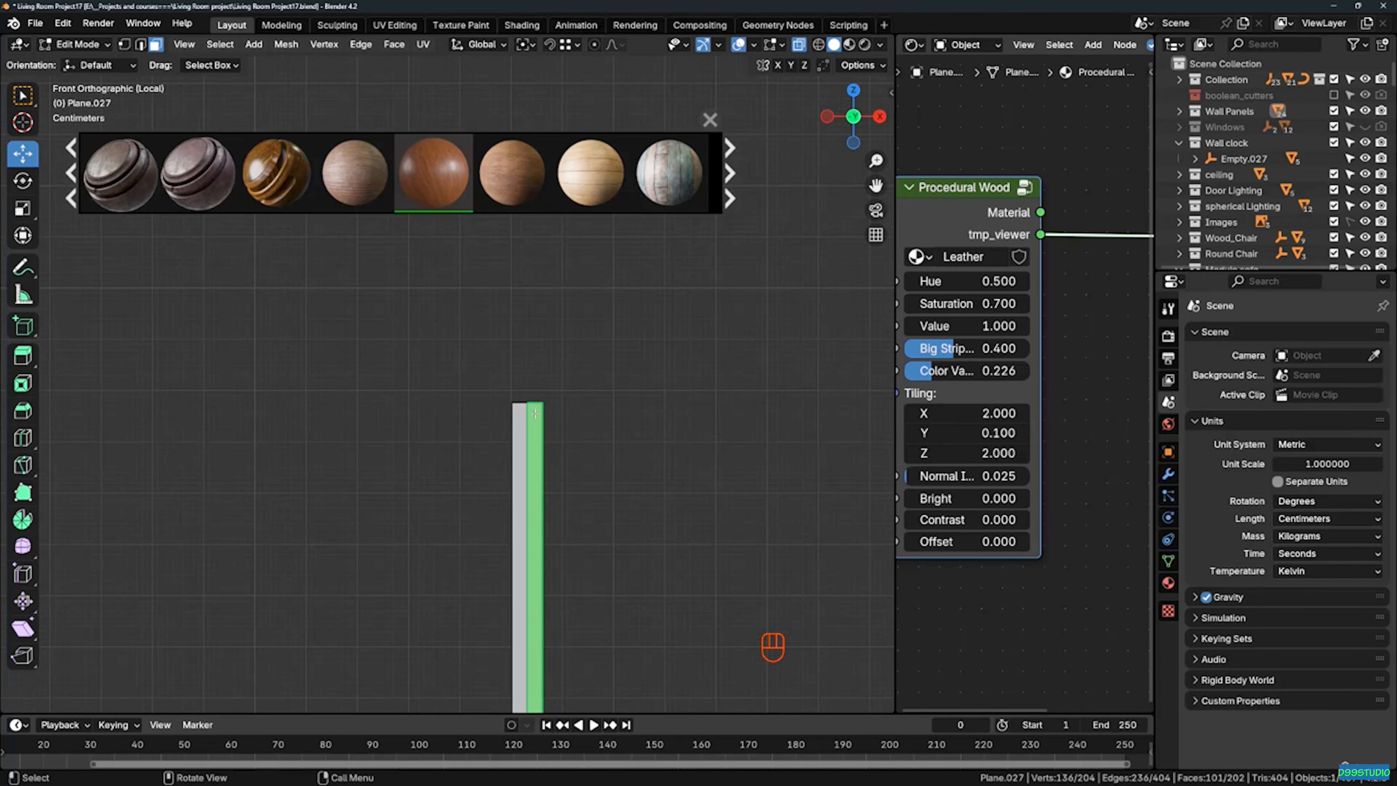
middle_click_drag(481, 358, 469, 397)
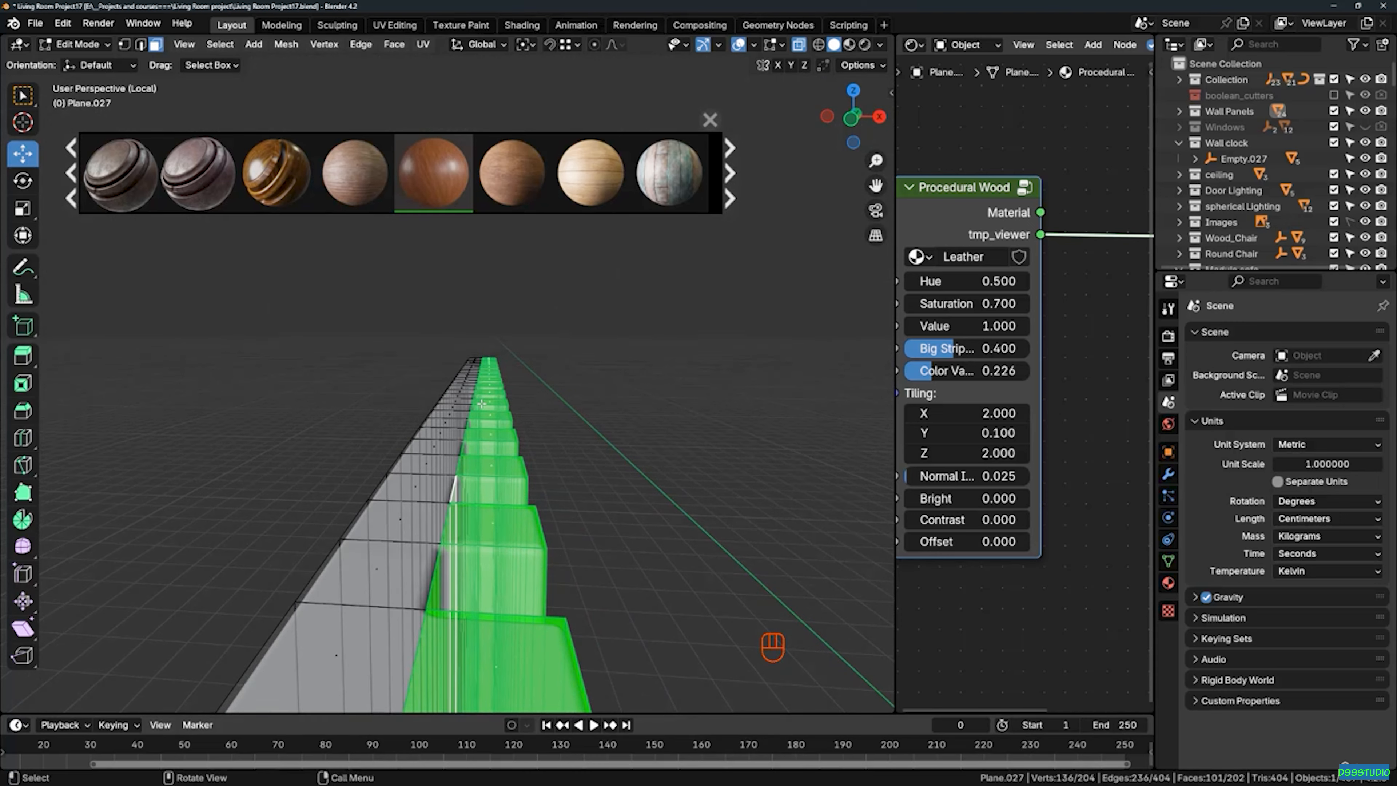
key("KP_1")
key("KP_3")
key("KP_1")
left_click_drag(467, 401, 601, 335)
middle_click_drag(497, 278, 487, 454)
left_click_drag(466, 456, 509, 513, "ctrl")
middle_click_drag(498, 498, 428, 529)
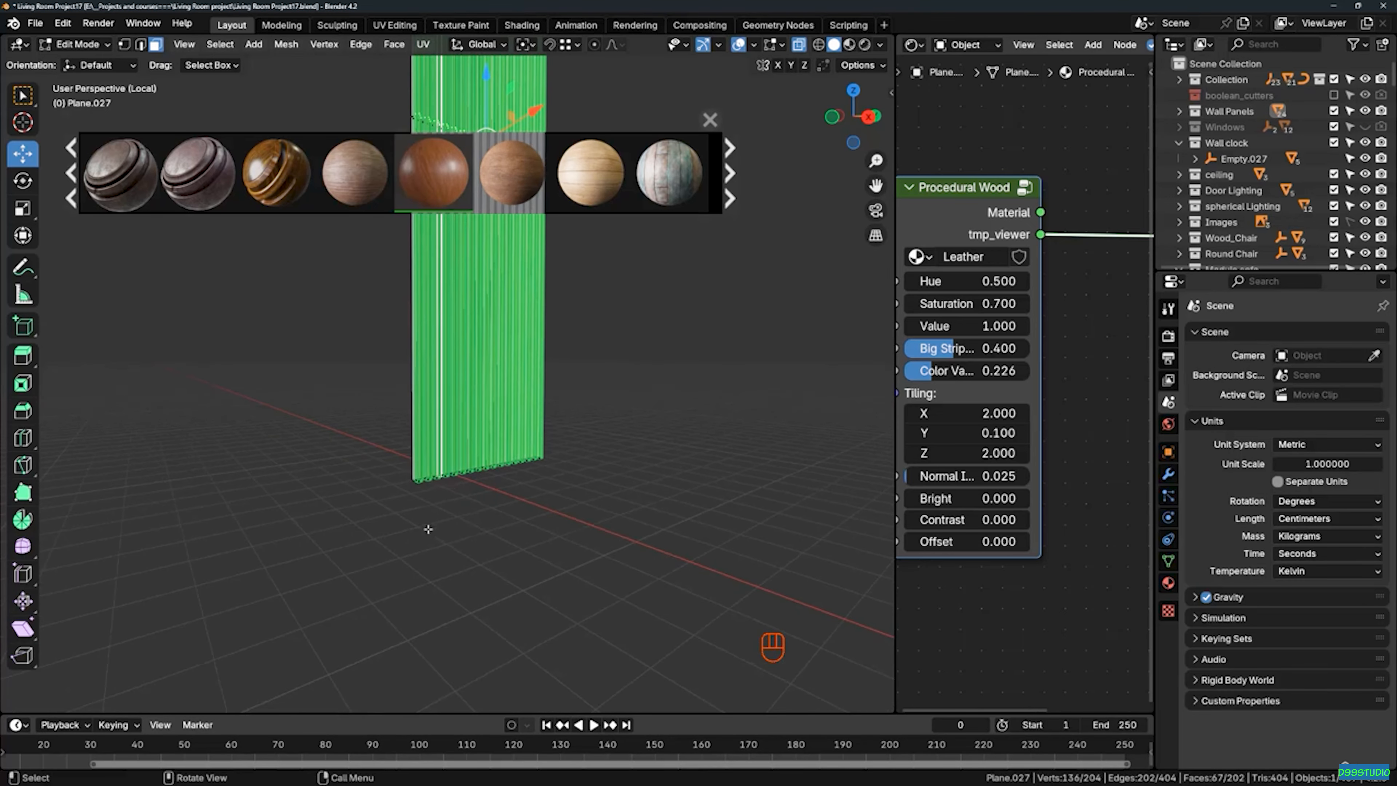
scroll(547, 465, "down", 3)
middle_click_drag(550, 465, 569, 517)
Turn off X-ray display and check the face selection along the panel's upper edge
key("z")
key("alt+z")
middle_click_drag(512, 355, 446, 340)
middle_click_drag(527, 300, 519, 498, "shift")
scroll(541, 308, "up", 6)
middle_click_drag(542, 308, 556, 399)
Shrink the 3D viewport, split the shader node area and turn its lower part into a UV Editor
left_click_drag(895, 371, 549, 367)
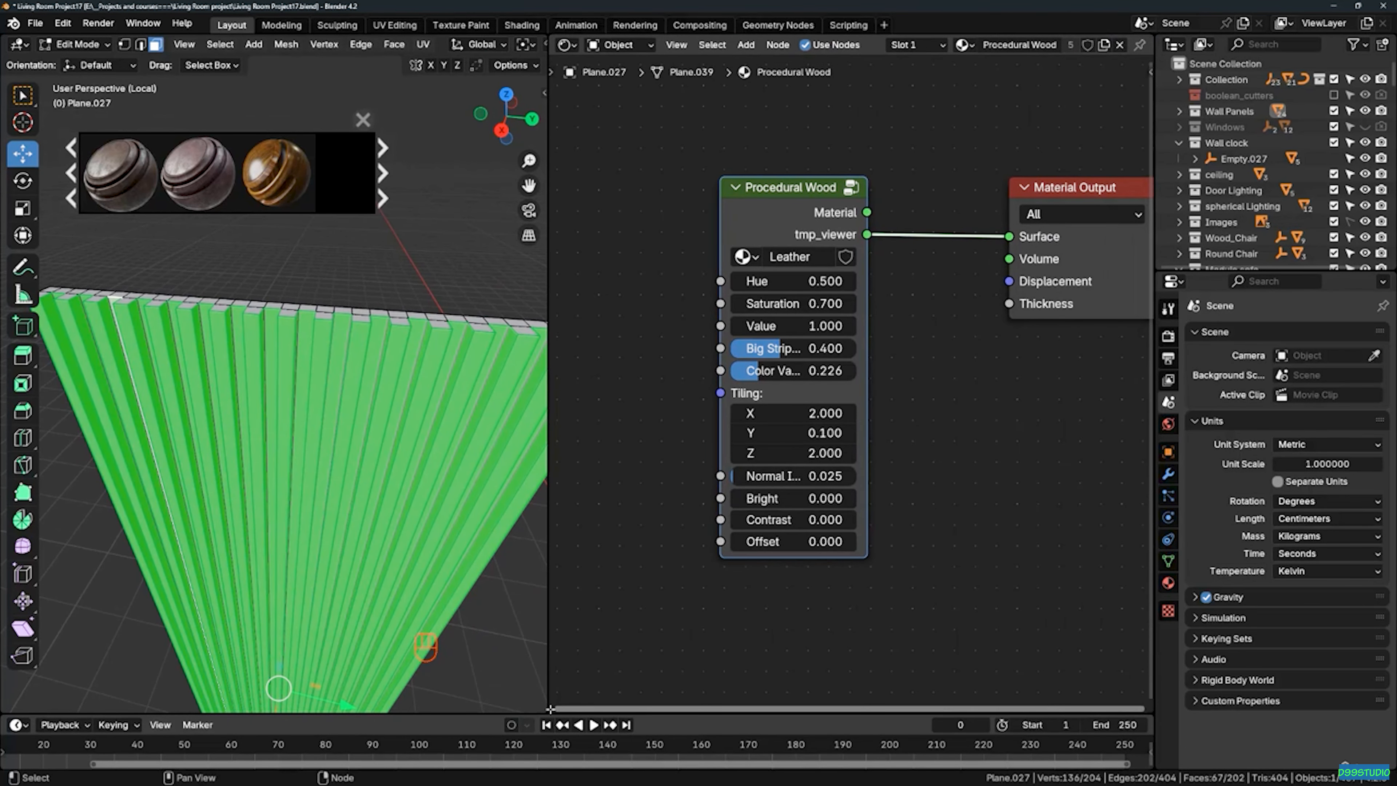
left_click_drag(550, 708, 547, 252)
left_click(566, 257)
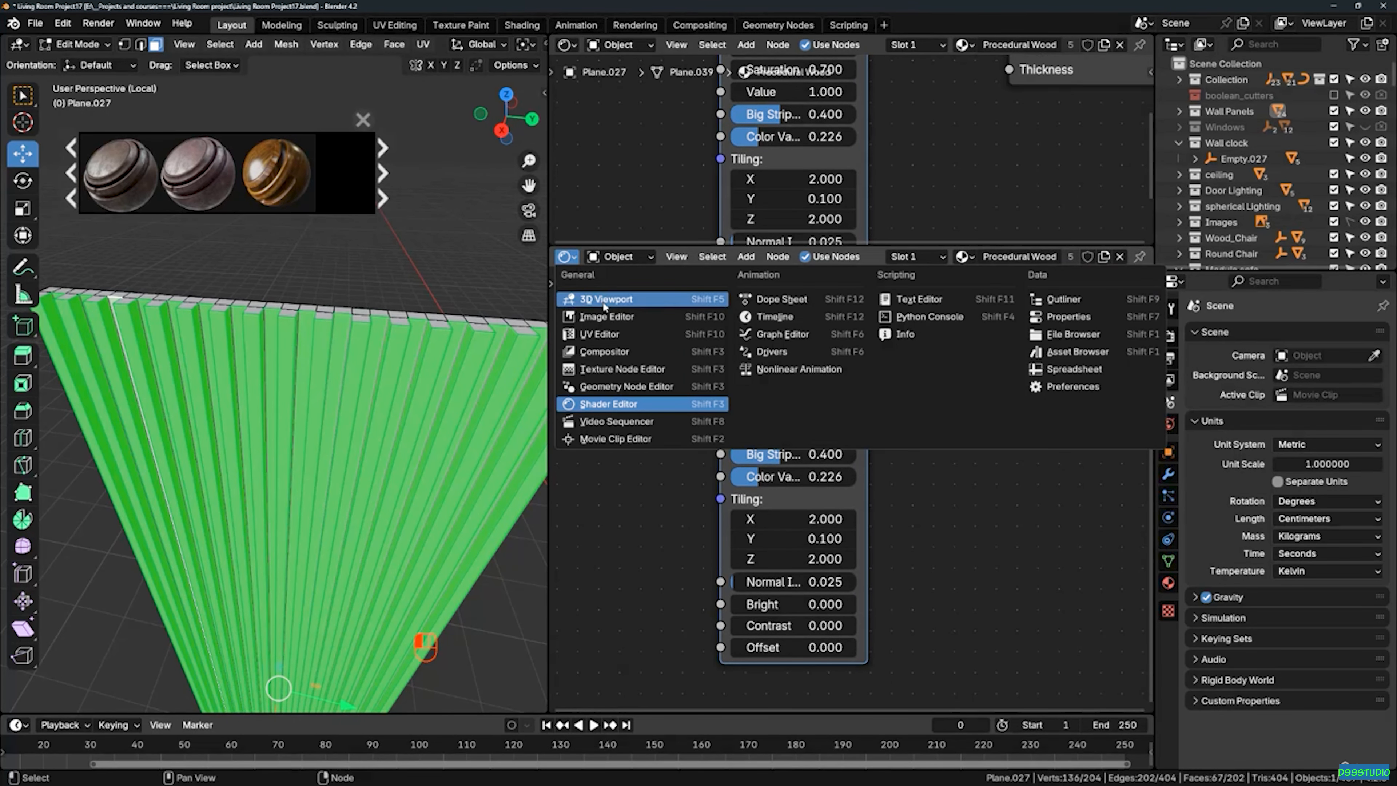
left_click(616, 334)
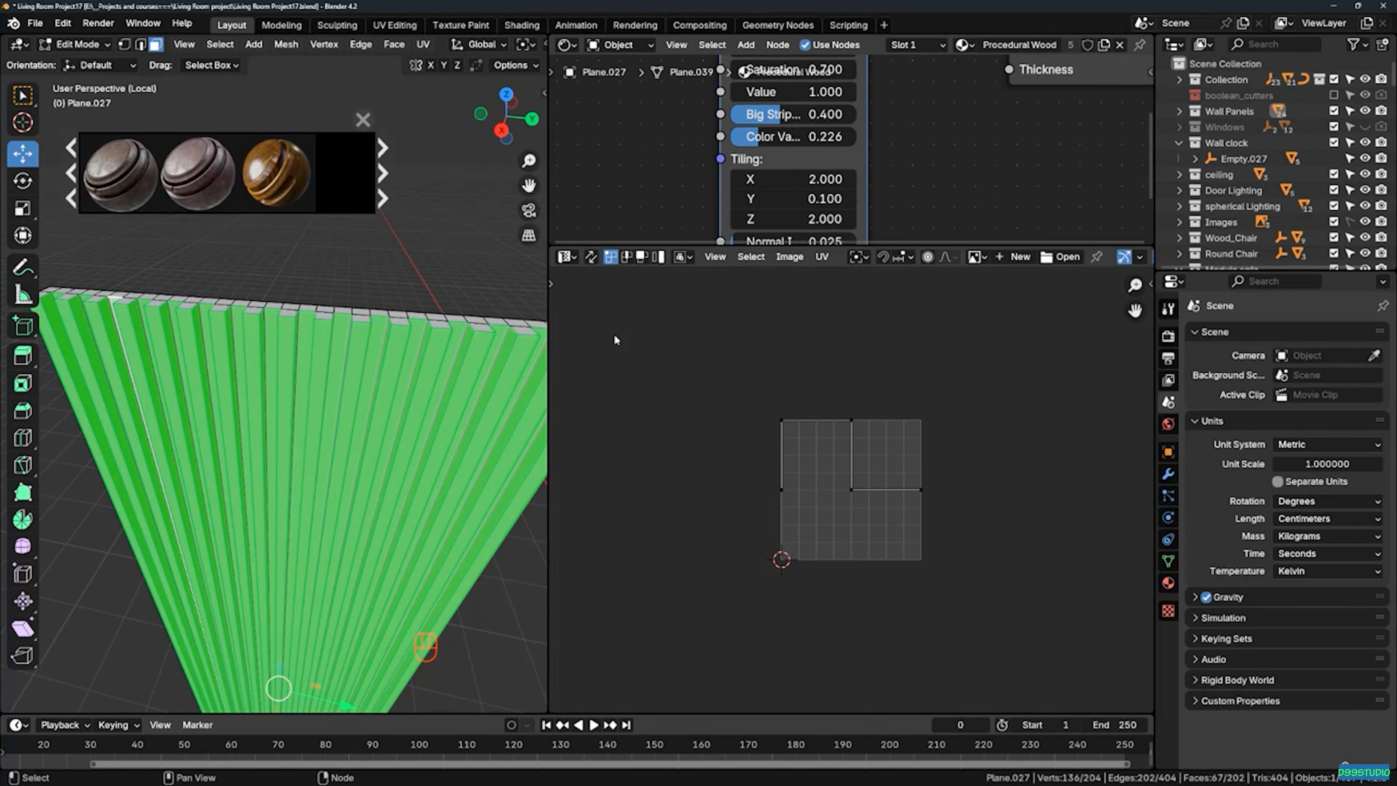
middle_click_drag(264, 419, 222, 377)
Select all UVs of the slat faces, unwrap them and expand the Unwrap operation's settings
middle_click_drag(866, 520, 881, 494)
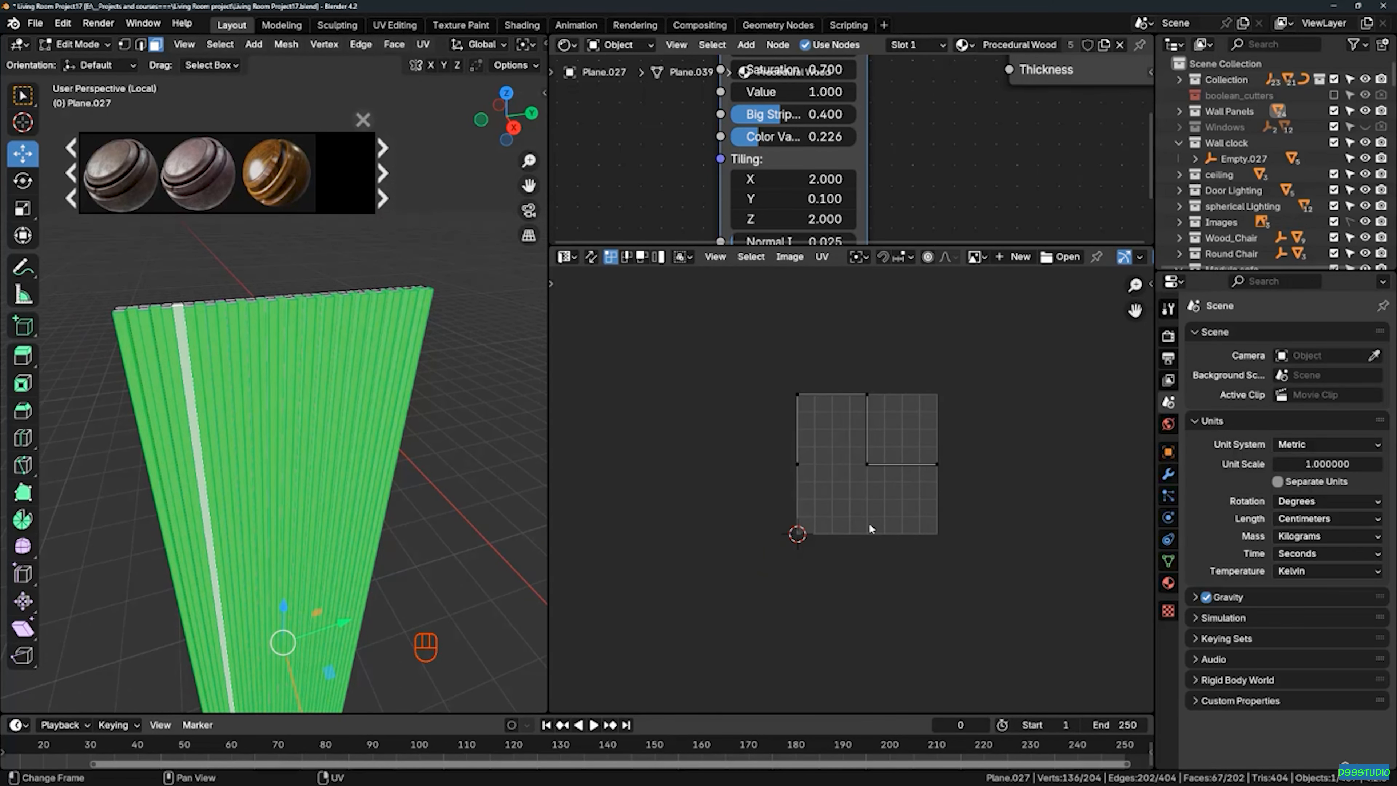
key("a")
middle_click_drag(333, 398, 358, 386)
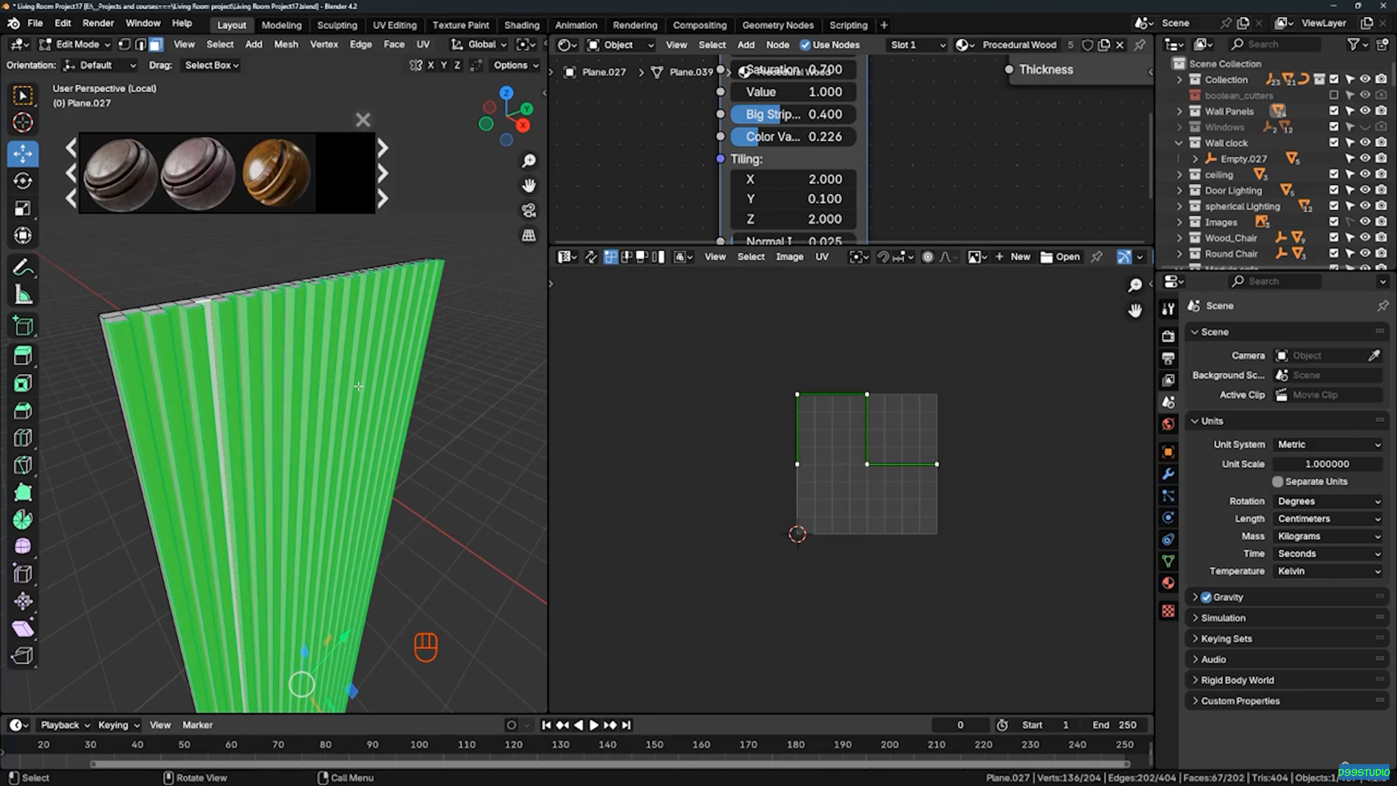
middle_click_drag(273, 359, 246, 369, "shift")
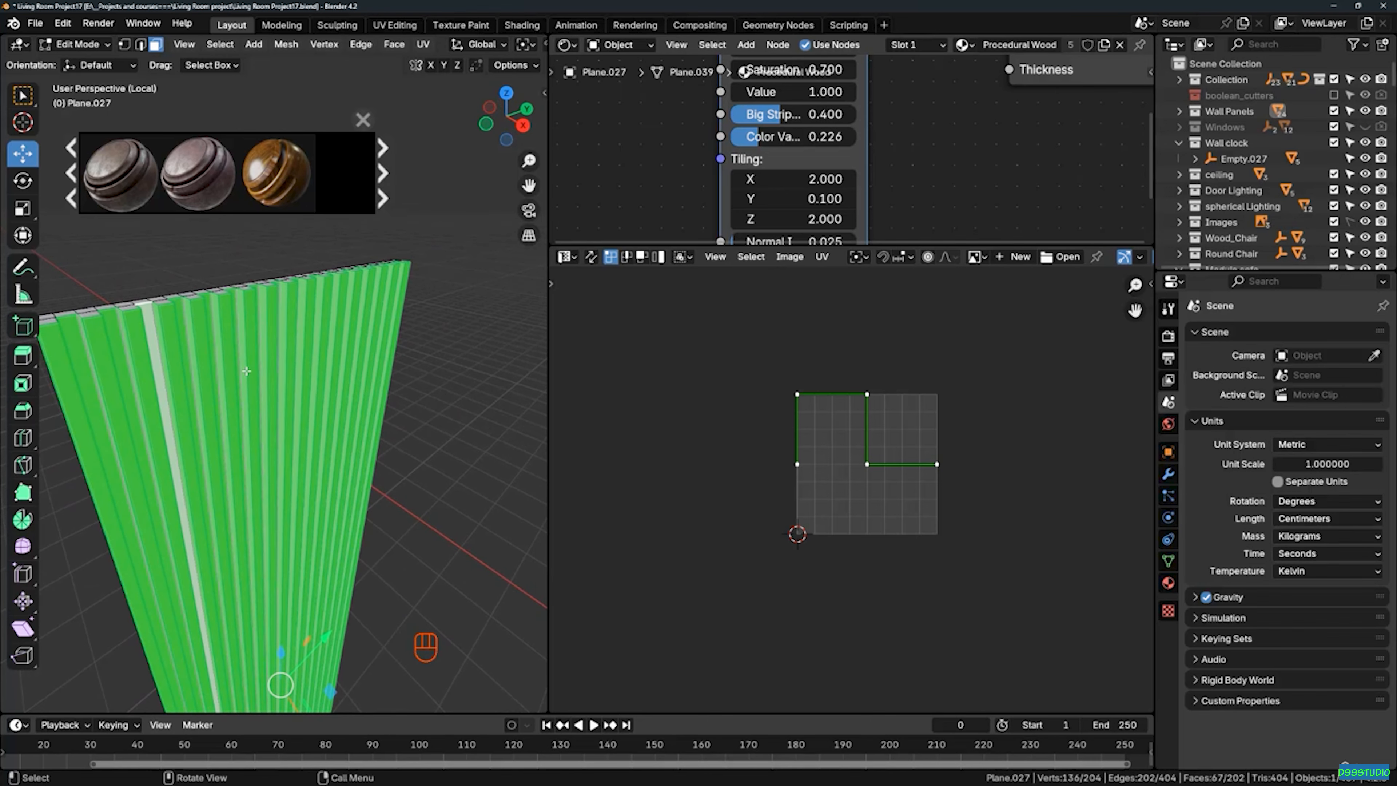
middle_click_drag(822, 439, 794, 439)
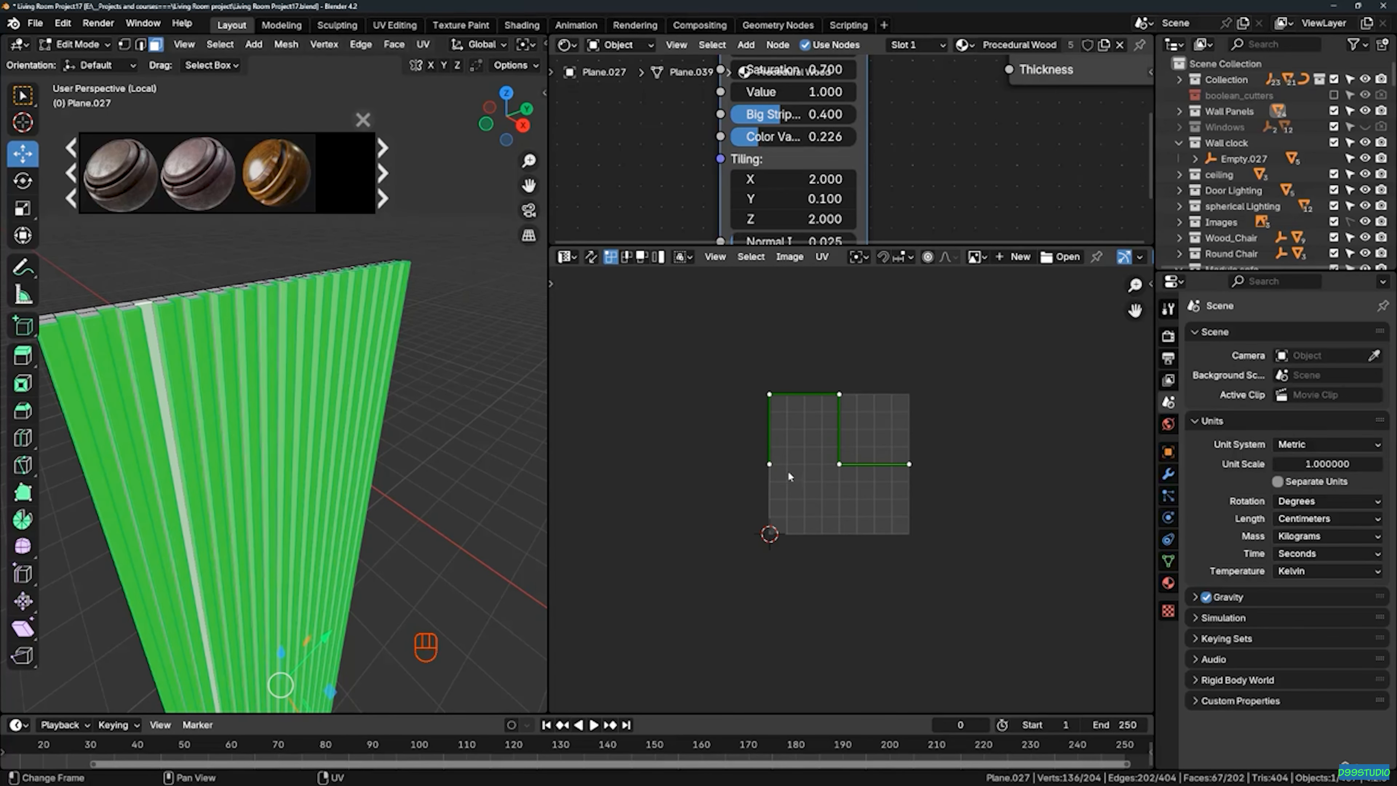
key("u")
left_click(825, 468)
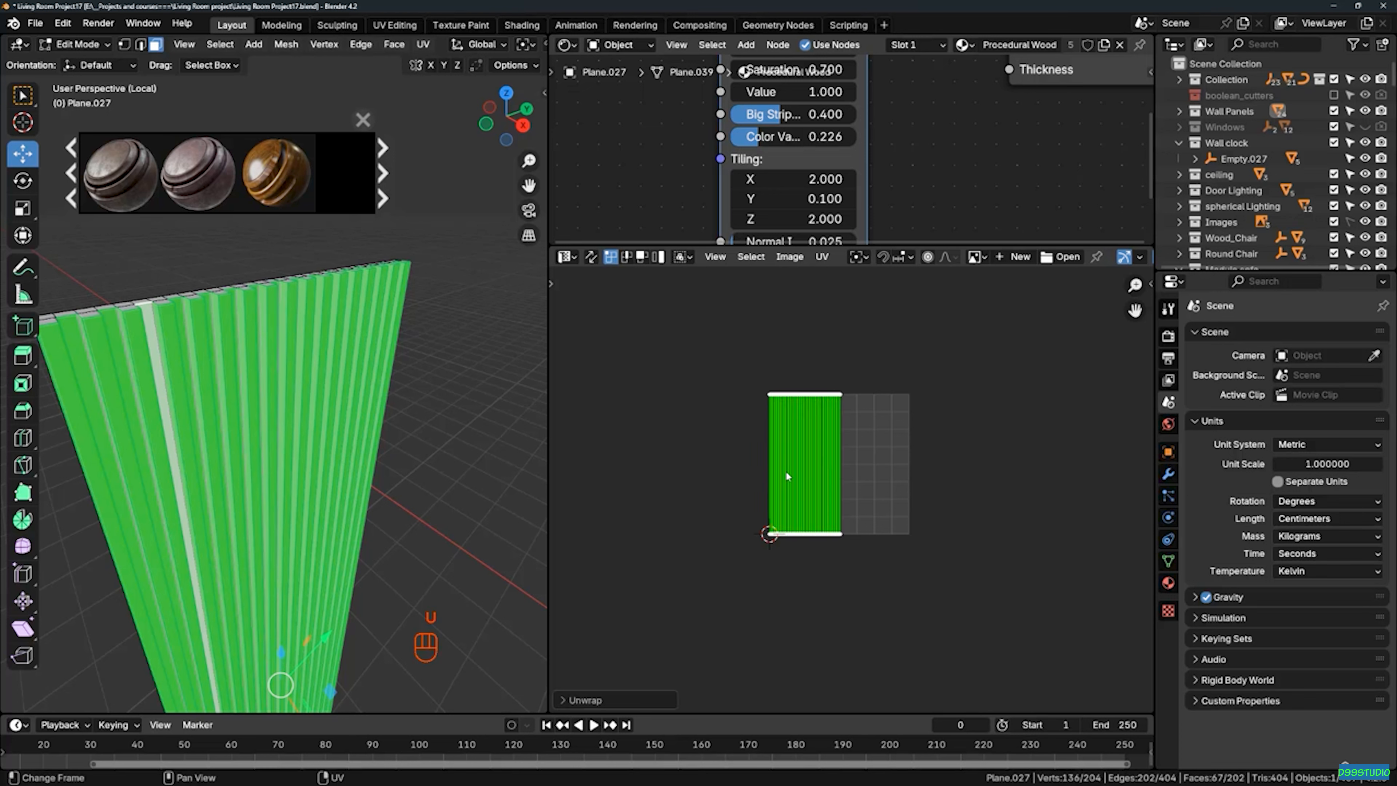
left_click(587, 702)
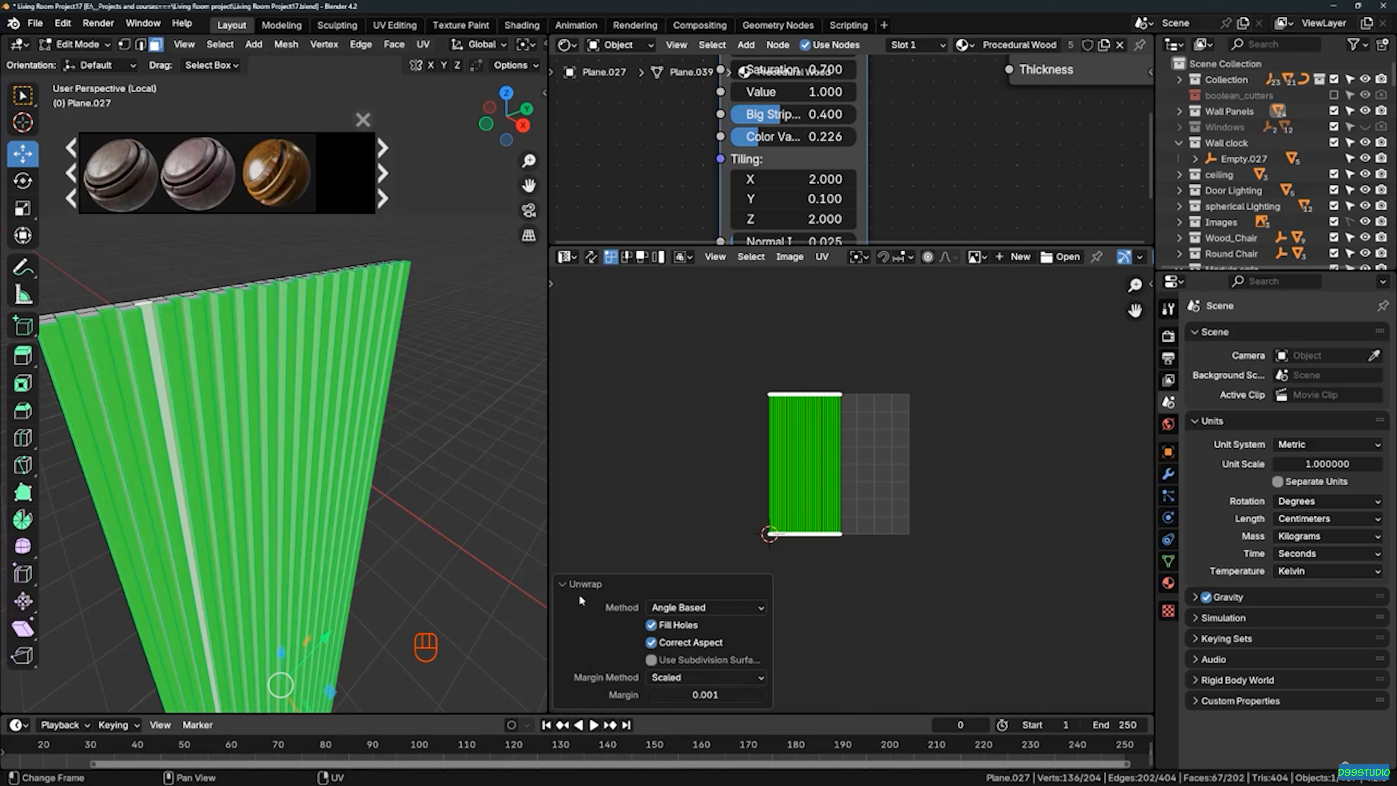
Set the slat unwrap method to Conformal and check the straightened UV strips up close
left_click(668, 608)
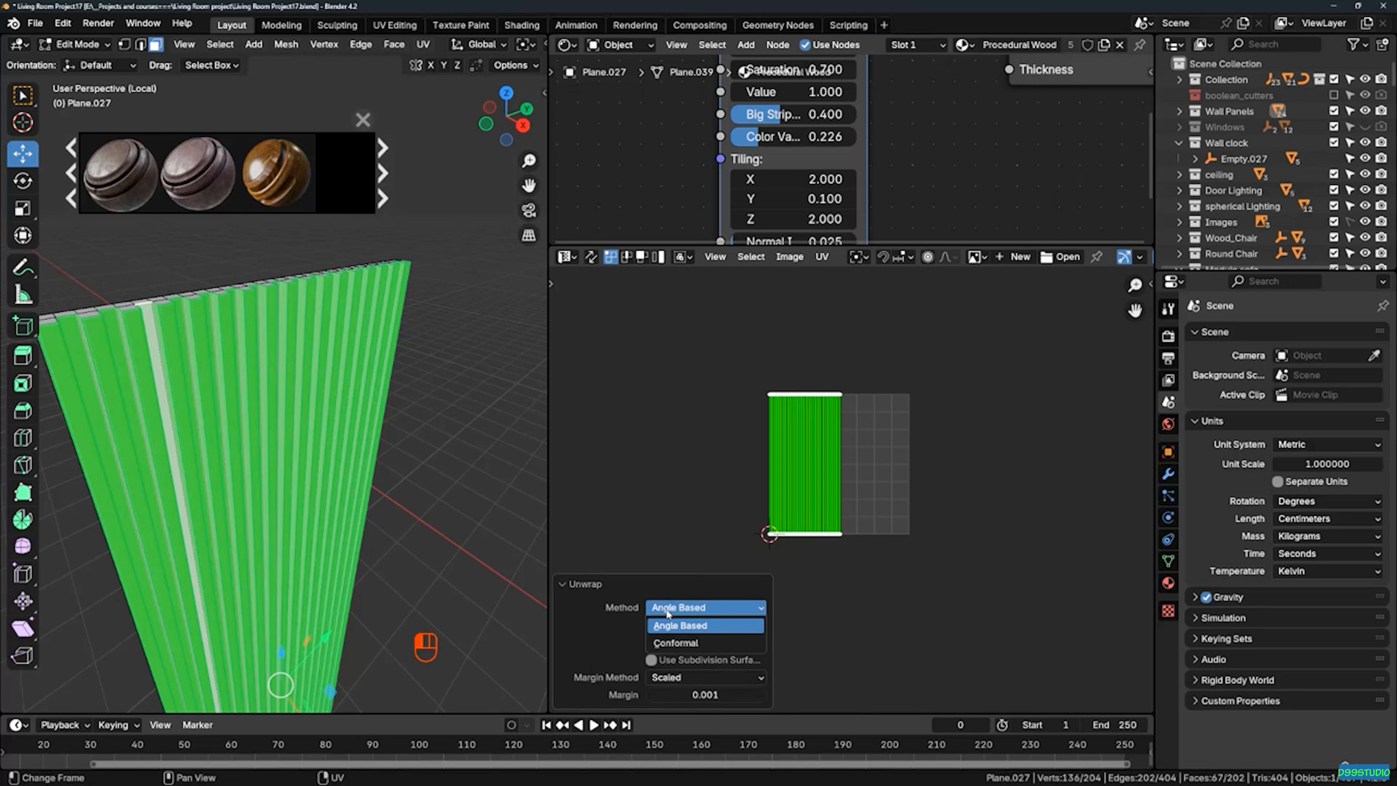
left_click(685, 644)
scroll(812, 399, "up", 6)
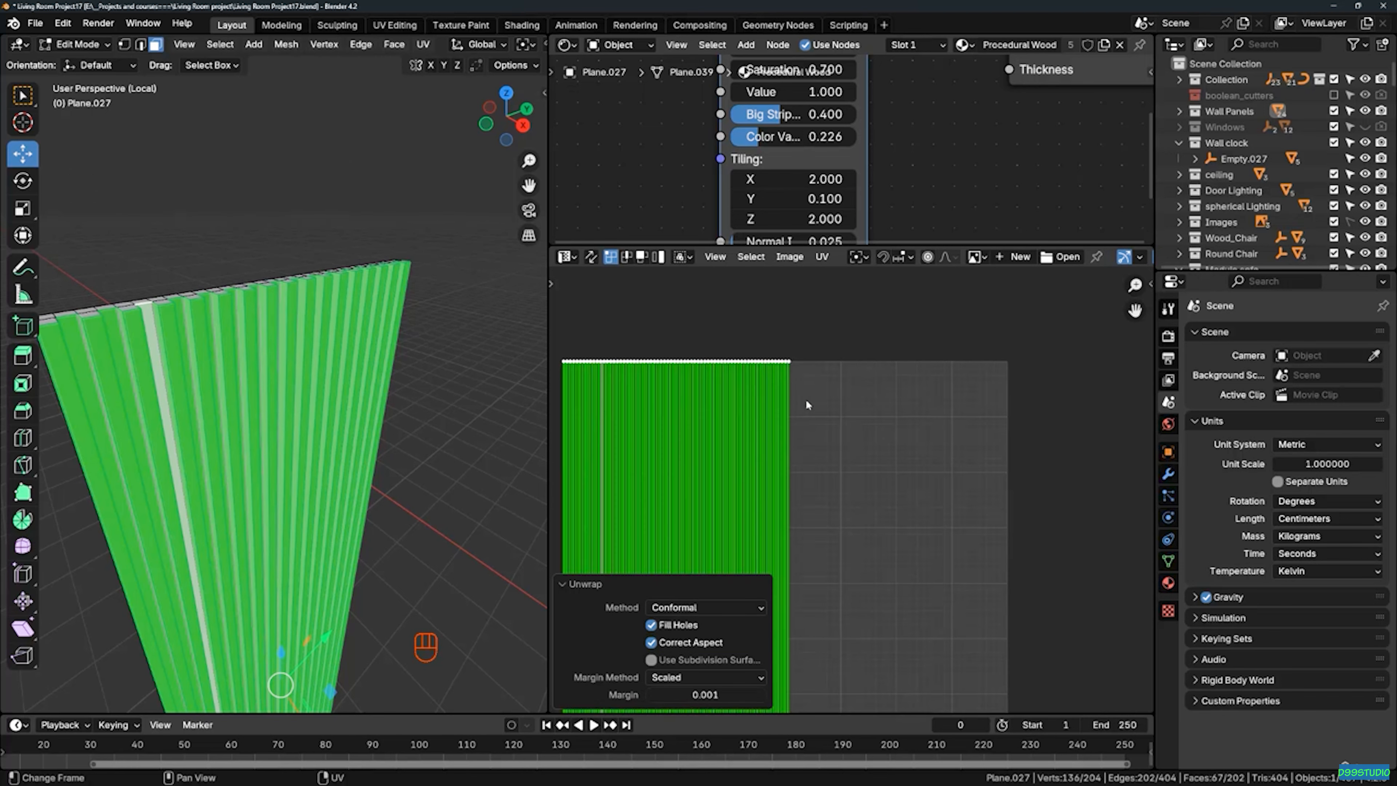
middle_click_drag(617, 367, 826, 360)
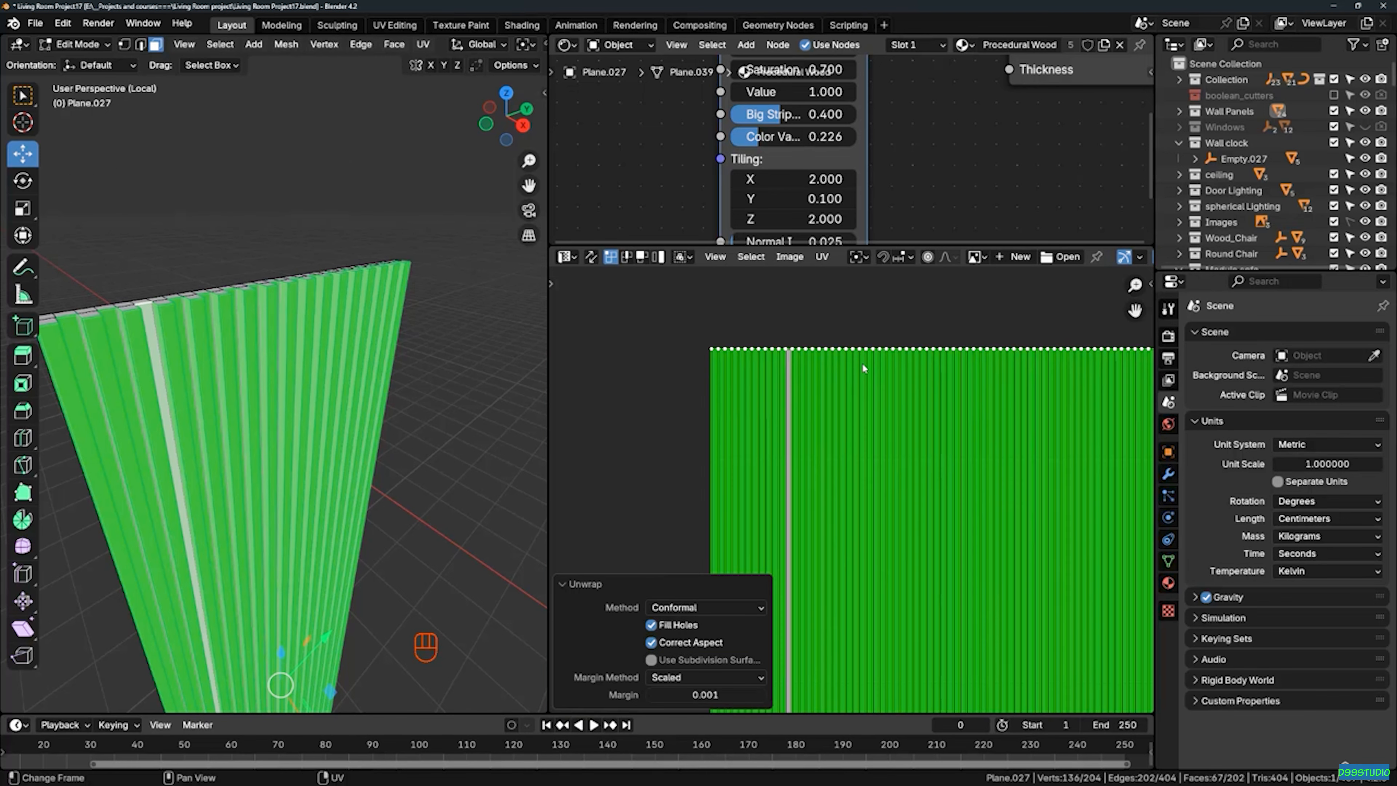
Return to Object Mode with nothing selected, preview the slats' wood material, and exit isolation to compare their grain with the neighbouring panels
middle_click_drag(403, 339, 360, 317)
key("Tab")
key("alt+a")
key("z")
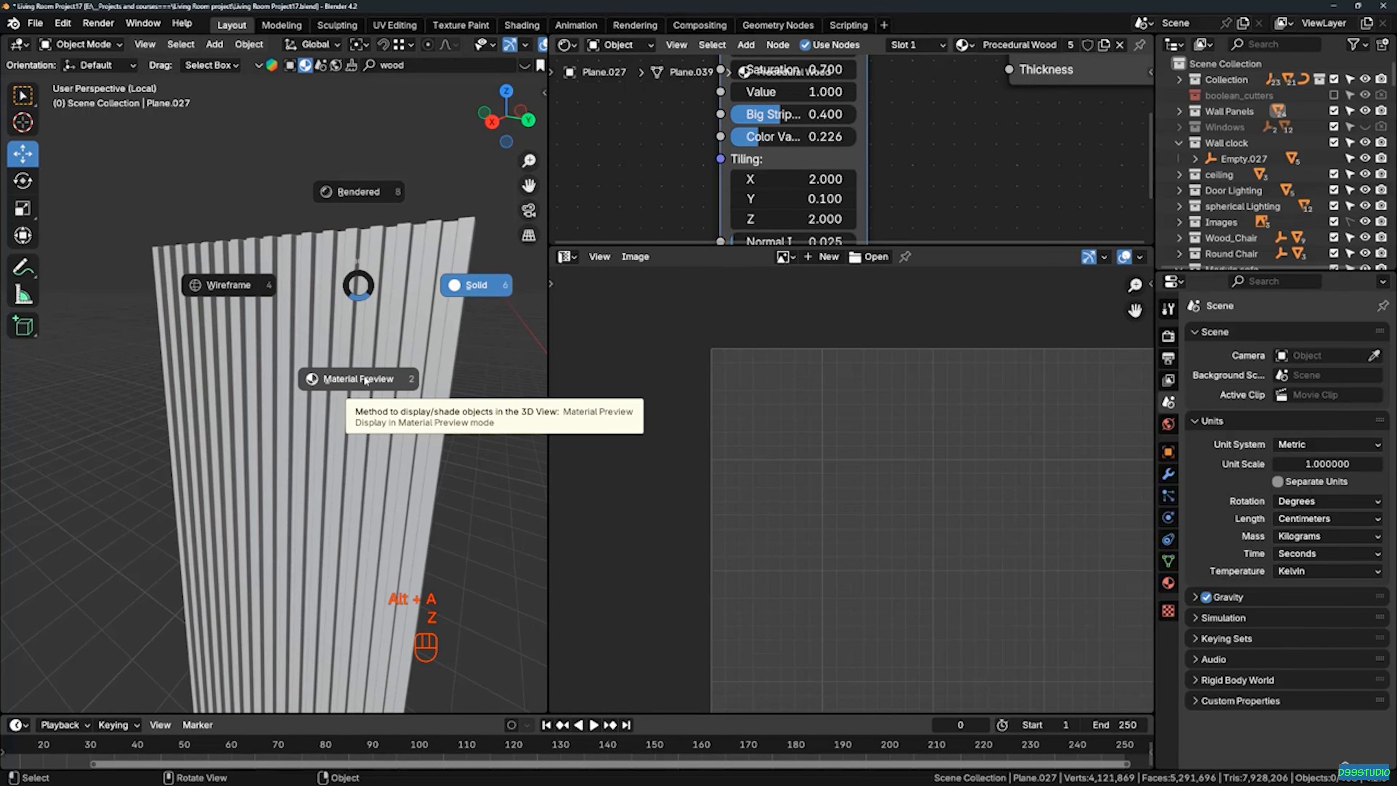
left_click(365, 380)
middle_click_drag(339, 332, 297, 300)
scroll(343, 438, "down", 4)
middle_click_drag(337, 419, 328, 418)
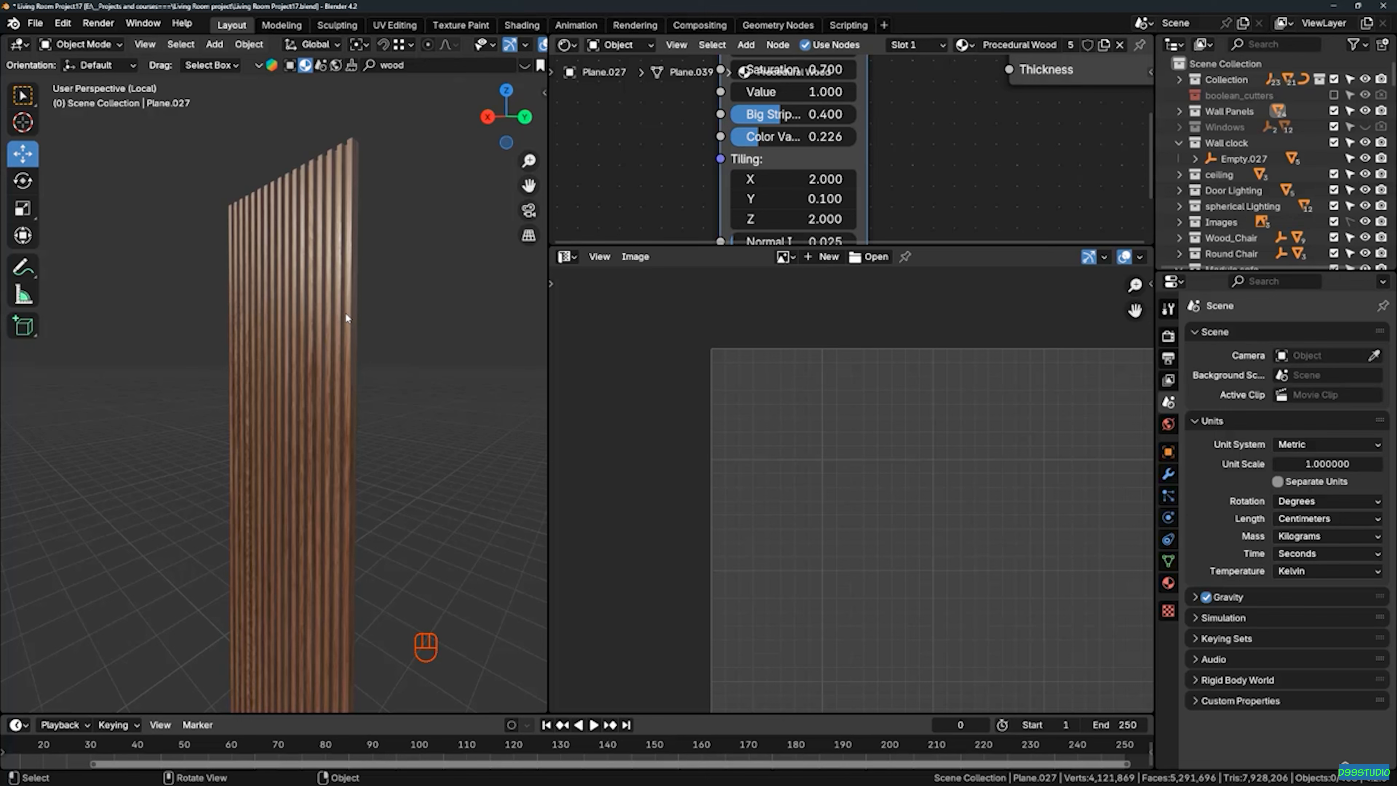
key("slash")
middle_click_drag(460, 347, 292, 371)
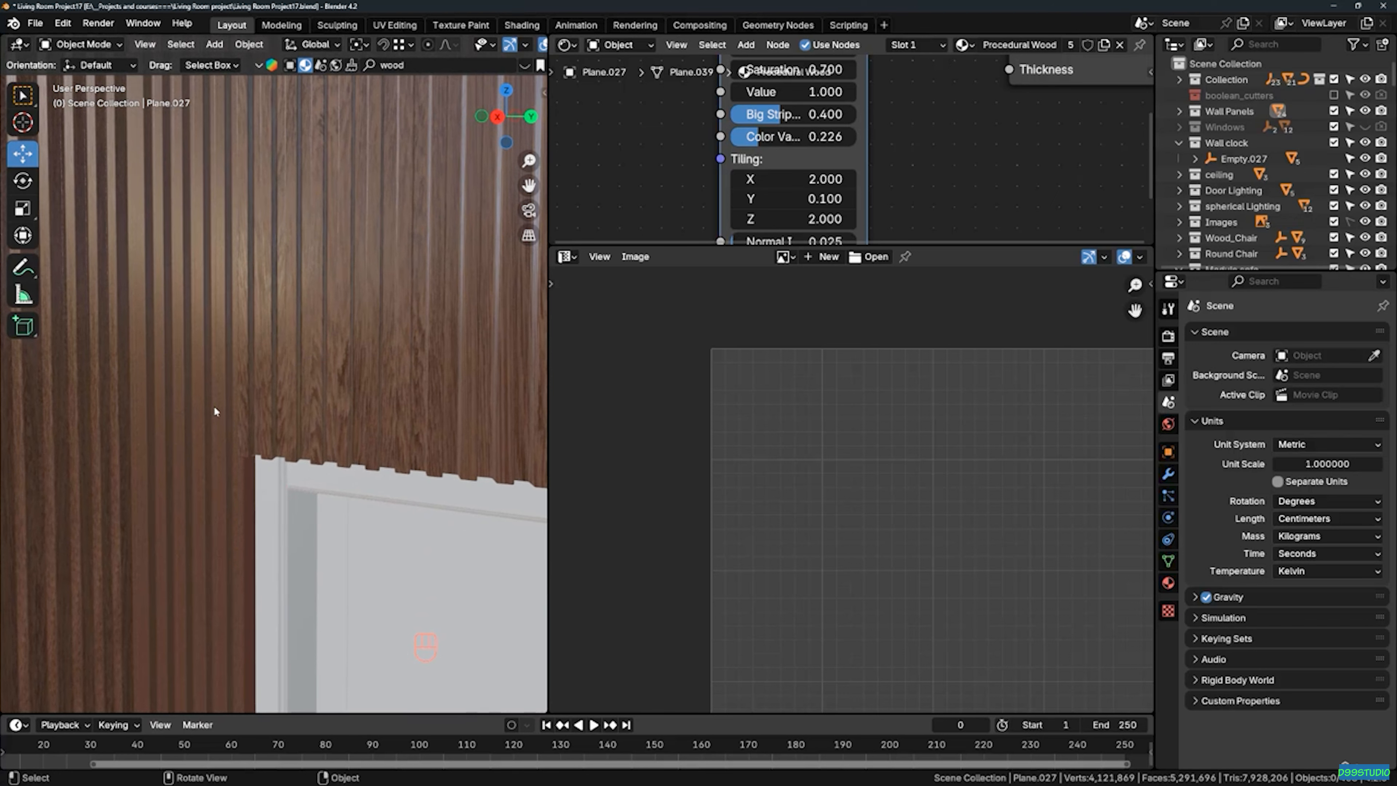
Isolate the slatted strips flanking the door in solid shading, widen the 3D viewport and enter Edit Mode on them
left_click(185, 405)
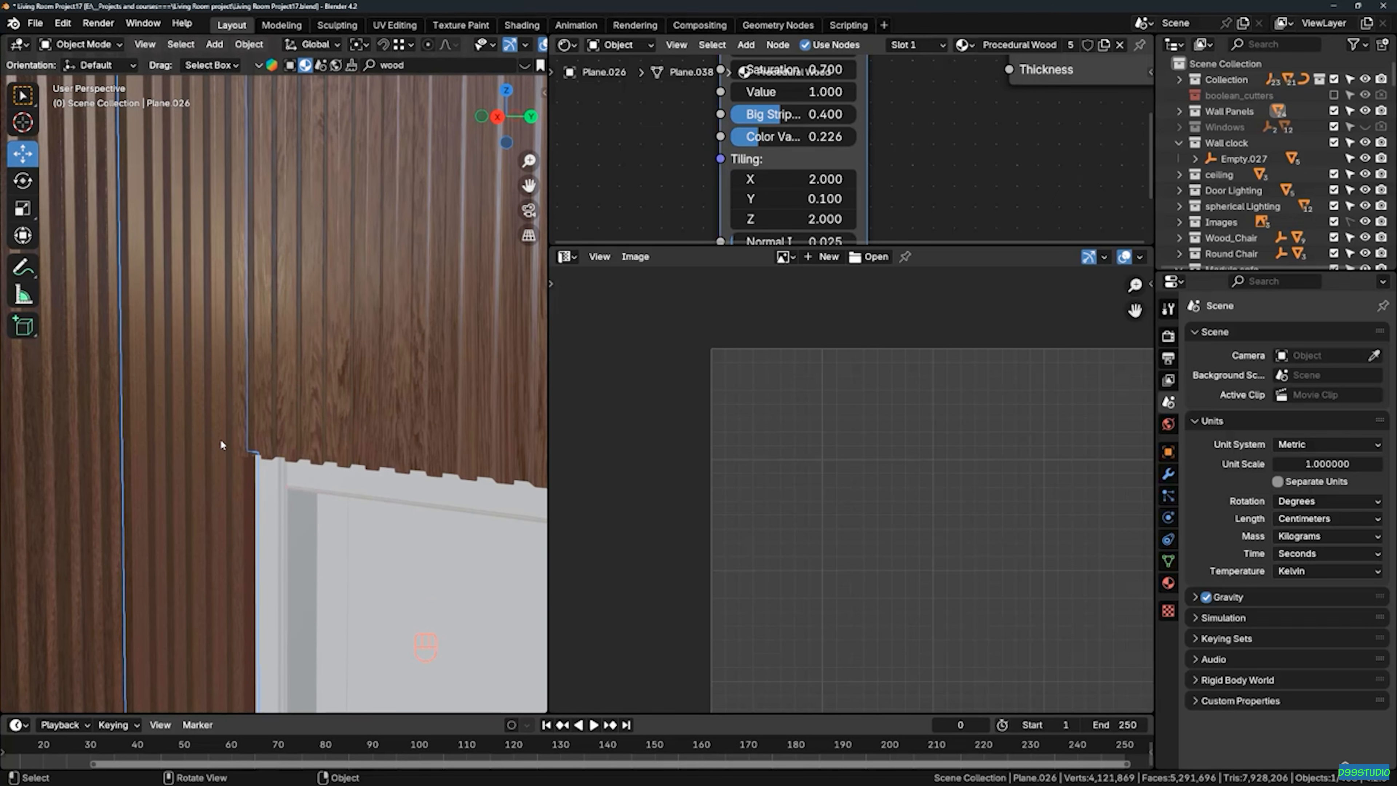
key("z")
key("KP_Divide")
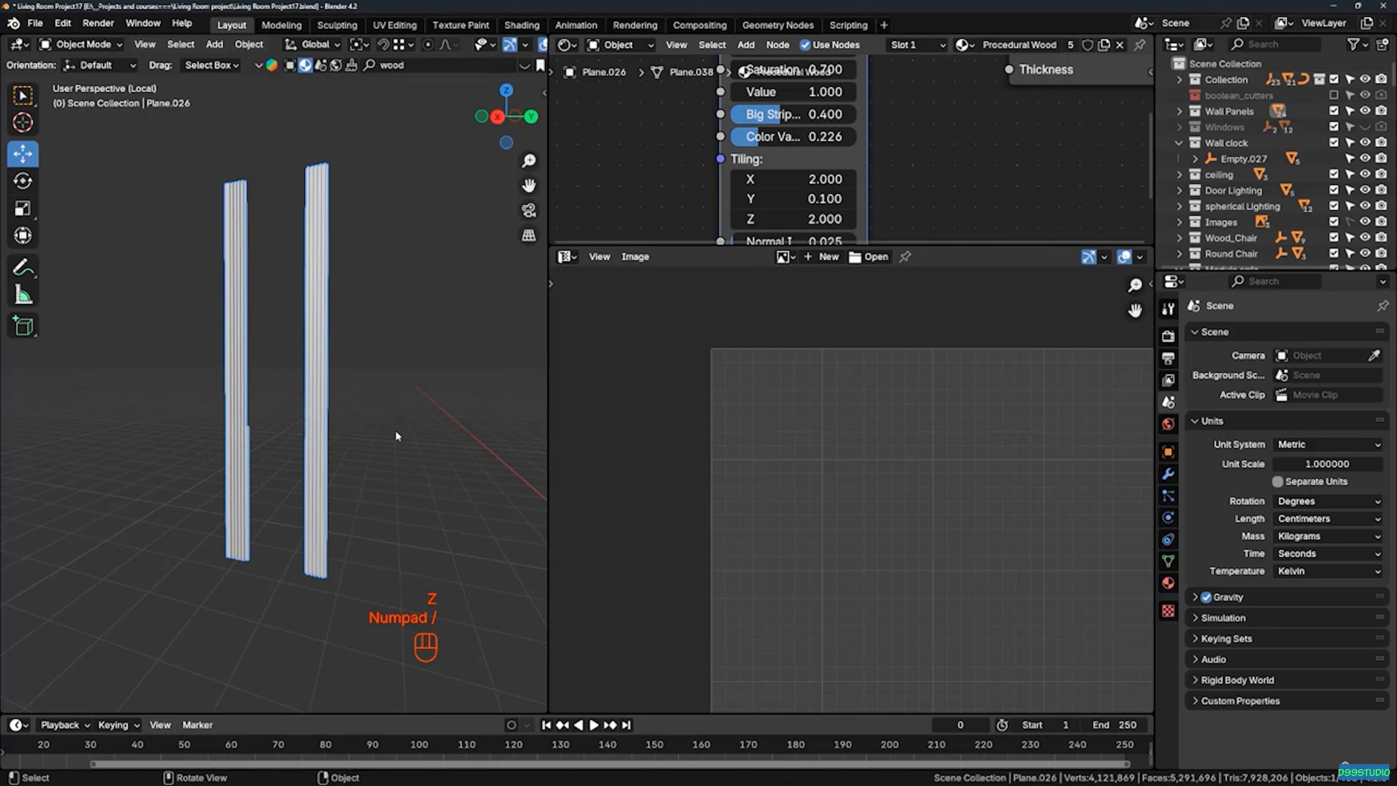
middle_click_drag(395, 431, 525, 383)
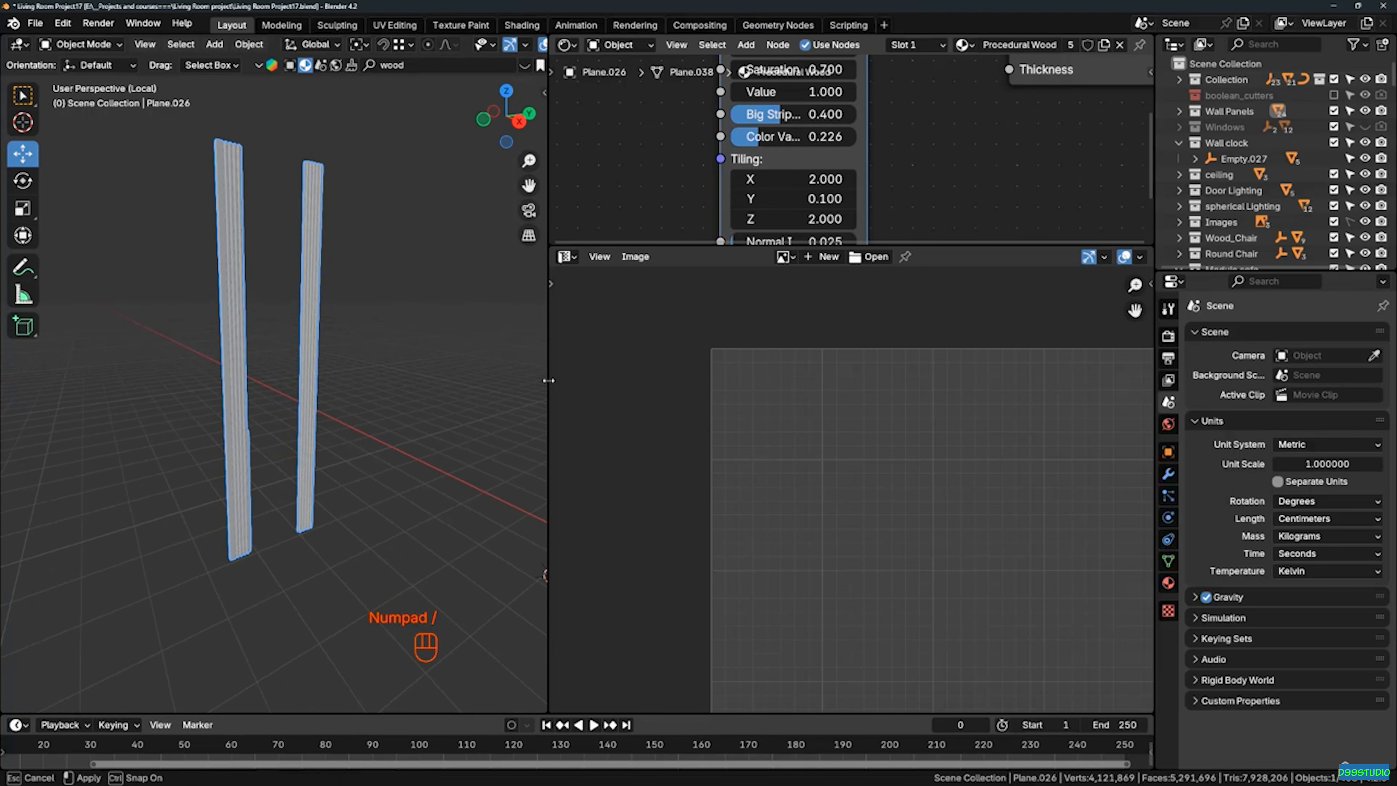
left_click_drag(549, 380, 692, 380)
key("Tab")
From the top view with see-through display, box-select the faces of both slatted strips
middle_click_drag(312, 344, 358, 330)
key("KP_7")
key("z")
middle_click_drag(324, 216, 392, 283, "shift")
left_click_drag(380, 180, 457, 484)
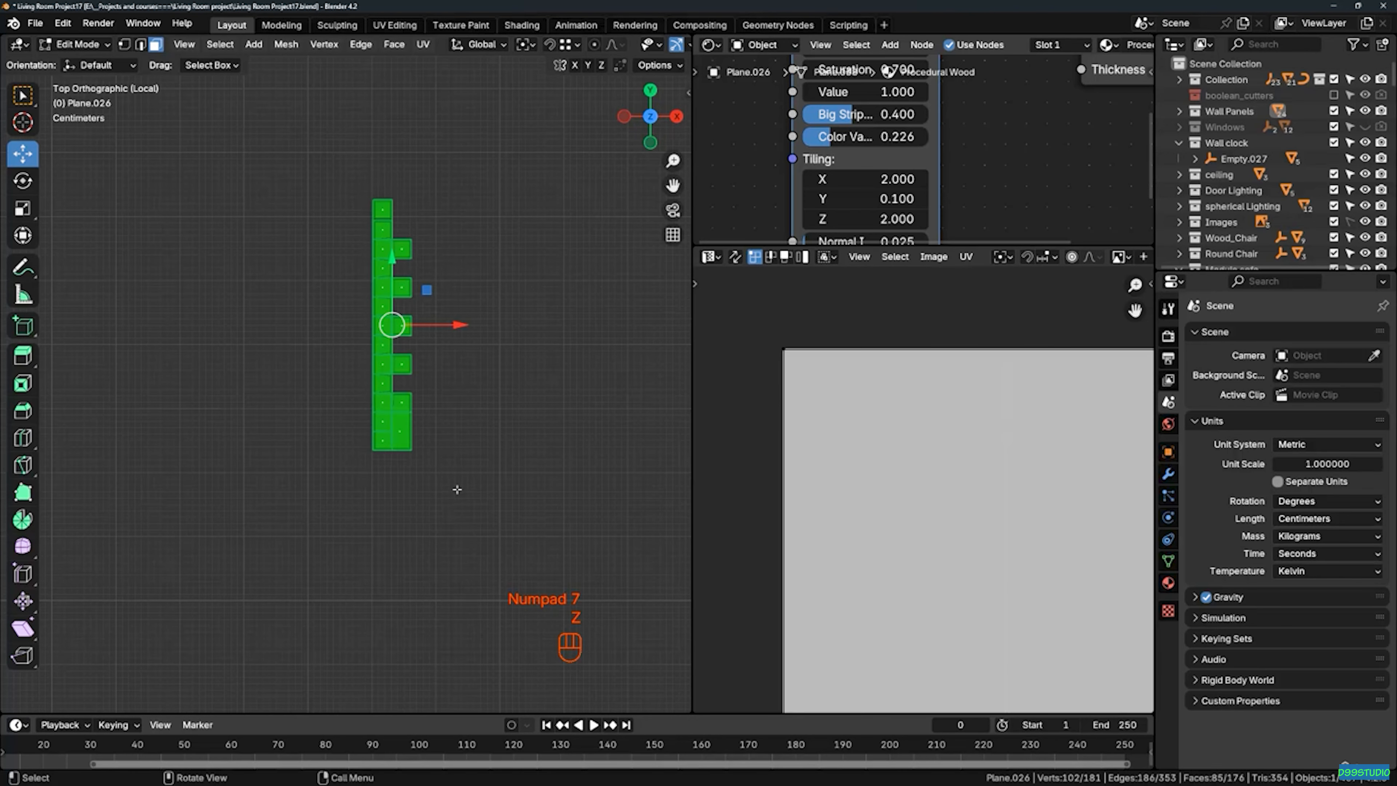
left_click_drag(386, 184, 505, 544)
scroll(460, 493, "down", 10)
scroll(453, 310, "up", 2)
scroll(453, 310, "up", 4)
left_click_drag(419, 262, 544, 610, "shift")
From the front view, deselect the strips' horizontal end faces, leaving only the long vertical faces selected
key("KP_1")
scroll(495, 330, "down", 6)
middle_click_drag(493, 322, 474, 455, "shift")
middle_click_drag(477, 391, 493, 579, "shift")
middle_click_drag(436, 213, 452, 346, "shift")
scroll(458, 344, "up", 5)
left_click_drag(430, 371, 539, 440, "ctrl")
scroll(404, 225, "down", 4)
scroll(398, 275, "down", 10)
middle_click_drag(423, 578, 447, 330, "shift")
scroll(441, 484, "up", 8)
left_click_drag(395, 369, 445, 405, "ctrl")
scroll(430, 477, "down", 4)
Turn off the see-through display and check the face selection on both strips, especially along their upper ends
mouse_move(430, 477)
middle_mouse_down()
mouse_move(508, 303)
mouse_move(324, 333)
middle_mouse_up()
mouse_move(443, 264)
middle_mouse_down("shift")
mouse_move(428, 375)
mouse_move(412, 377)
middle_mouse_up("shift")
key("z")
middle_click_drag(527, 129, 494, 146)
scroll(494, 146, "up", 10)
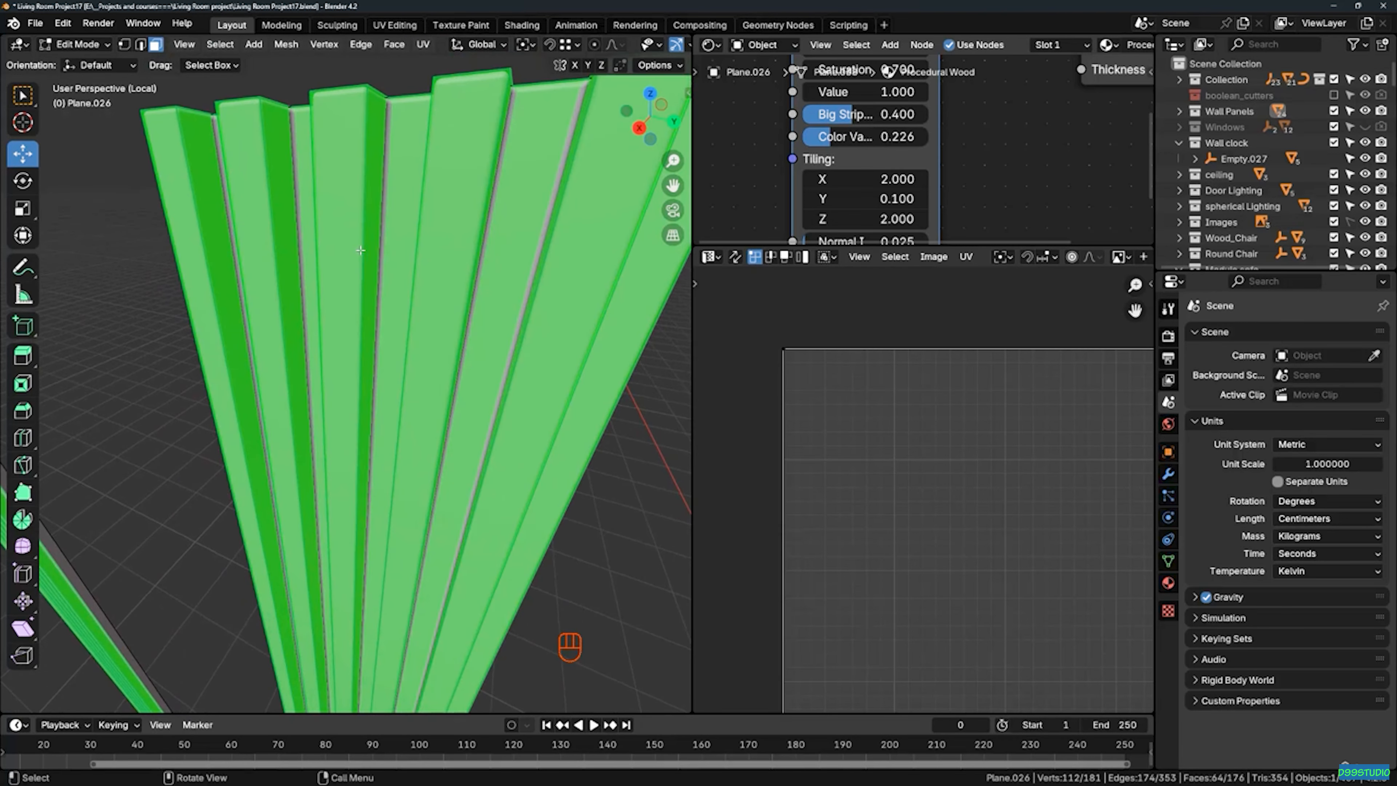
scroll(360, 250, "down", 5)
middle_click_drag(360, 250, 541, 441)
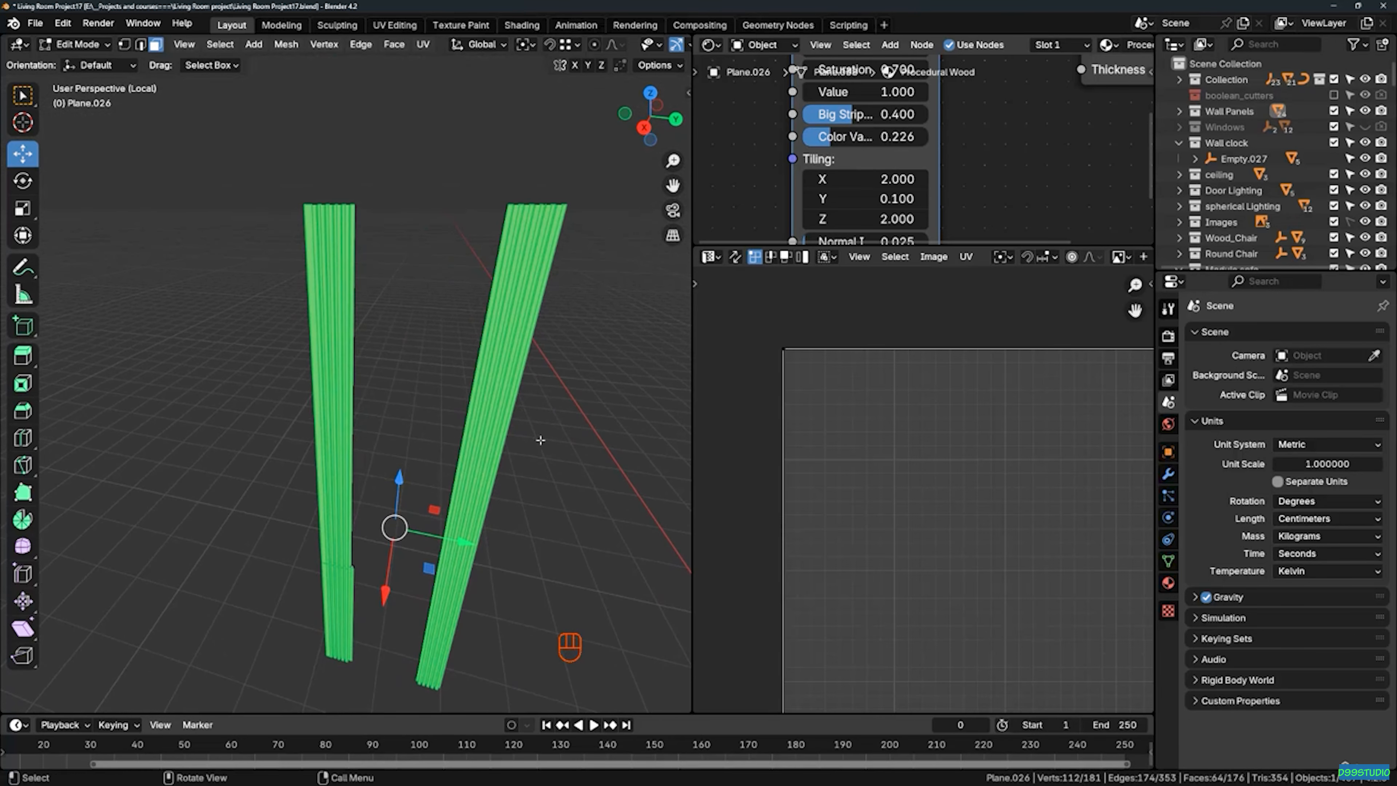
Select all UVs of the two strips' vertical faces and unwrap them with the Conformal method
scroll(880, 405, "down", 9)
middle_click_drag(885, 423, 831, 427)
scroll(831, 427, "up", 2)
key("a")
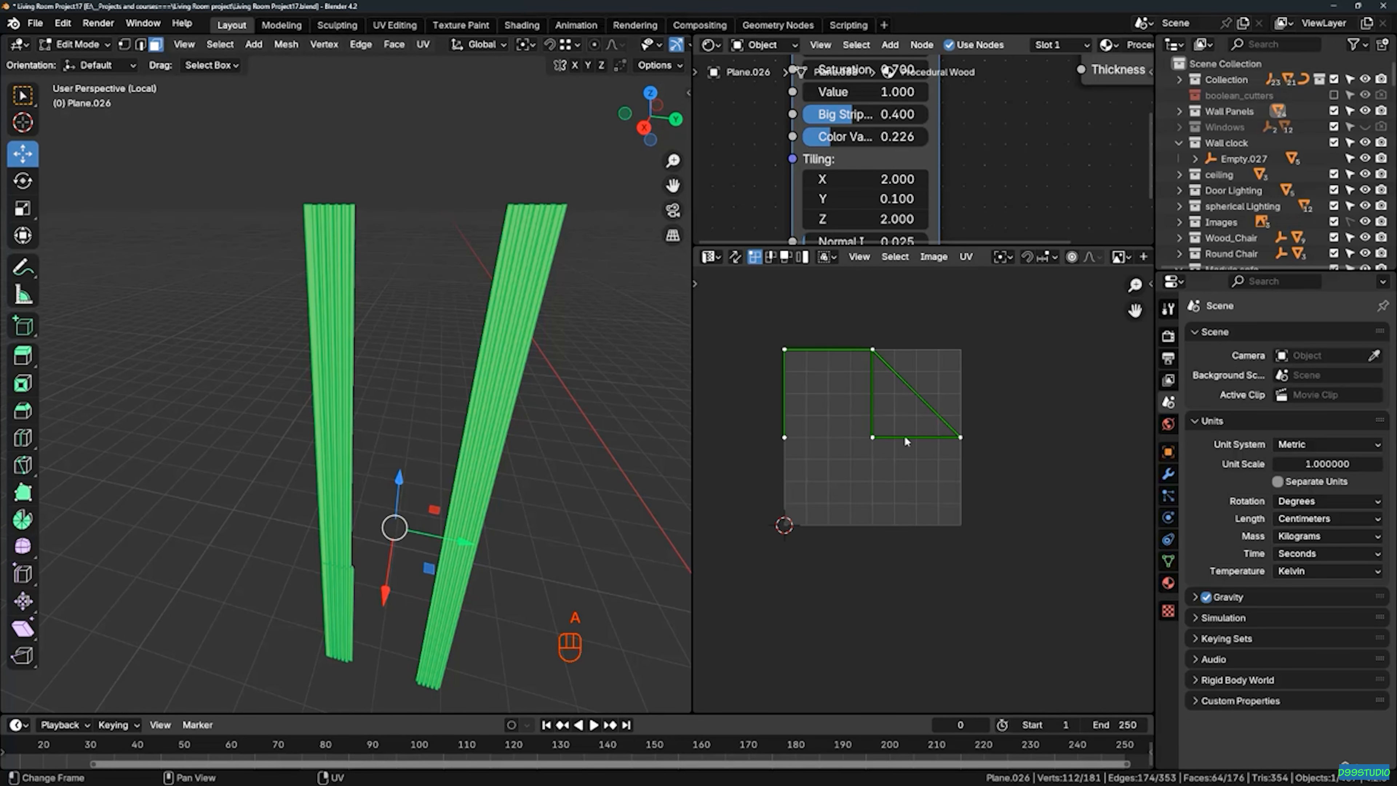
middle_click_drag(371, 386, 404, 343)
middle_click_drag(891, 427, 900, 440)
key("u")
key("u")
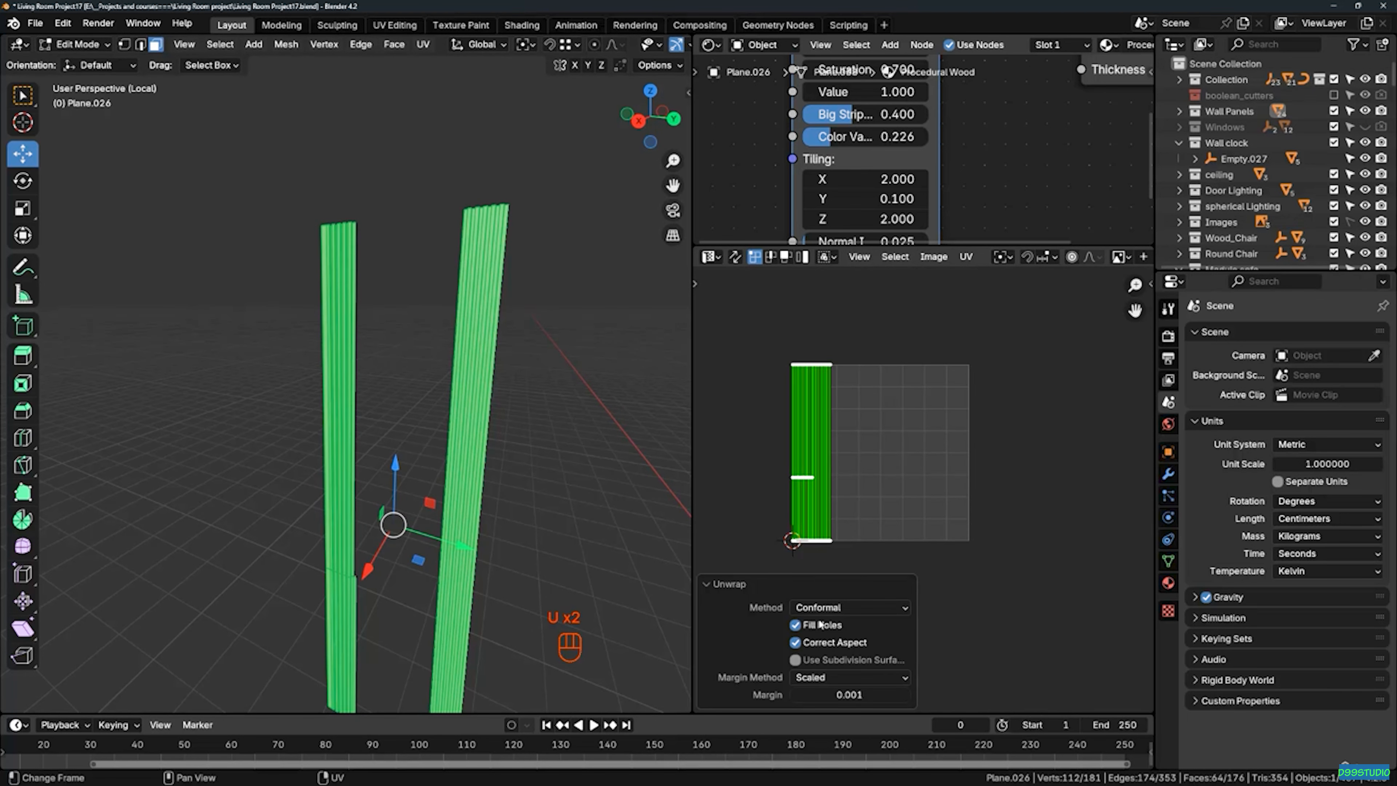
Exit isolation and Edit Mode with nothing selected, and inspect the door-side strips' wood grain in Material Preview
middle_click_drag(407, 348, 415, 346)
key("KP_Divide")
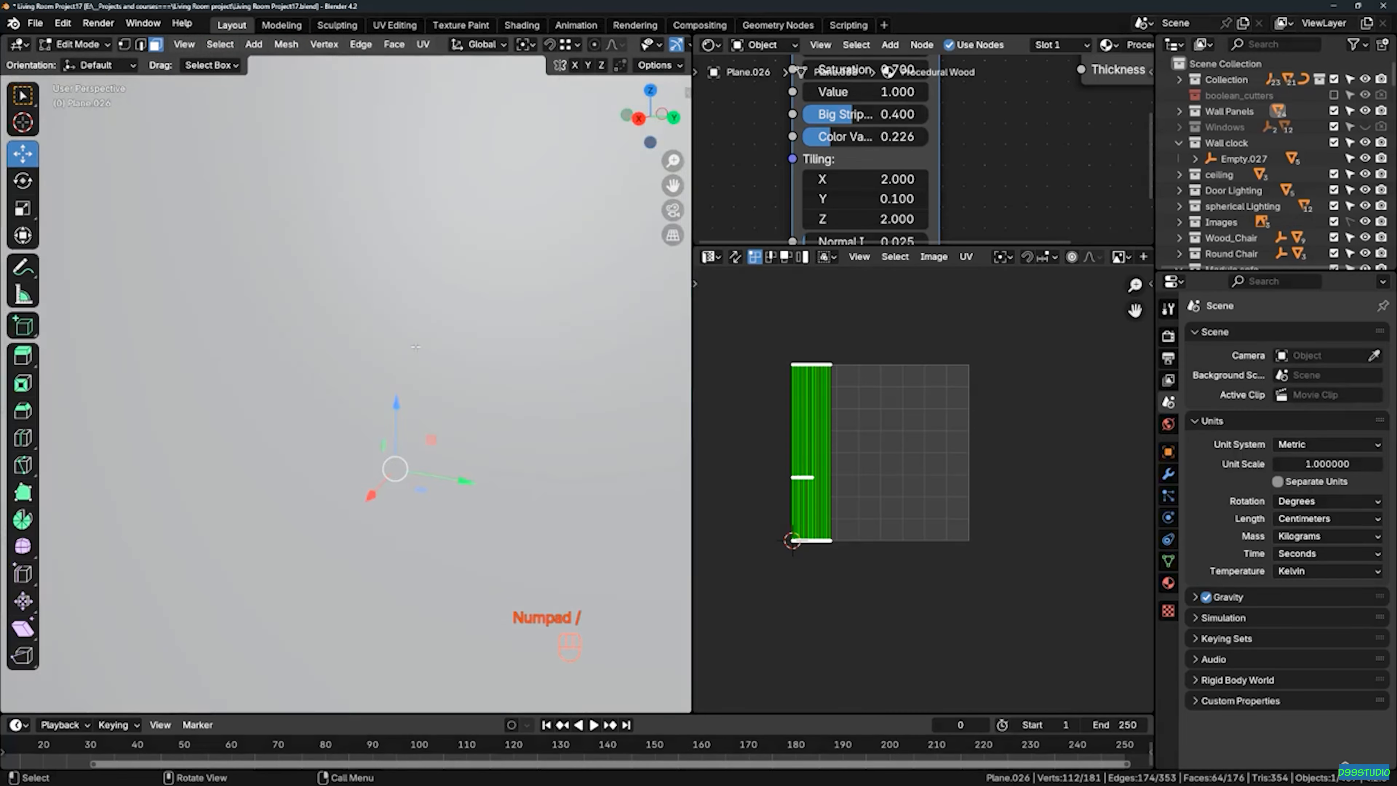
middle_click_drag(570, 364, 410, 364, "shift")
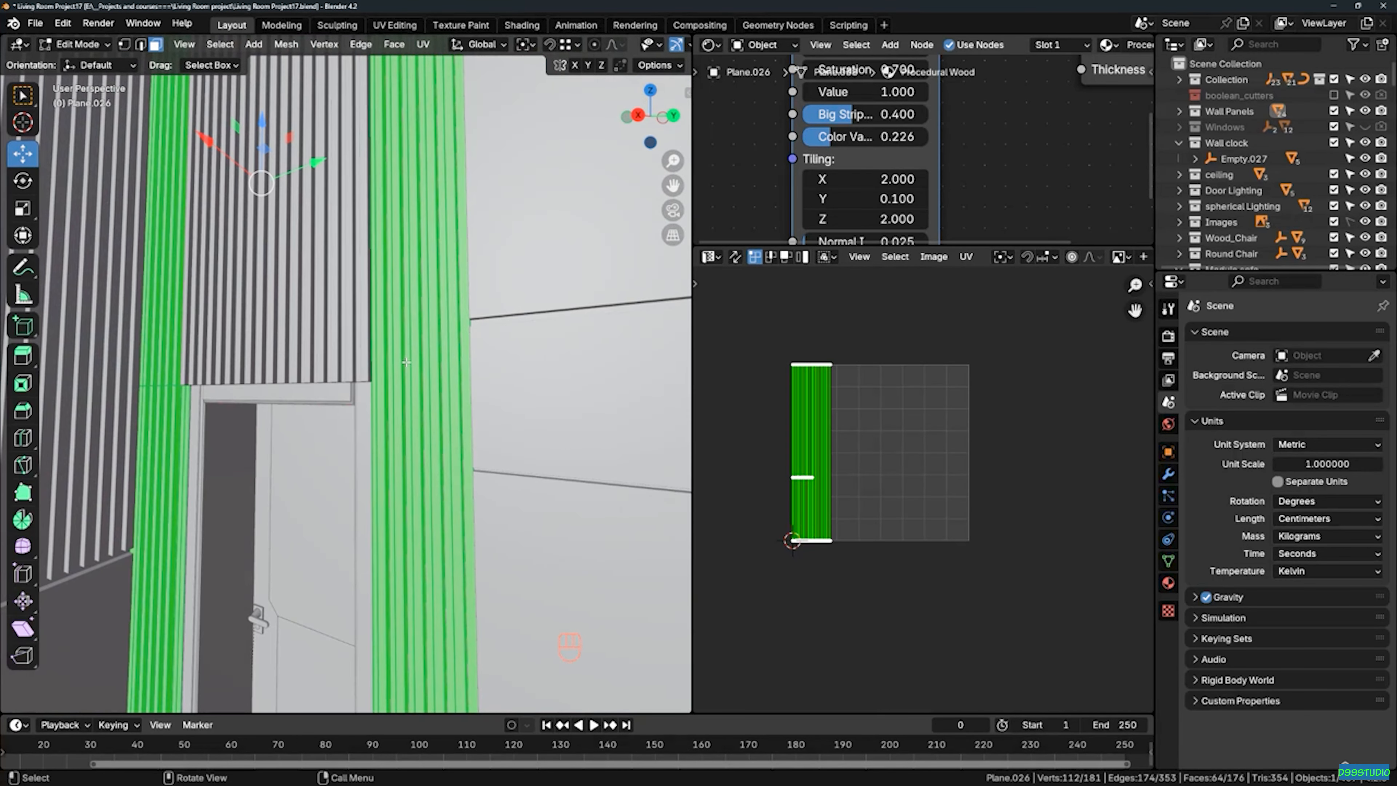
key("Tab")
key("alt+a")
key("z")
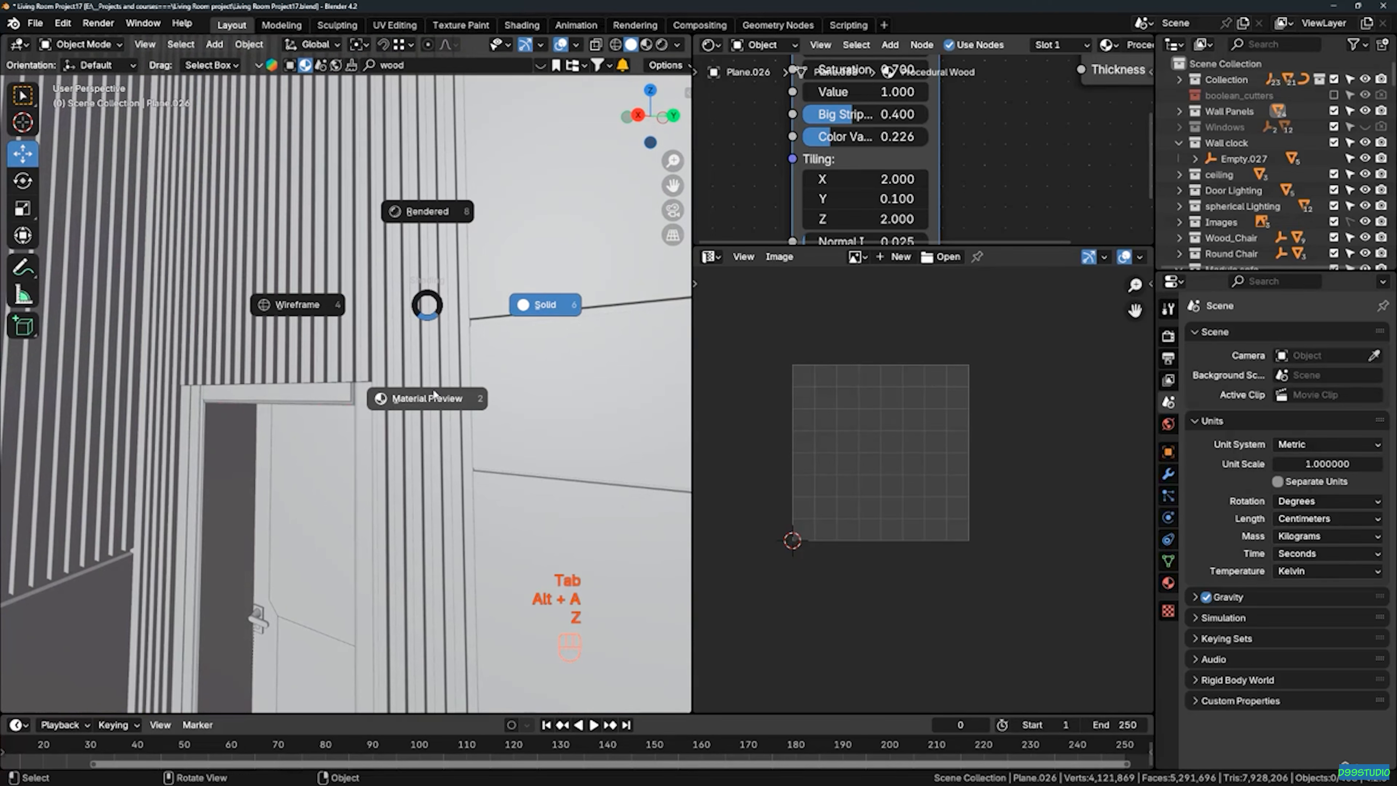
left_click(433, 391)
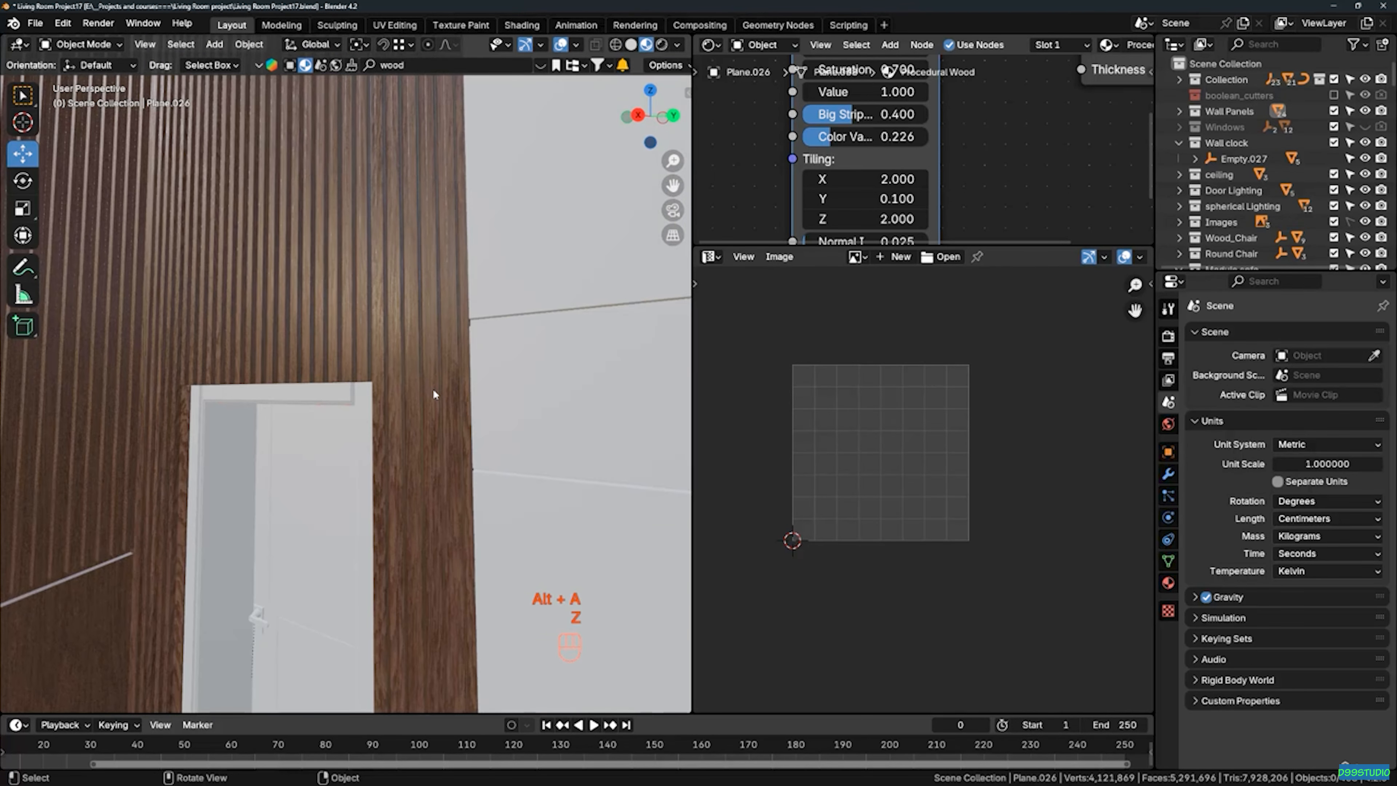
mouse_move(433, 388)
middle_mouse_down()
mouse_move(405, 385)
mouse_move(478, 391)
mouse_move(443, 405)
middle_mouse_up()
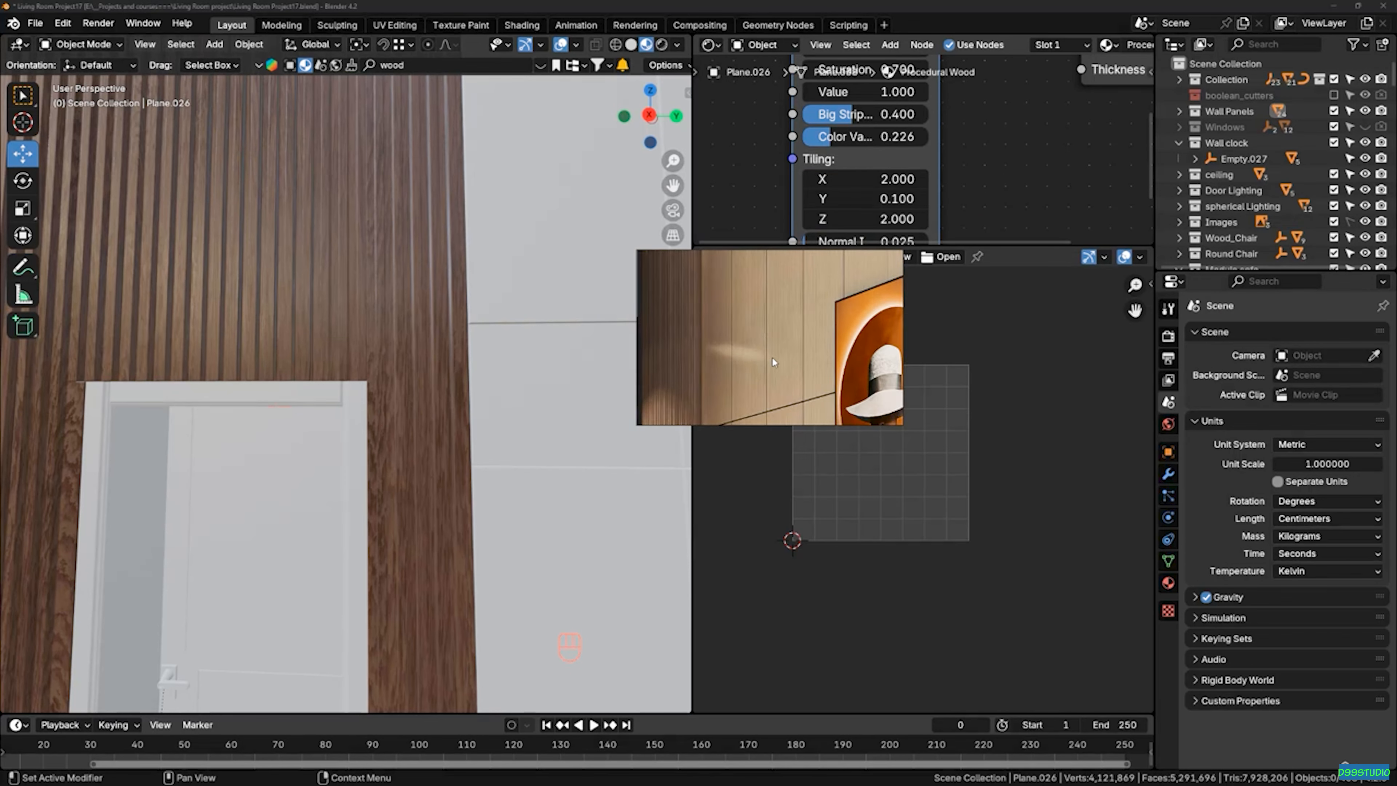
Select the flat panelled wall beside the slatted door wall and isolate it in a straight-on view
middle_click_drag(379, 343, 299, 357, "shift")
scroll(300, 358, "down", 2)
middle_click_drag(389, 428, 308, 308, "shift")
middle_click_drag(348, 247, 321, 272)
left_click(321, 271)
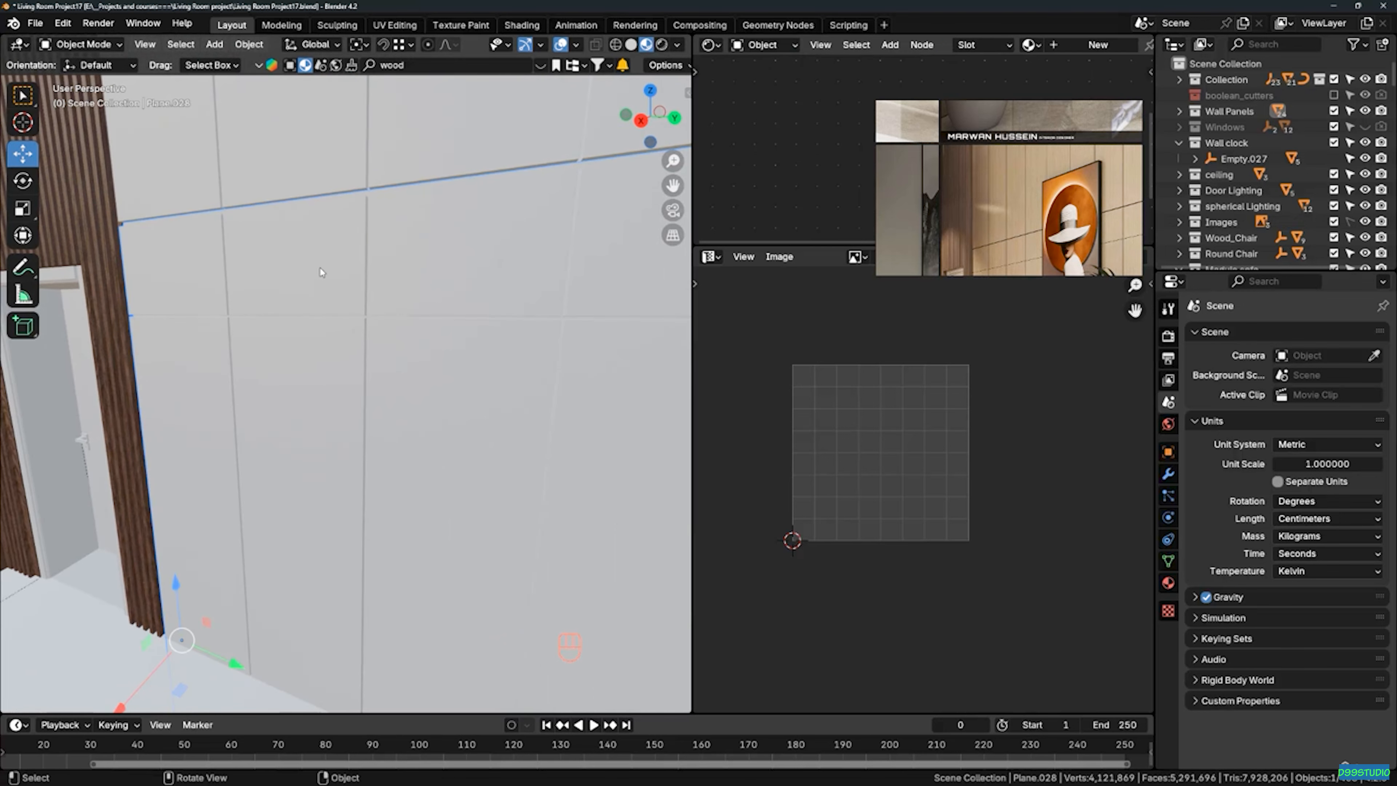
key("KP_Divide")
middle_click_drag(210, 339, 254, 334)
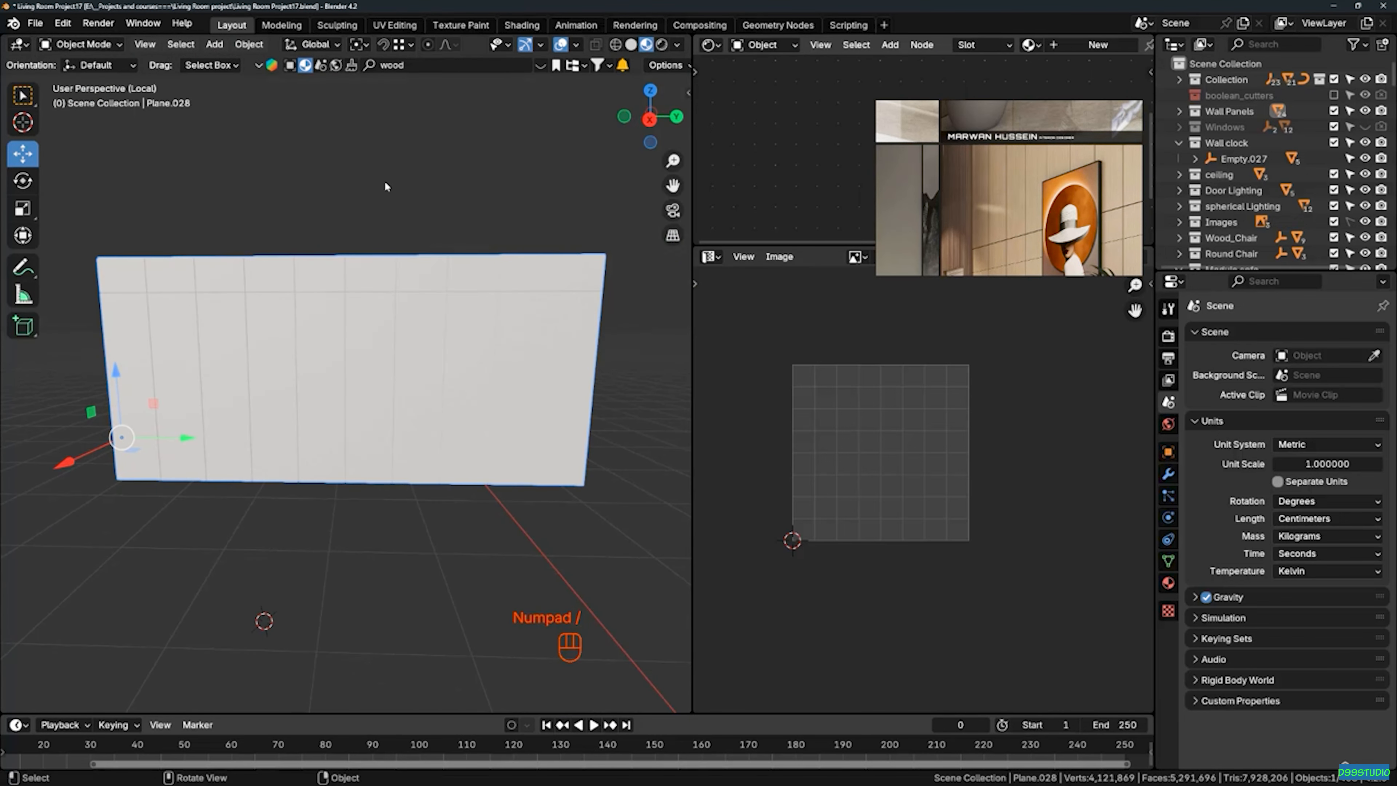
Reopen the wood material search results, widen the 3D viewport and browse further through the thumbnails
left_click(538, 66)
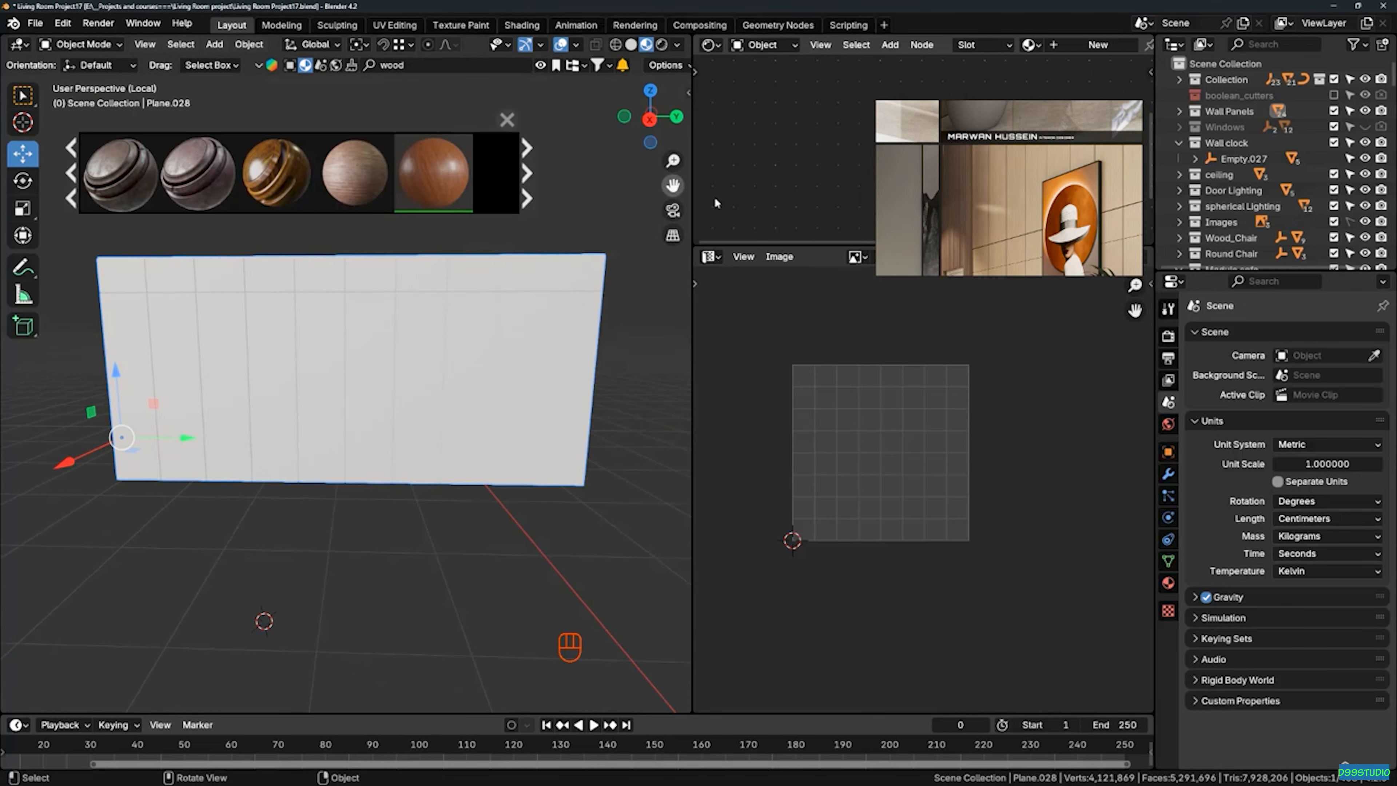
left_click_drag(693, 188, 987, 188)
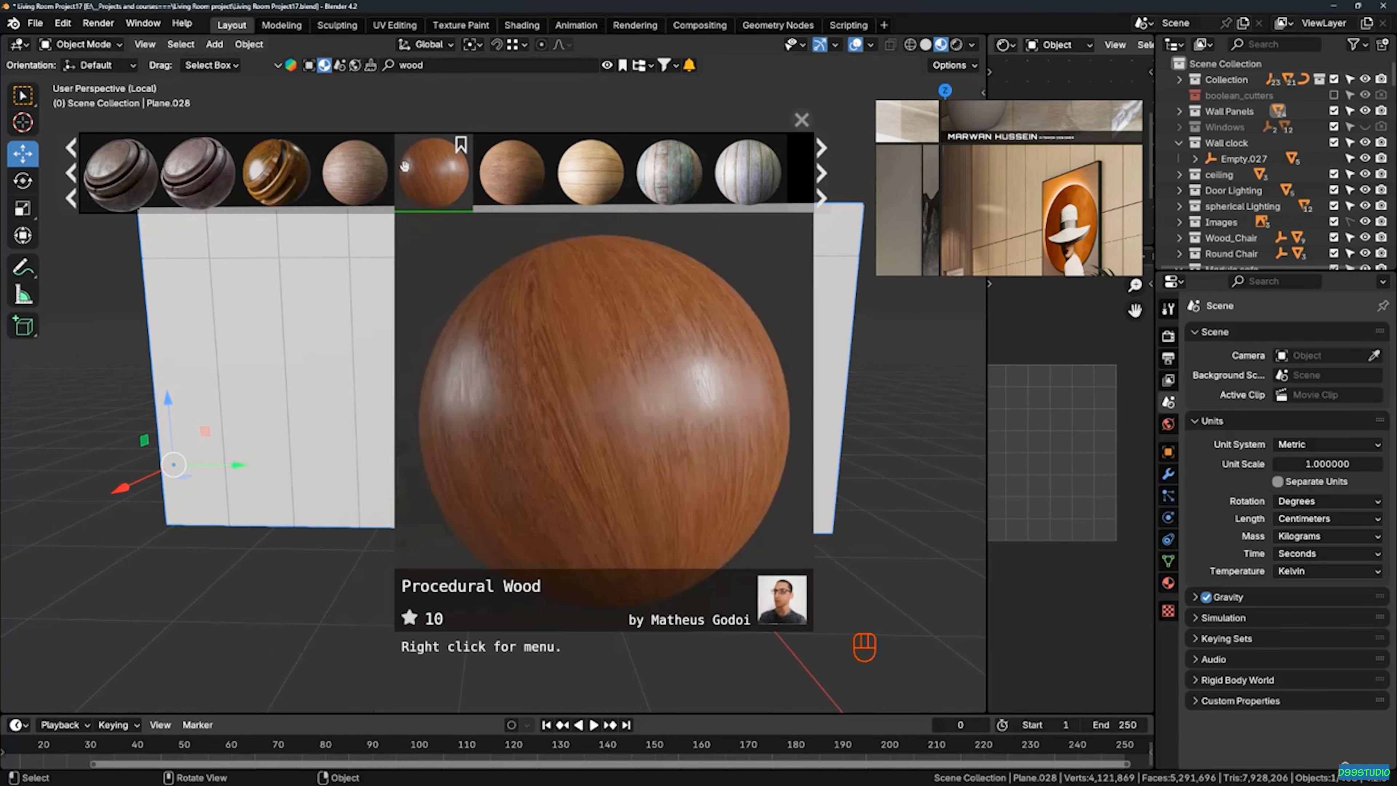
mouse_move(762, 199)
left_click(822, 199)
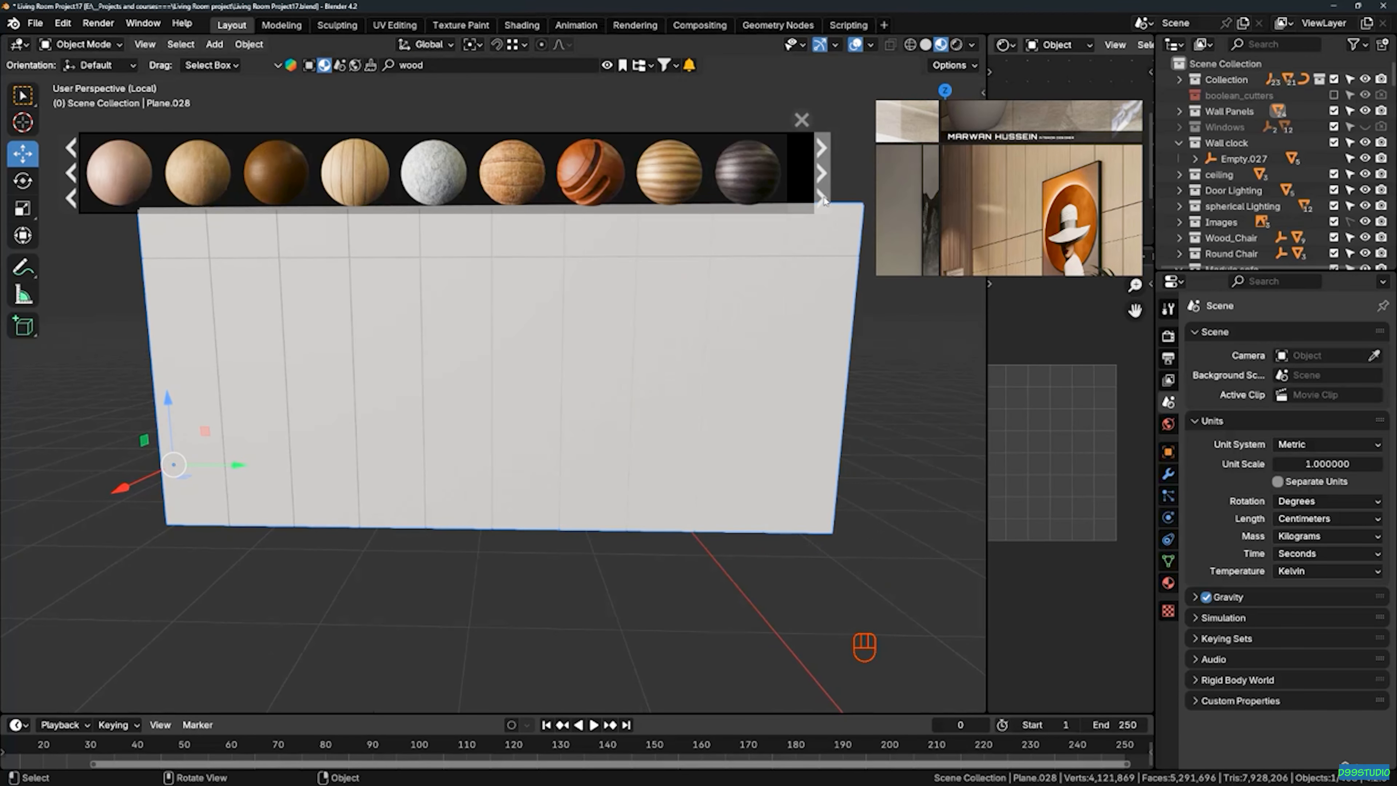
left_click(822, 199)
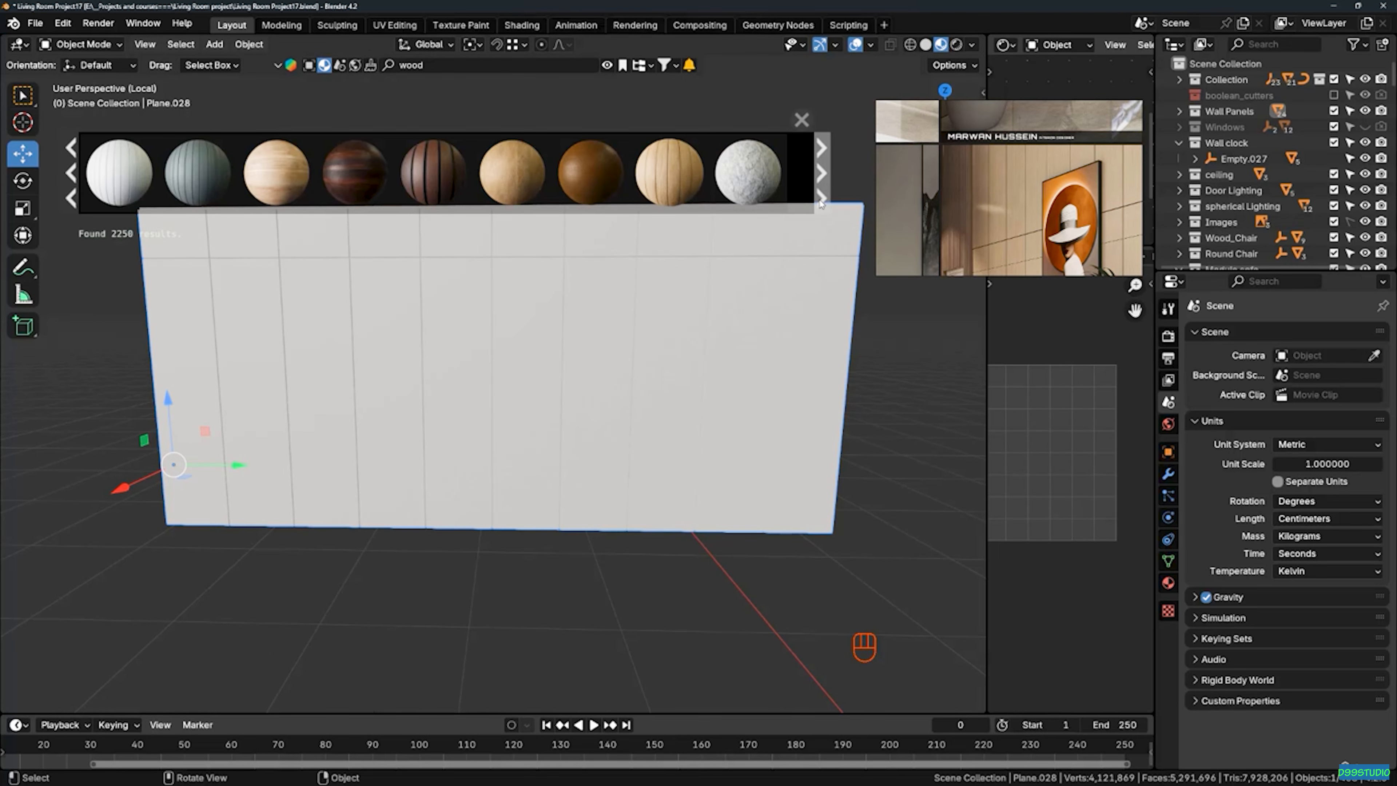
Apply the light Wood material by chroma 3D to the panelled wall, deselect it and view it from an angle
mouse_move(101, 188)
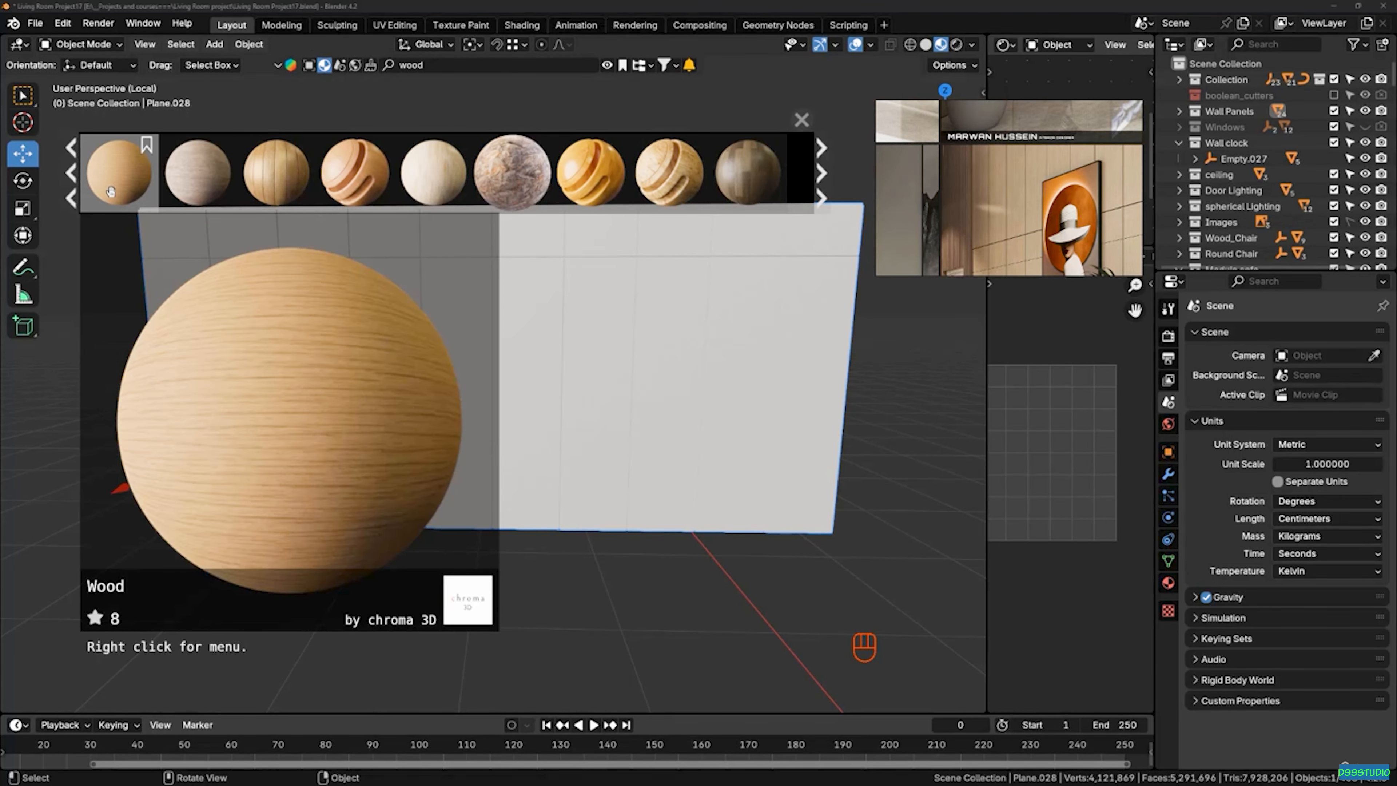
left_click_drag(123, 181, 301, 354)
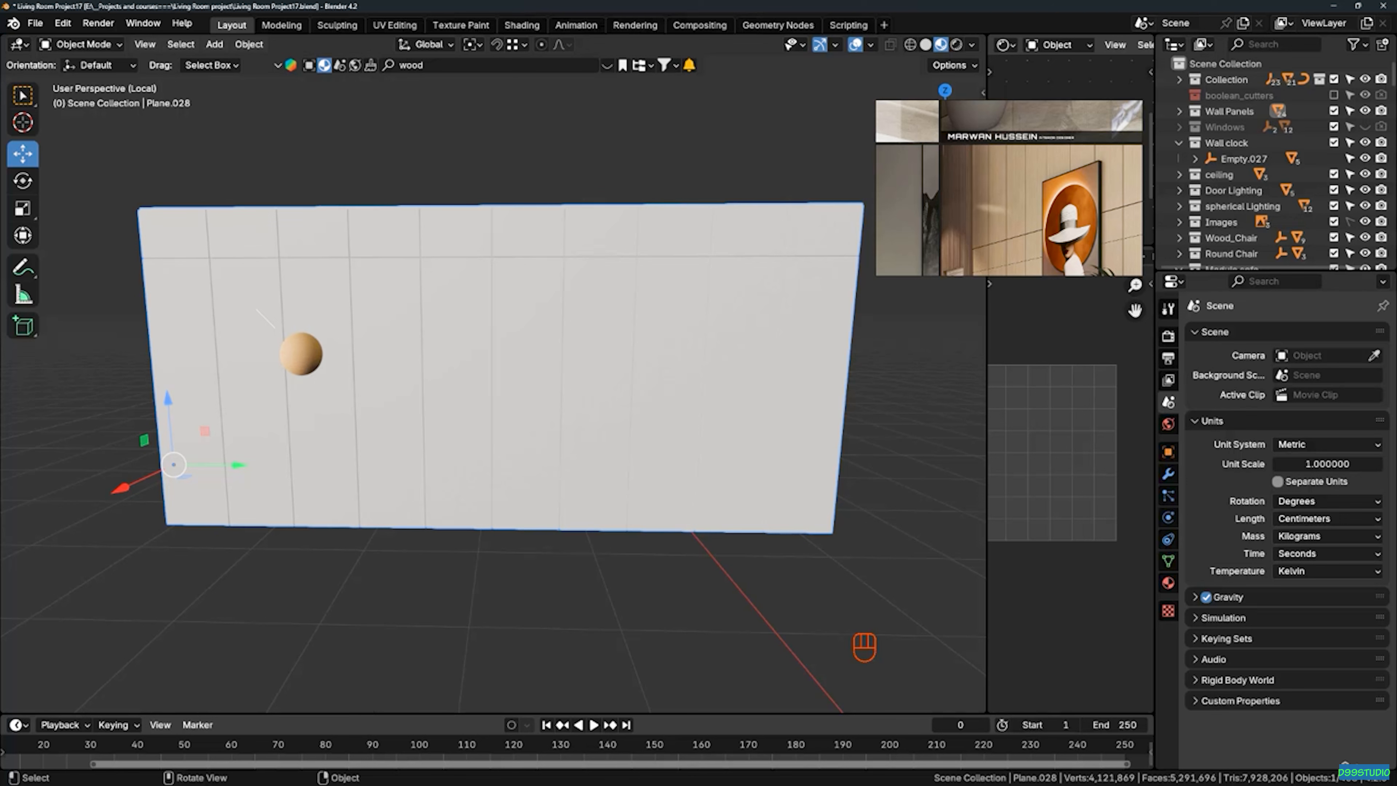
left_click_drag(301, 354, 301, 354)
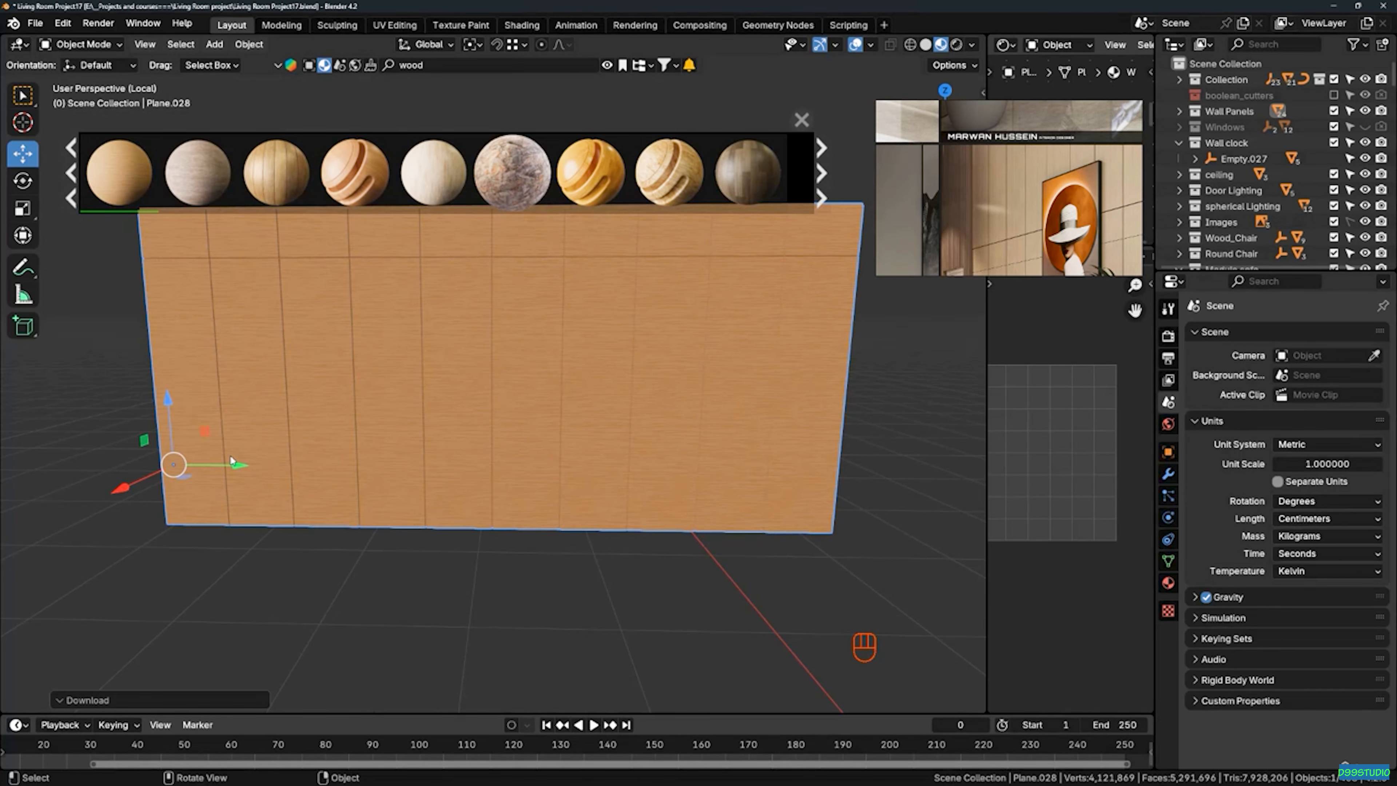
middle_click_drag(532, 409, 291, 303)
key("alt+a")
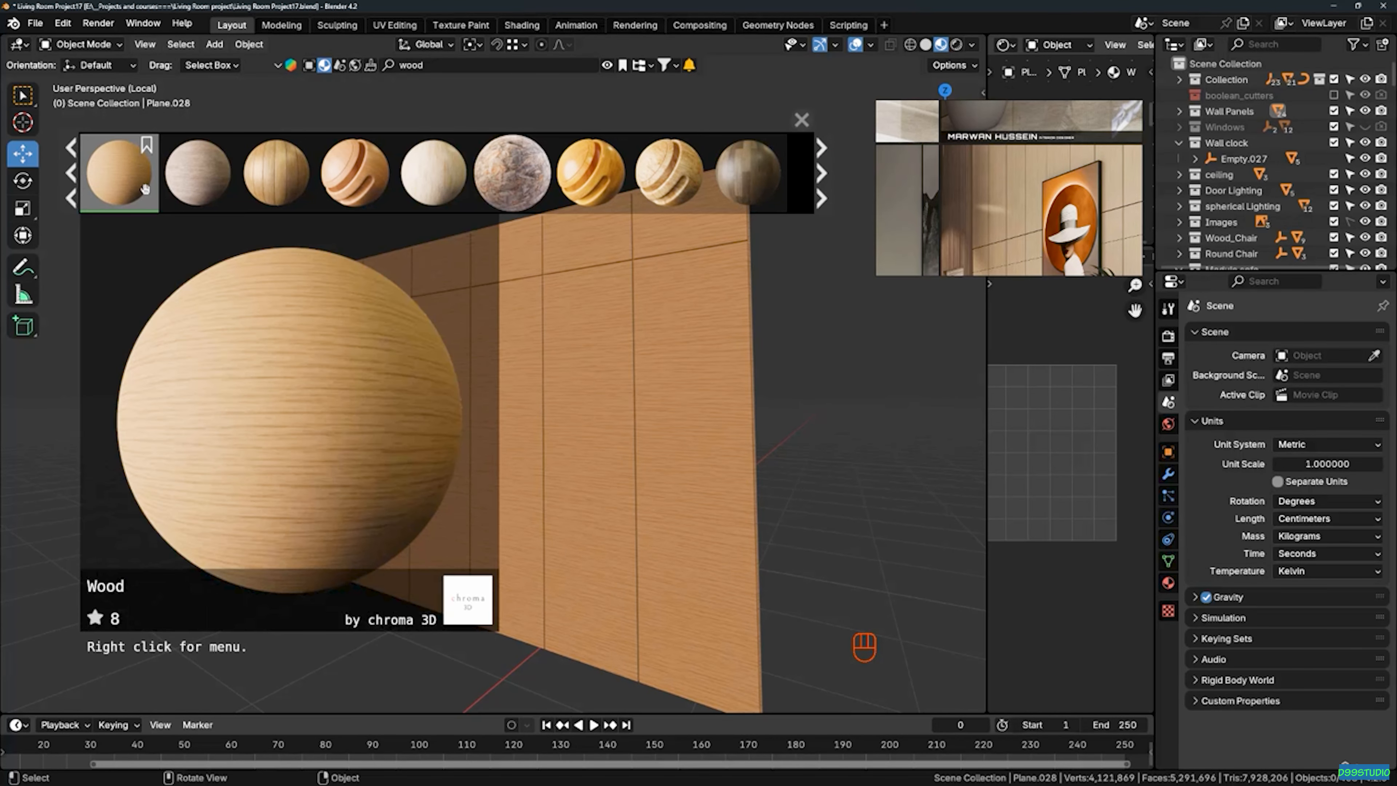
Browse the wood material results for a lighter wood and apply the light Wood by Share Textures to the panelled wall
left_click(74, 185)
left_click(74, 185)
left_click(74, 185)
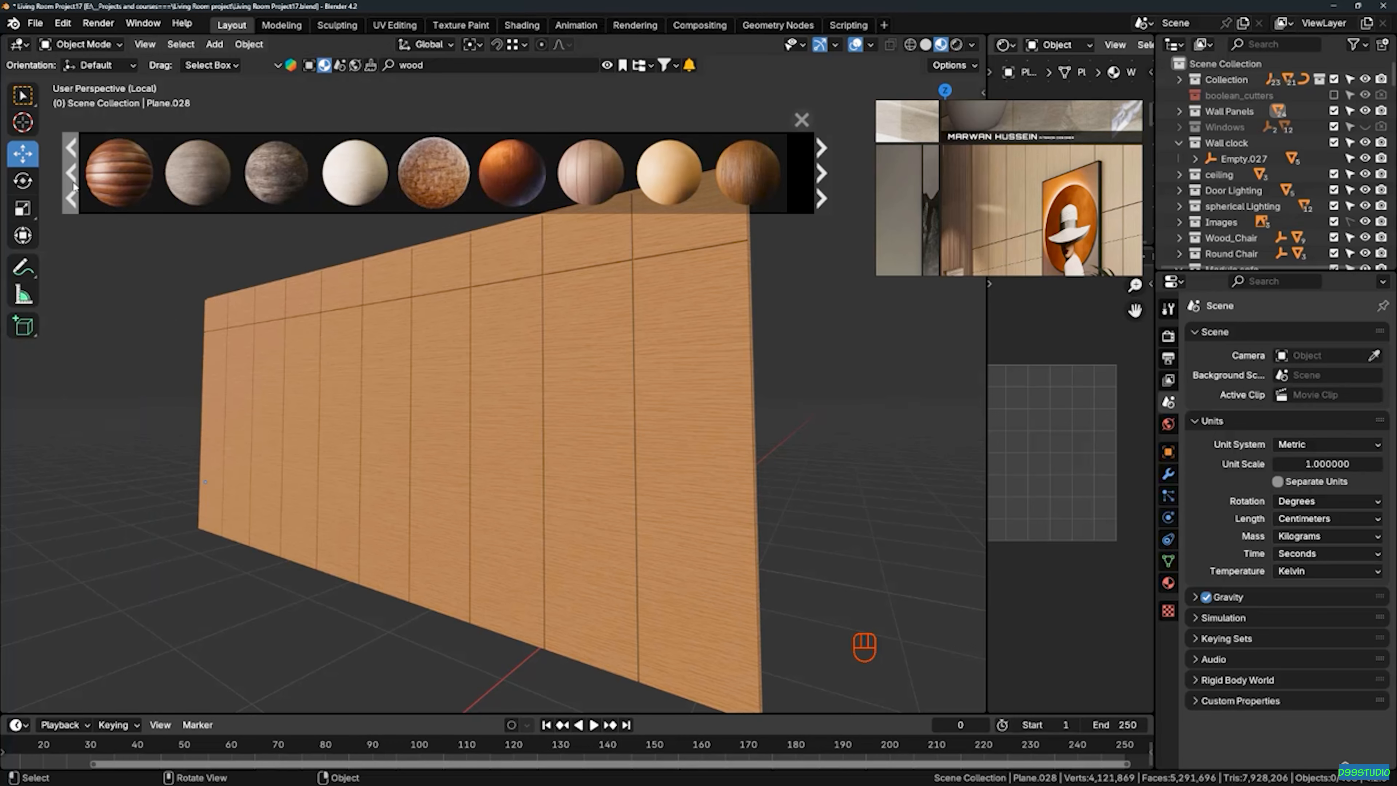
left_click(822, 172)
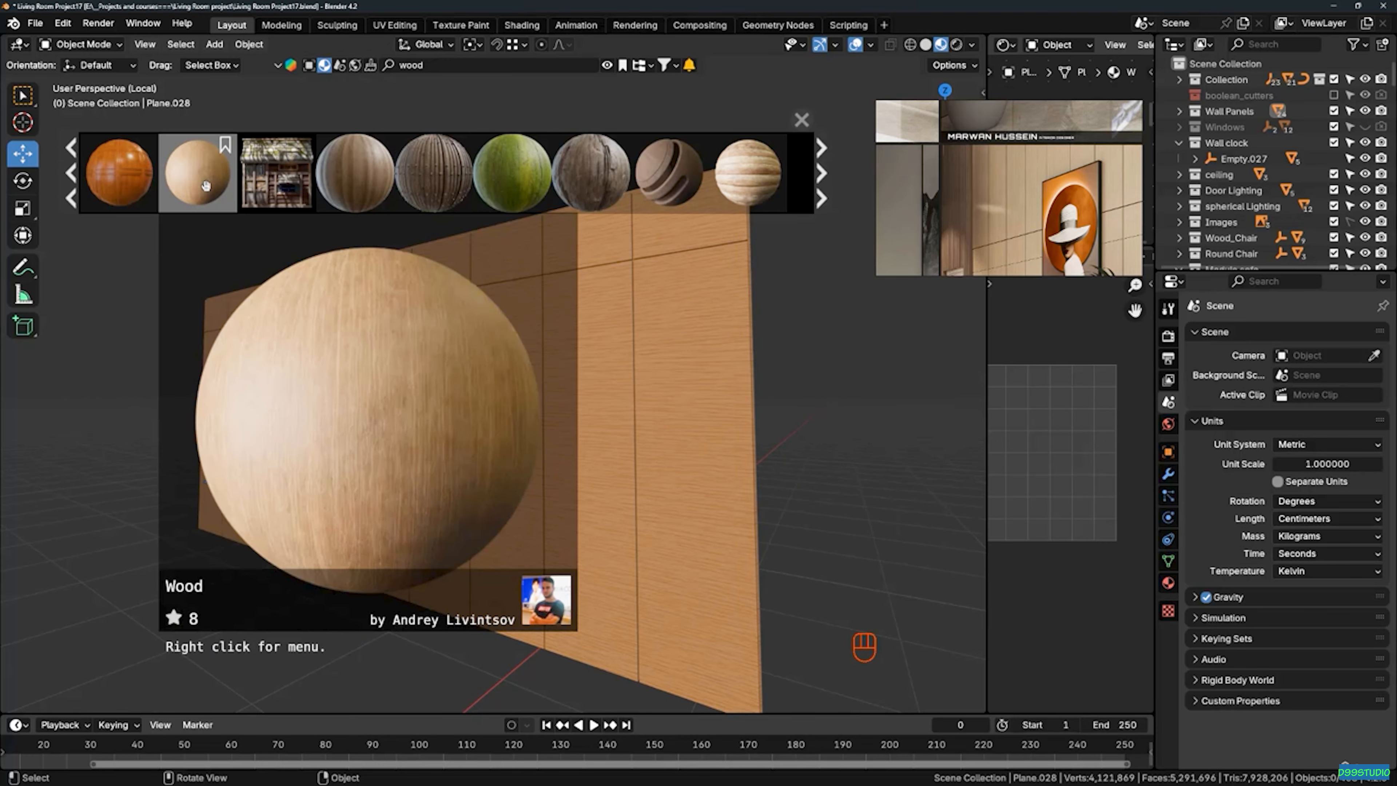
left_click(73, 173)
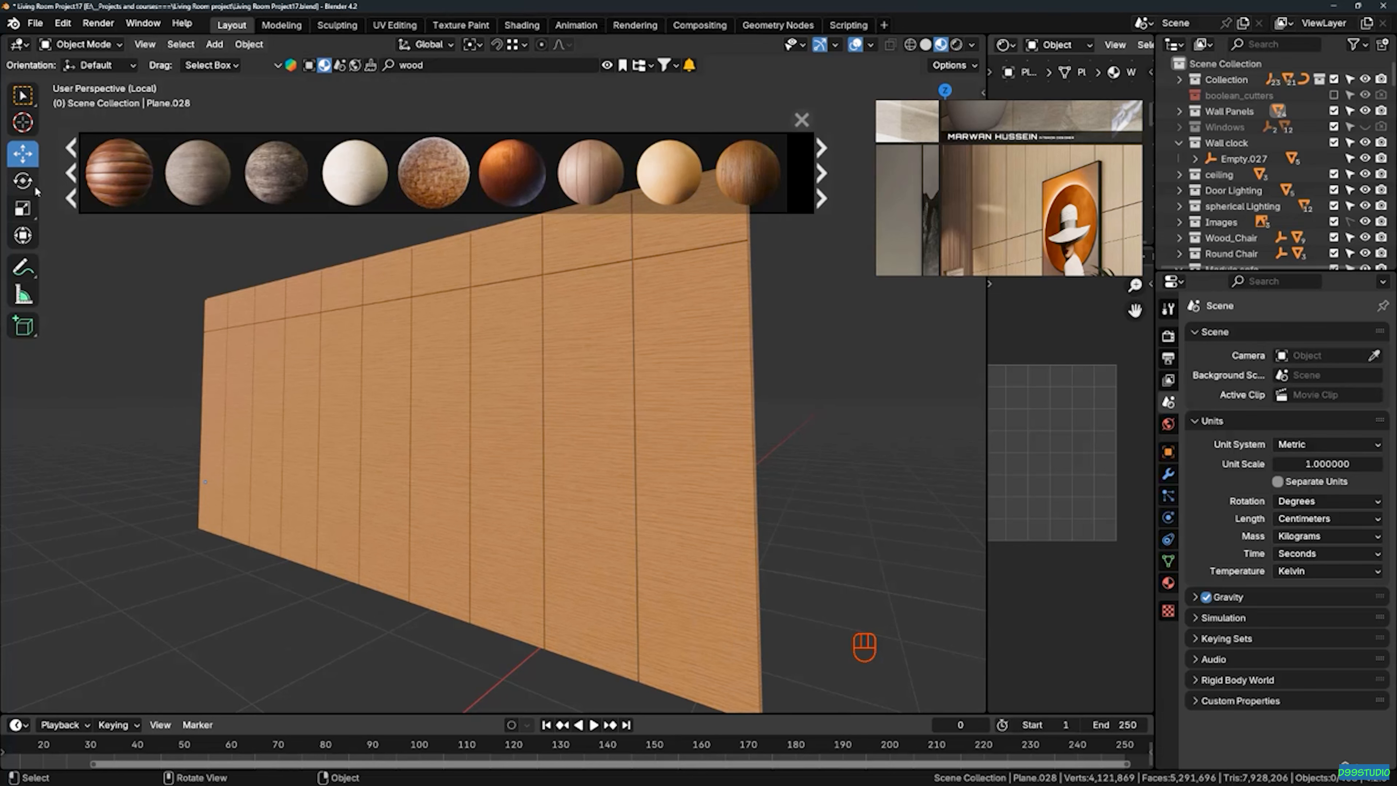
left_click(72, 183)
left_click(72, 183)
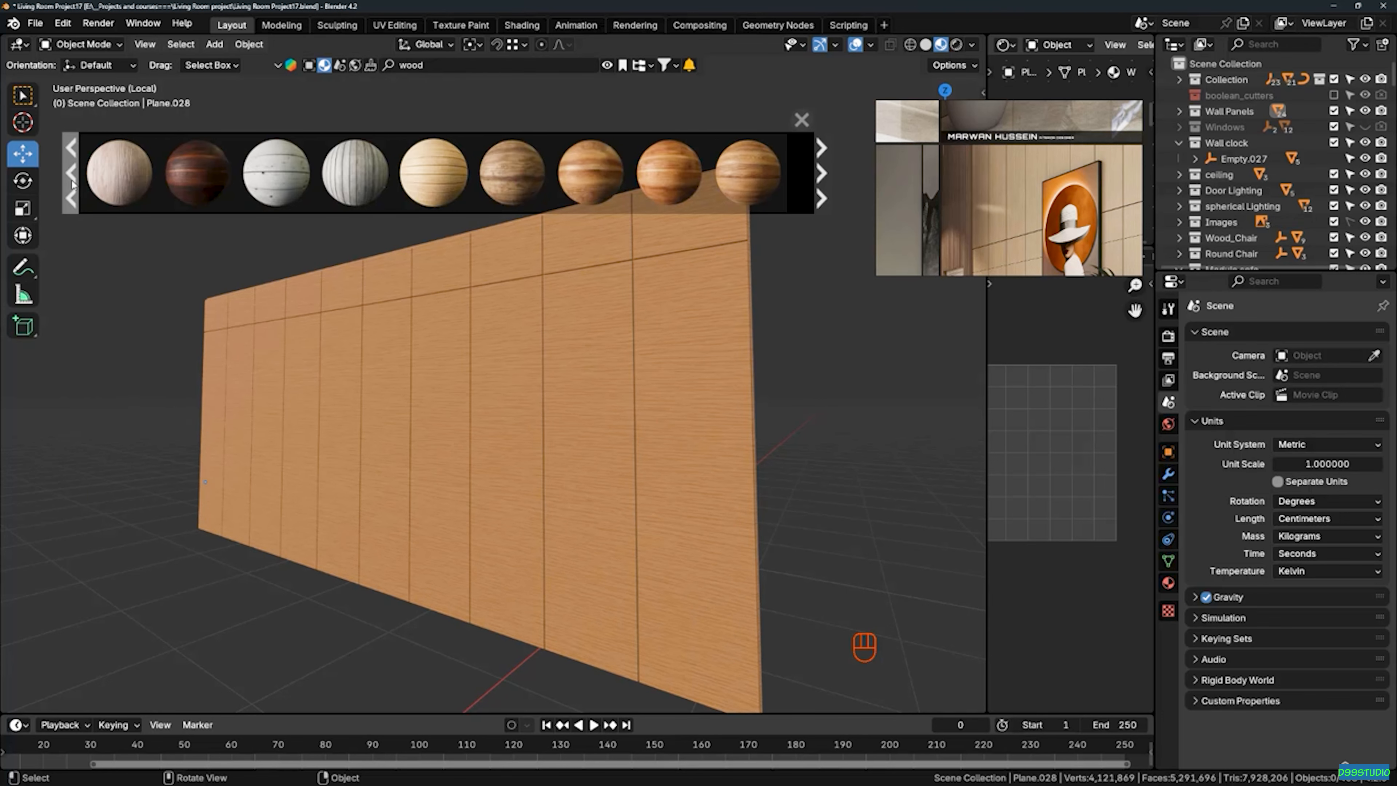
left_click(72, 183)
left_click(72, 183)
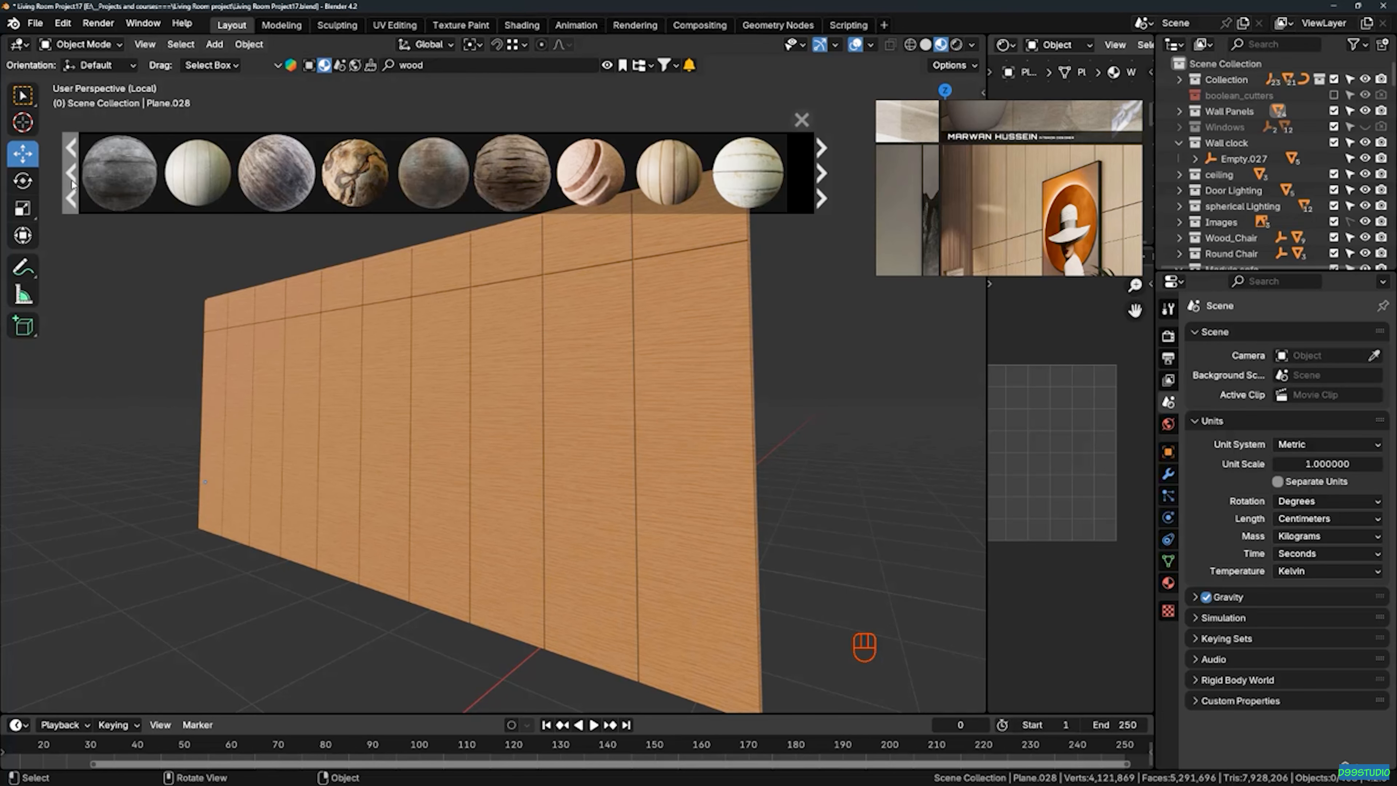
left_click(72, 183)
mouse_move(747, 167)
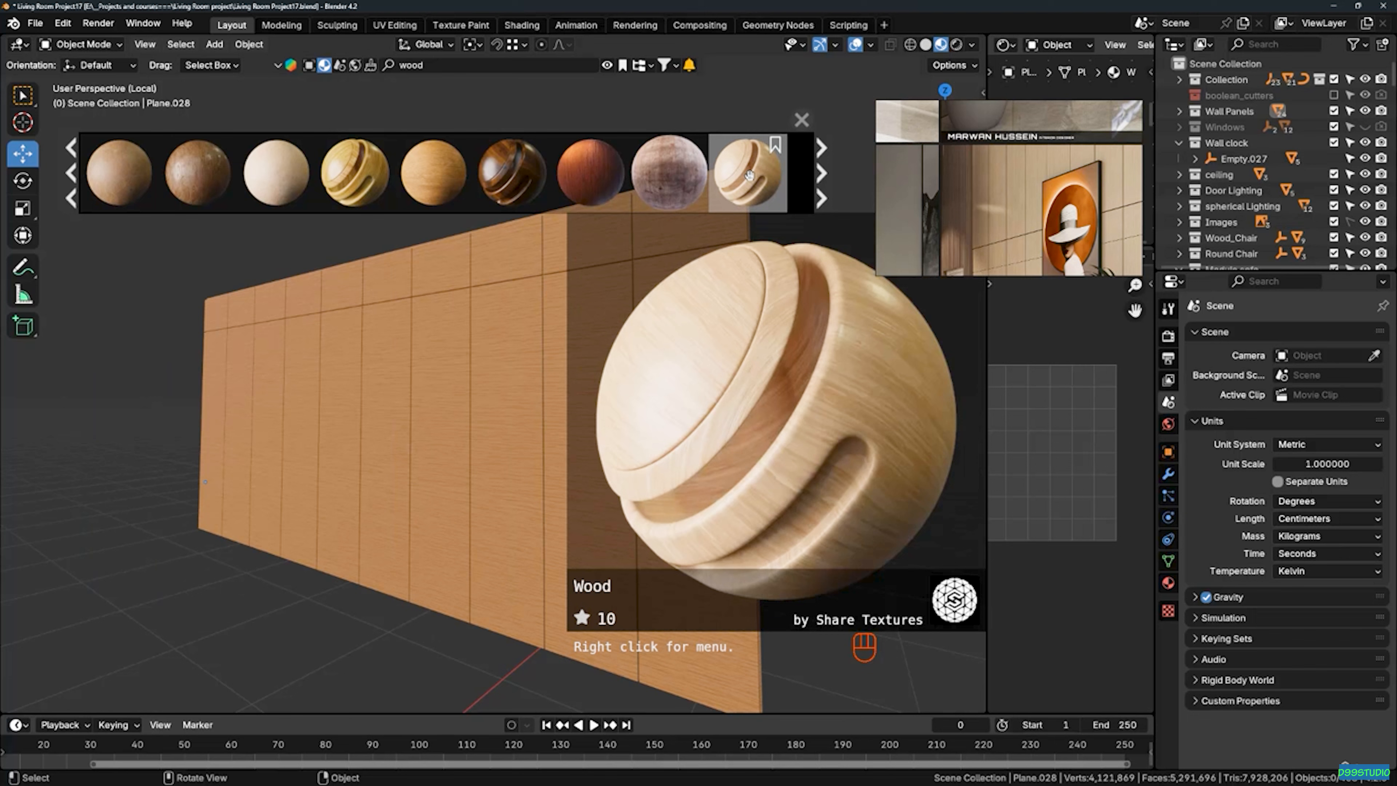
left_click_drag(749, 177, 508, 308)
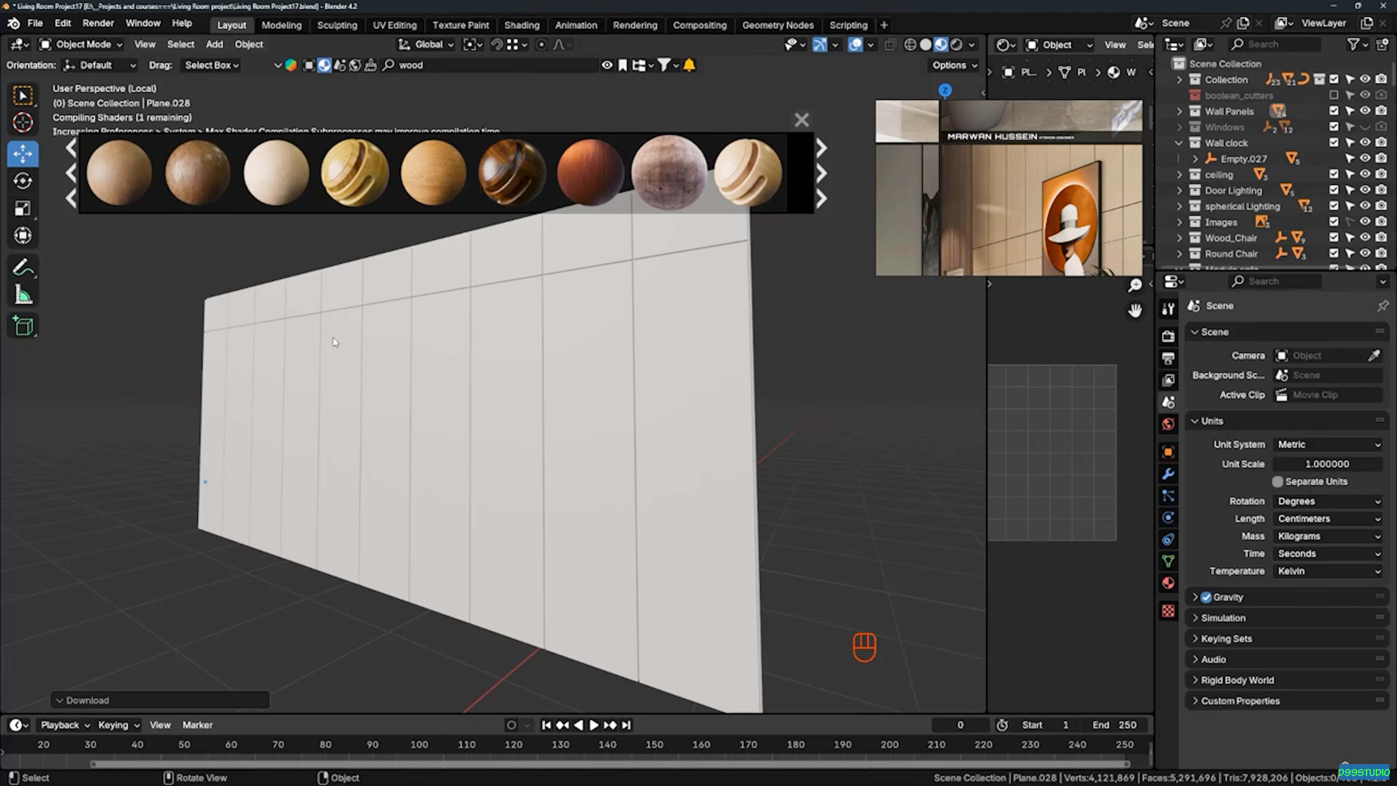
mouse_move(760, 160)
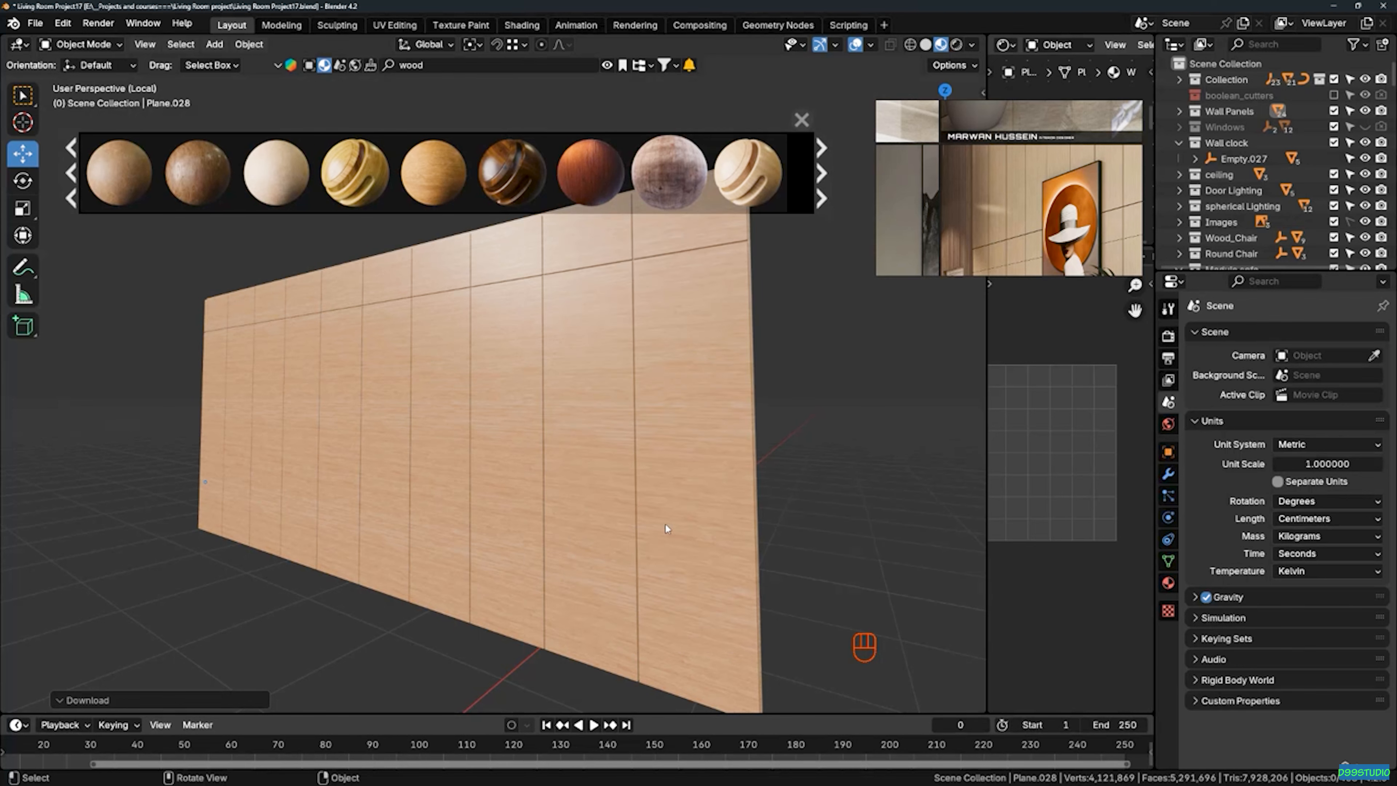
Enlarge the Shader Editor beside the 3D viewport and inspect the panelled wall's new wood grain up close
middle_click_drag(600, 422, 639, 281)
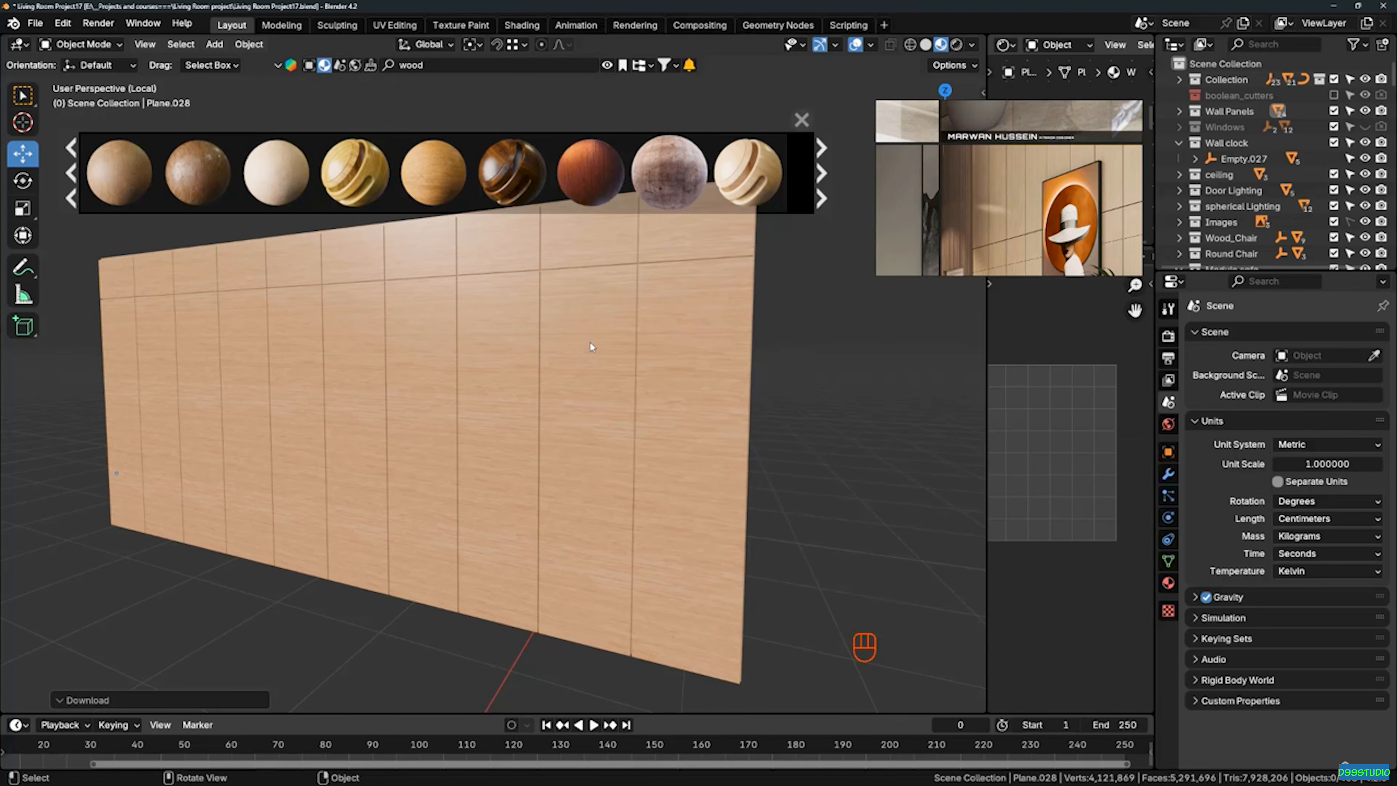
scroll(578, 351, "up", 8)
scroll(573, 366, "down", 8)
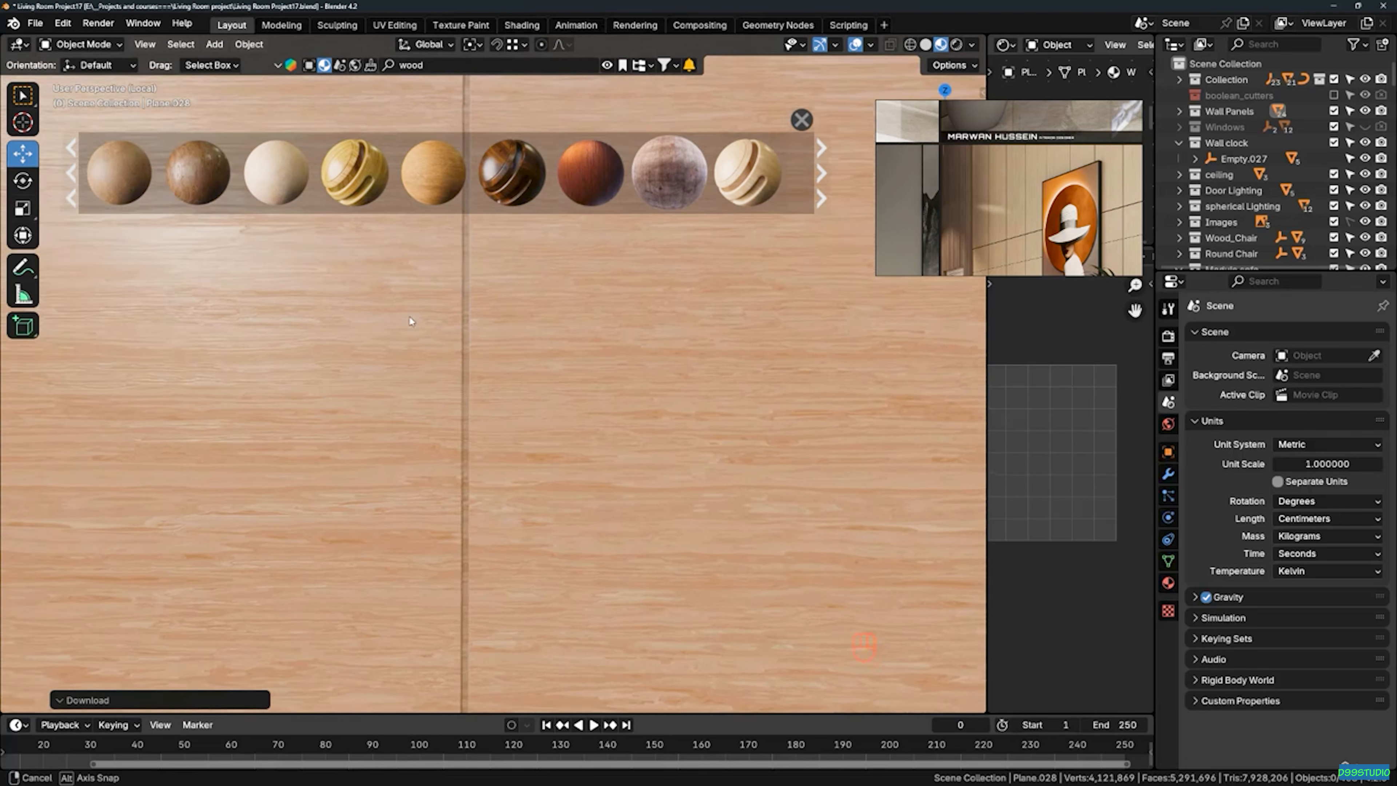
middle_click_drag(510, 370, 497, 337)
left_click_drag(989, 371, 642, 360)
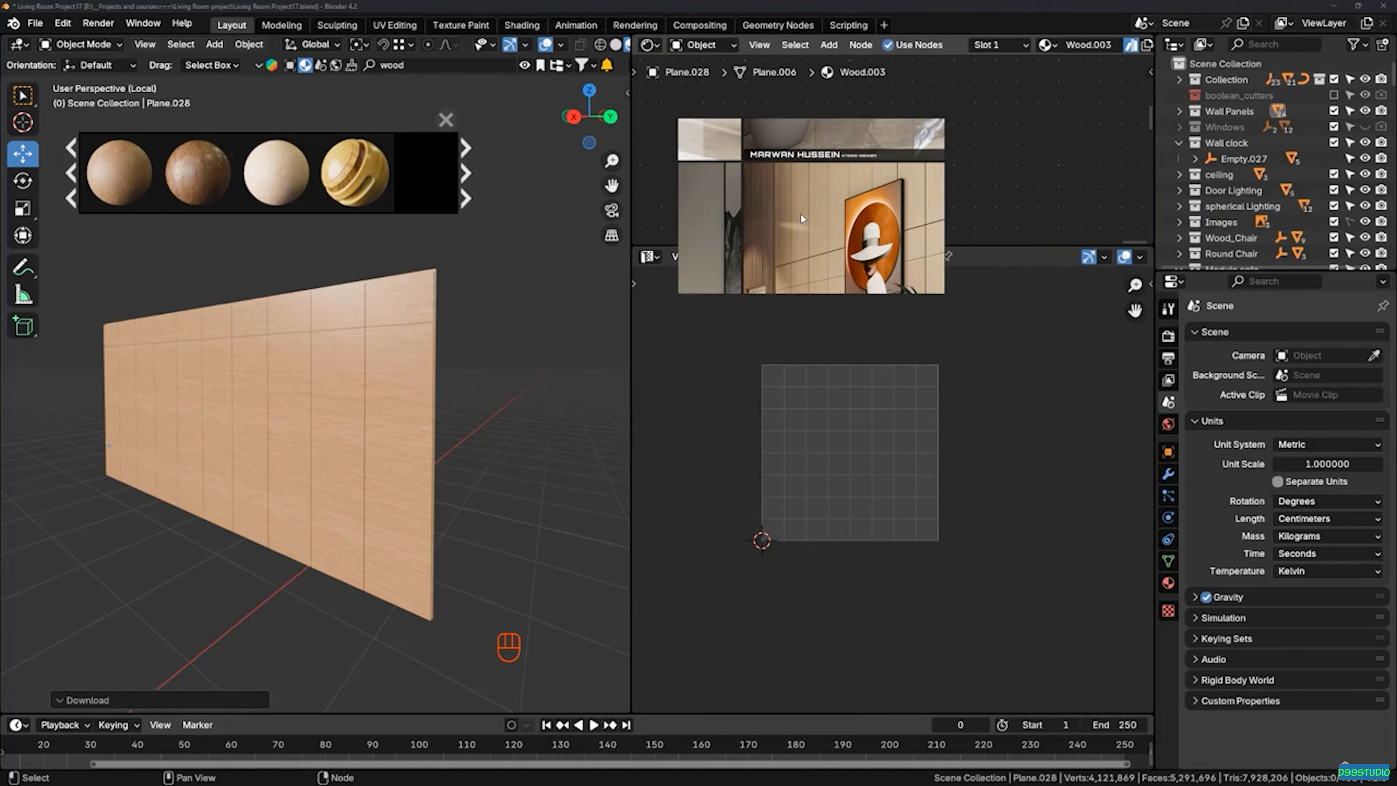
left_click_drag(763, 246, 763, 584)
scroll(311, 375, "up", 5)
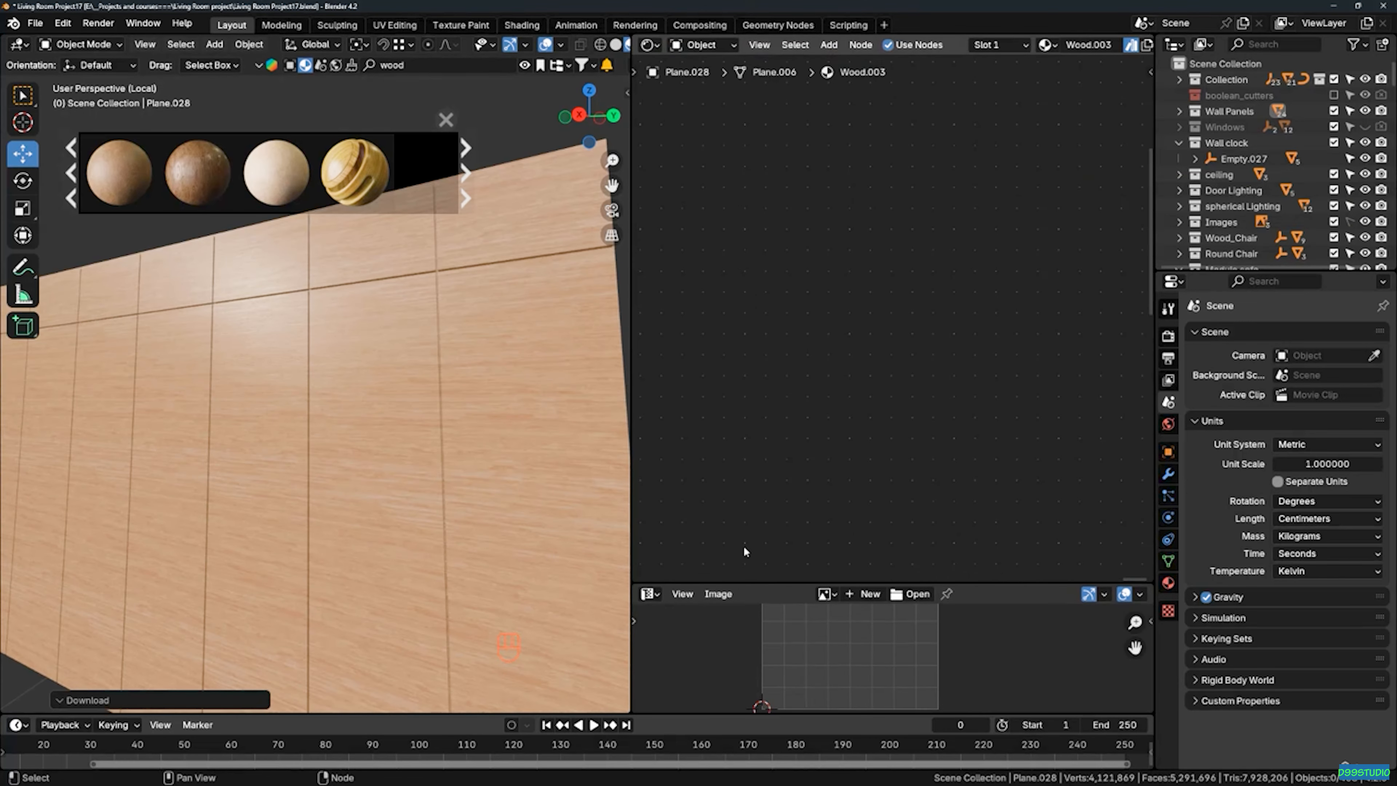
mouse_move(315, 373)
middle_mouse_down()
mouse_move(342, 375)
mouse_move(453, 295)
mouse_move(421, 319)
mouse_move(561, 311)
mouse_move(305, 355)
mouse_move(322, 401)
mouse_move(286, 428)
mouse_move(364, 338)
mouse_move(233, 340)
mouse_move(332, 367)
middle_mouse_up()
scroll(453, 295, "up", 2)
scroll(448, 322, "up", 3)
scroll(508, 338, "down", 2)
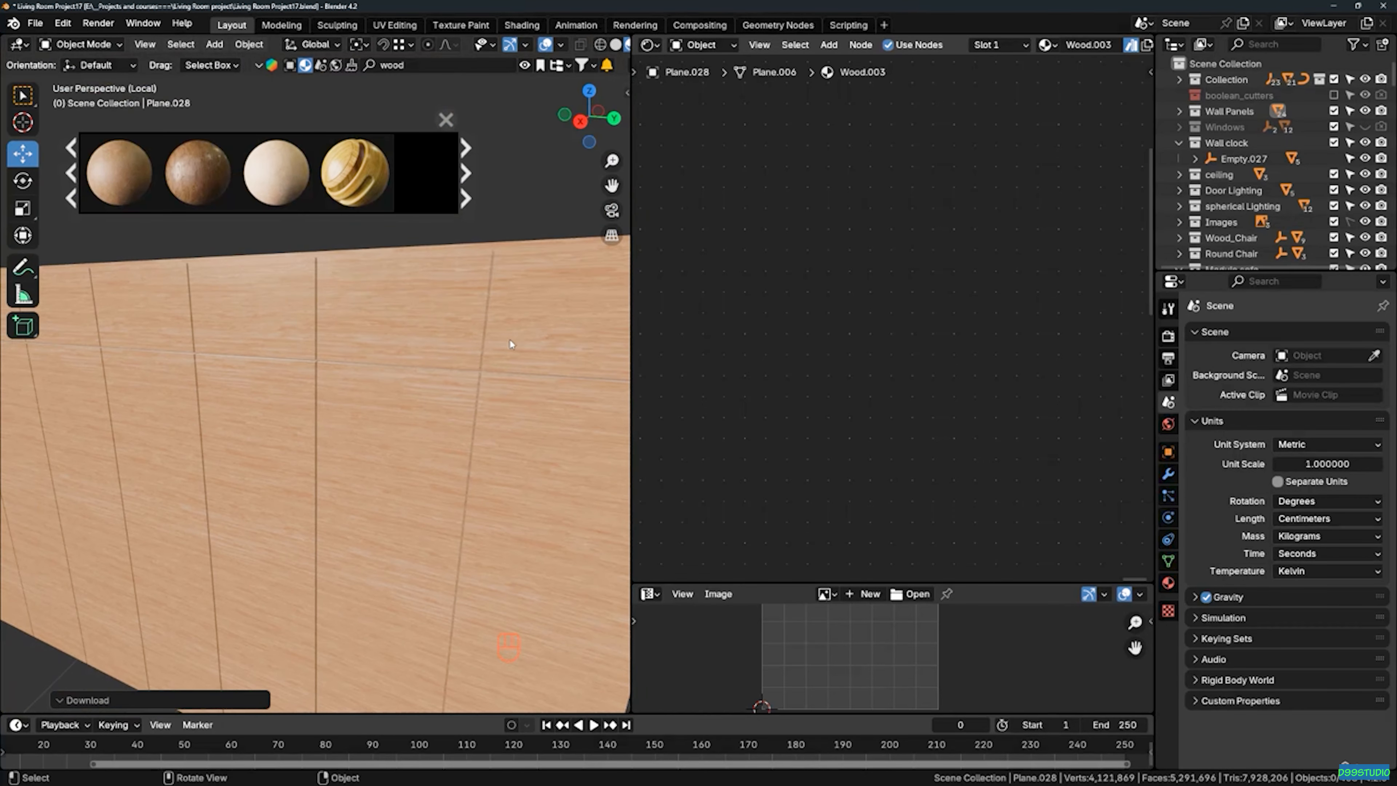
Select the panelled wall and set the Z rotation of its wood material's Mapping node to 90°
left_click(448, 309)
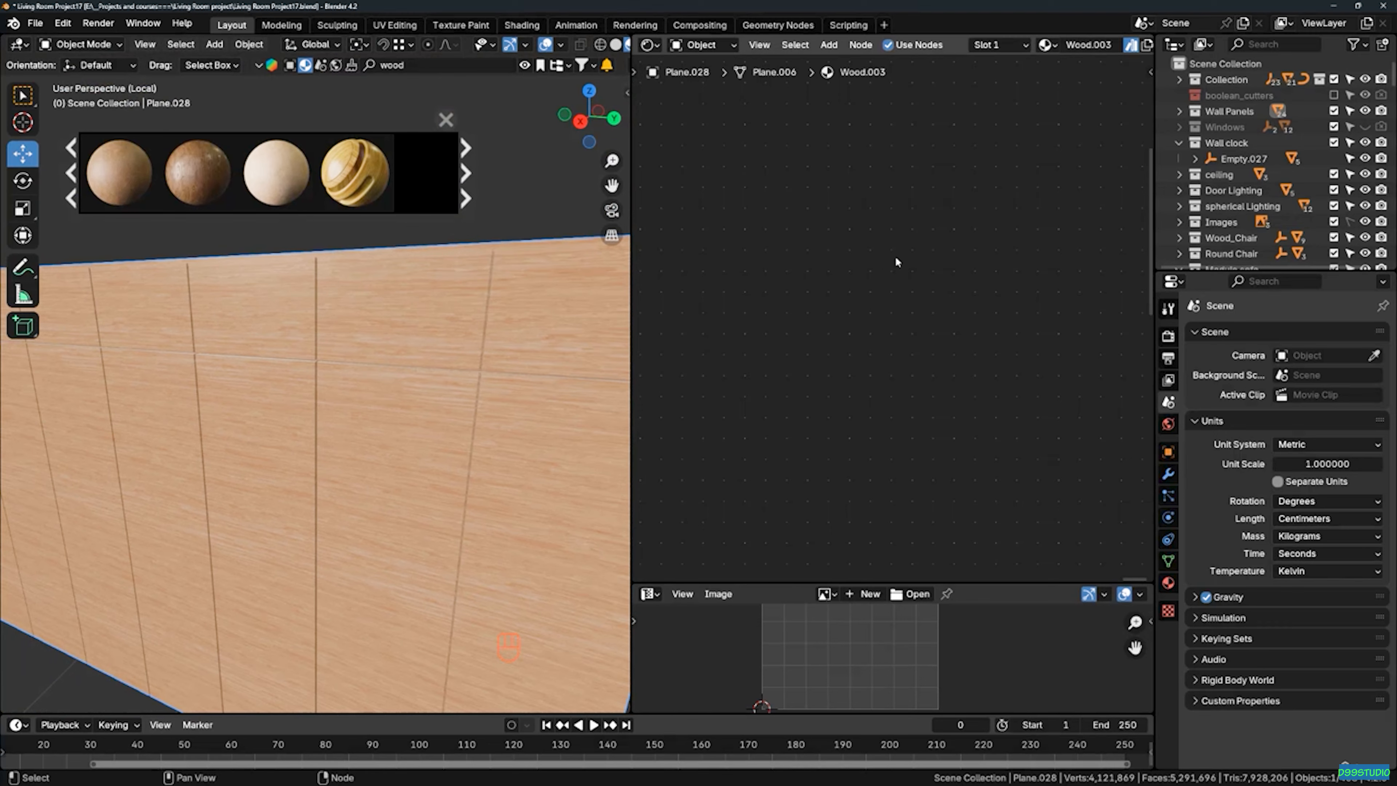
middle_click_drag(877, 271, 870, 273)
key("Home")
scroll(793, 291, "up", 6)
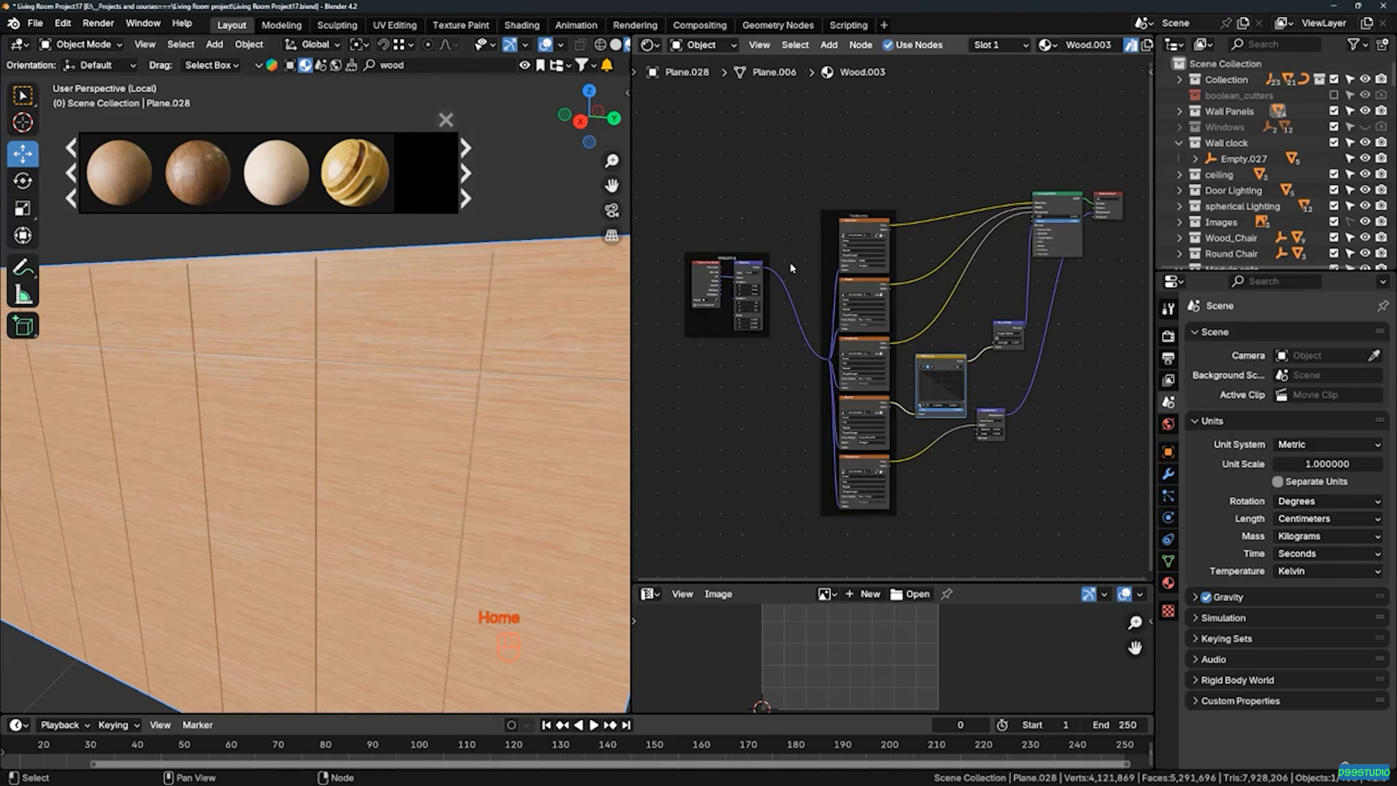
scroll(787, 330, "up", 3)
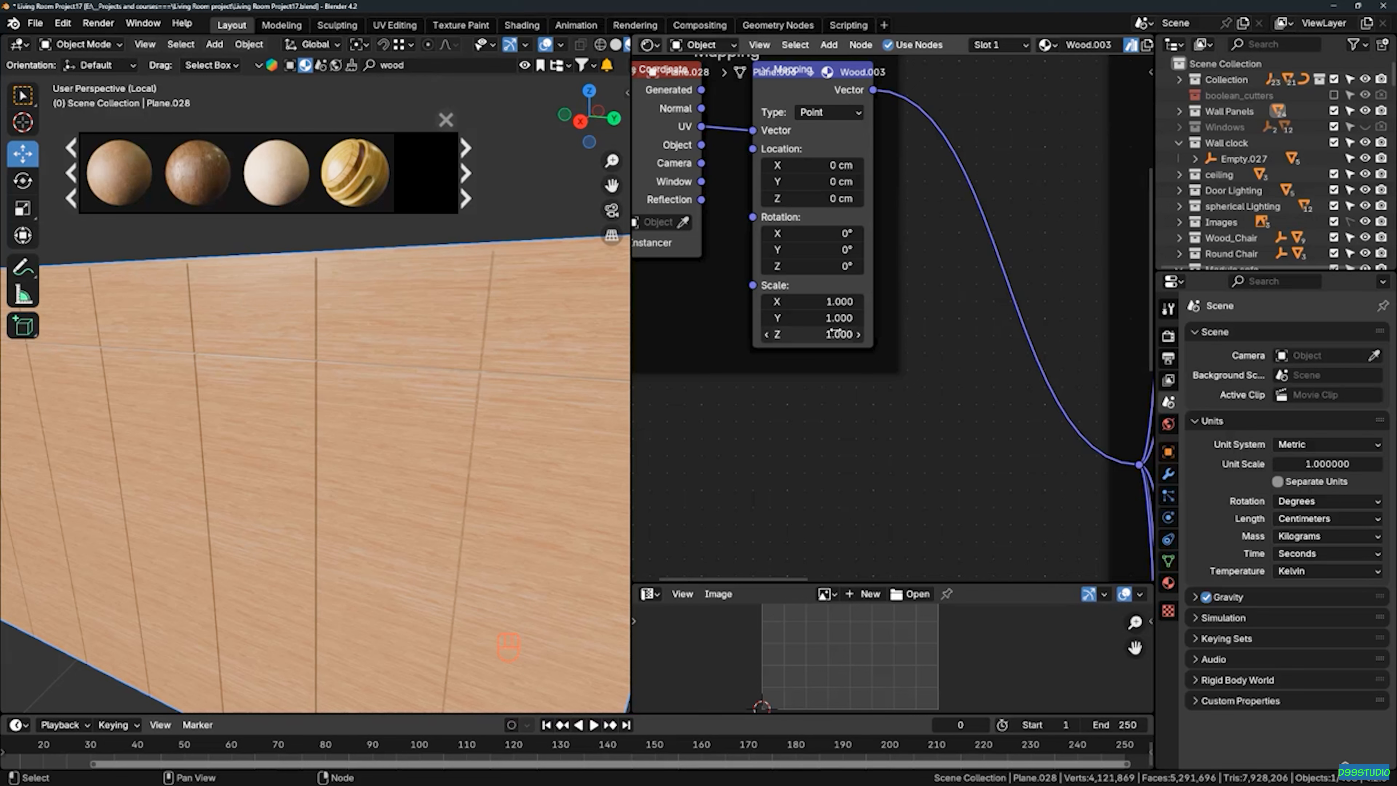
left_click(796, 266)
left_click(796, 266)
type("90")
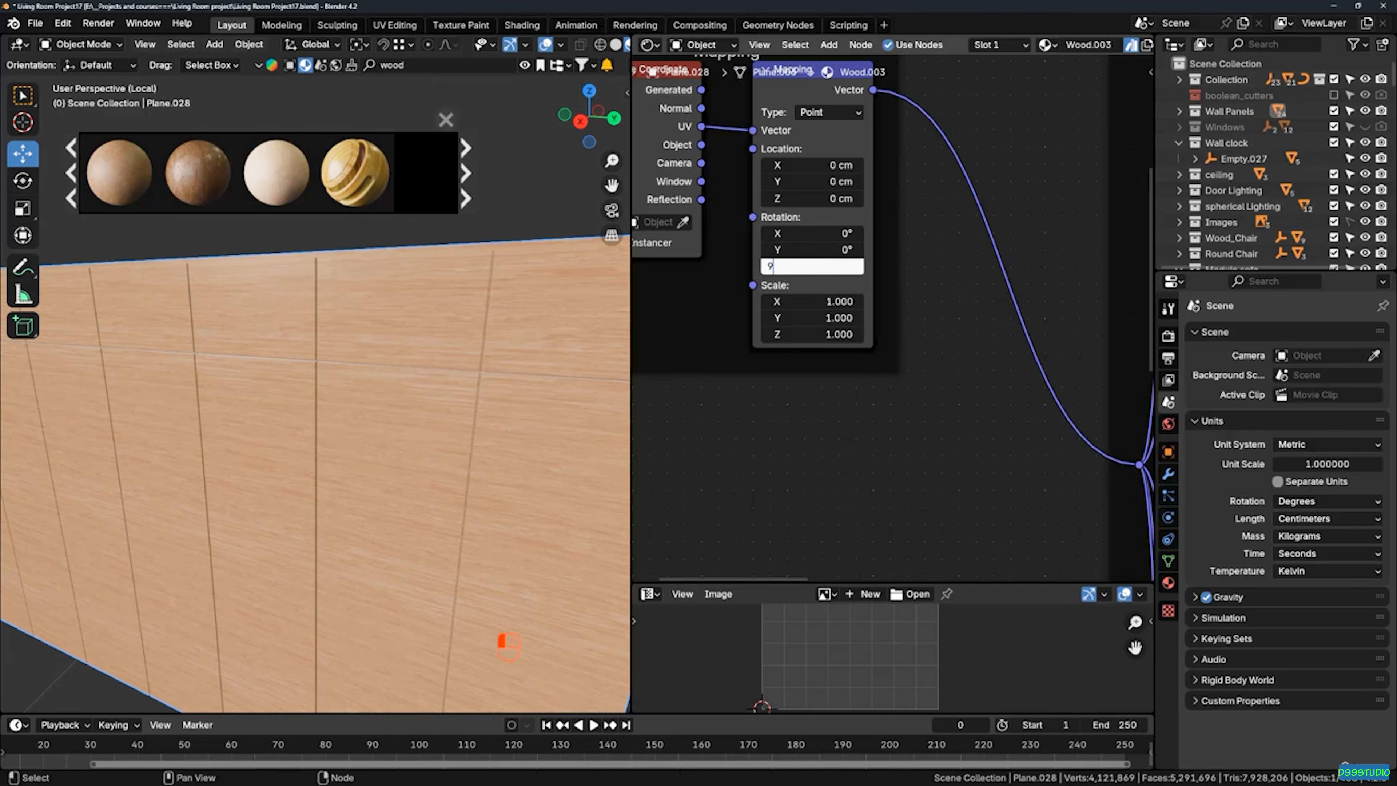
key("Return")
Add a second material slot to the panelled wall and assign the existing Wood.003 material to it
scroll(257, 393, "down", 3)
middle_click_drag(257, 392, 404, 345)
scroll(215, 364, "up", 1)
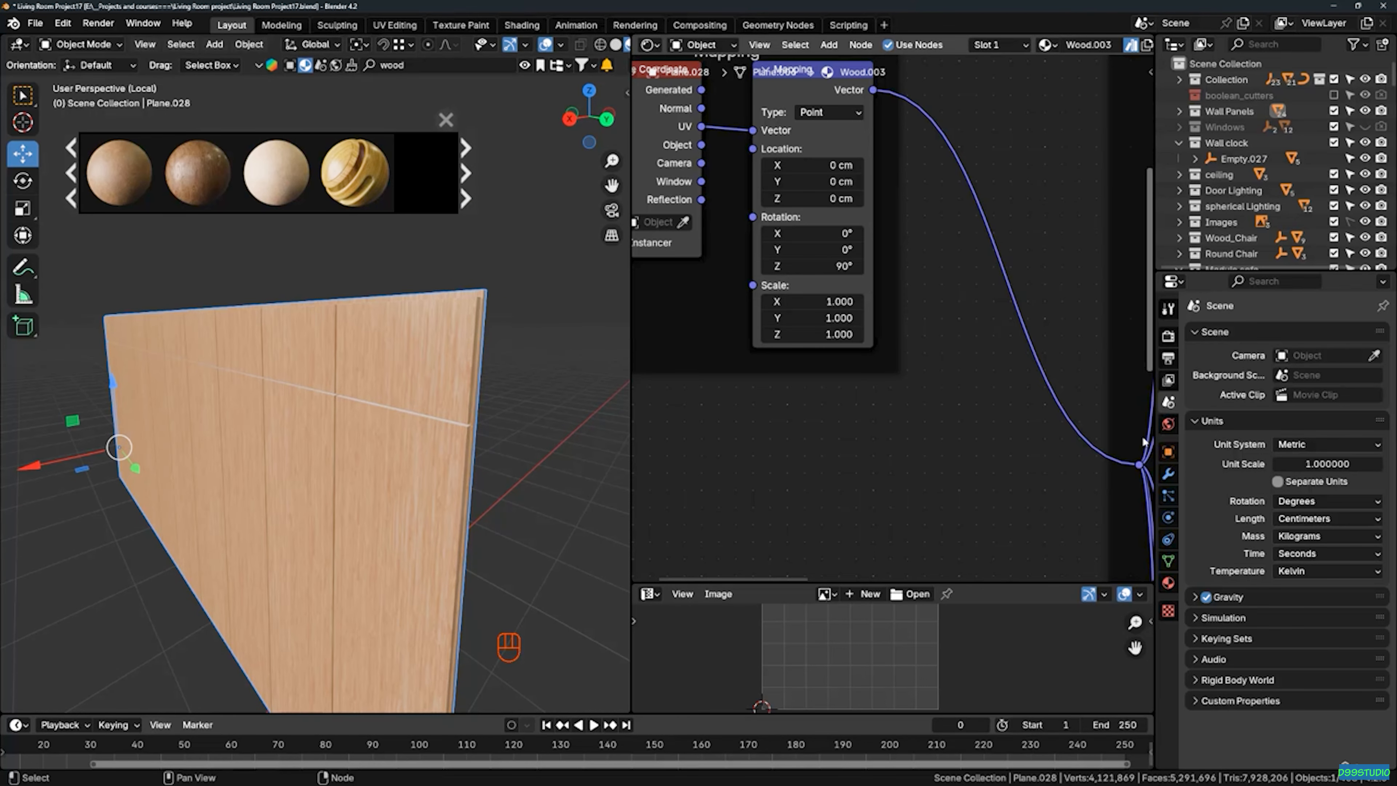
scroll(278, 387, "up", 5)
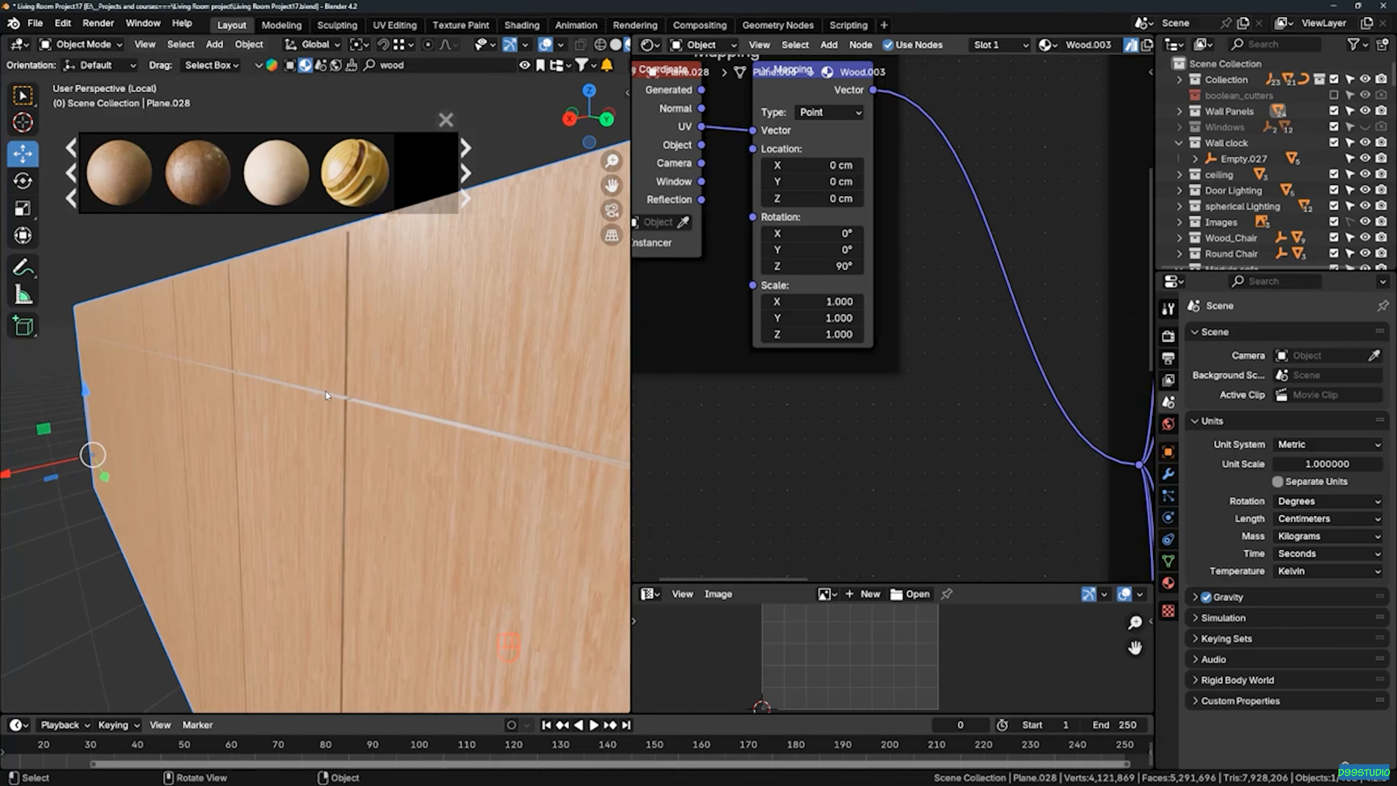
left_click(1168, 582)
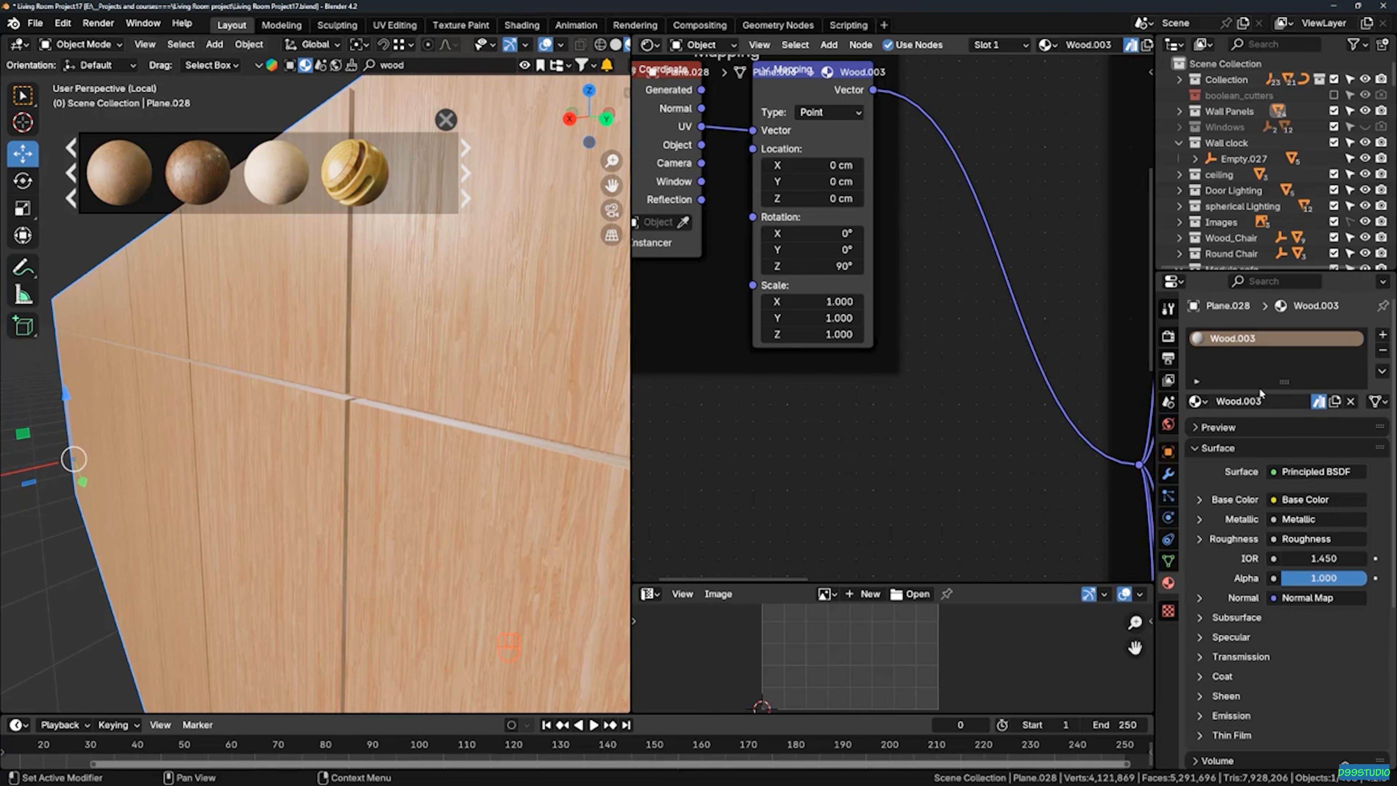
left_click(1383, 336)
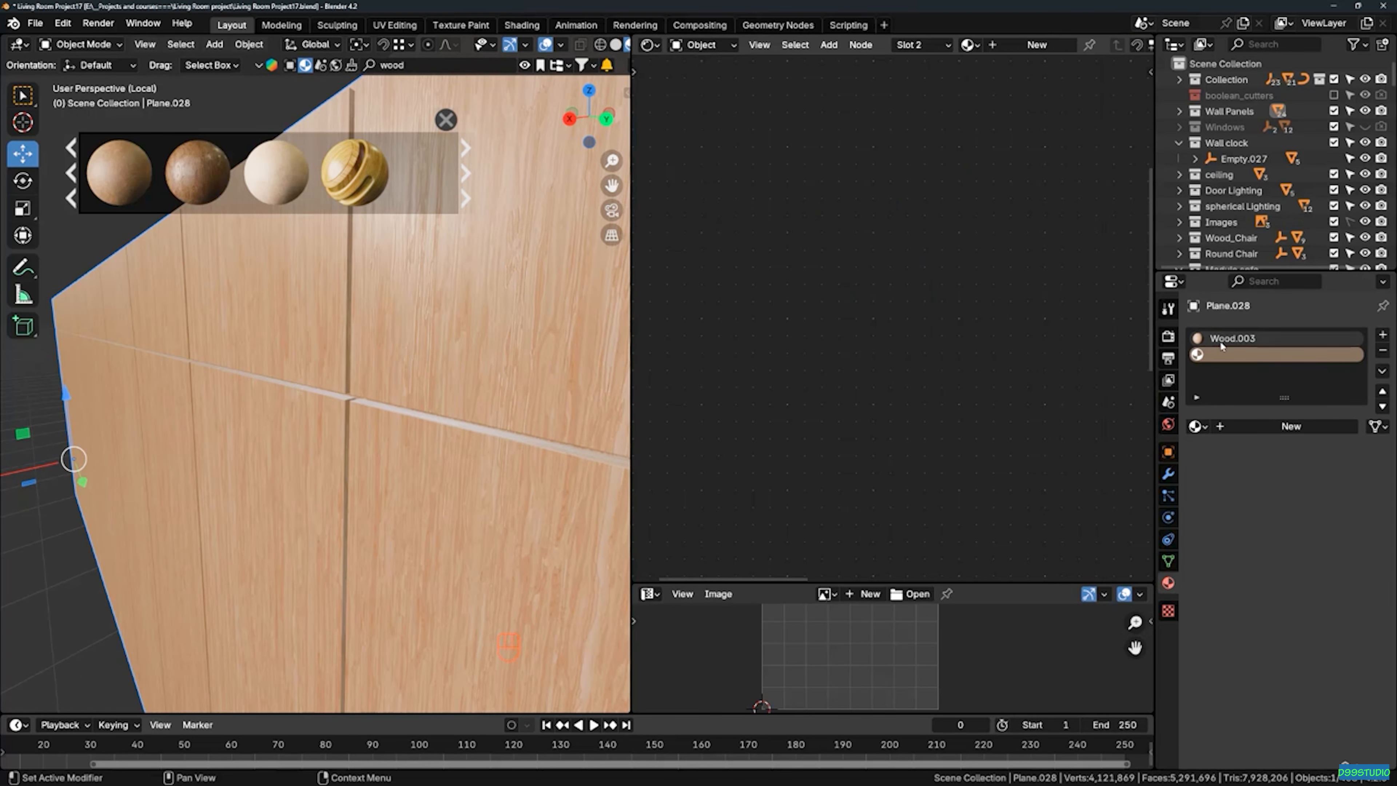
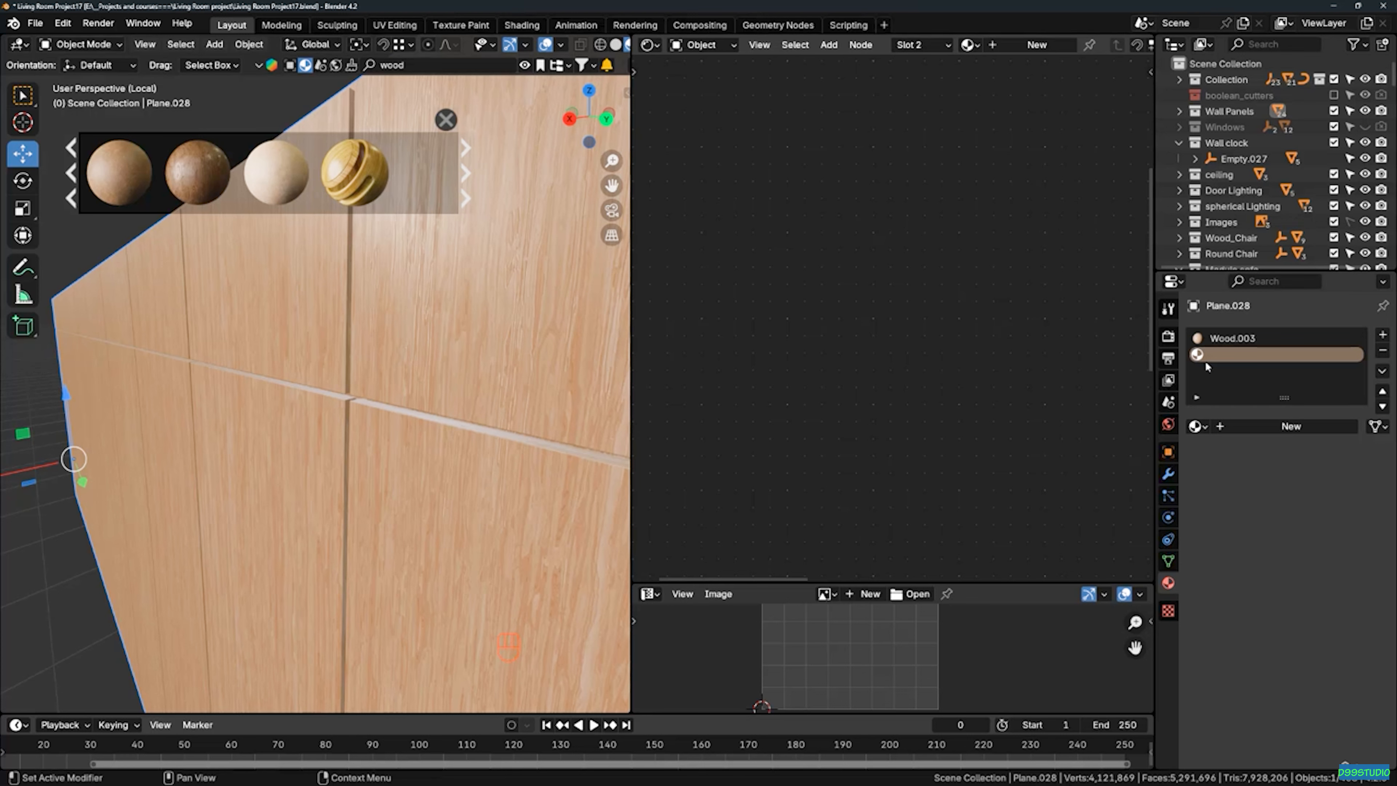
left_click(1198, 426)
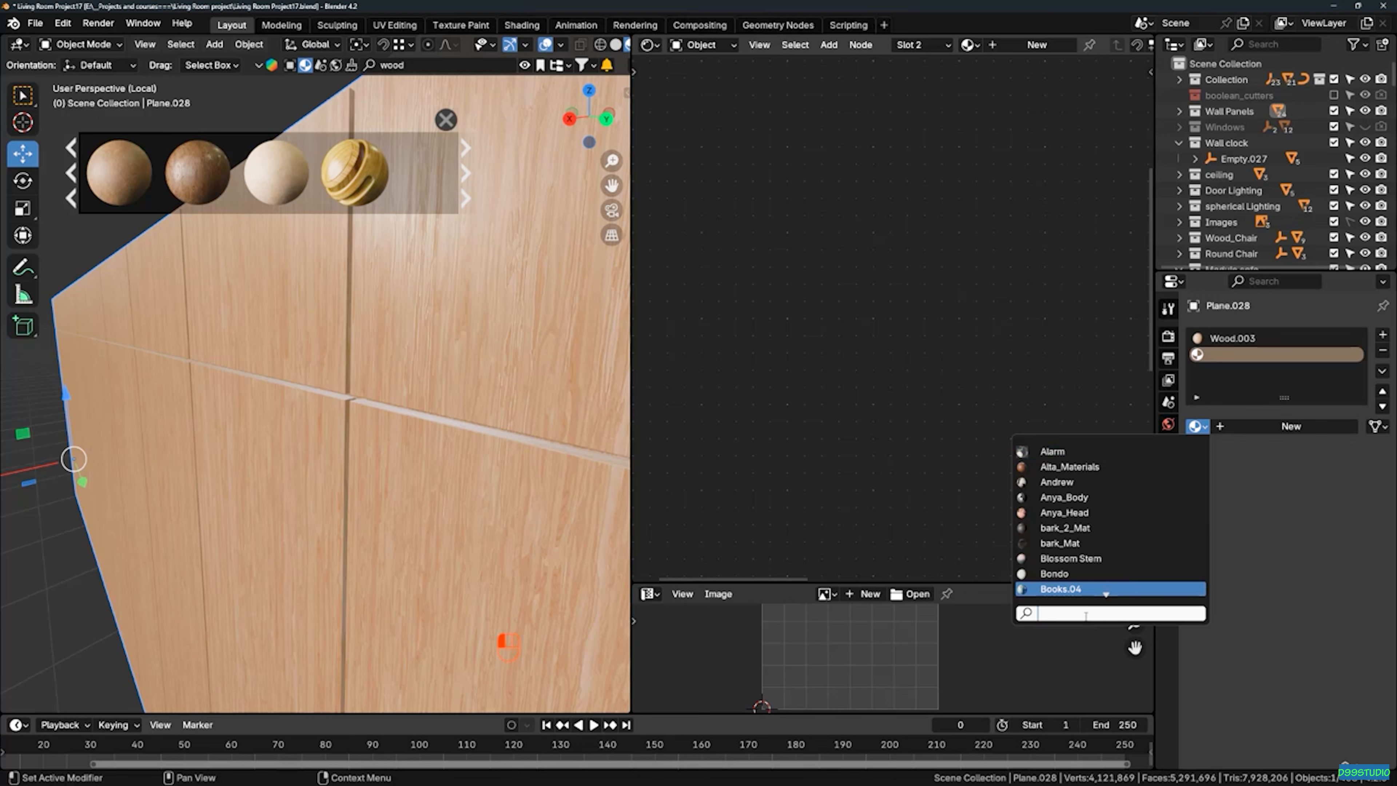
type("wood")
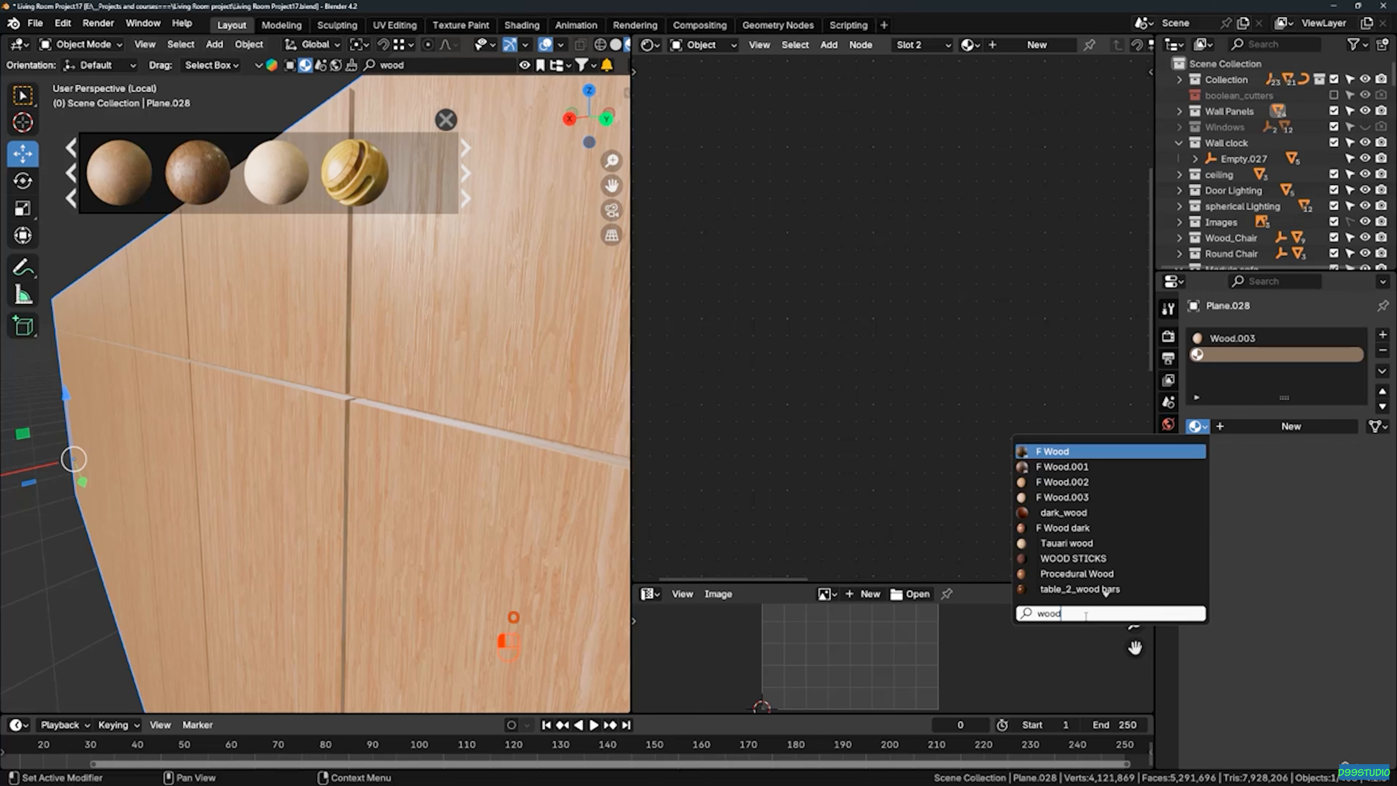
type(".")
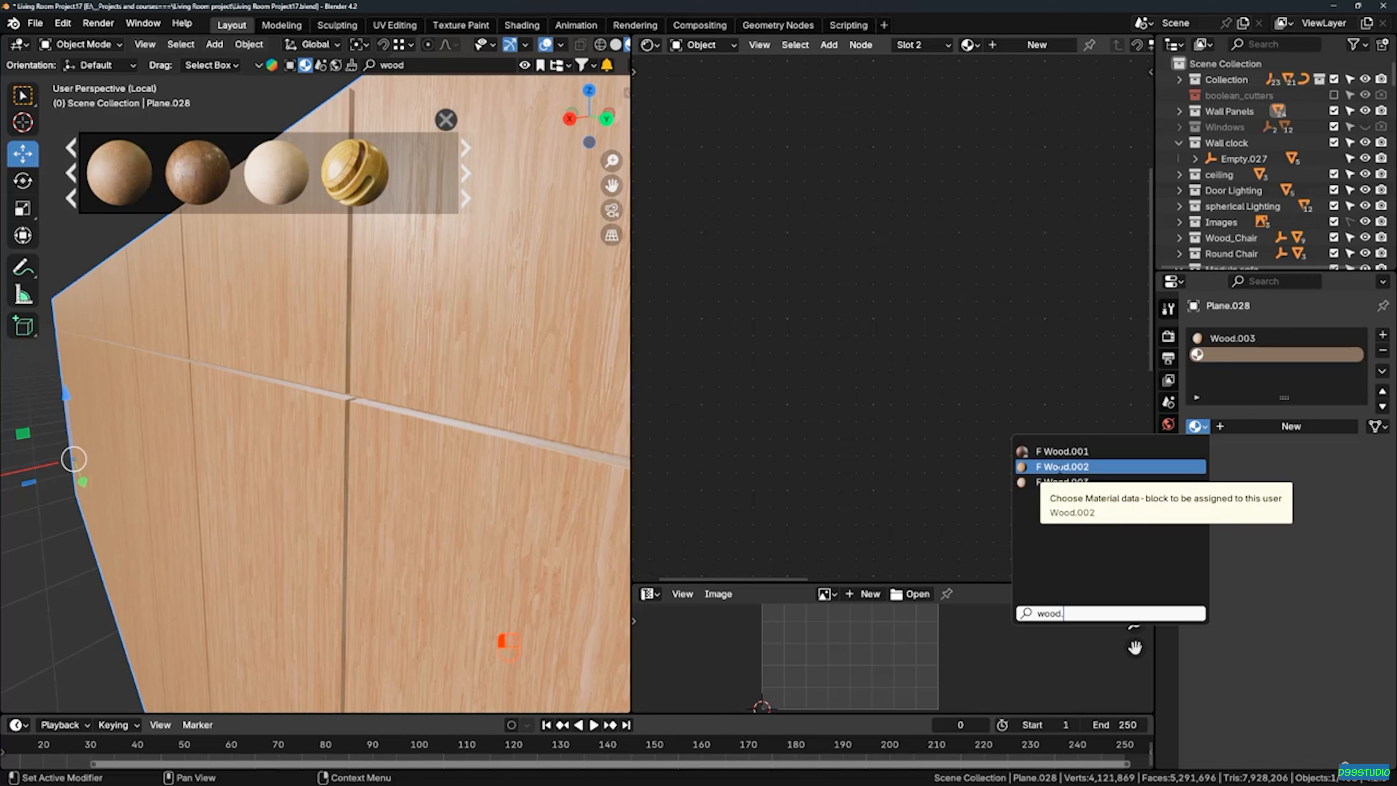
left_click(1062, 482)
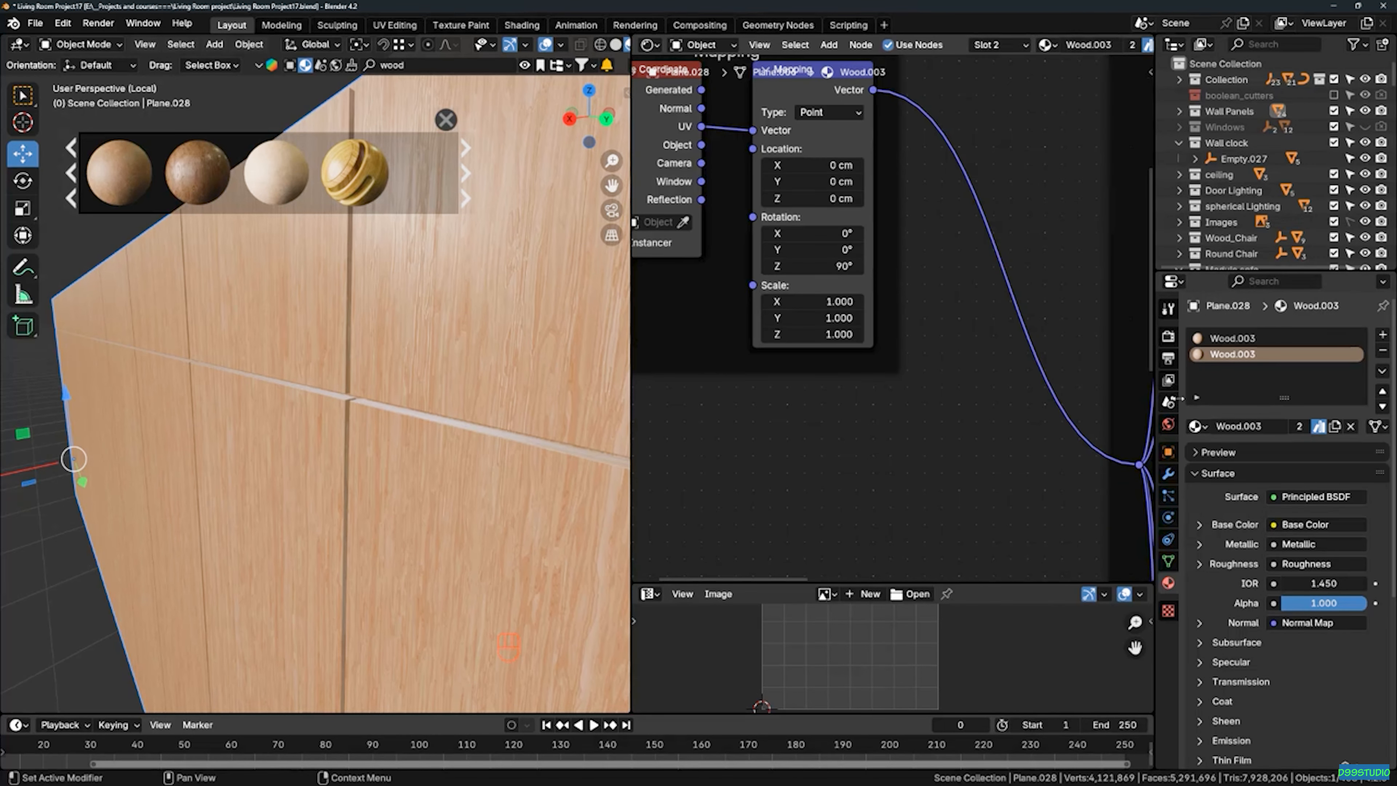
Review the Wood.003 node tree and compare the wall's two material slots
scroll(885, 357, "up", 2)
scroll(885, 357, "down", 2)
middle_click_drag(941, 334, 754, 347)
scroll(765, 328, "down", 7)
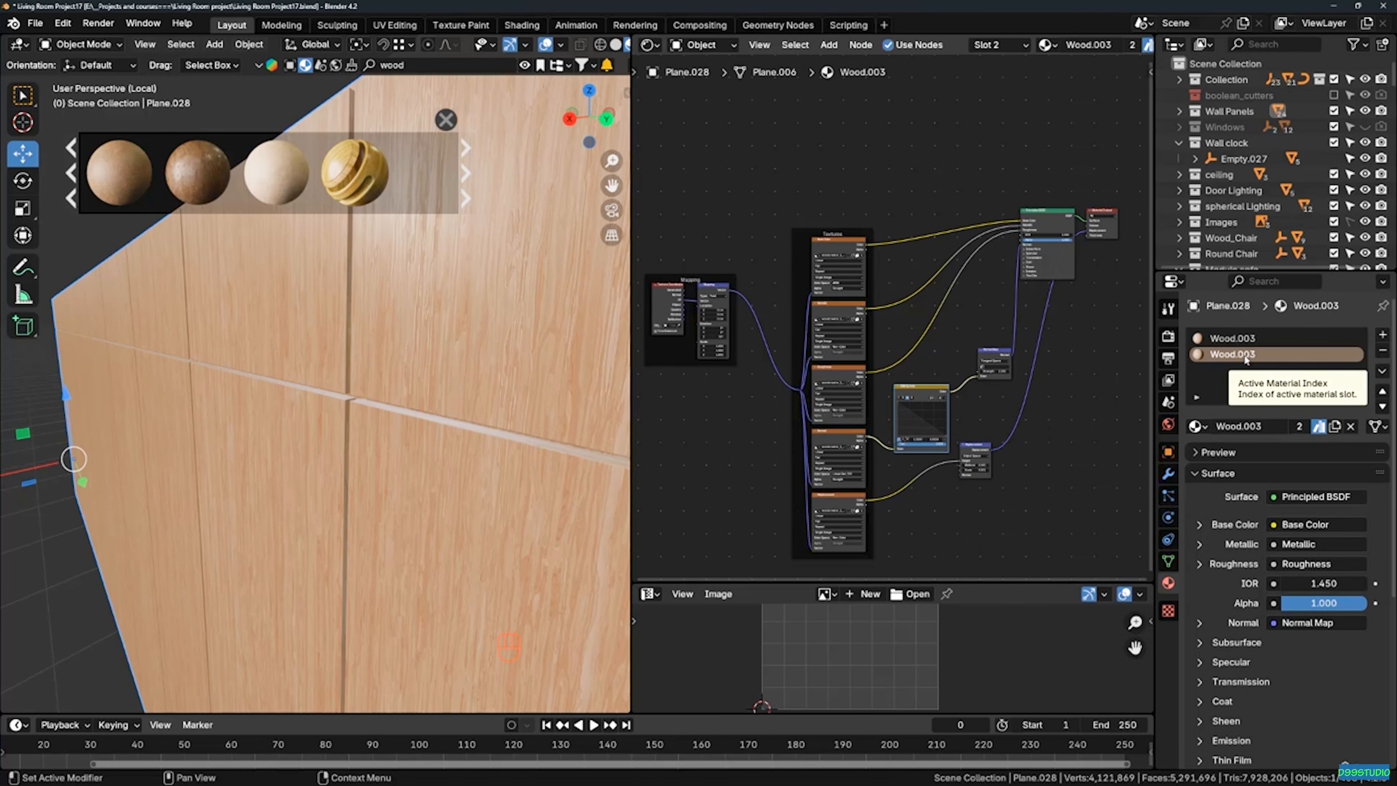
scroll(943, 259, "up", 2)
middle_click_drag(948, 259, 829, 294)
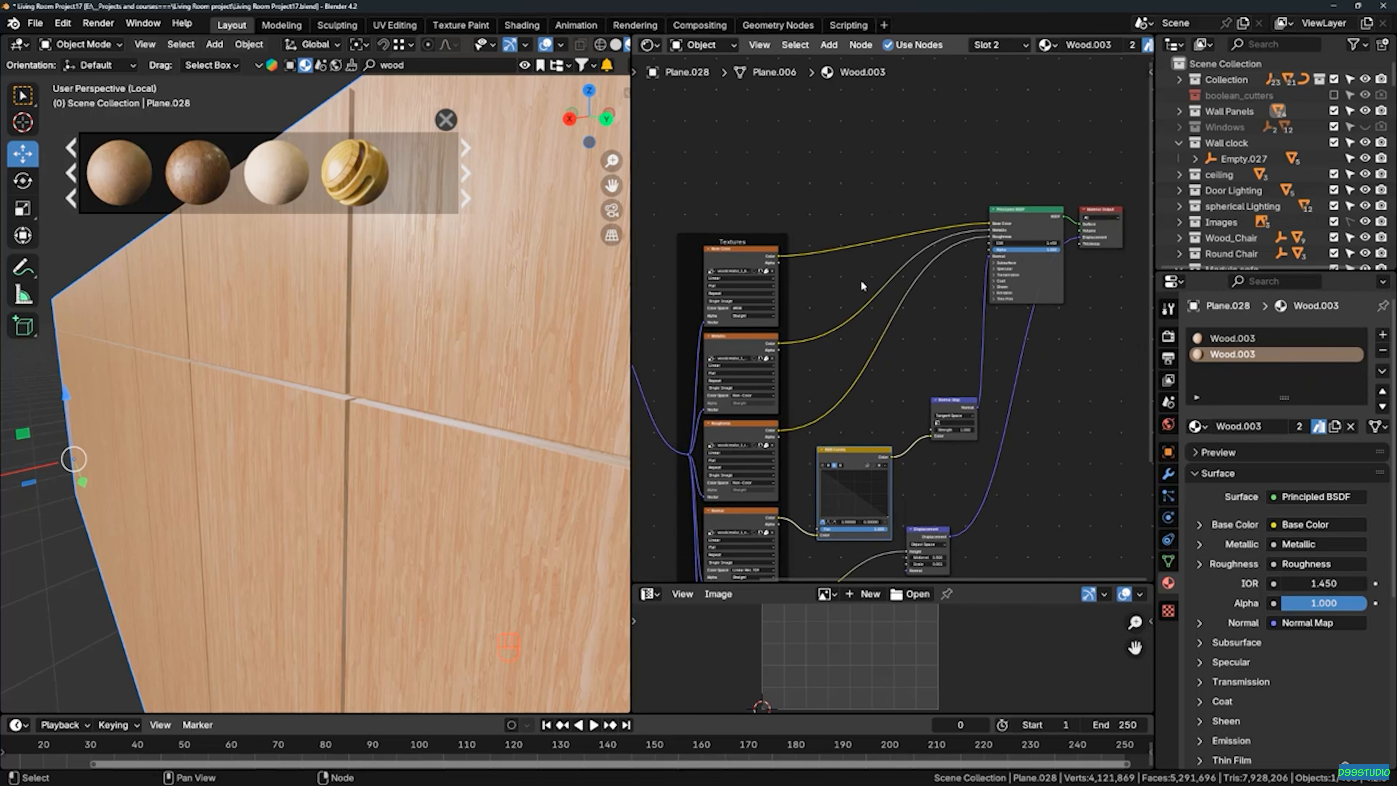
middle_click_drag(497, 341, 517, 329)
left_click(1243, 339)
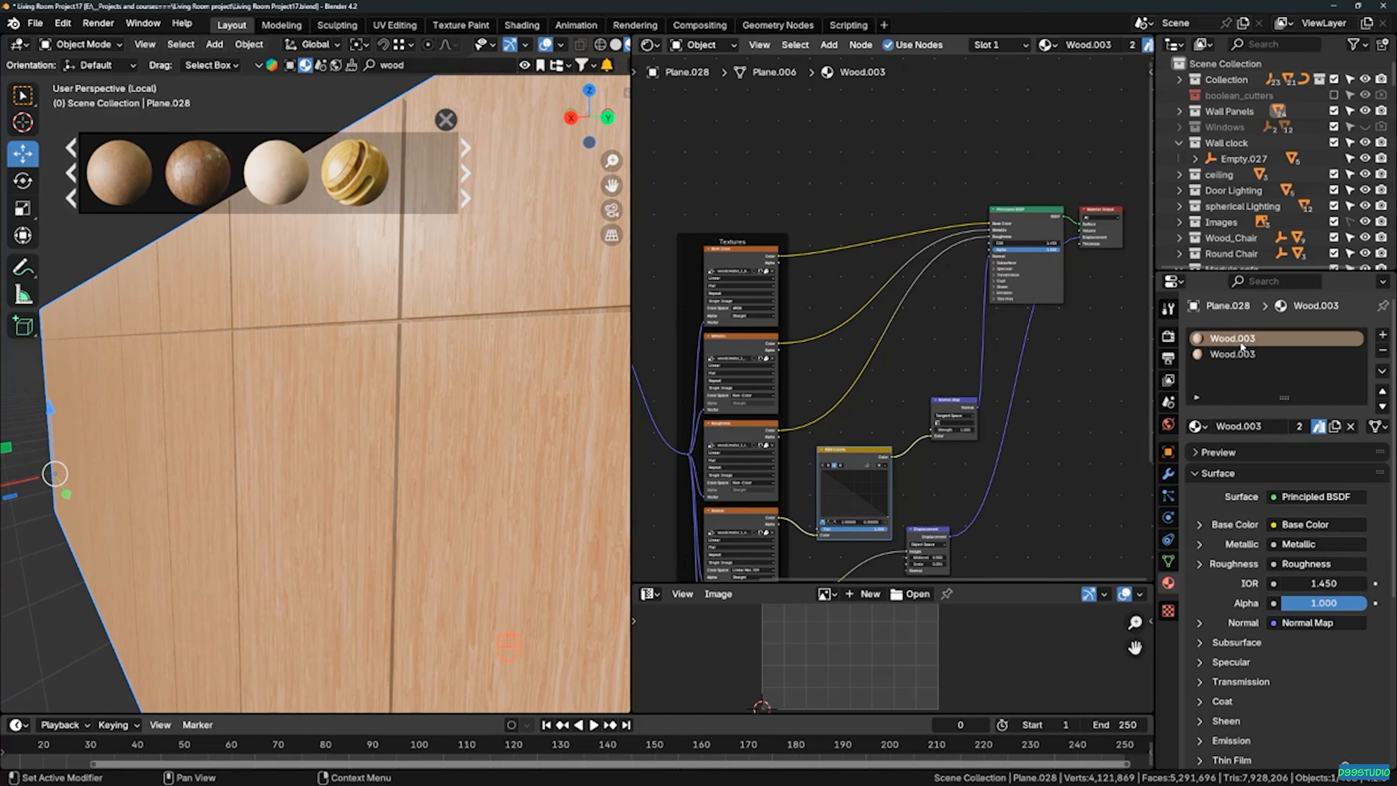
left_click(1245, 355)
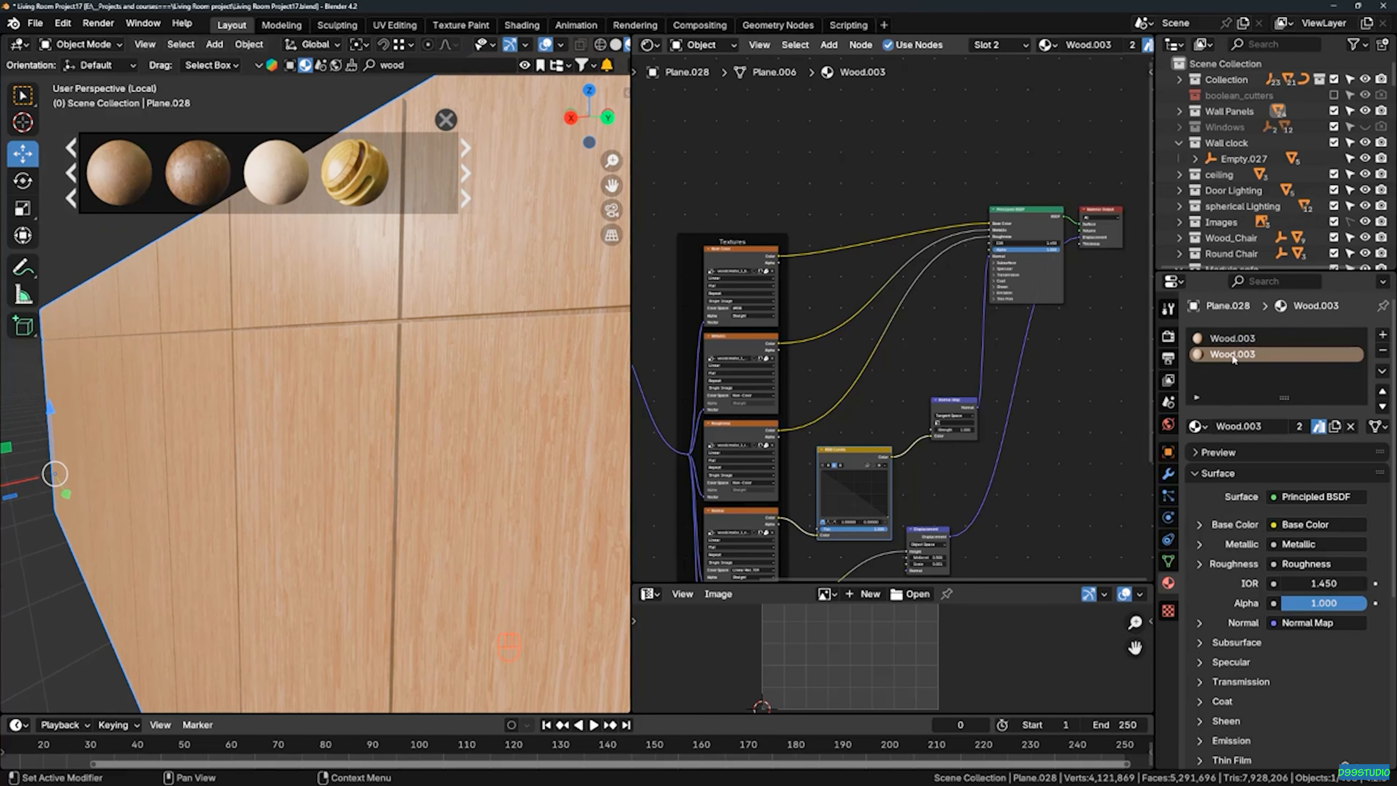
Make the second slot's material an independent copy and rename it Wood_Dark.004
left_click(1297, 428)
double_click(1231, 357)
left_click(1236, 355)
key("BackSpace")
type("_Dark.")
key("Return")
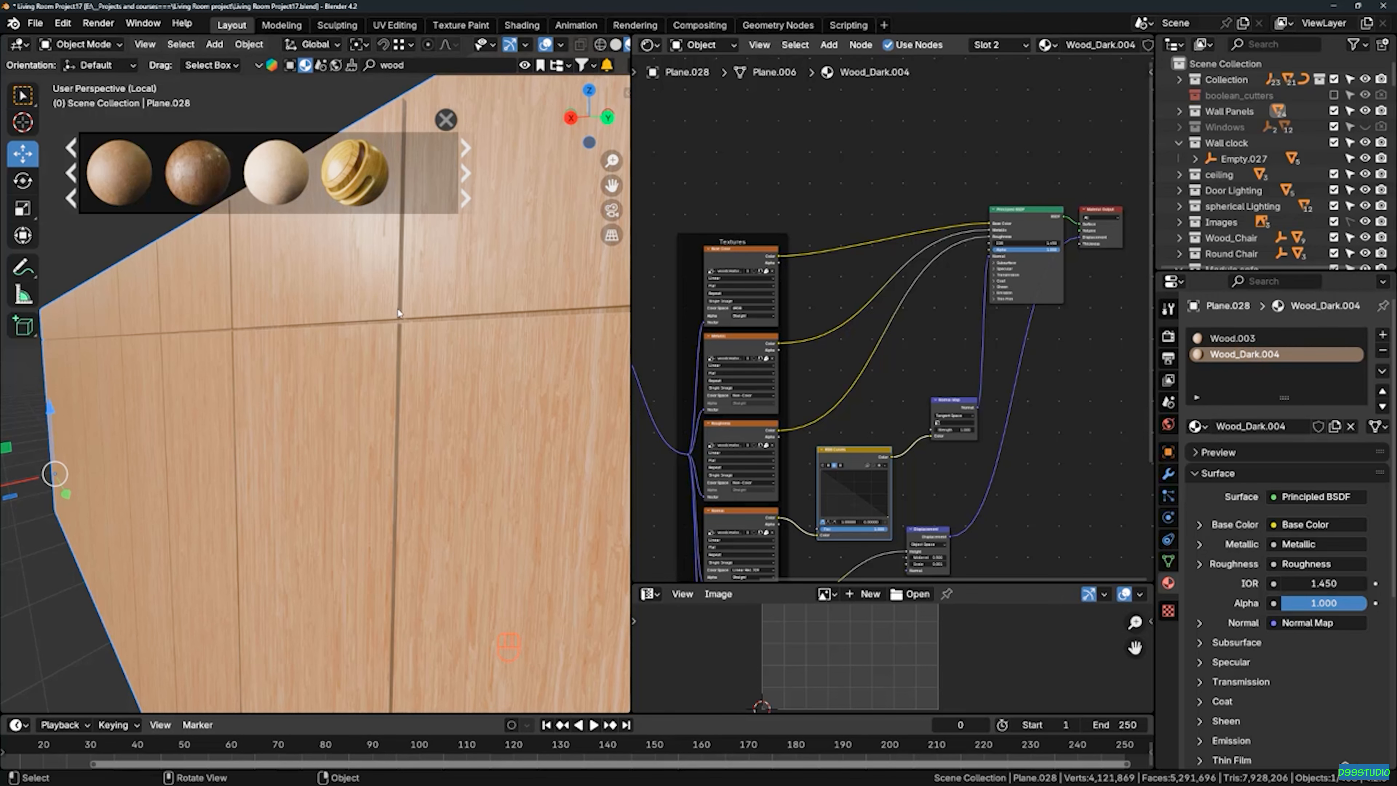
Show the wall in Solid shading, enter Edit Mode and select all ten tall lower panel faces
scroll(420, 319, "down", 6)
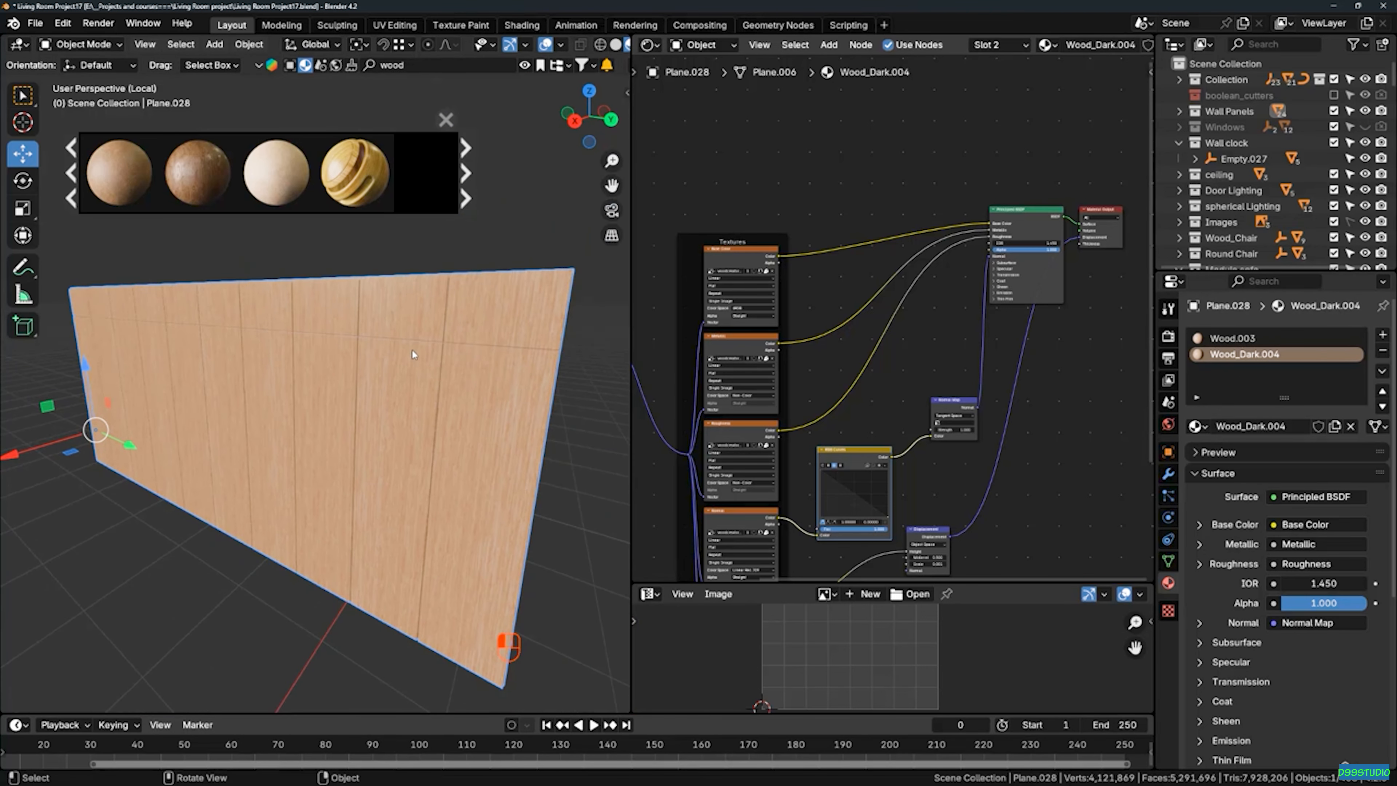
middle_click_drag(391, 334, 378, 358)
key("Tab")
left_click(467, 382)
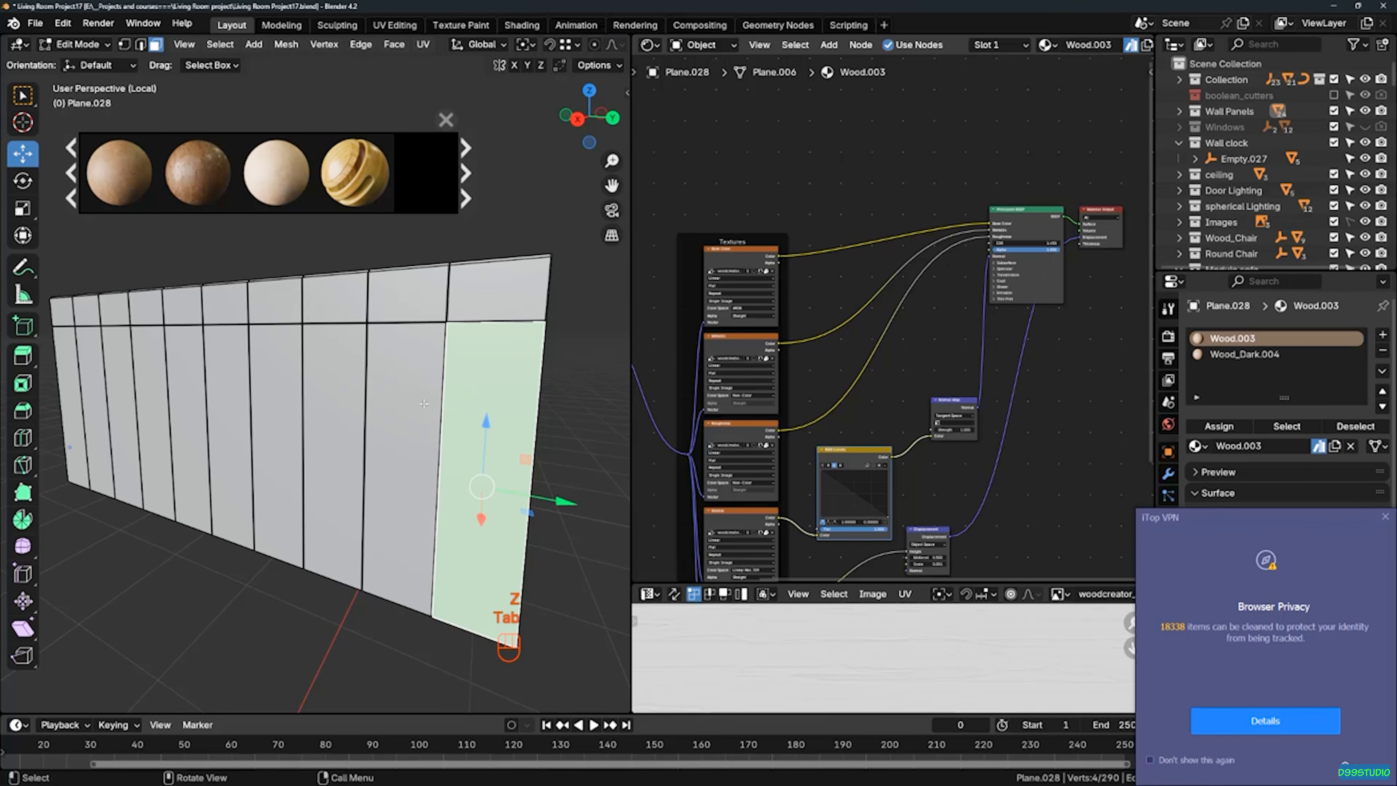
left_click(407, 402, "shift")
left_click(335, 396, "shift")
left_click(275, 391, "shift")
left_click(228, 385, "shift")
left_click(179, 383, "shift")
left_click(149, 385, "shift")
left_click(118, 379, "shift")
left_click(91, 372, "shift")
left_click(66, 358, "shift")
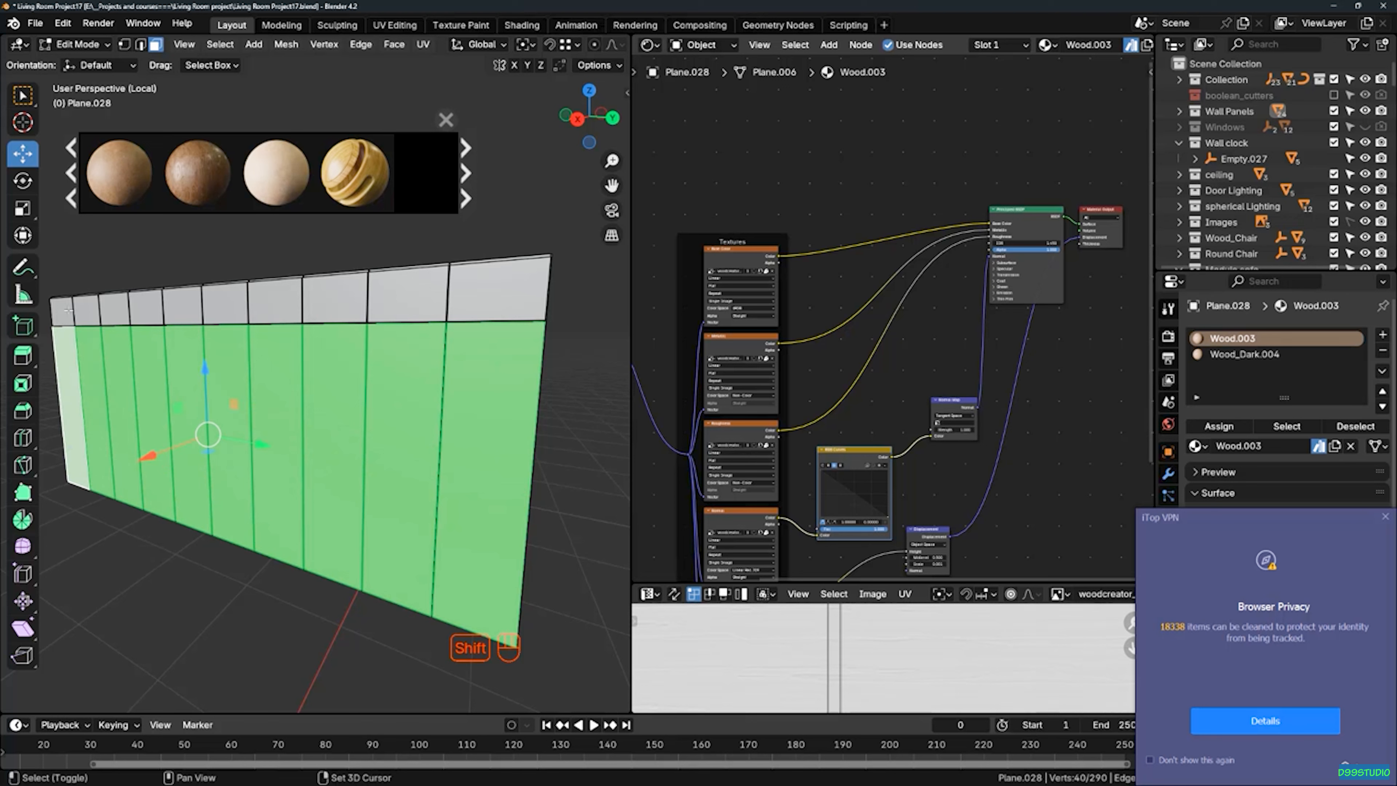
Add the ten short panel faces of the wall's upper row to the selection
left_click(68, 311, "shift")
left_click(87, 308, "shift")
left_click(114, 307, "shift")
left_click(146, 305, "shift")
left_click(191, 304, "shift")
left_click(225, 301, "shift")
left_click(275, 297, "shift")
left_click(335, 294, "shift")
left_click(407, 292, "shift")
left_click(477, 290, "shift")
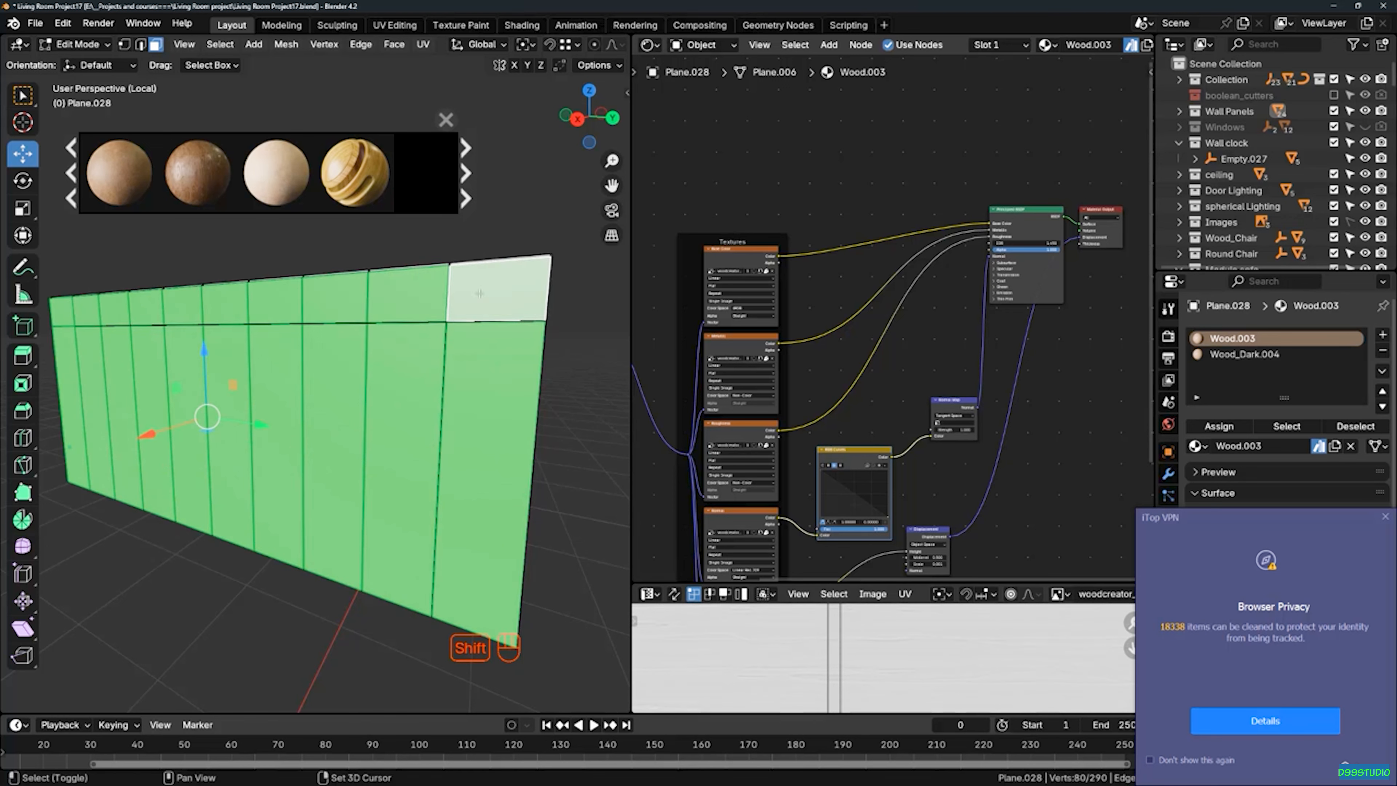
Invert the face selection so the wall's grooves and outer edges are selected in place of the panel fronts
middle_click_drag(477, 290, 403, 345)
scroll(403, 345, "up", 4)
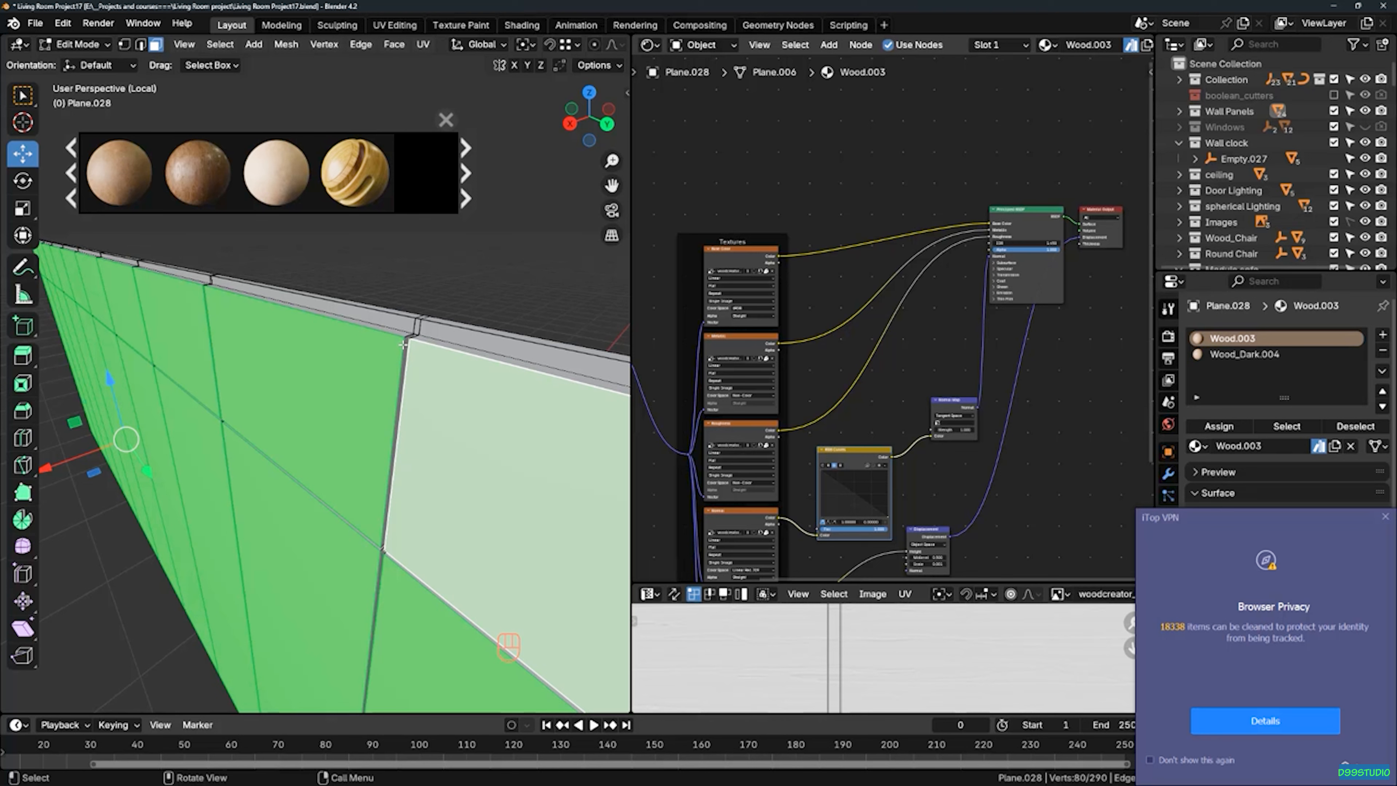
key("ctrl+i")
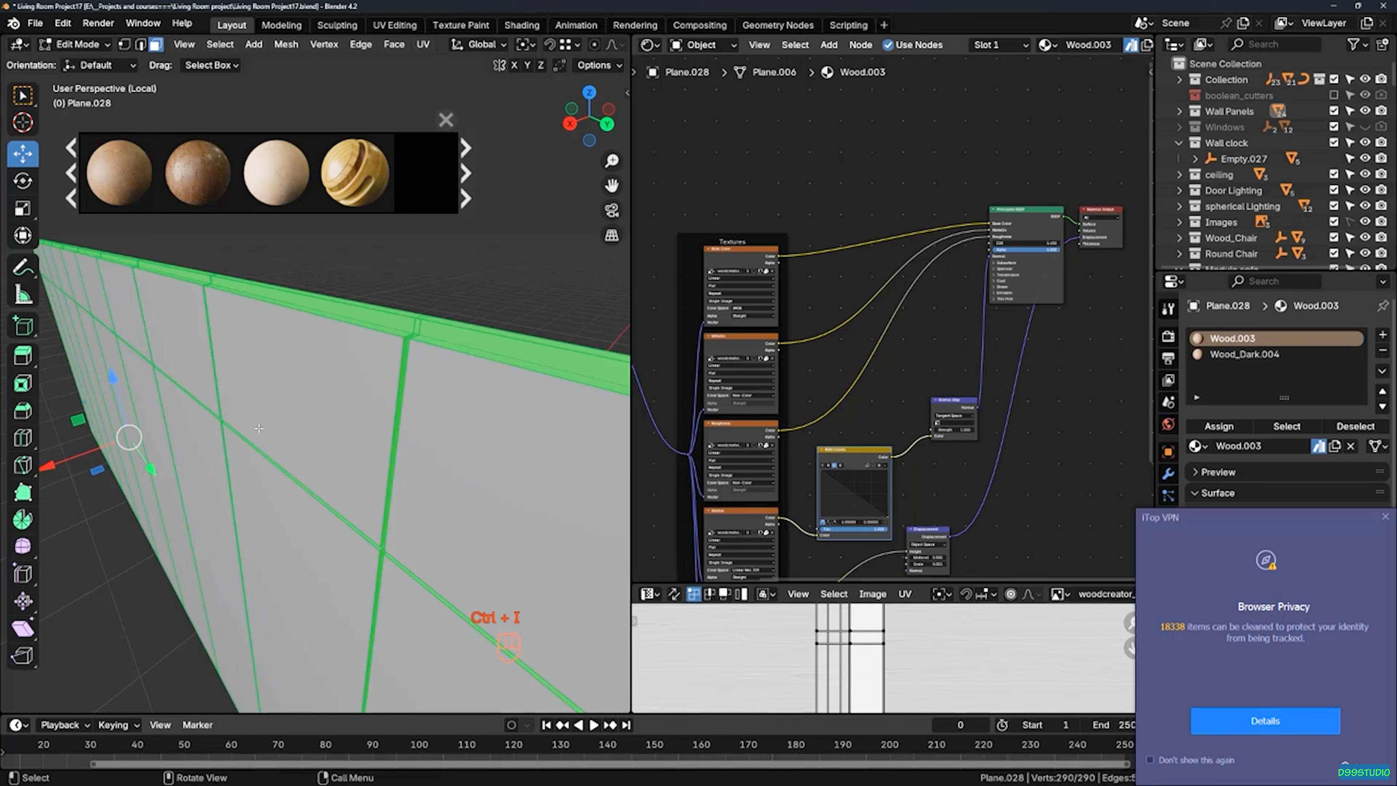
scroll(300, 295, "down", 4)
middle_click_drag(396, 429, 428, 405)
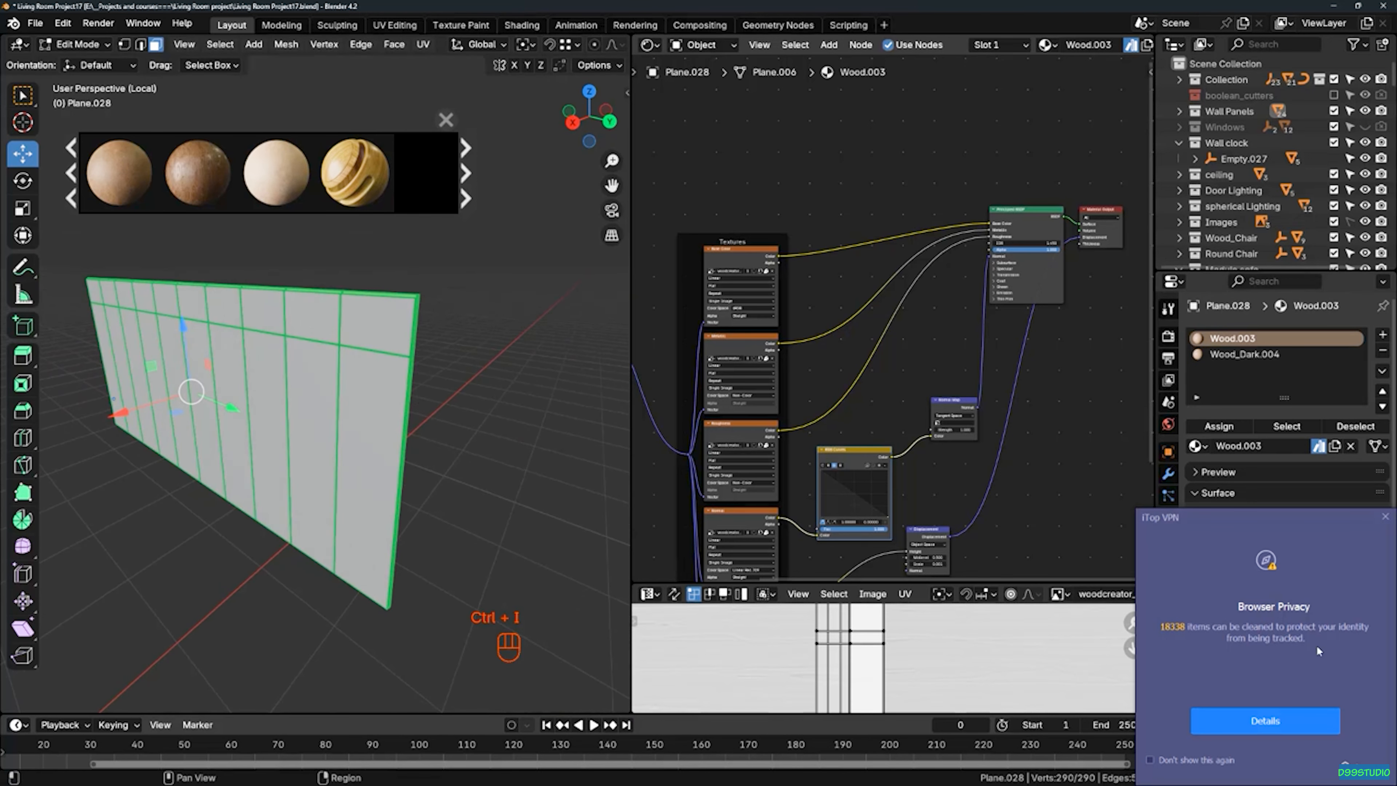
Assign the Wood_Dark.004 material to the selected groove and edge faces
left_click(1385, 516)
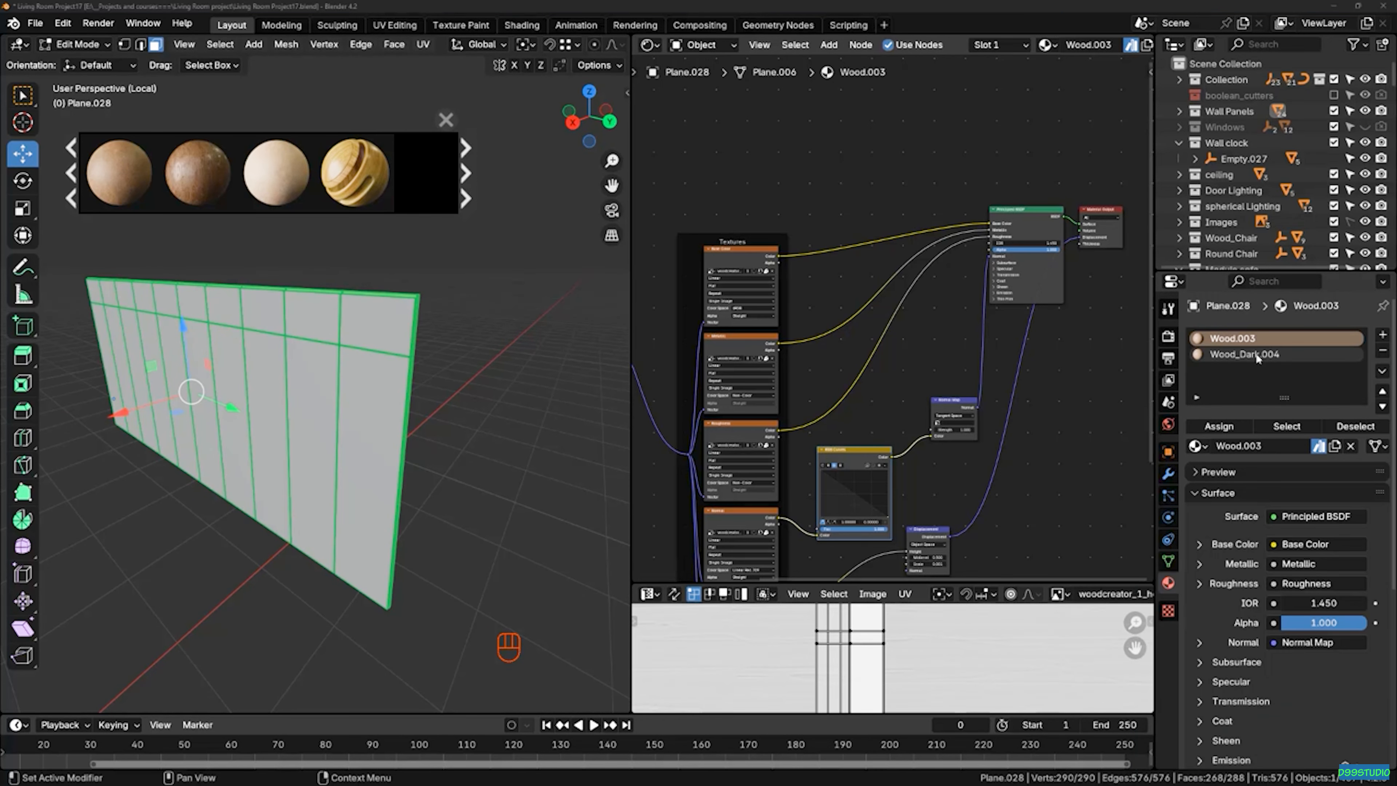
left_click(1257, 356)
middle_click_drag(515, 367, 317, 309)
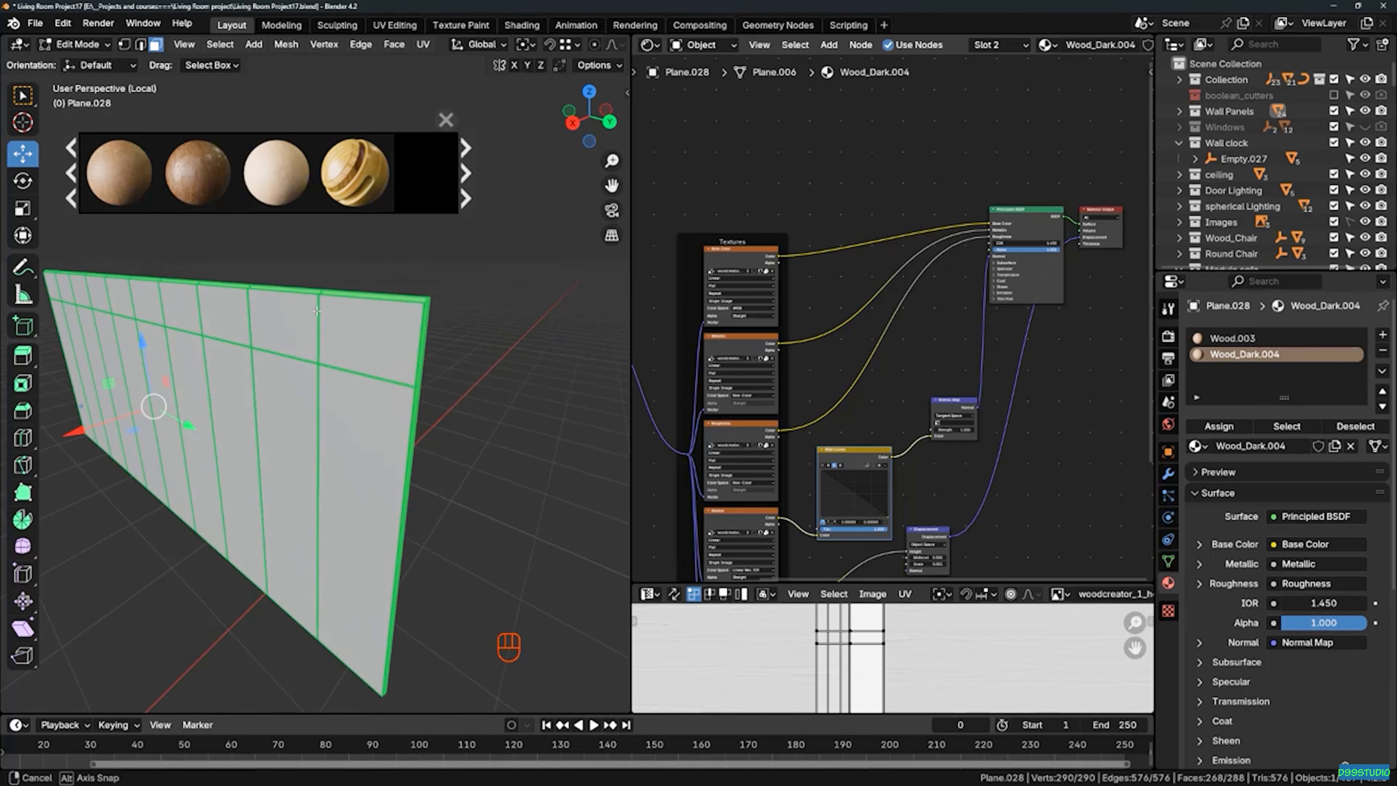
scroll(317, 309, "up", 5)
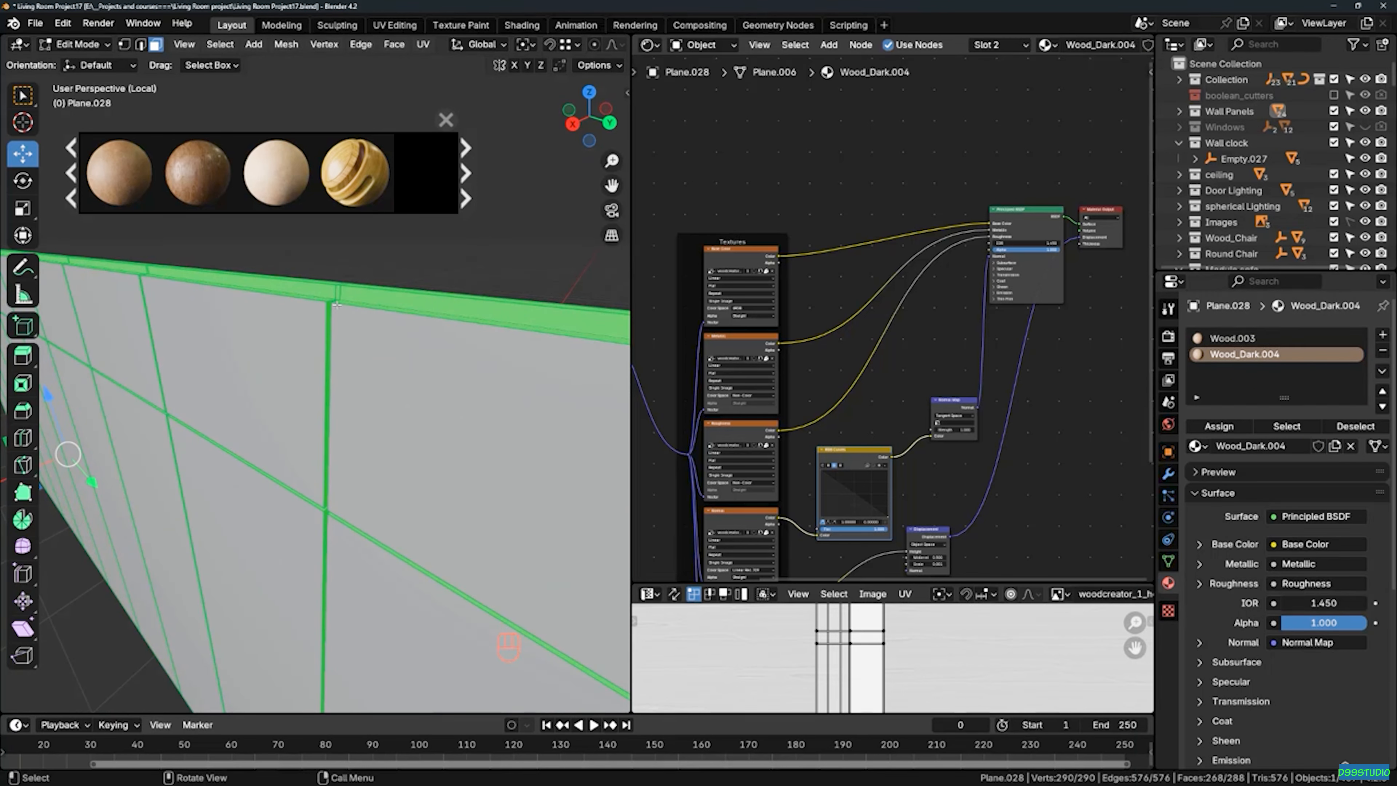
left_click(1232, 429)
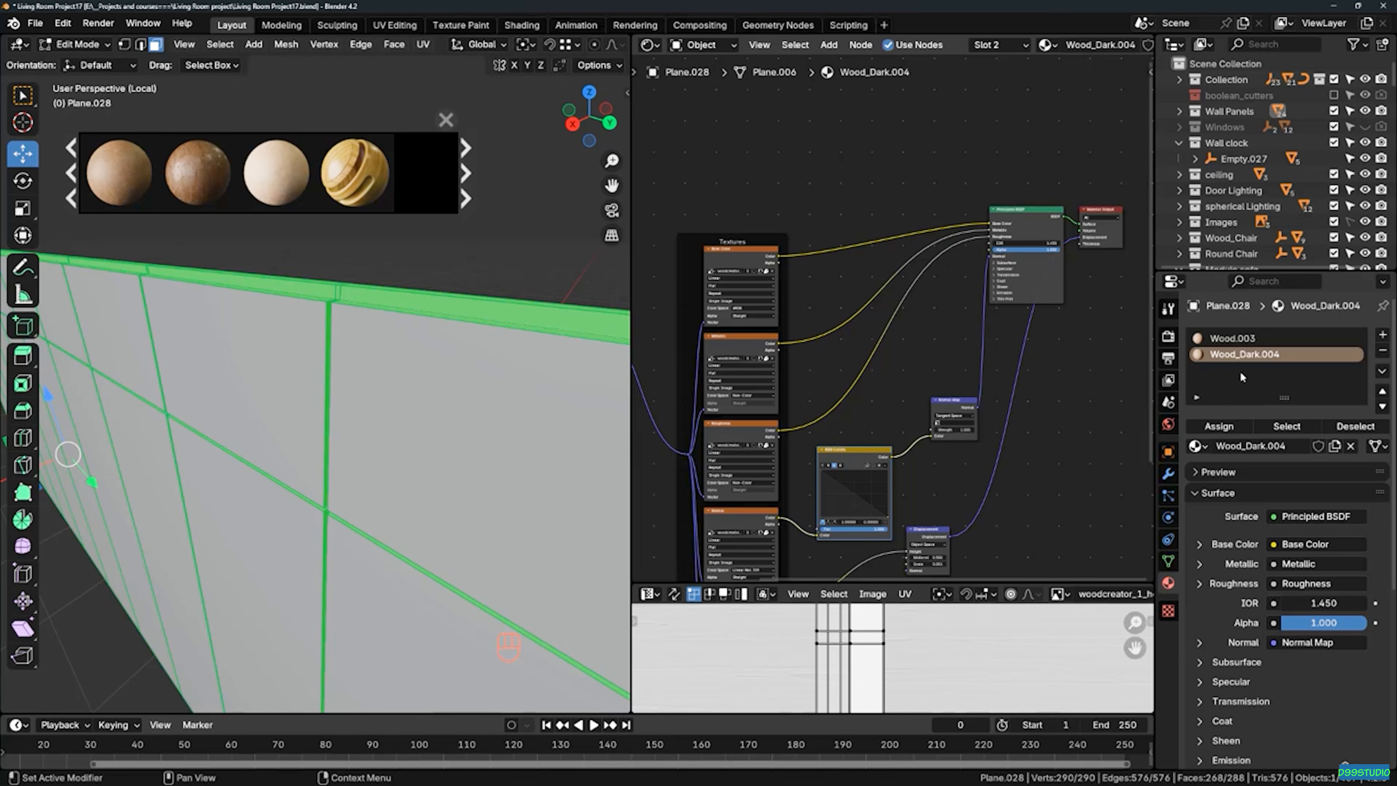
middle_click_drag(343, 330, 340, 337)
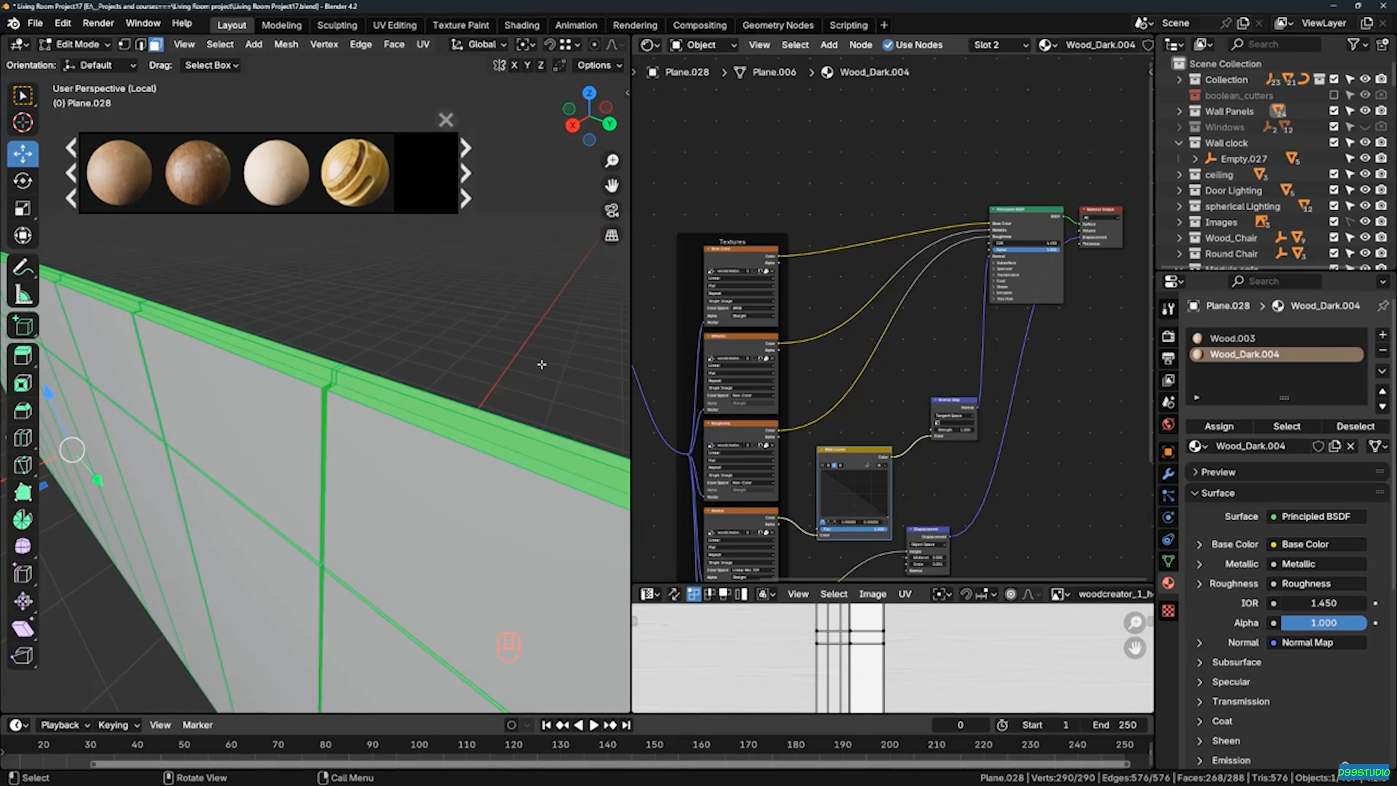
scroll(859, 182, "up", 1)
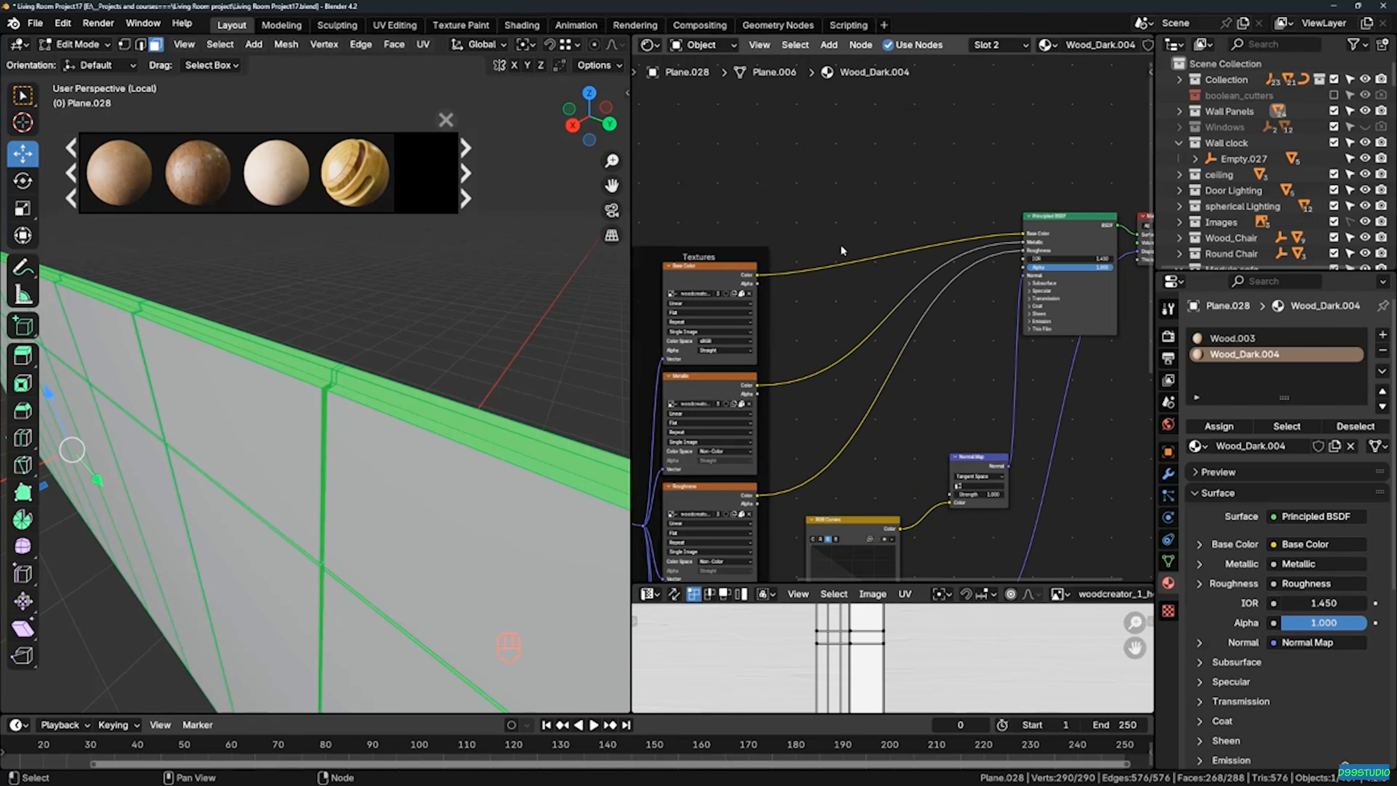
key("shift+a")
left_click(856, 221)
type("cur")
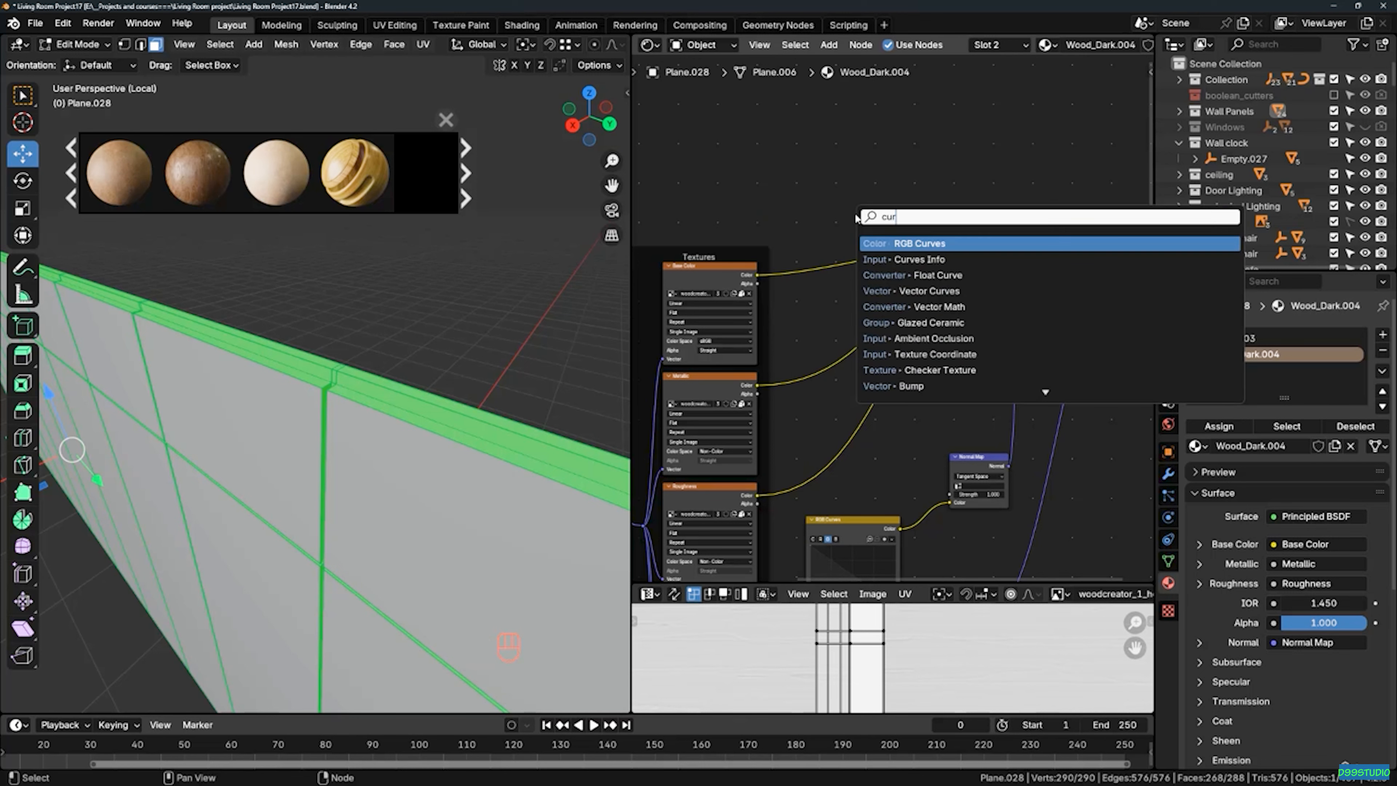
key("Escape")
Add an RGB Curves node between the Base Color texture and the Principled BSDF in Wood_Dark.004
key("shift+a")
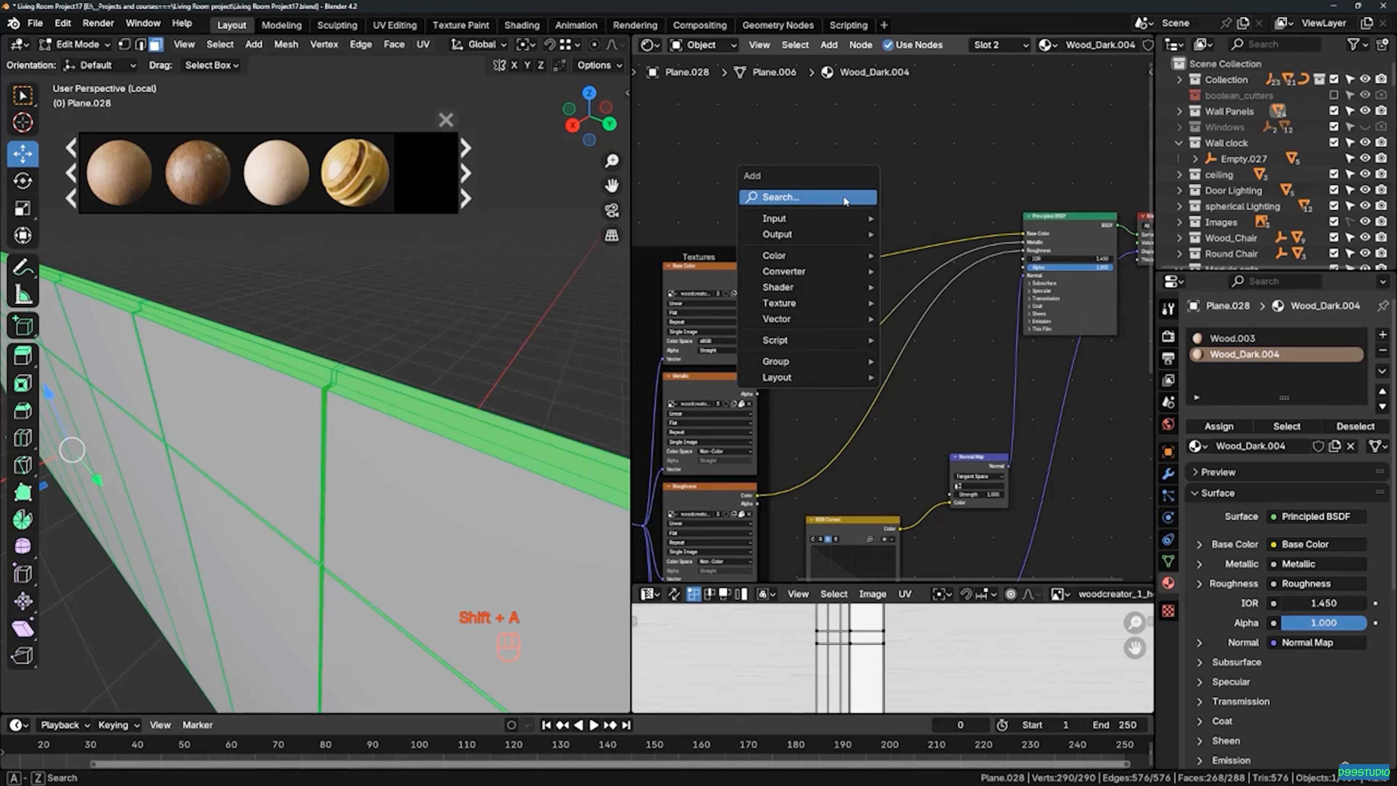
left_click(826, 200)
type("rgb cur")
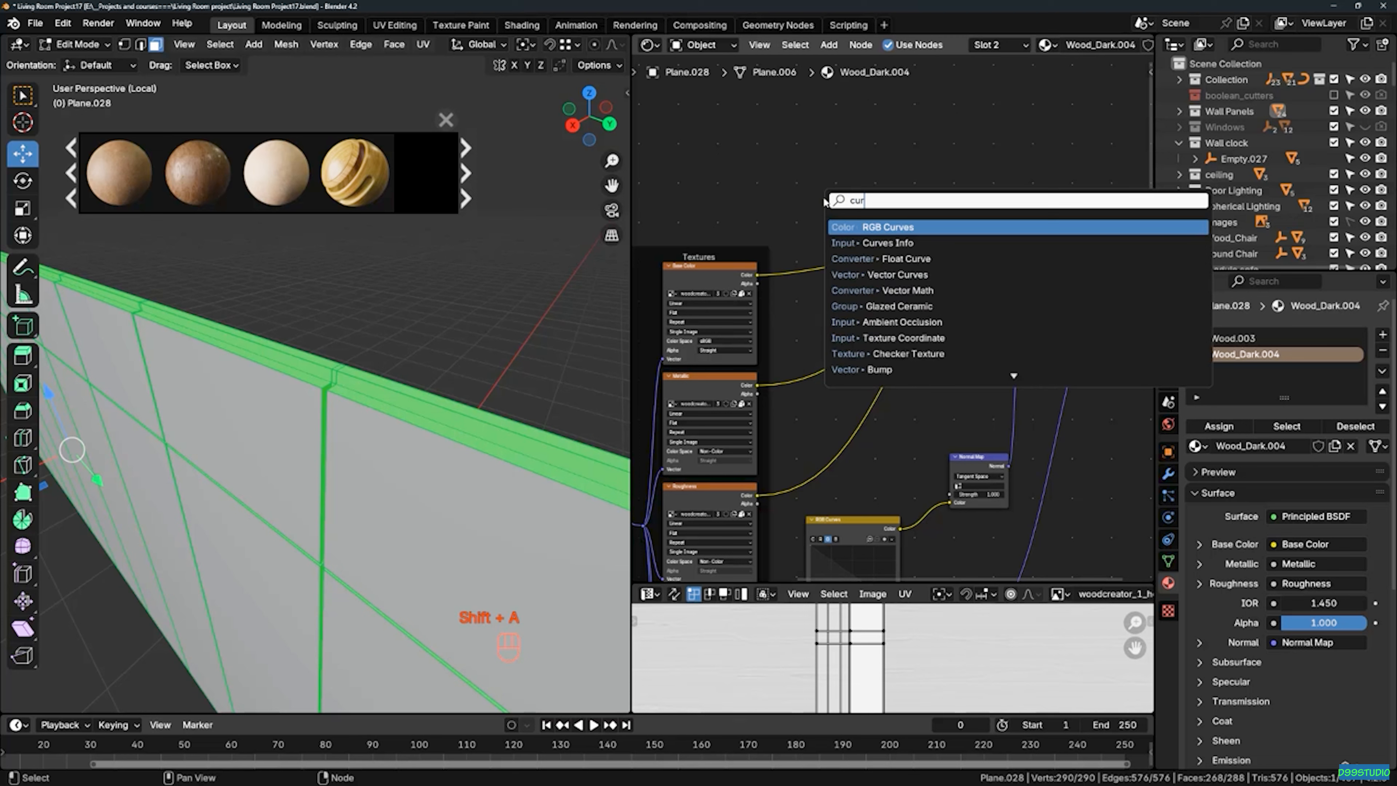
key("Return")
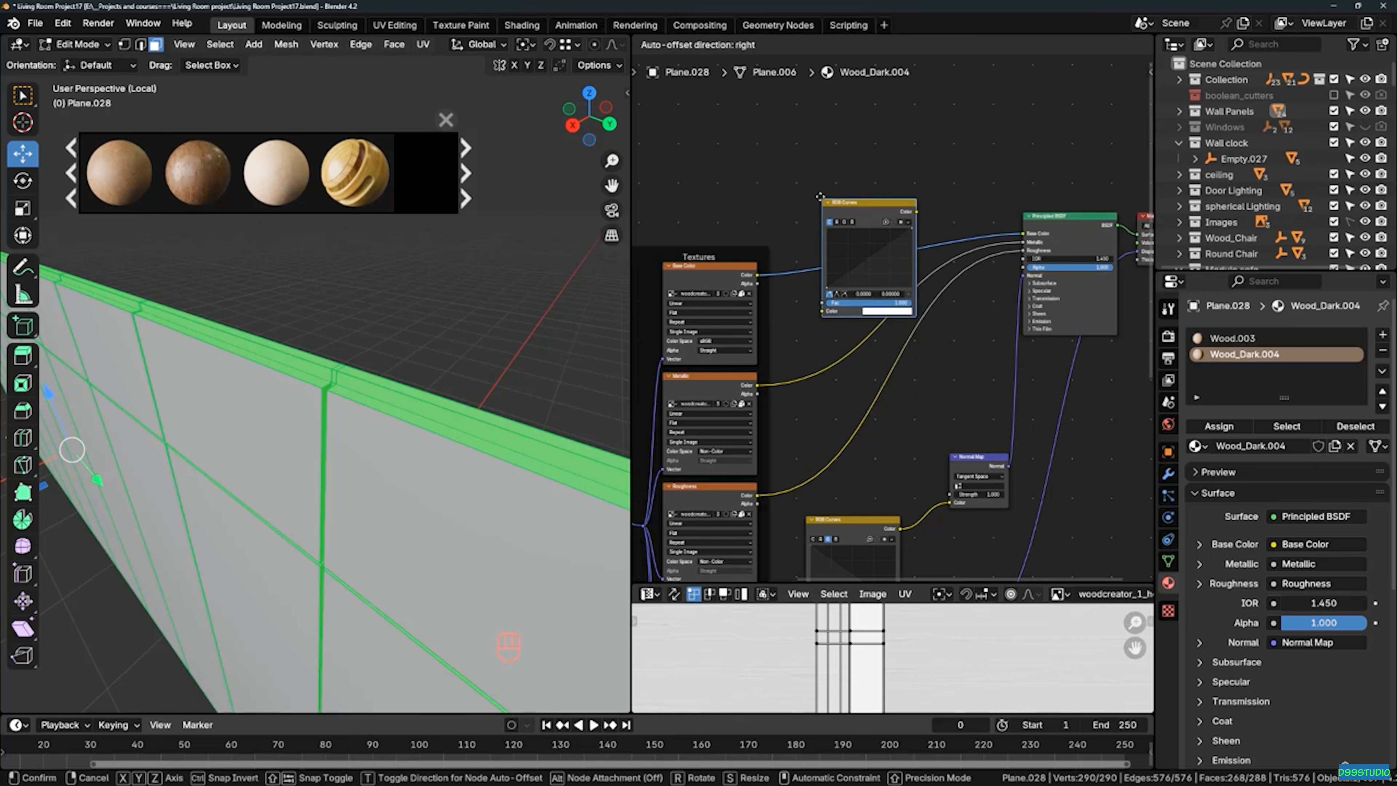
left_click(806, 180)
scroll(787, 196, "up", 2)
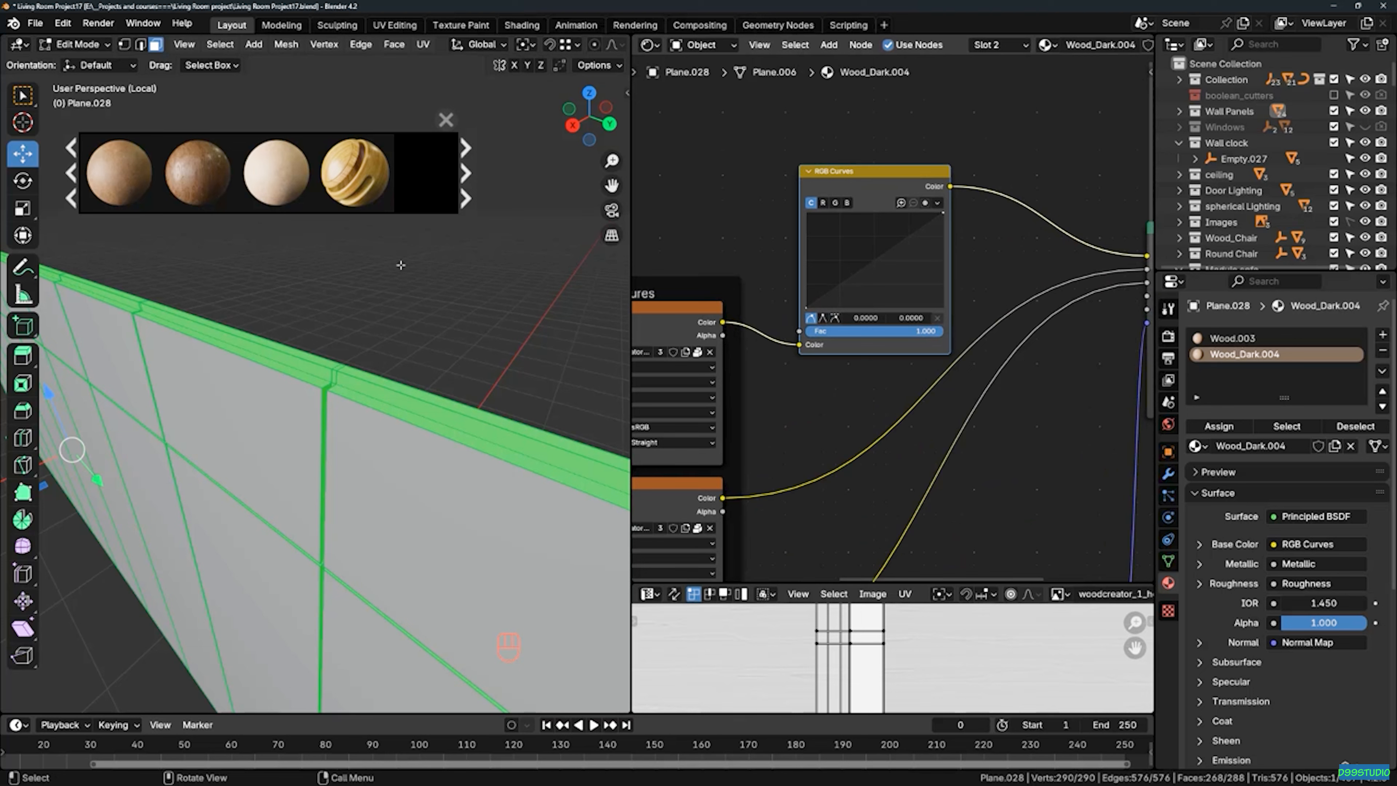
Show the wall in Material Preview shading and return to Object Mode
key("z")
left_click(414, 370)
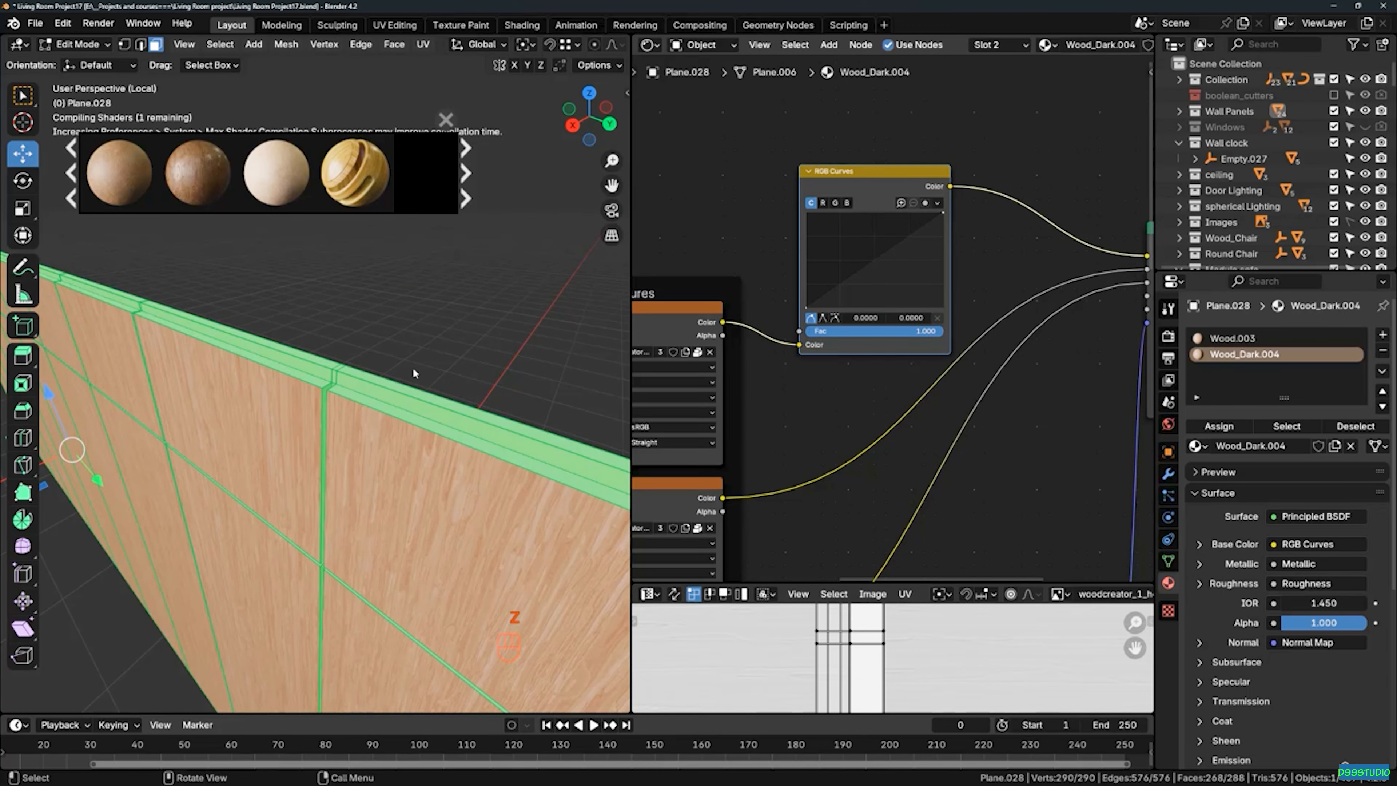
middle_click_drag(354, 309, 325, 357)
key("Tab")
scroll(325, 357, "up", 1)
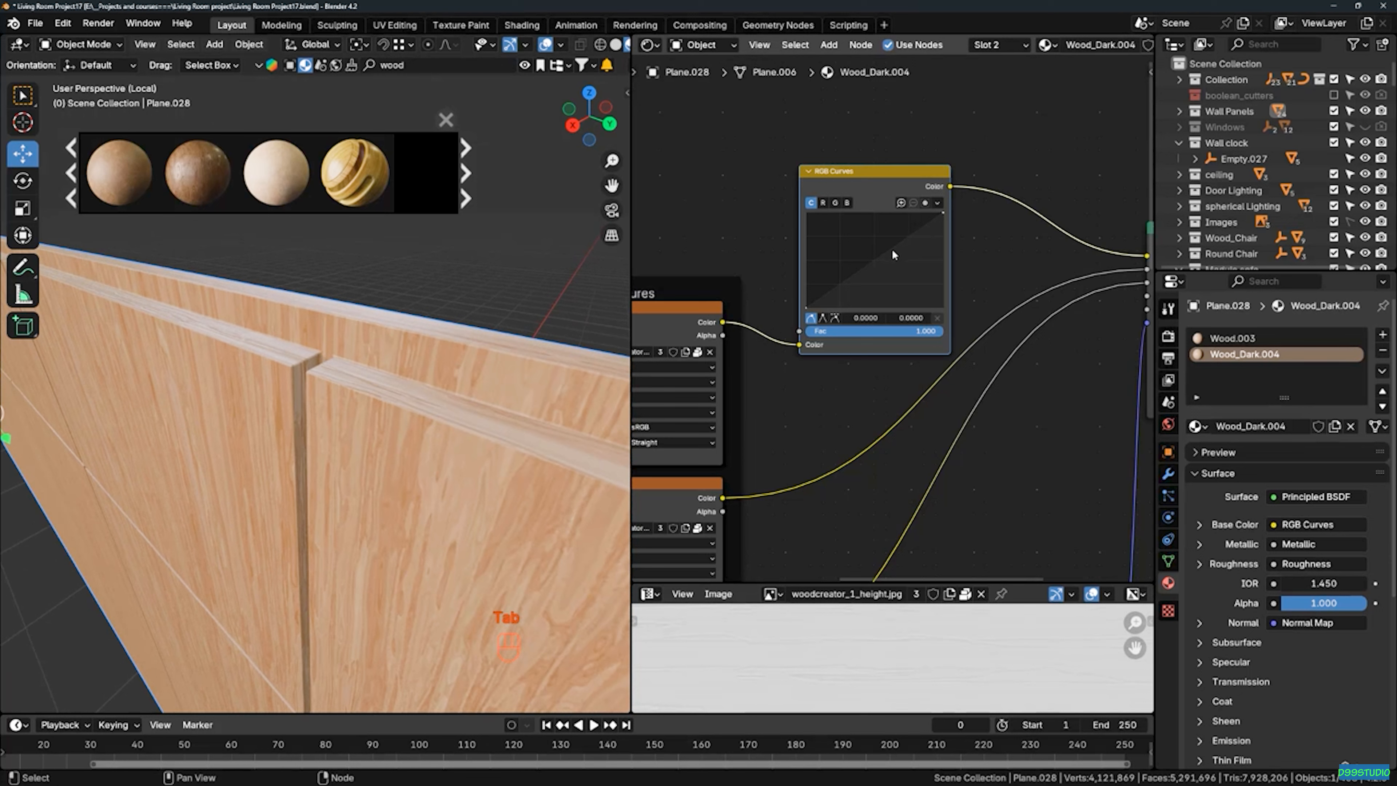
Darken the groove wood by pulling the RGB curve down to a point at about 0.82, 0.18
left_click_drag(941, 213, 921, 292)
scroll(352, 410, "down", 3)
mouse_move(353, 410)
middle_mouse_down()
mouse_move(369, 325)
mouse_move(364, 427)
middle_mouse_up()
scroll(406, 447, "up", 2)
scroll(406, 448, "up", 1)
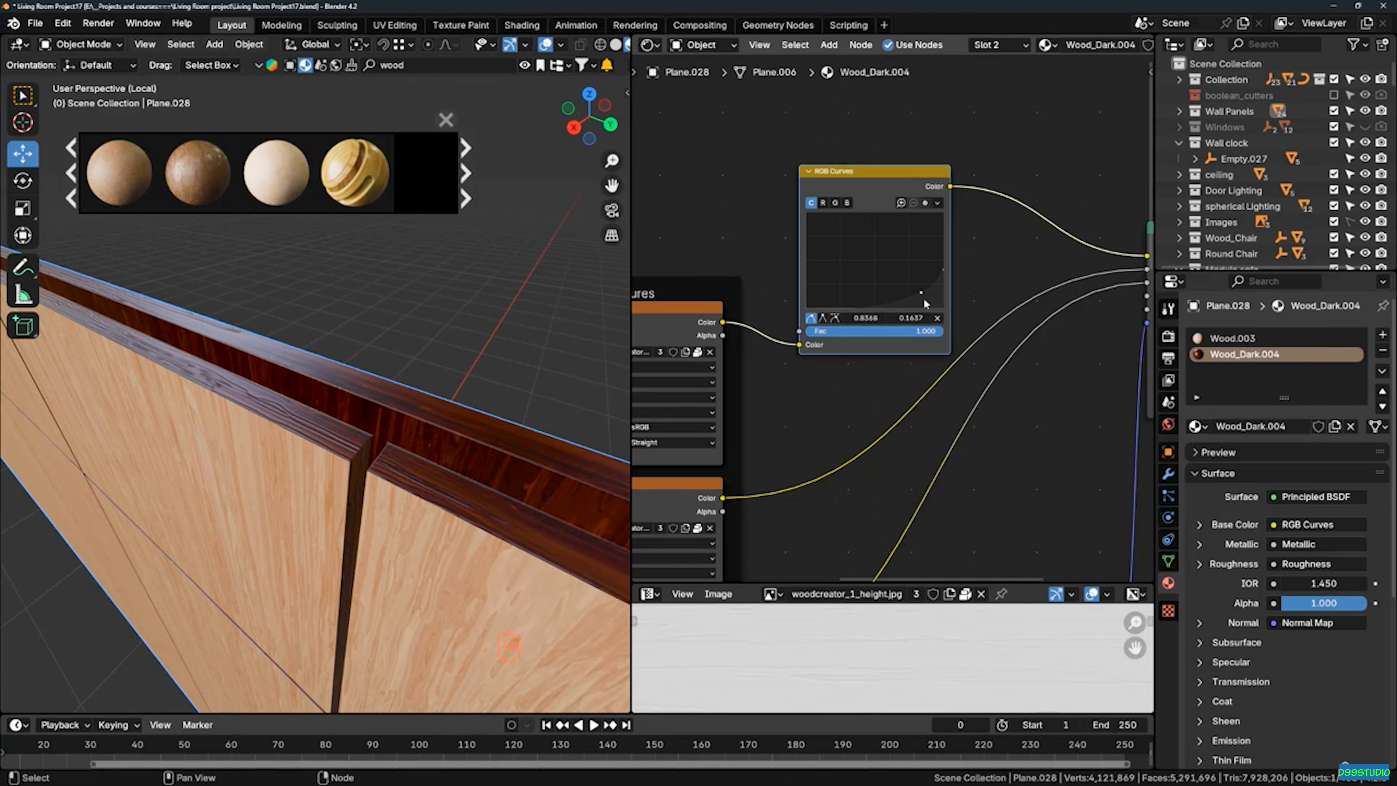
left_click_drag(922, 293, 916, 290)
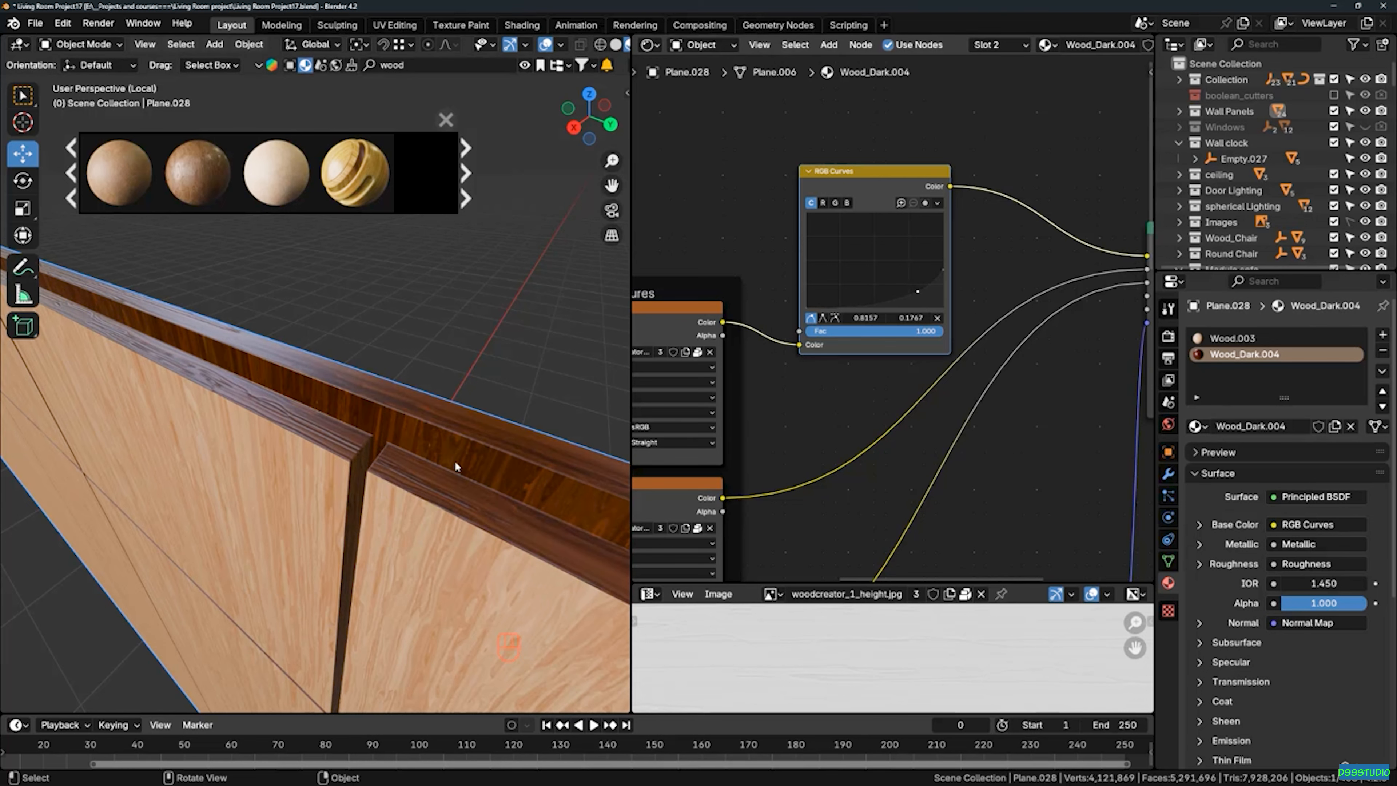
scroll(860, 215, "down", 1)
scroll(867, 204, "down", 1)
scroll(882, 195, "up", 3)
Spread the RGB Curves node and the Principled BSDF and Material Output nodes apart to make room between them
left_click_drag(883, 186, 852, 190)
scroll(842, 214, "down", 3)
scroll(834, 221, "down", 1)
middle_click_drag(999, 209, 760, 213)
left_click_drag(951, 177, 1019, 236)
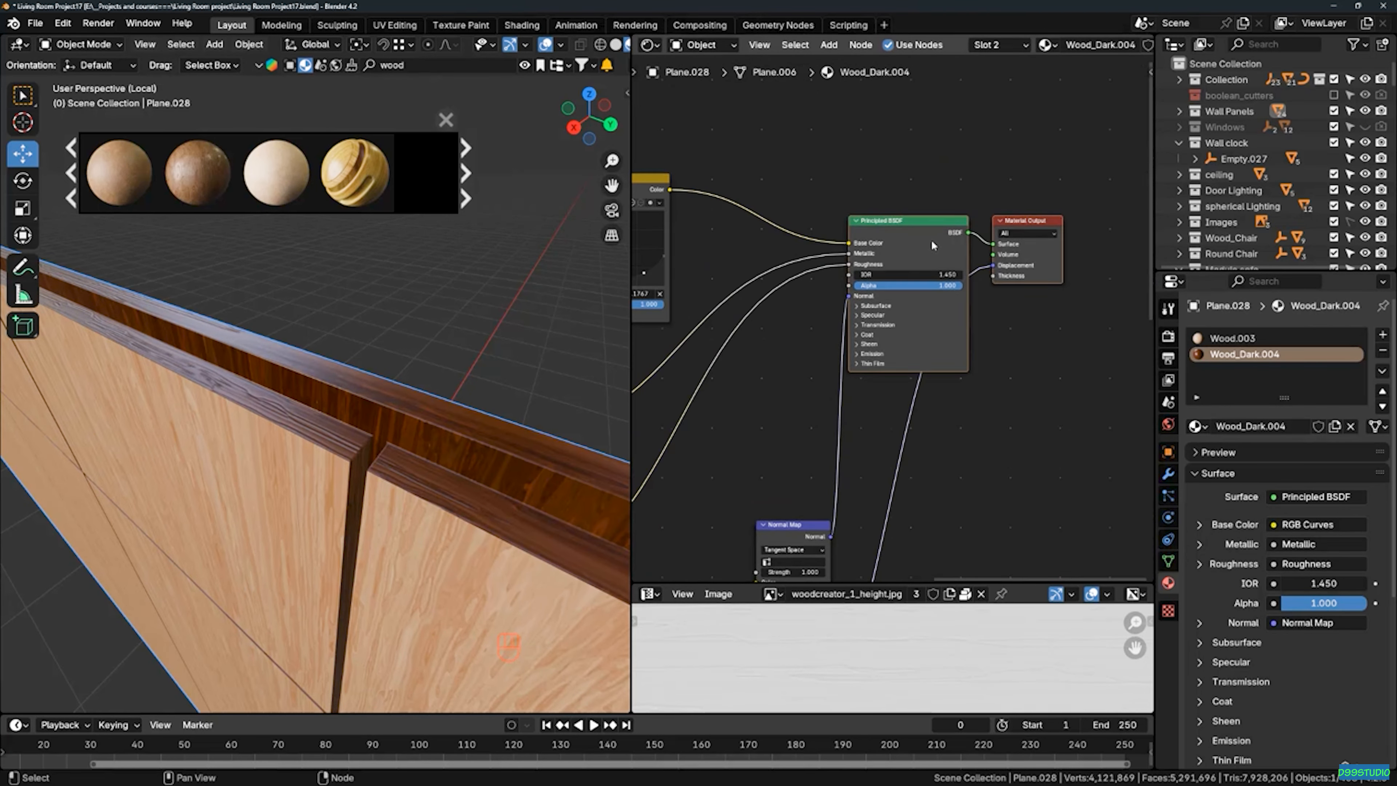
left_click_drag(931, 239, 1030, 285)
left_click(840, 189)
Insert a Hue/Saturation/Value node between RGB Curves and the Principled BSDF's Base Color
key("shift+a")
type("hue")
key("Return")
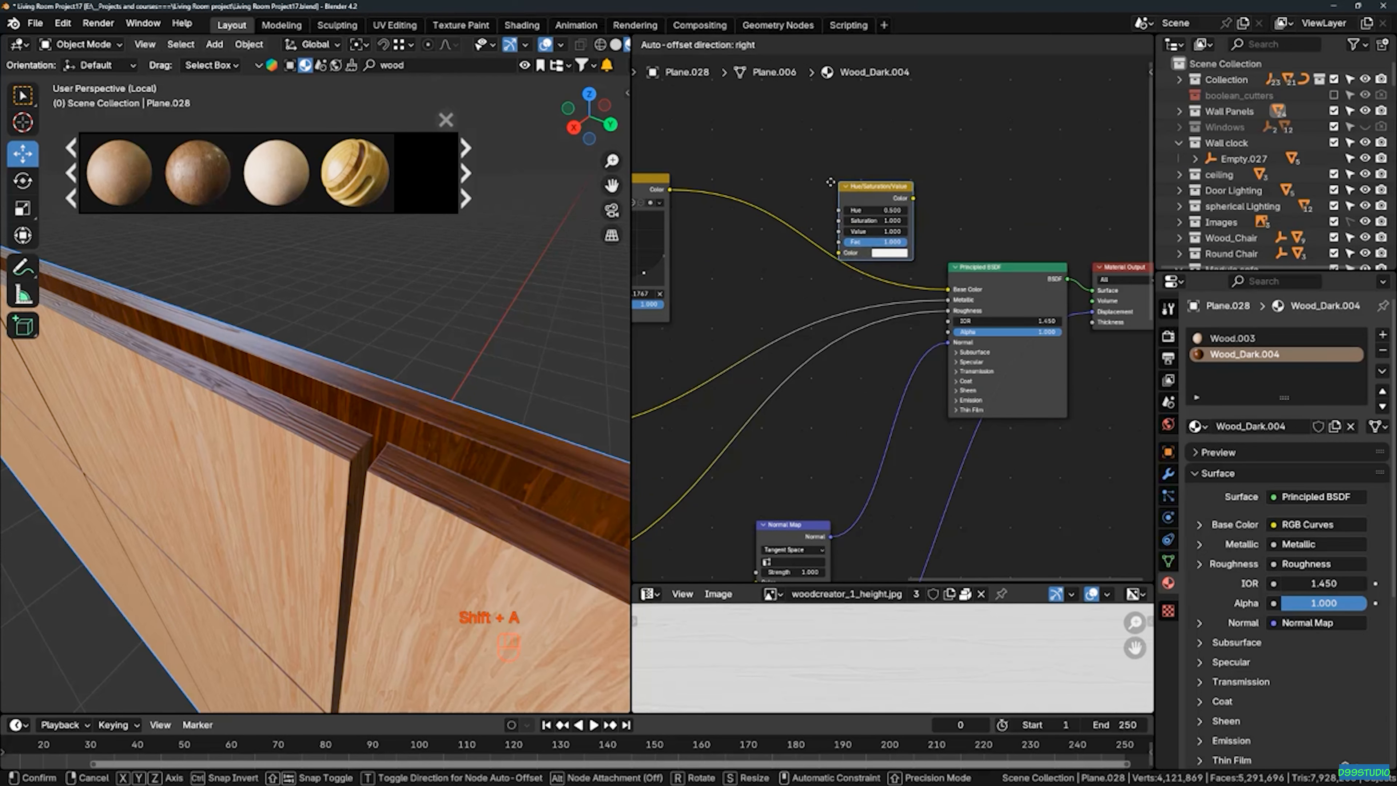
left_click(786, 189)
Set the Hue/Saturation/Value node's Saturation to 0.6 and its Value to 0.3
scroll(784, 220, "up", 1)
left_click(842, 235)
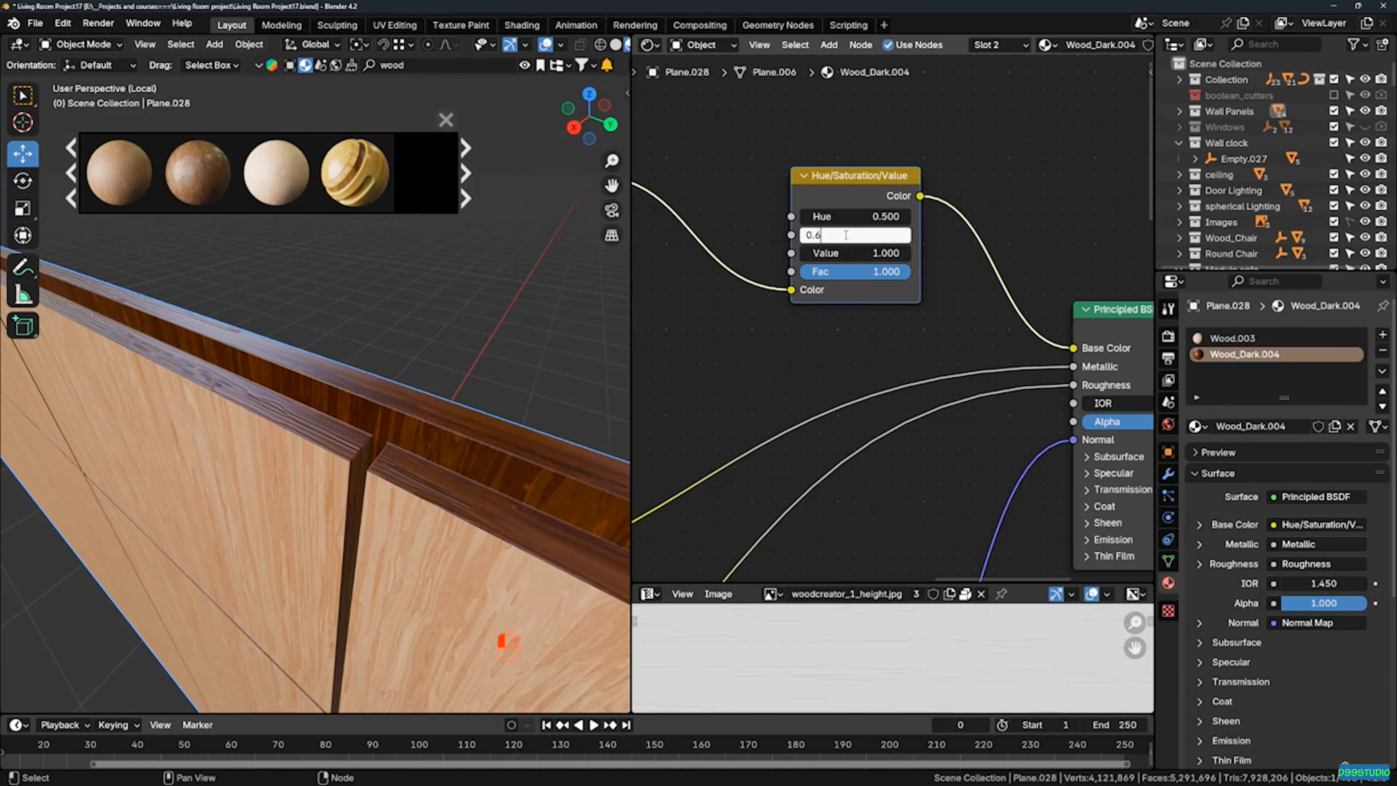
key("Return")
middle_click_drag(393, 386, 410, 375)
left_click(876, 252)
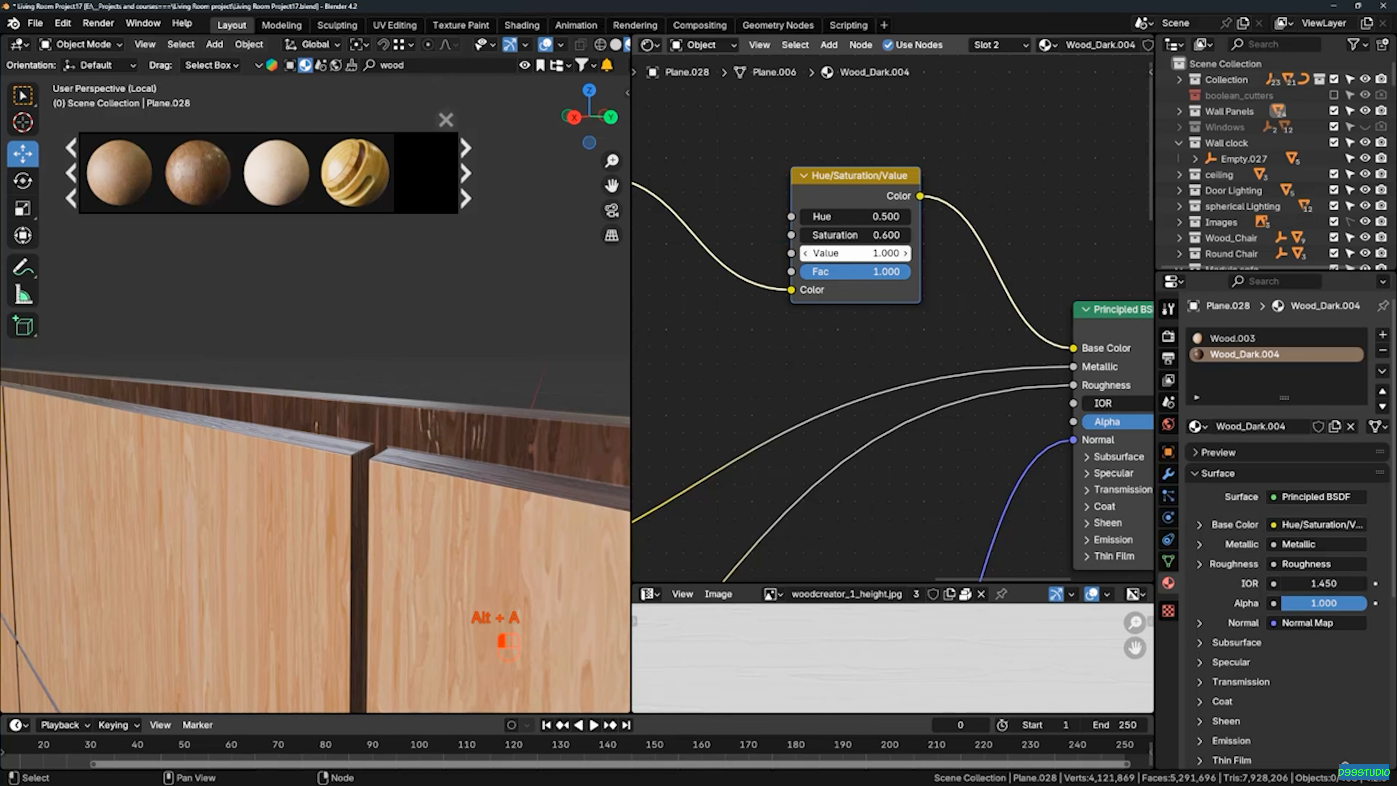
left_click_drag(876, 252, 851, 253)
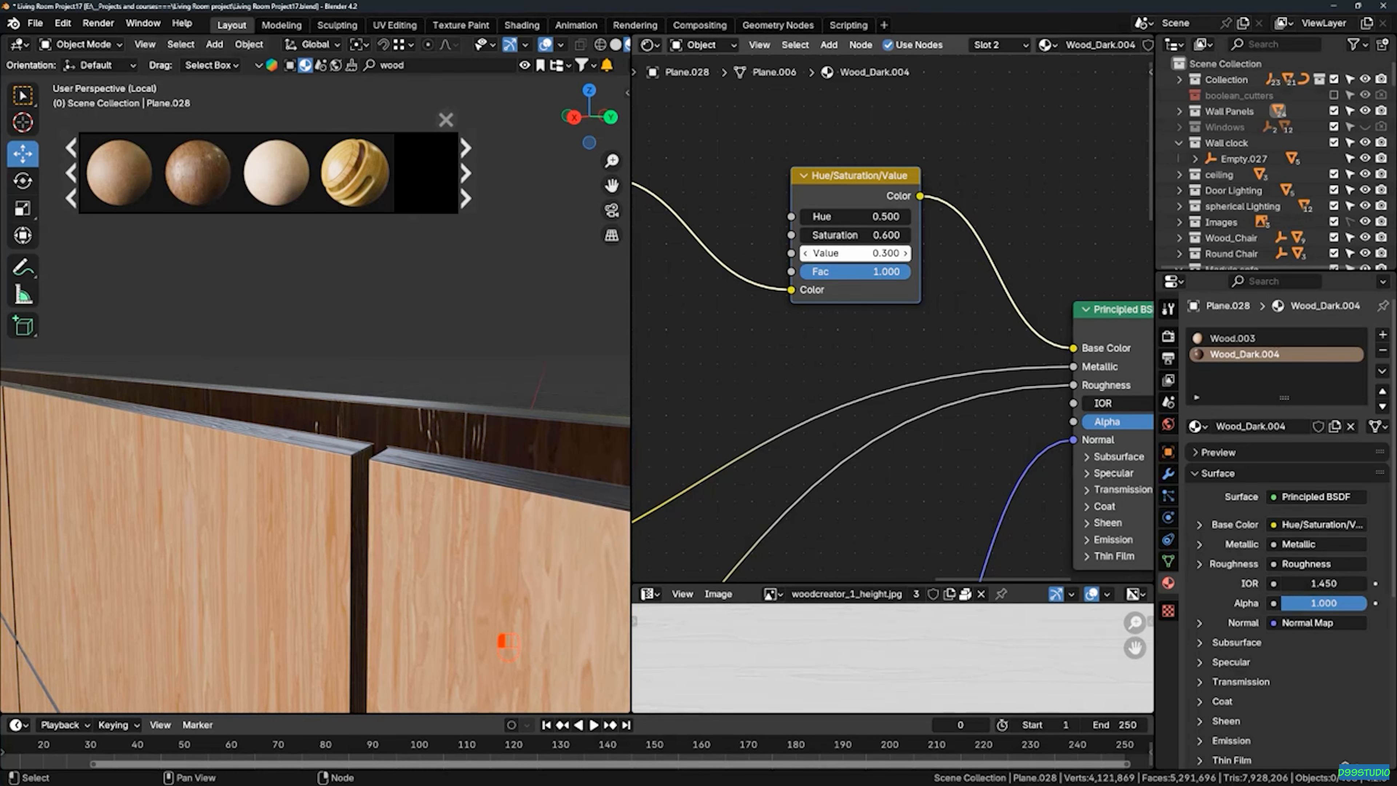
Move the Hue/Saturation/Value node closer to RGB Curves and check the darkened grooves on the wall
mouse_move(427, 425)
middle_mouse_down()
mouse_move(453, 375)
mouse_move(410, 424)
middle_mouse_up()
scroll(910, 346, "down", 3)
middle_click_drag(794, 336, 927, 332)
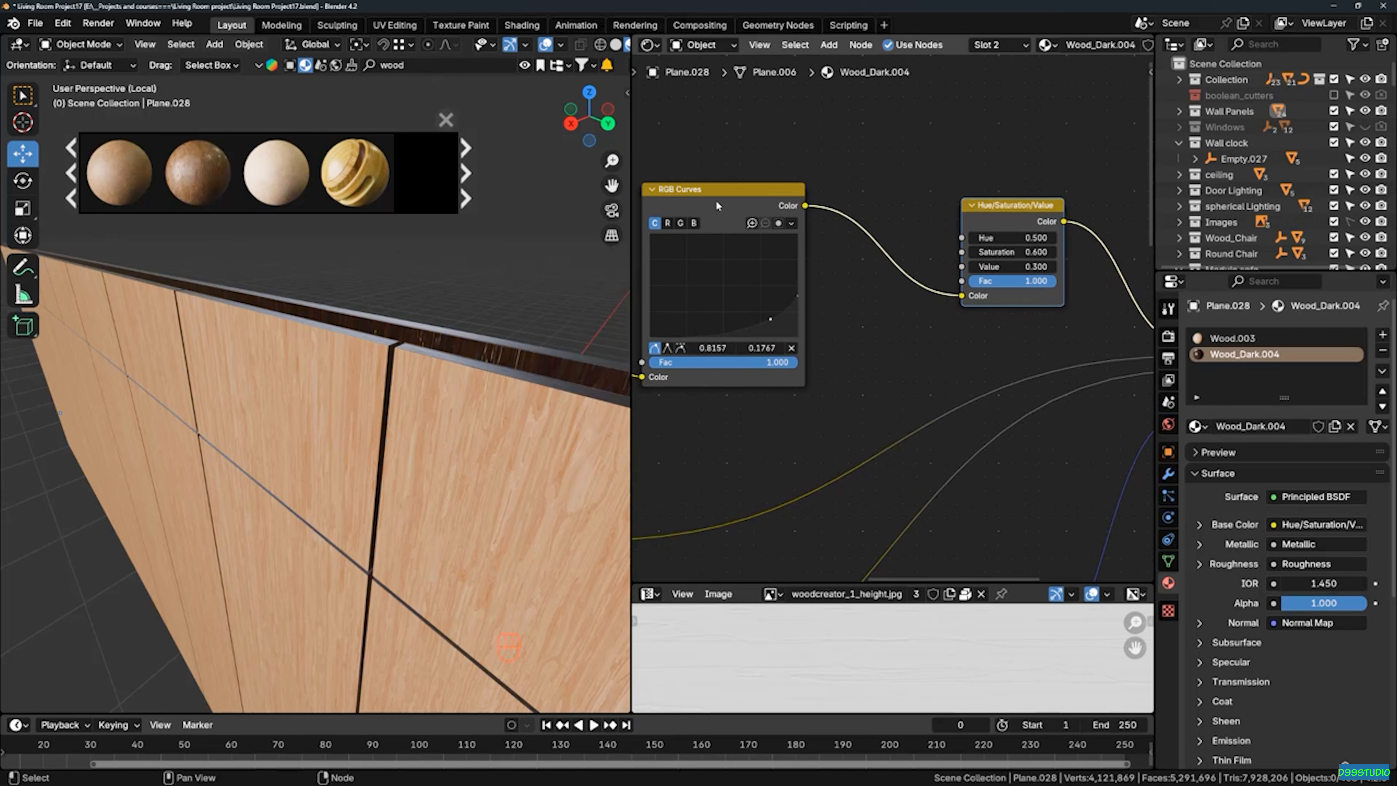
left_click_drag(1017, 223, 956, 224)
mouse_move(361, 336)
middle_mouse_down()
mouse_move(311, 350)
mouse_move(374, 349)
middle_mouse_up()
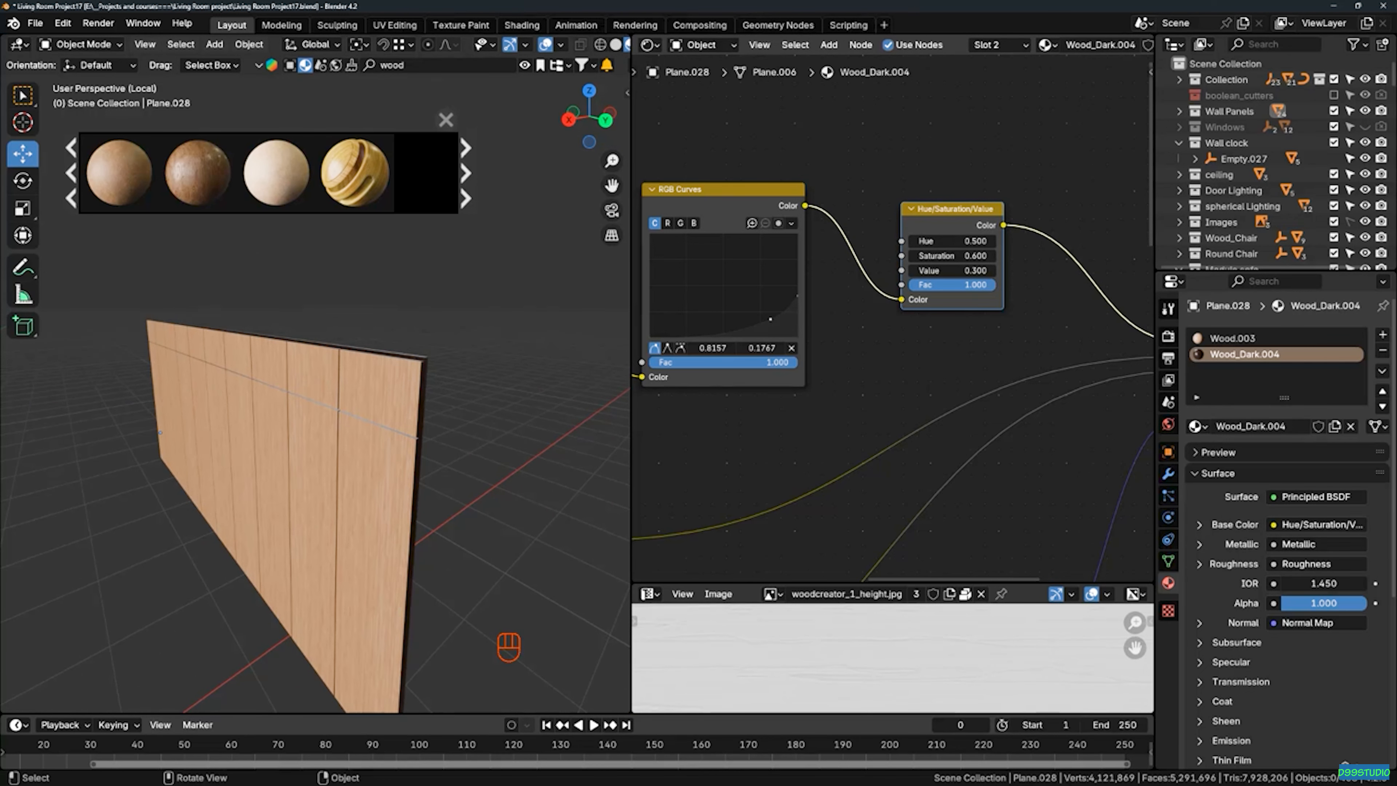
Leave local view to show the whole room and select the untextured panelled wall above the wooden one
key("KP_Divide")
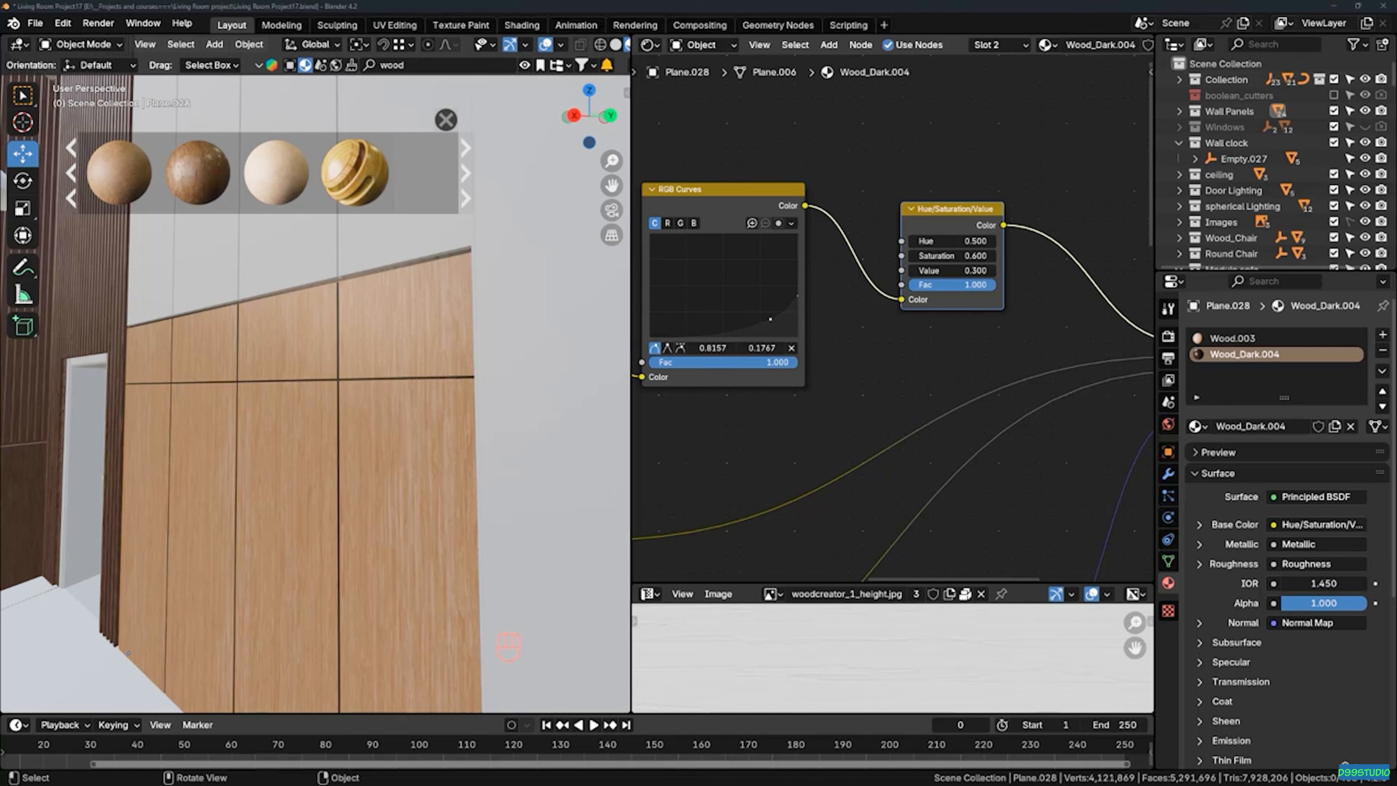
middle_click_drag(435, 388, 388, 406)
middle_click_drag(339, 367, 342, 451, "shift")
middle_click_drag(342, 452, 329, 448)
left_click(317, 320)
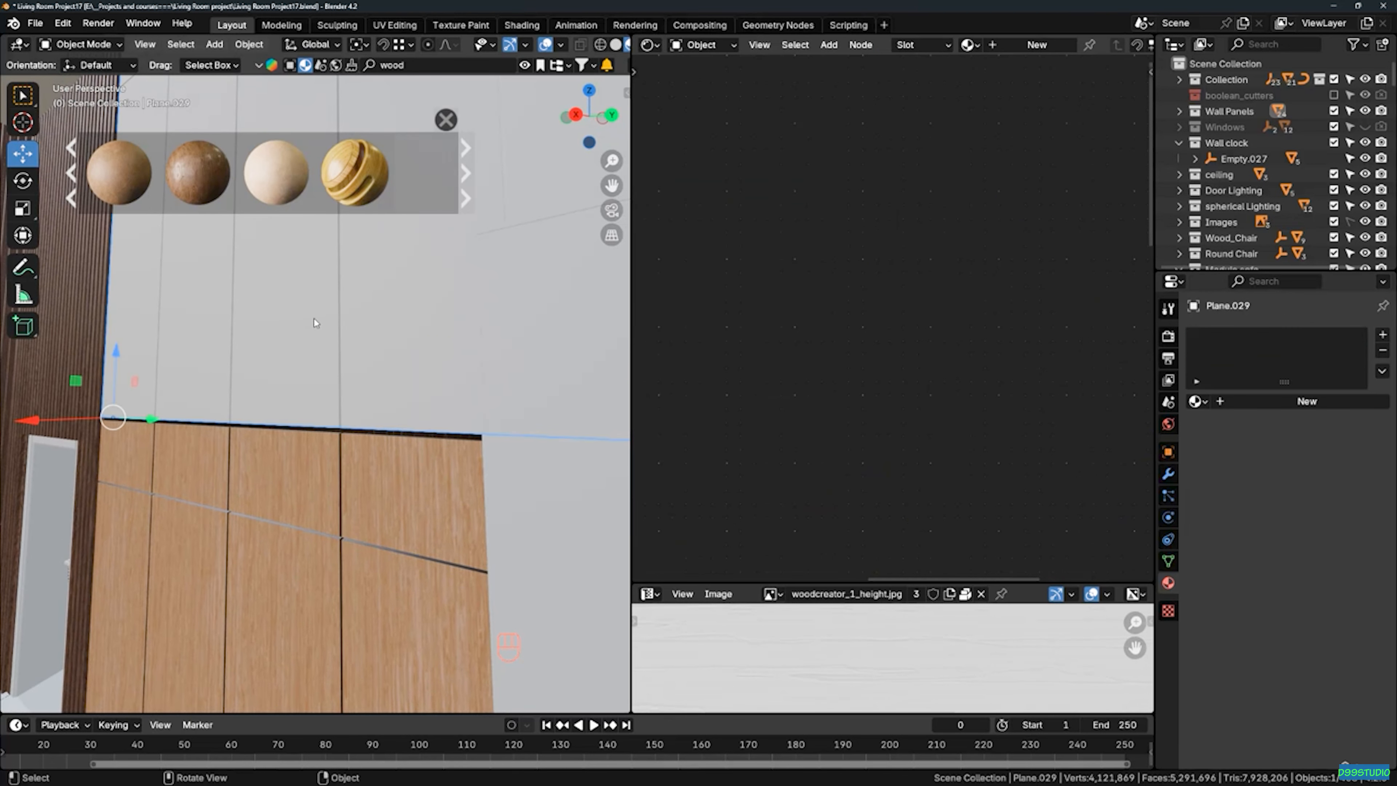
Inspect the upper panelled wall in isolation and return to the full room
key("KP_Divide")
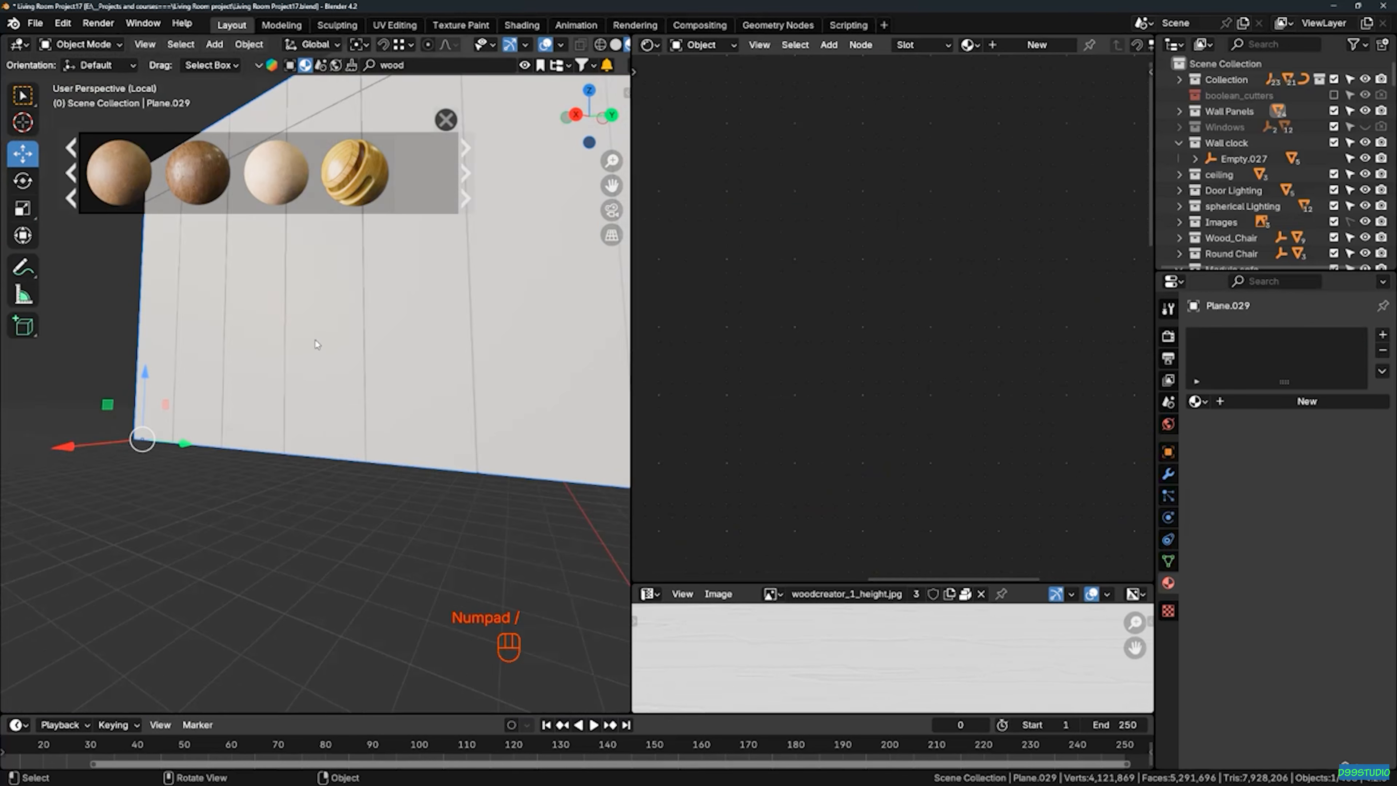
middle_click_drag(323, 352, 312, 444)
key("KP_Divide")
scroll(313, 439, "down", 1)
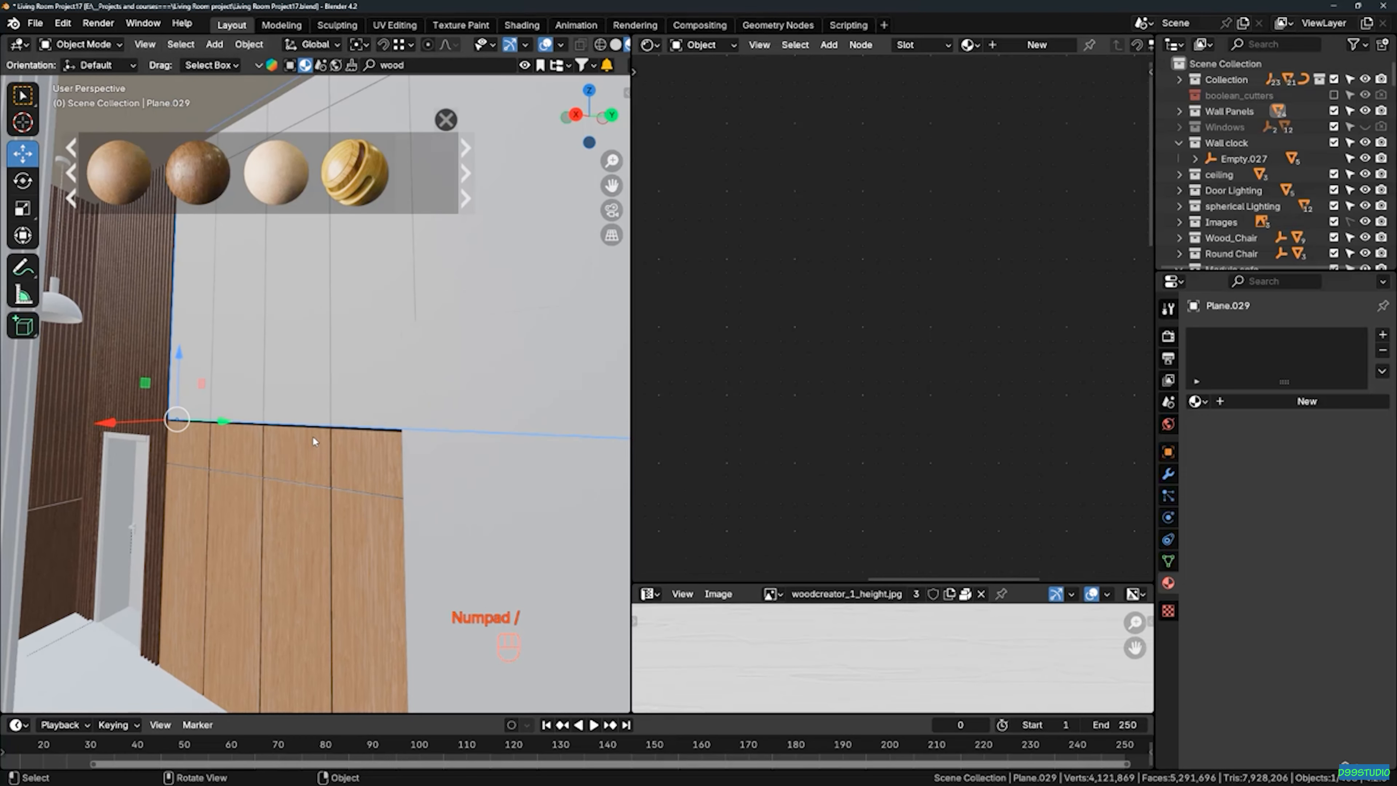
Link the lower wooden wall's materials to the upper panelled wall
scroll(316, 519, "up", 2)
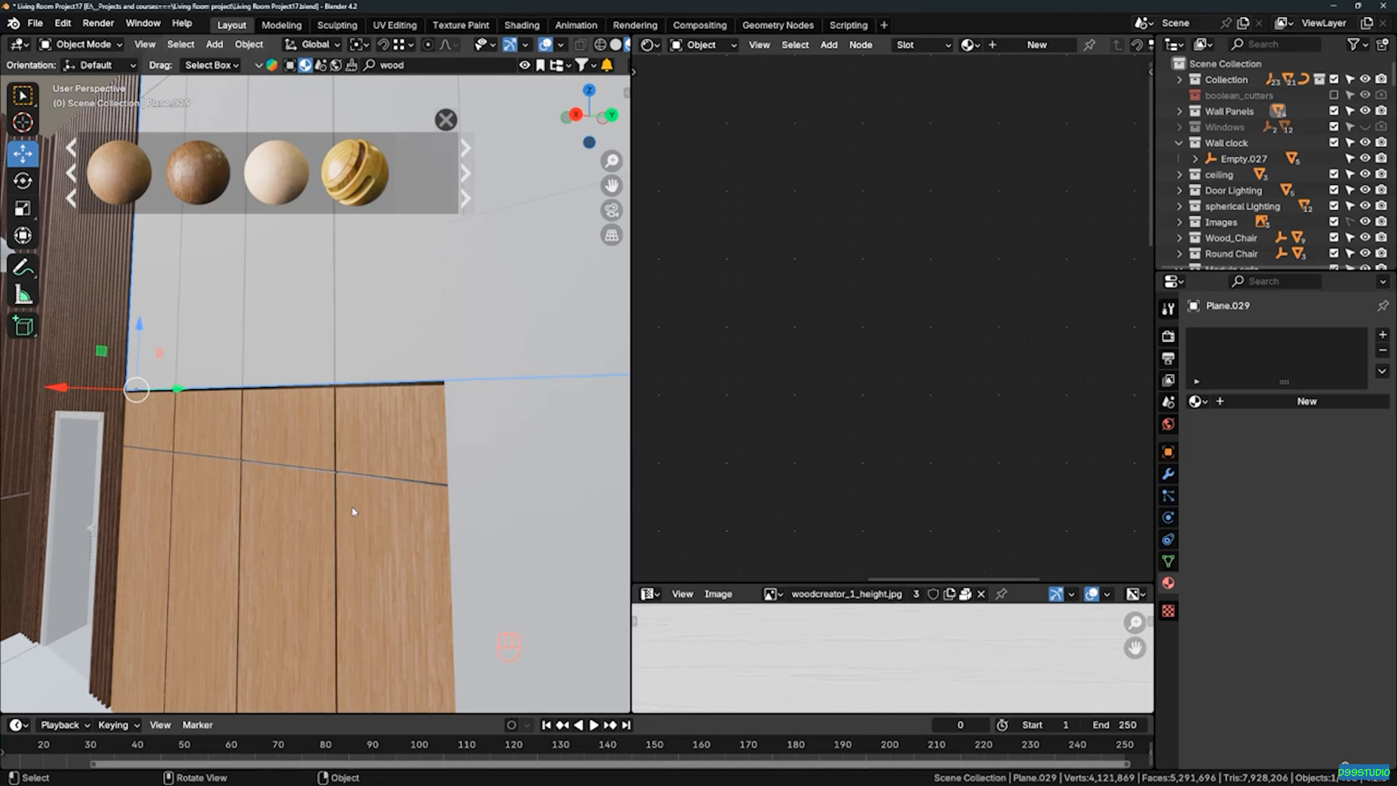
left_click(306, 443, "shift")
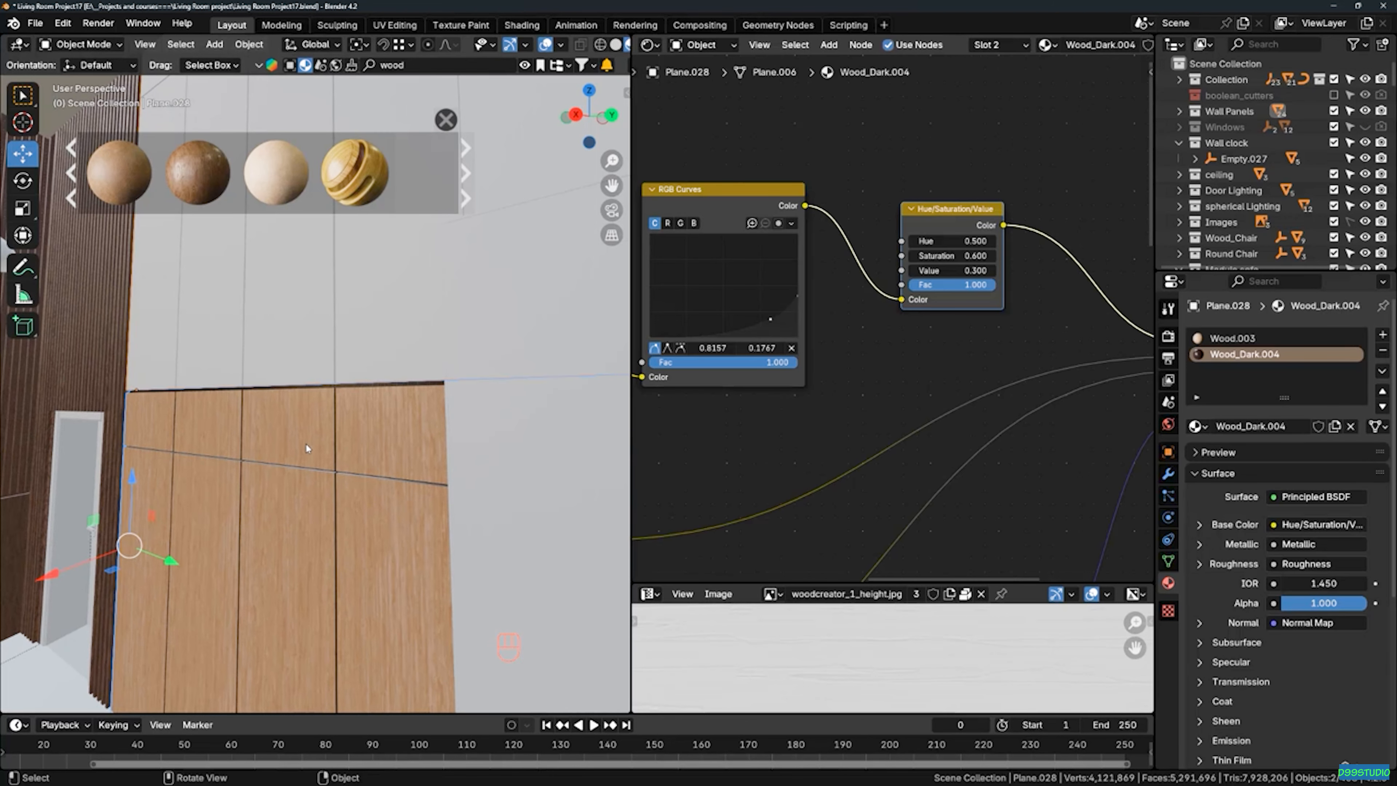
key("ctrl+l")
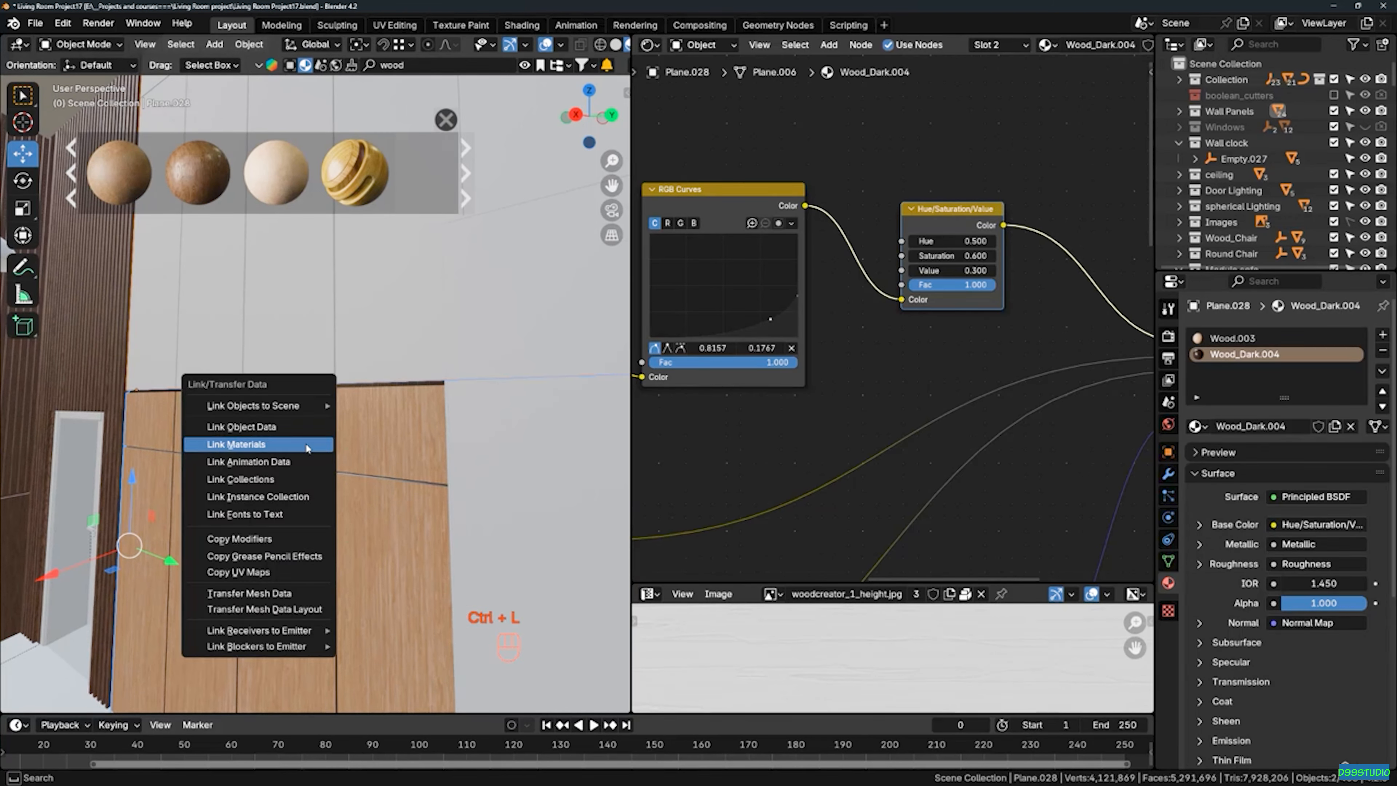
left_click(307, 447)
scroll(309, 463, "down", 1)
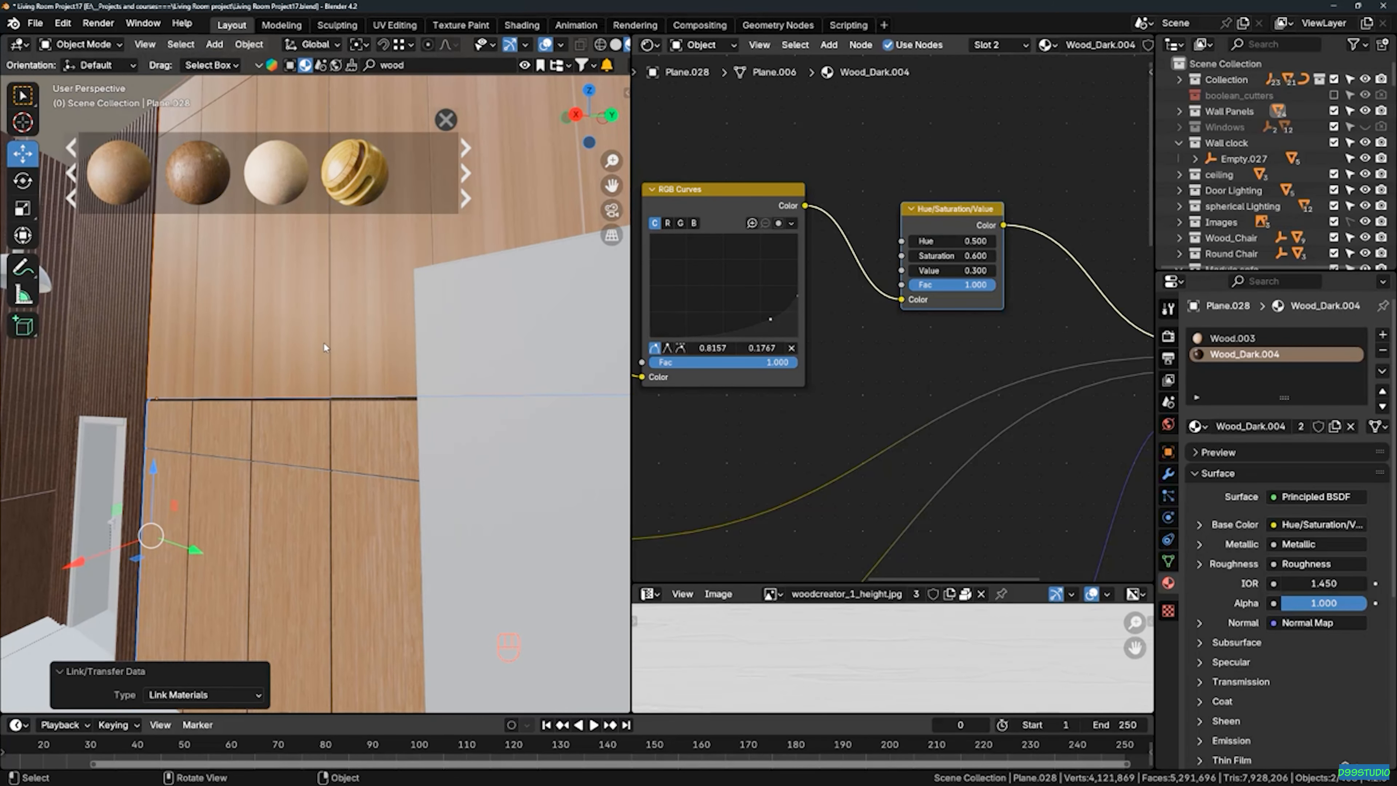
Isolate the upper panelled wall in local view and enter Edit Mode on it
left_click(312, 342)
key("KP_Divide")
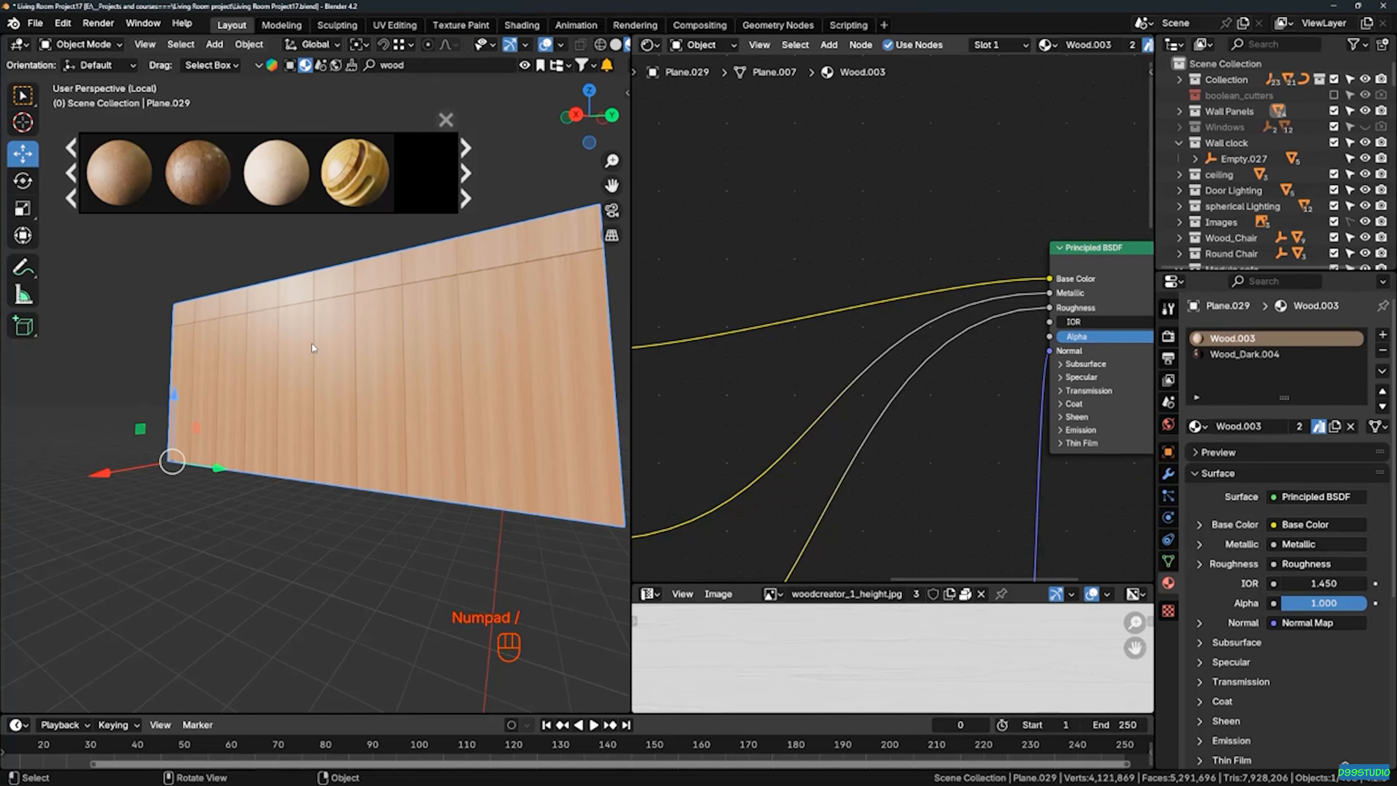
middle_click_drag(385, 341, 342, 371)
key("Tab")
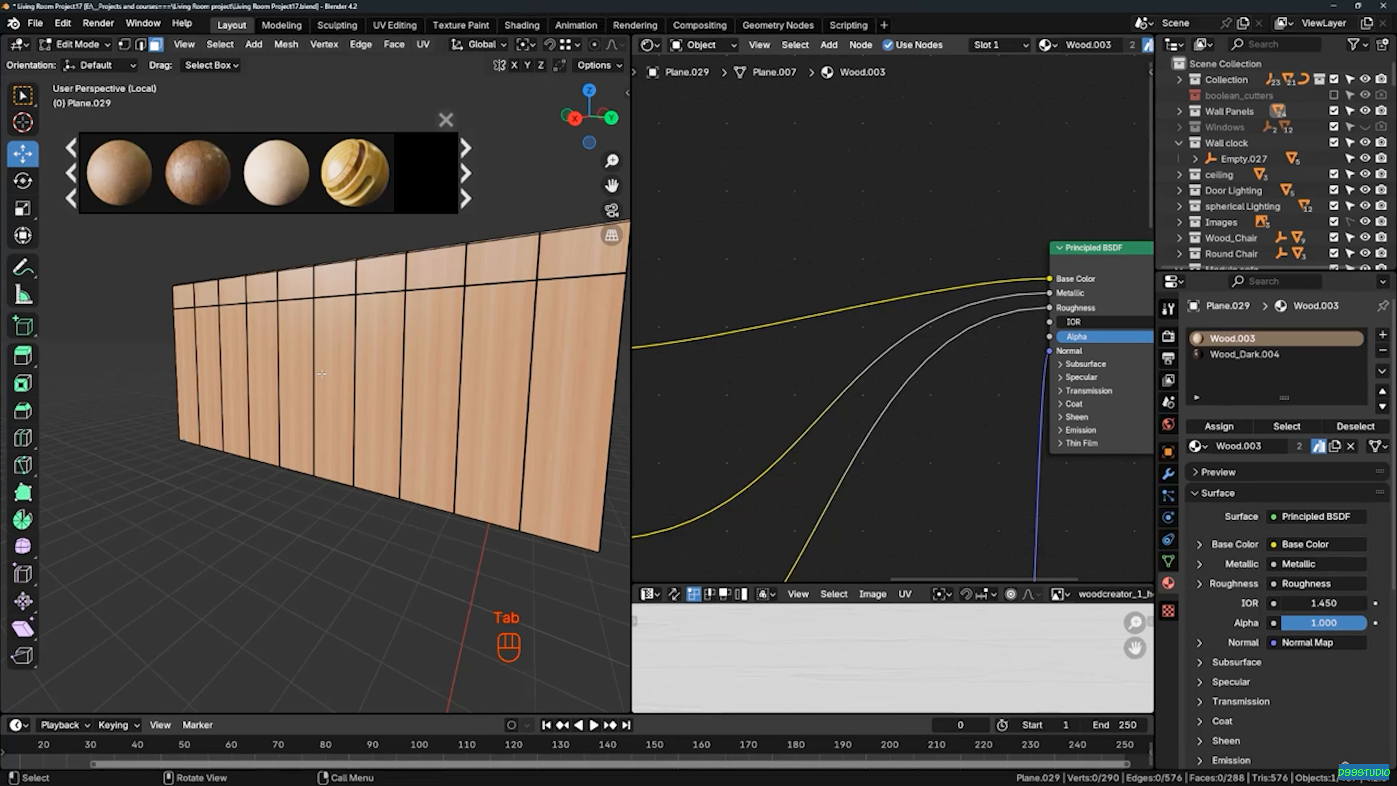
Select the front faces of all the tall and short panels on the upper wall
left_click(184, 338)
left_click(184, 297, "shift")
left_click(205, 296, "shift")
left_click(211, 327, "shift")
left_click(230, 297, "shift")
left_click(235, 328, "shift")
left_click(260, 295, "shift")
key("ctrl+z")
left_click(261, 291, "shift")
left_click(263, 324, "shift")
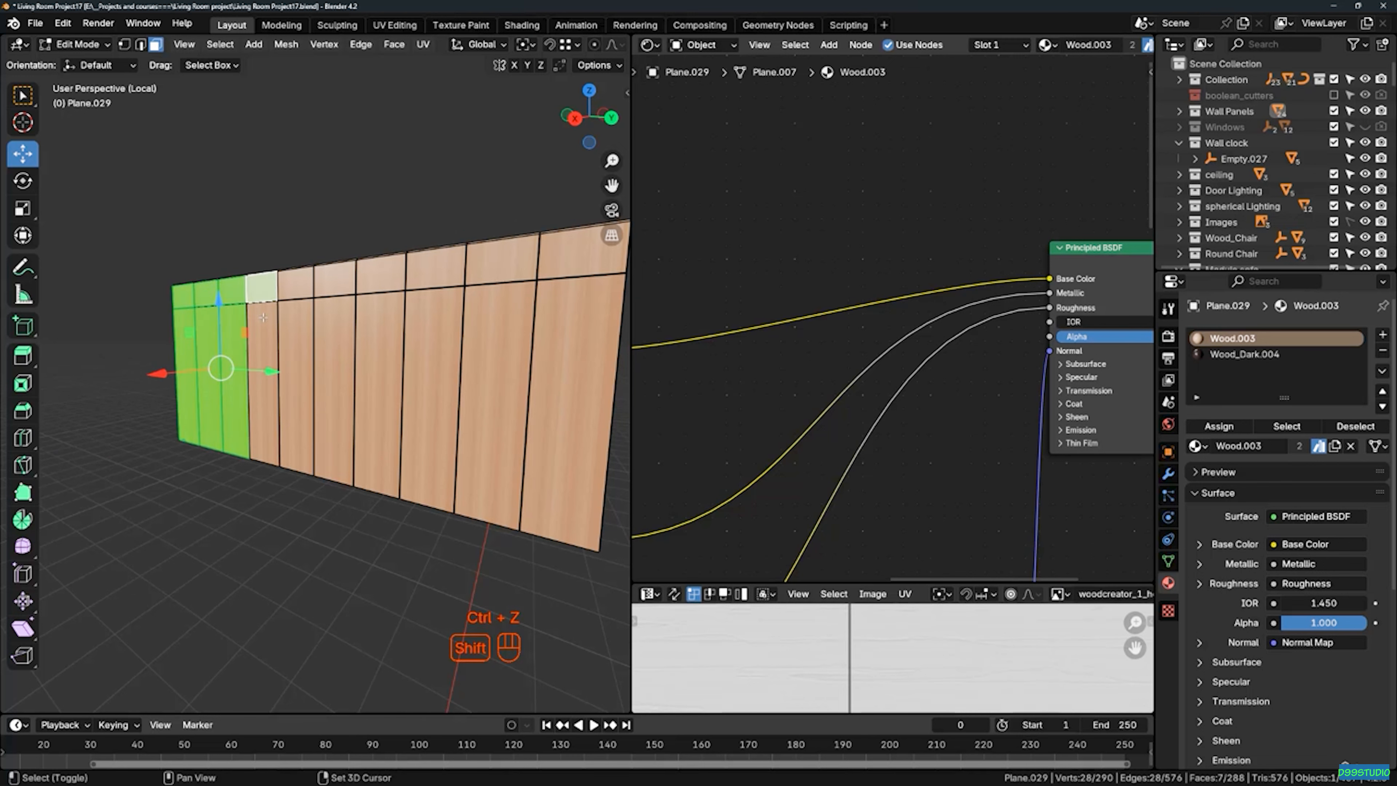
left_click(295, 325, "shift")
left_click(295, 288, "shift")
left_click(330, 287, "shift")
left_click(333, 336, "shift")
left_click(380, 336, "shift")
left_click(380, 275, "shift")
left_click(434, 269, "shift")
left_click(445, 325, "shift")
left_click(502, 325, "shift")
left_click(501, 258, "shift")
left_click(585, 256, "shift")
left_click(572, 413, "shift")
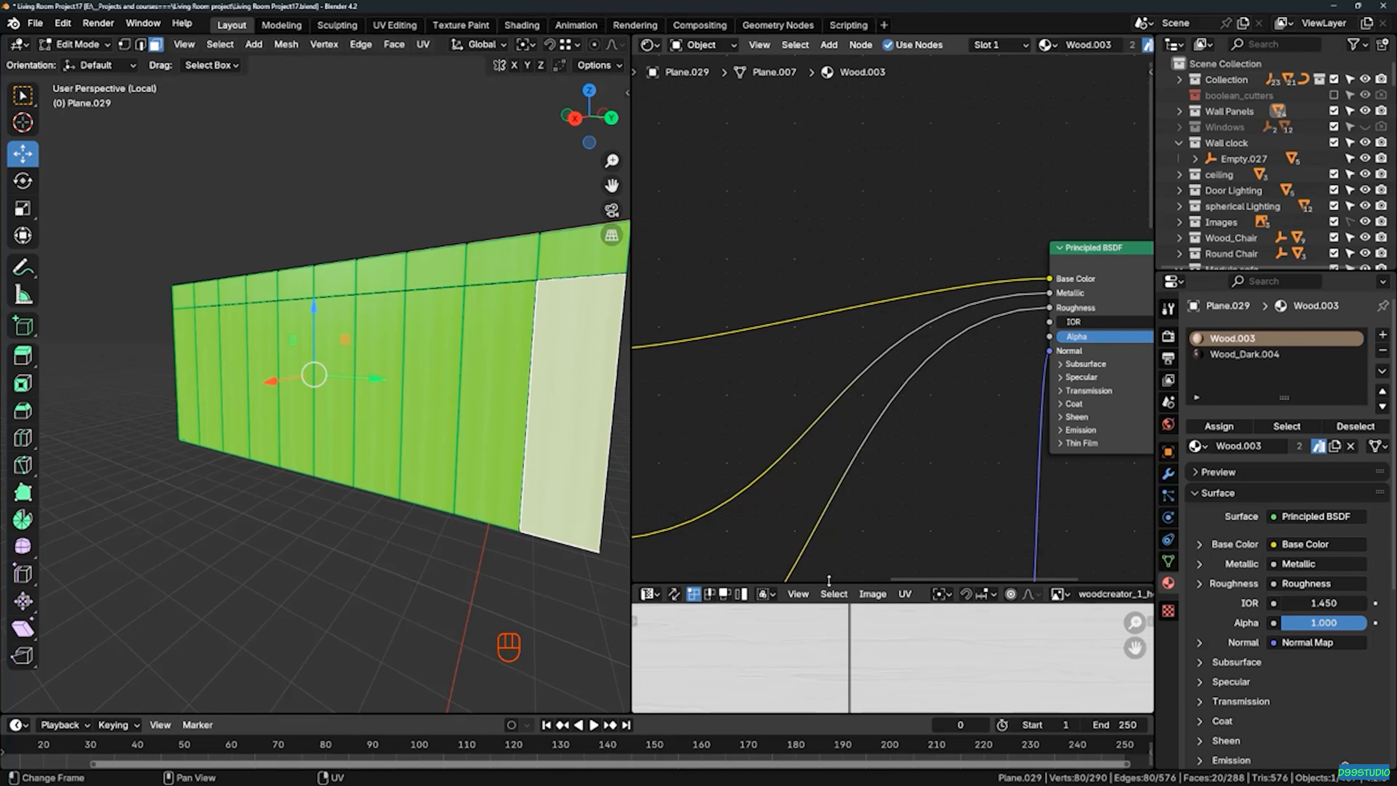
Enlarge the UV editor and unwrap the selected panel faces with the Conformal method
left_click_drag(828, 581, 830, 271)
scroll(858, 517, "down", 5)
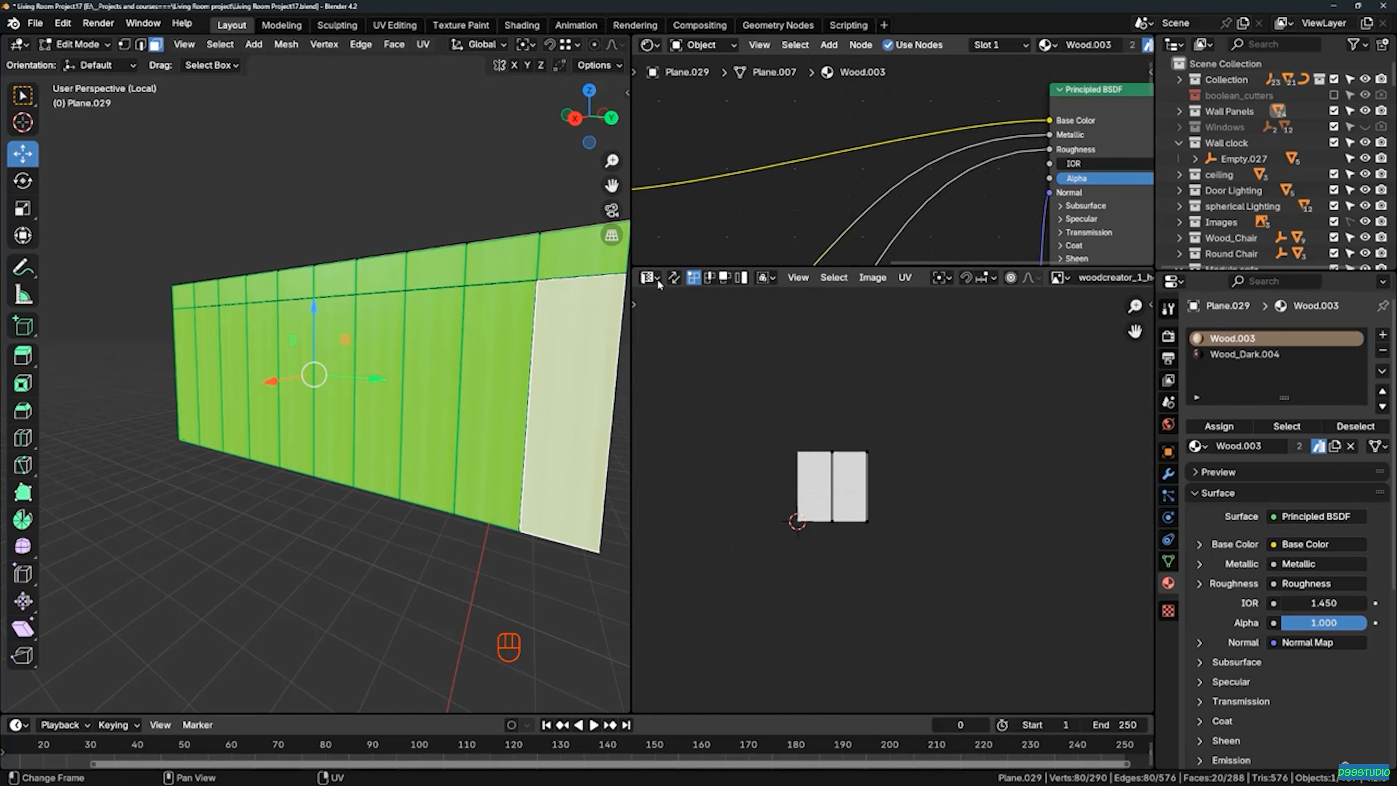
scroll(819, 484, "up", 3)
key("a")
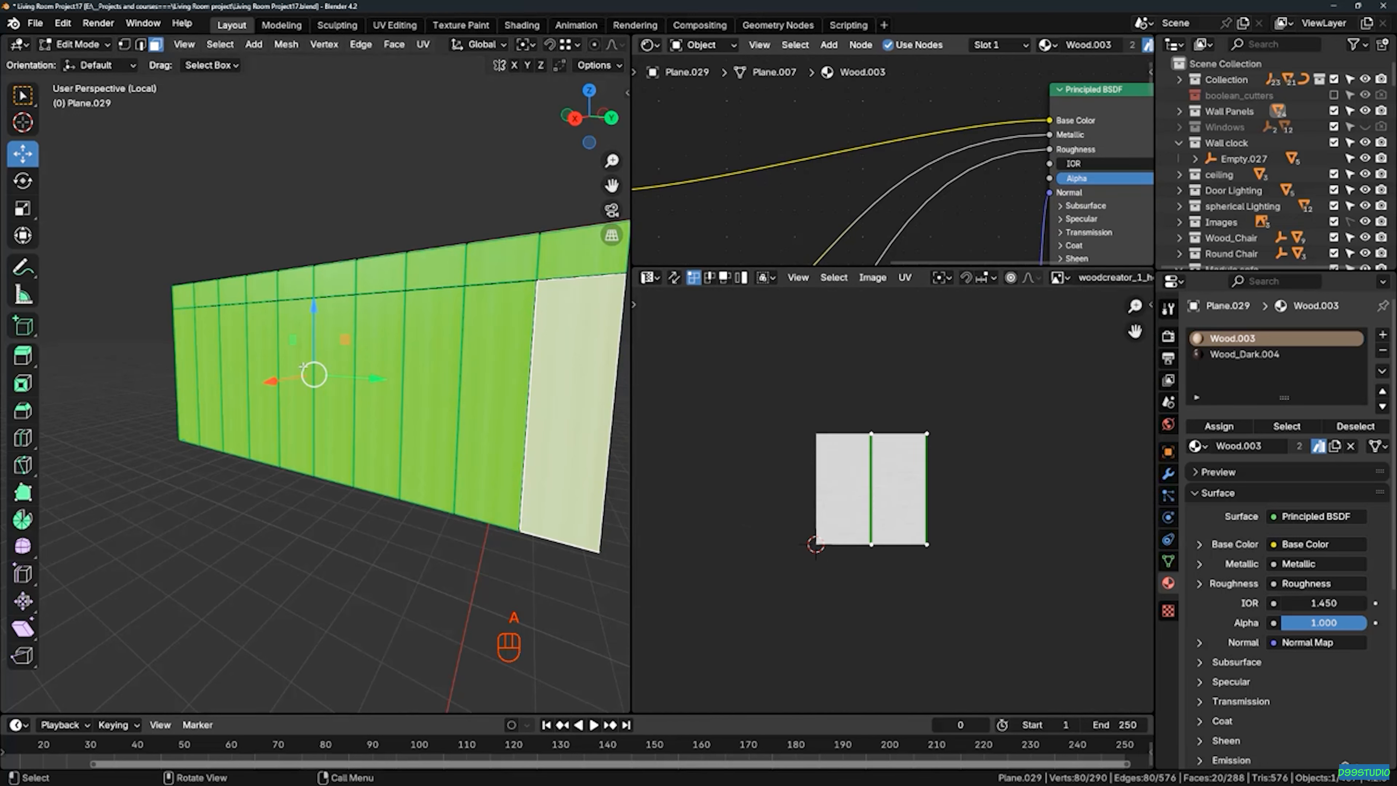
middle_click_drag(900, 524, 909, 527)
key("u")
key("u")
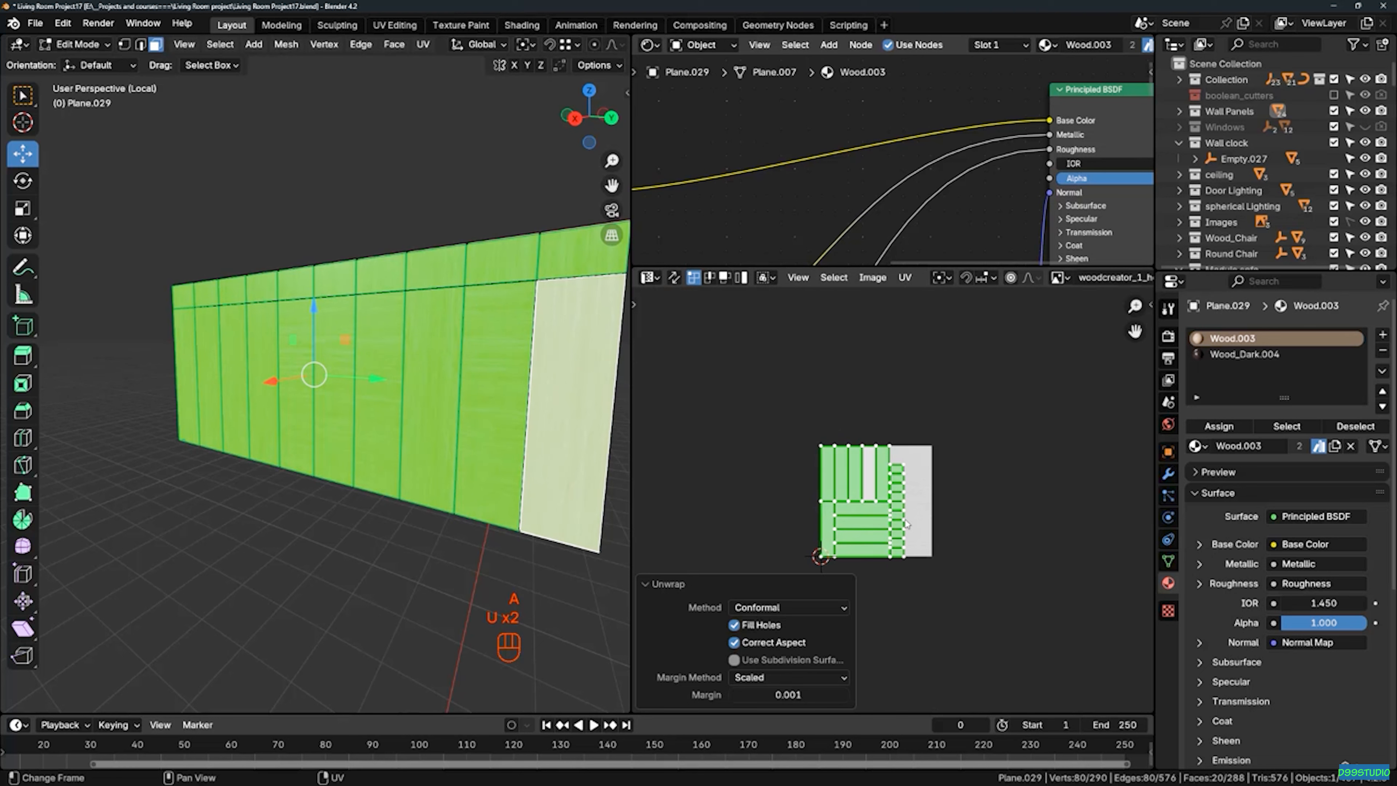
scroll(850, 528, "up", 4)
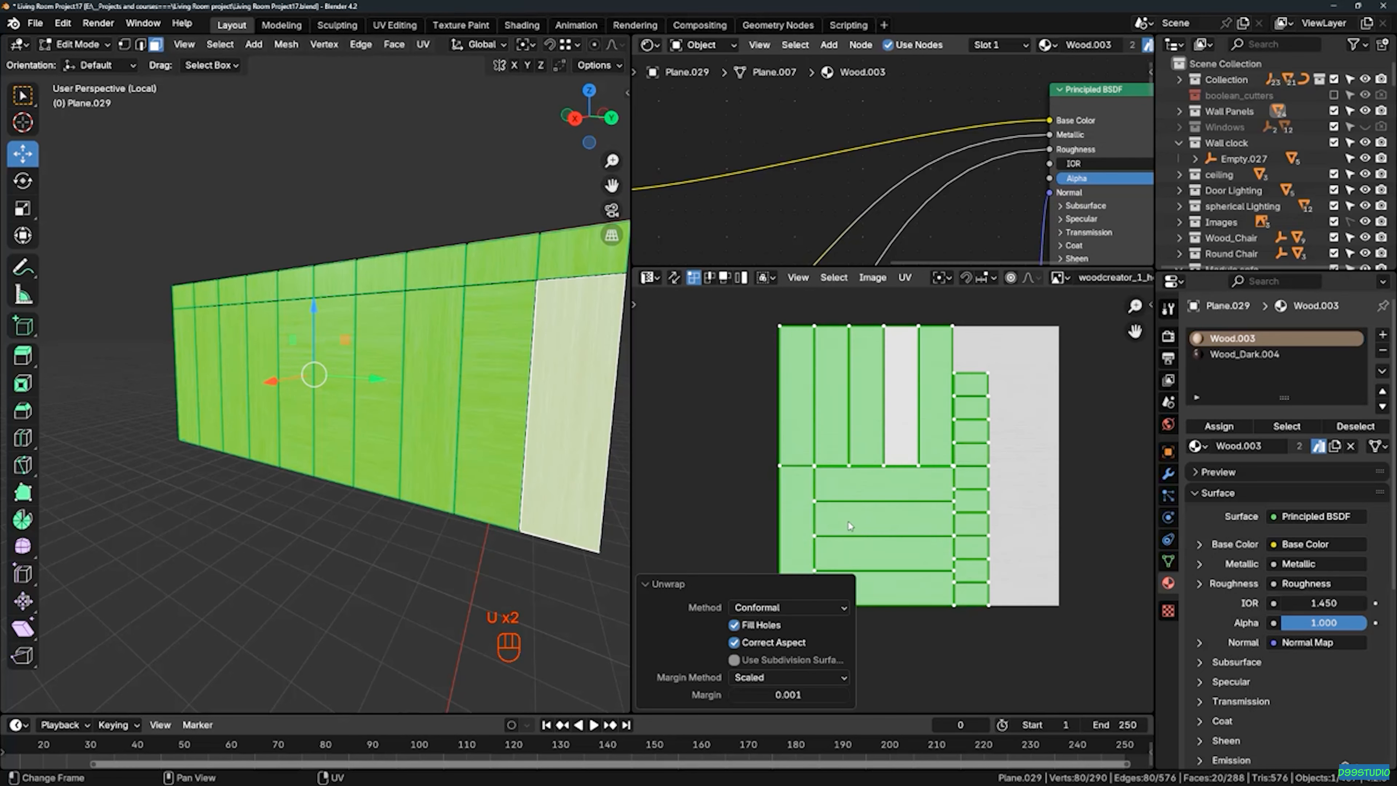
Select the four tall panels whose wood grain runs horizontally and rotate their UVs by 90°
middle_click_drag(373, 361, 403, 356)
scroll(405, 353, "up", 2)
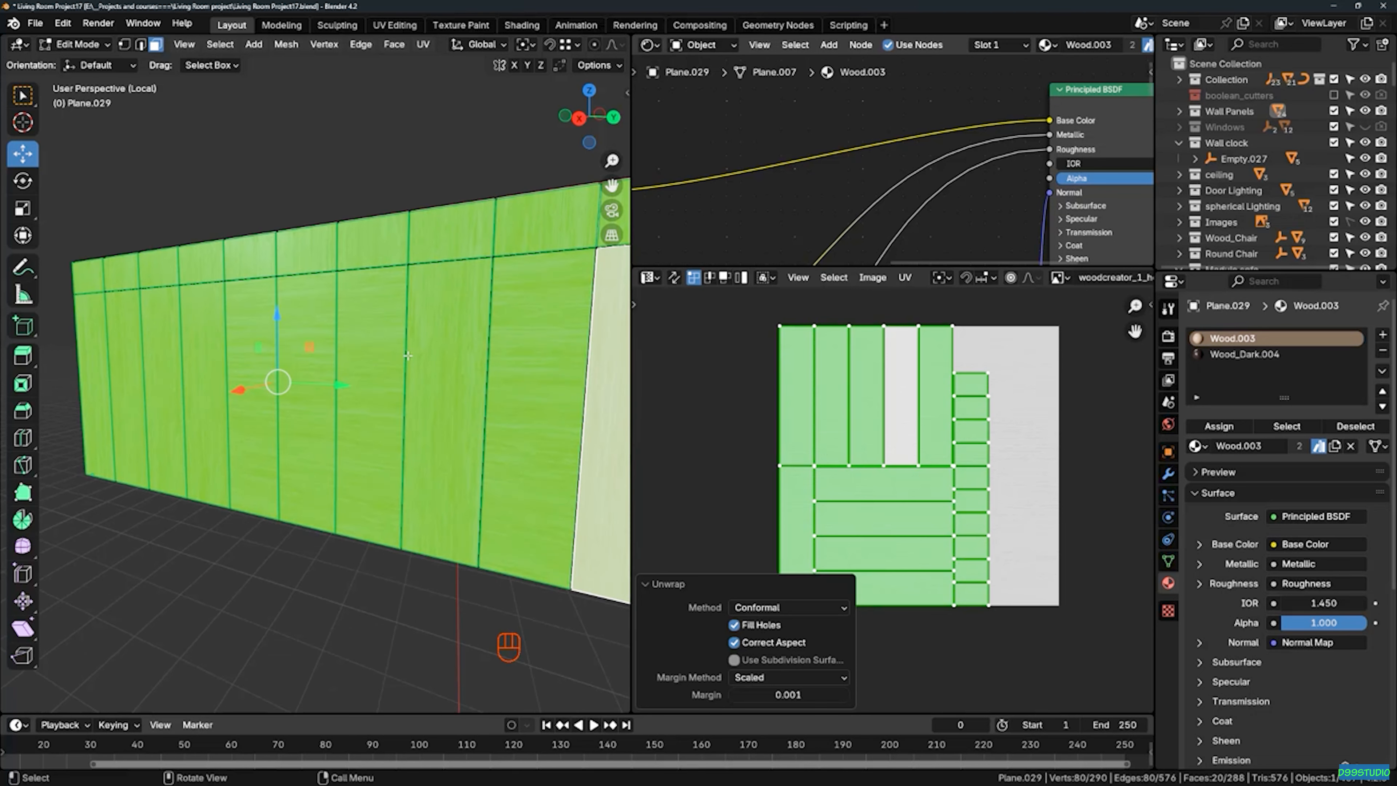
middle_click_drag(350, 349, 357, 345)
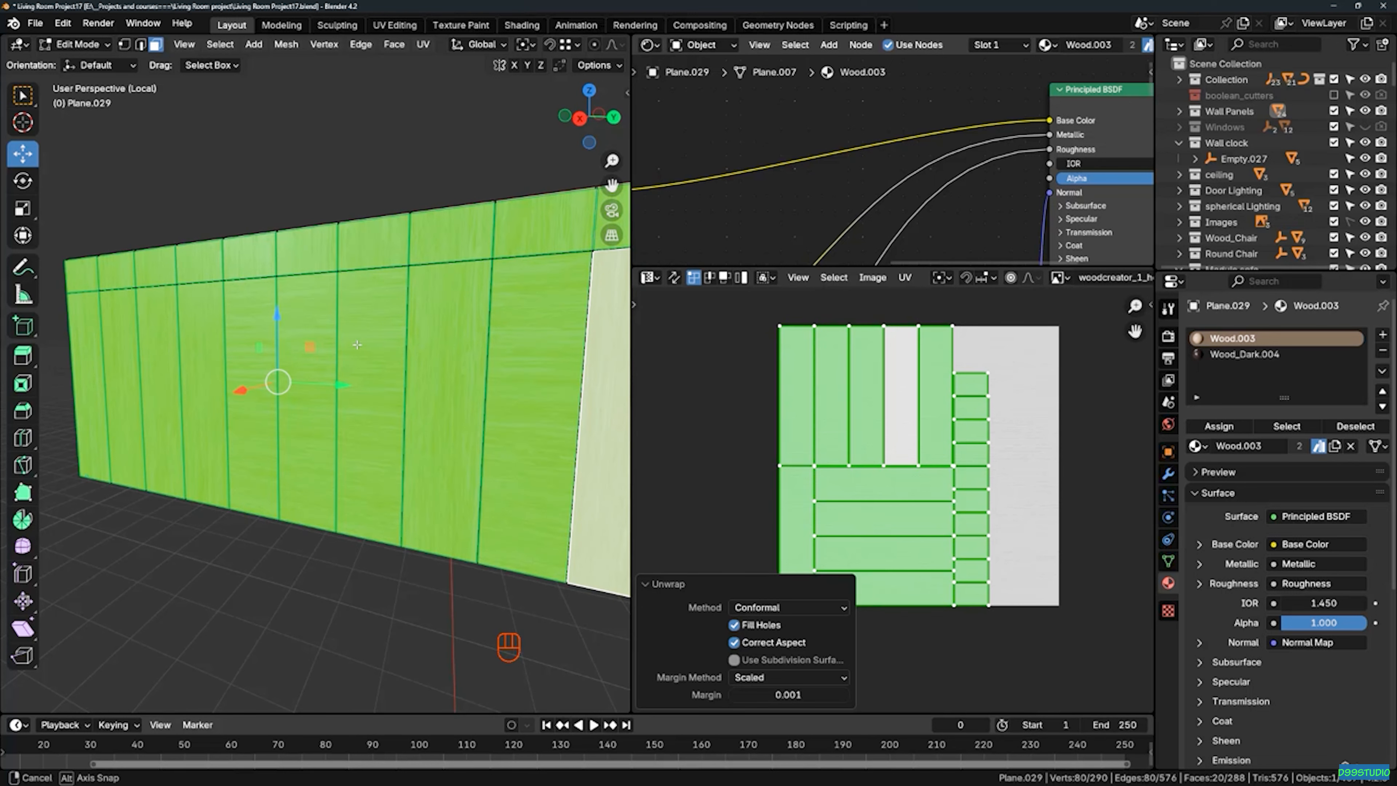
middle_click_drag(358, 345, 357, 344)
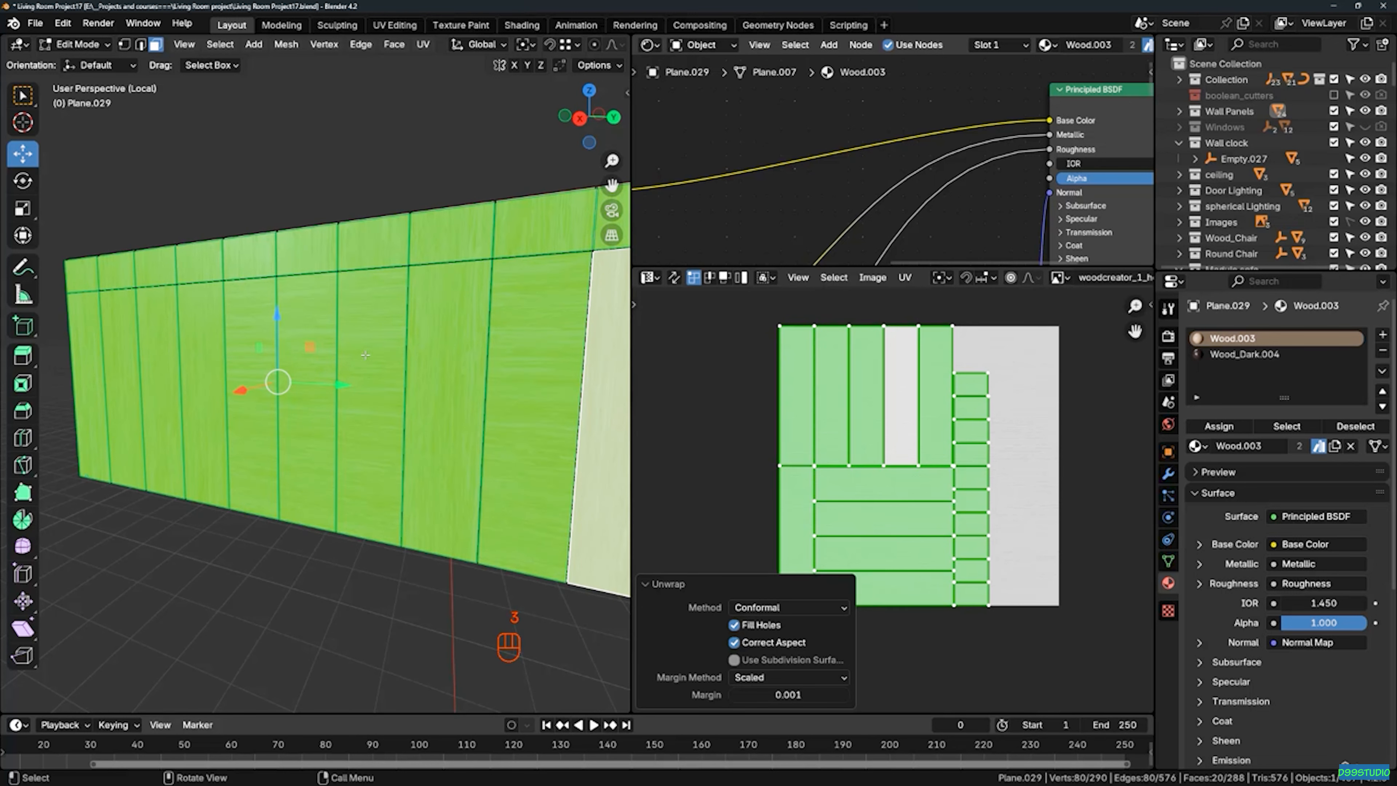
left_click(371, 355)
left_click(311, 366, "shift")
left_click(252, 367, "shift")
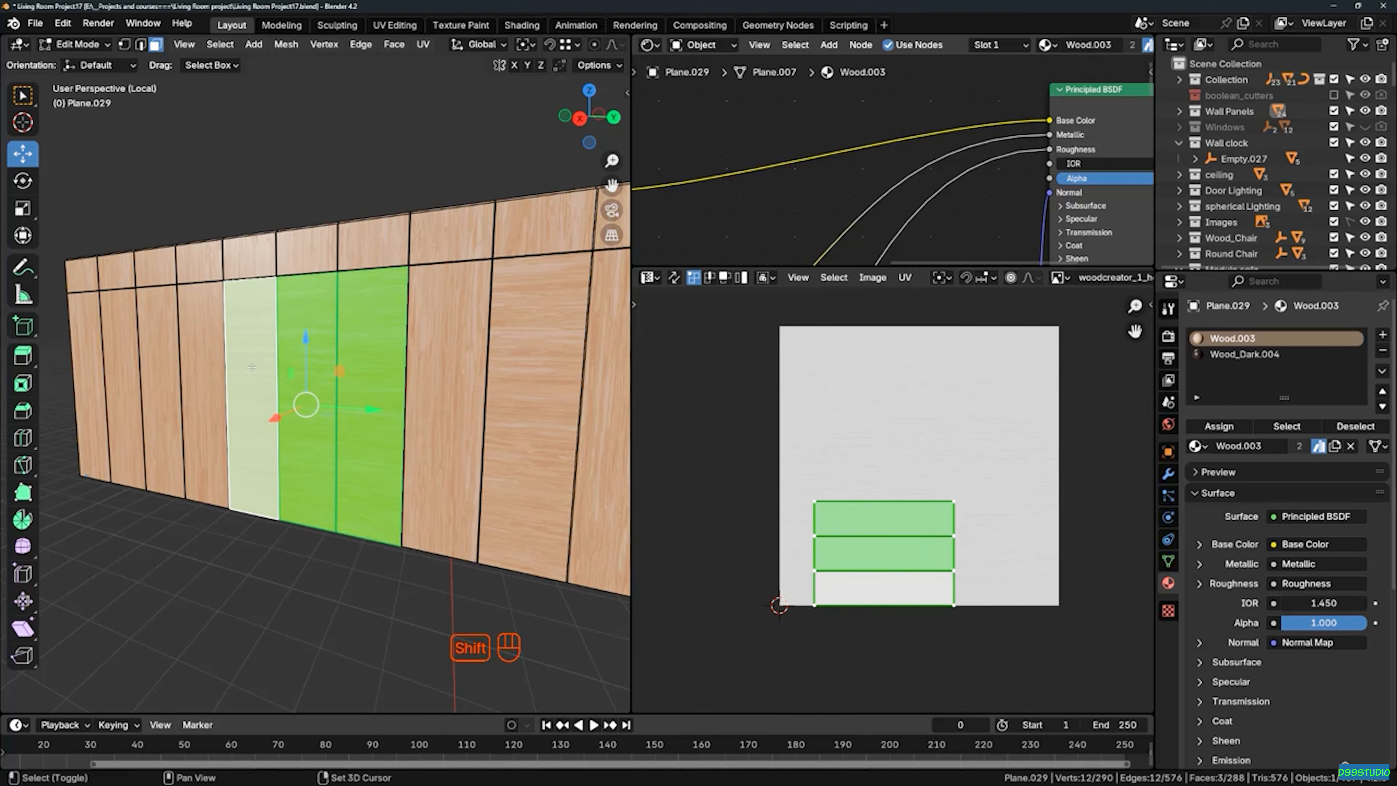
middle_click_drag(283, 312, 121, 319, "shift")
left_click(377, 335, "shift")
middle_click_drag(376, 335, 228, 331)
middle_click_drag(418, 357, 169, 319, "shift")
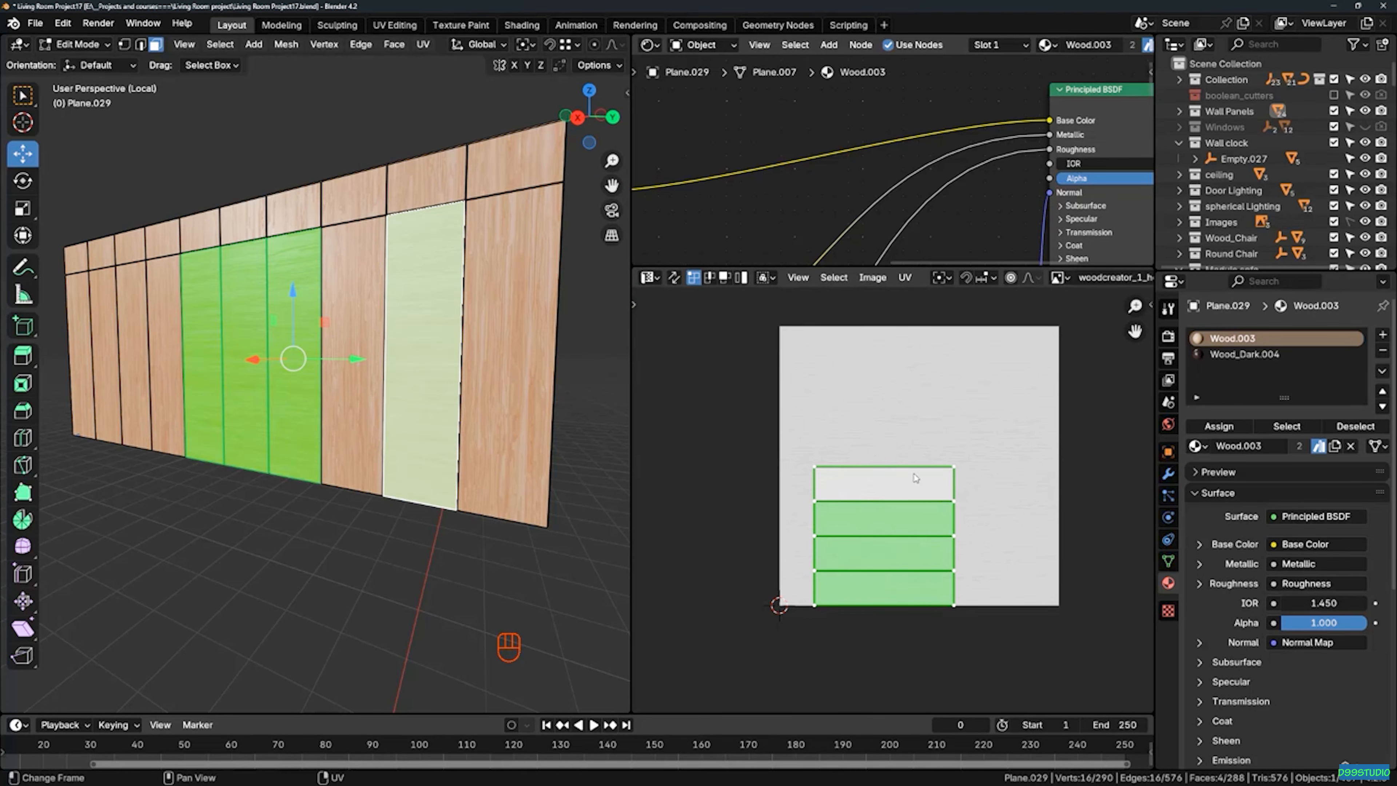
scroll(917, 478, "down", 2)
scroll(974, 503, "up", 2)
key("r")
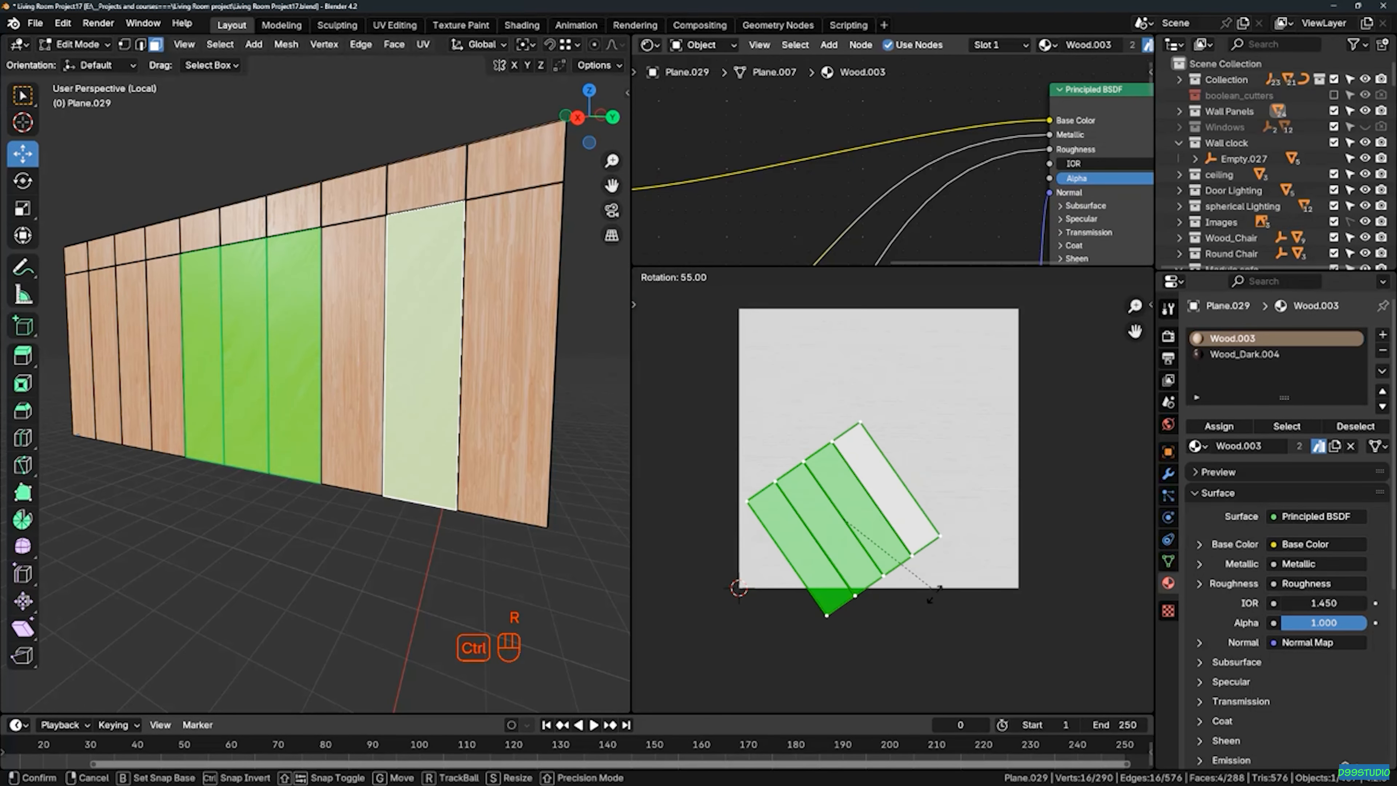
left_click(879, 620)
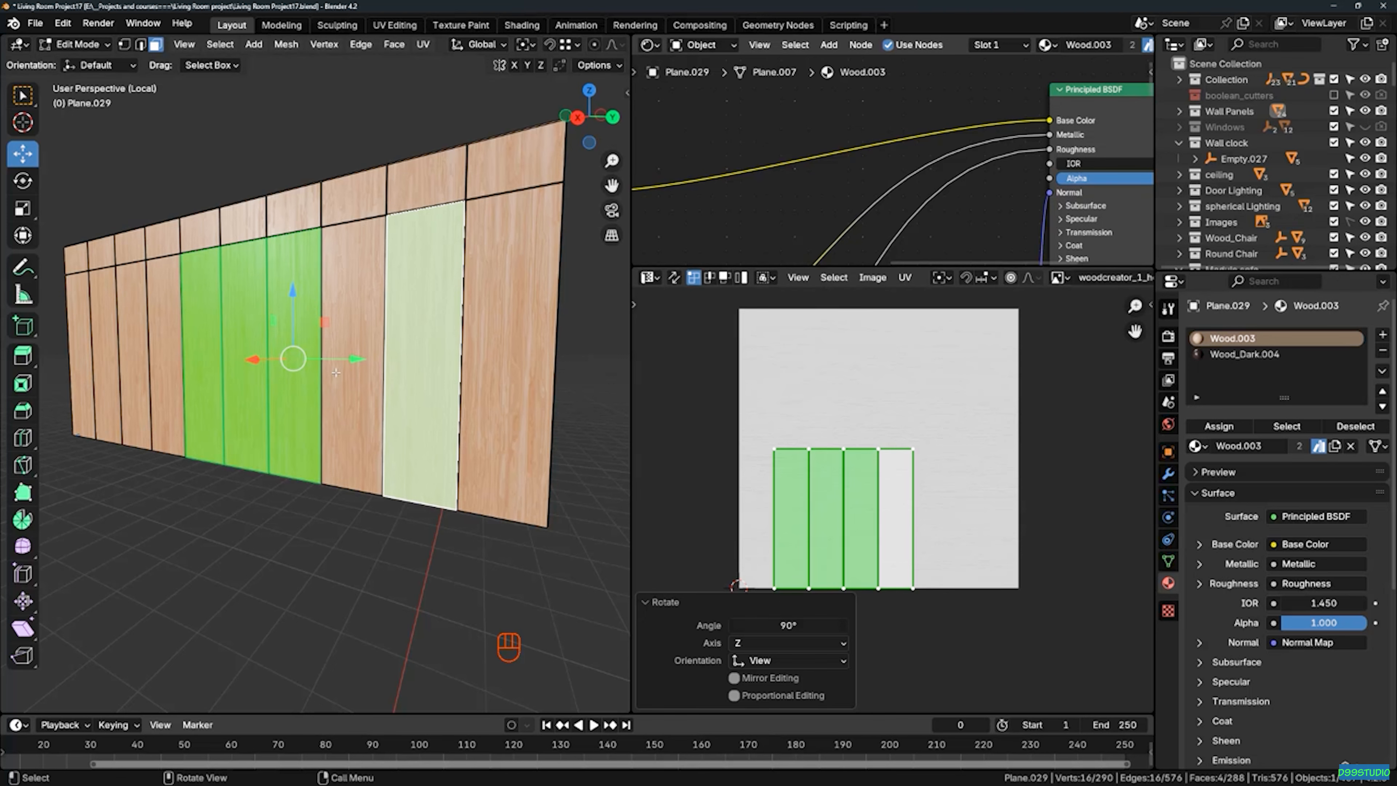
Extend the face selection to every tall and short front panel of the upper wall
middle_click_drag(439, 325, 435, 350)
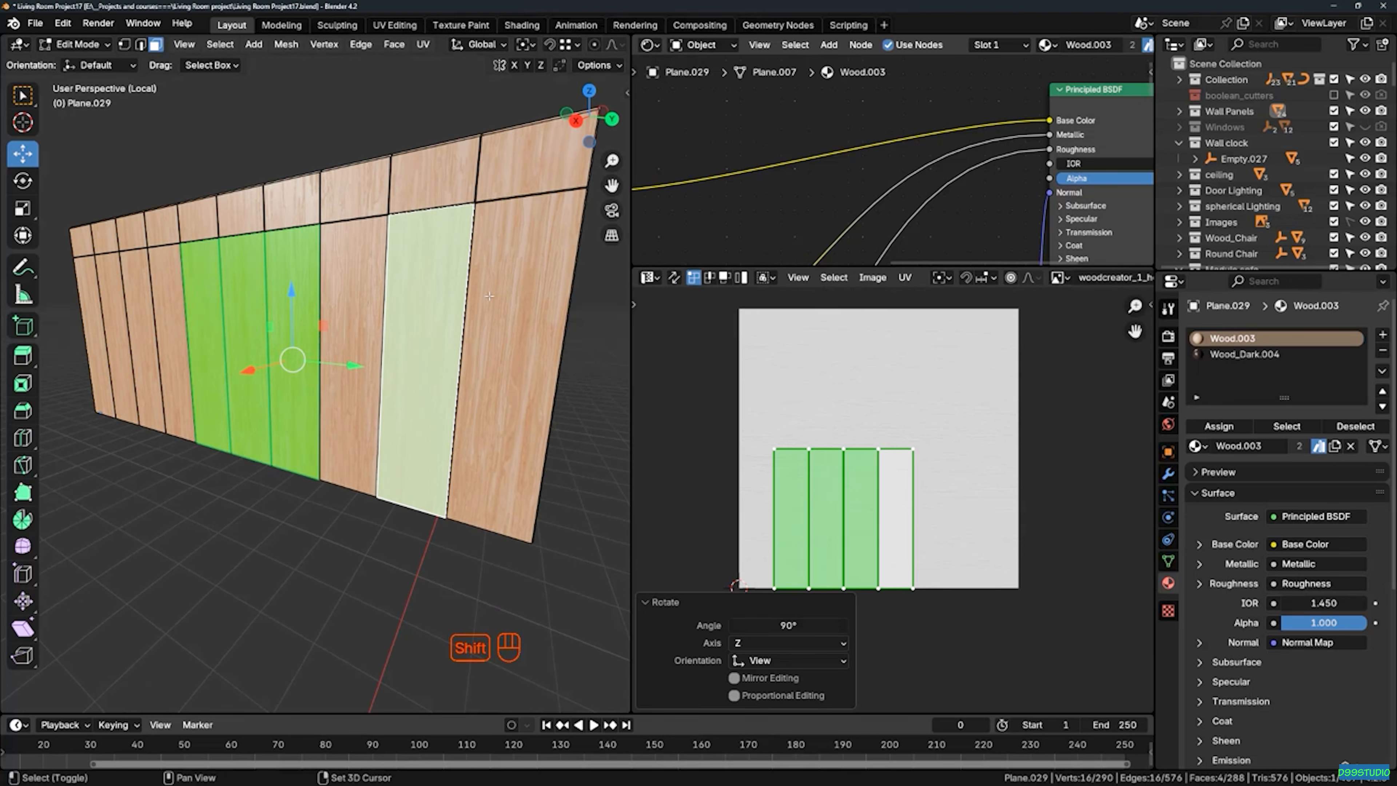
left_click(495, 341, "shift")
left_click(354, 297, "shift")
left_click(354, 184, "shift")
left_click(434, 173, "shift")
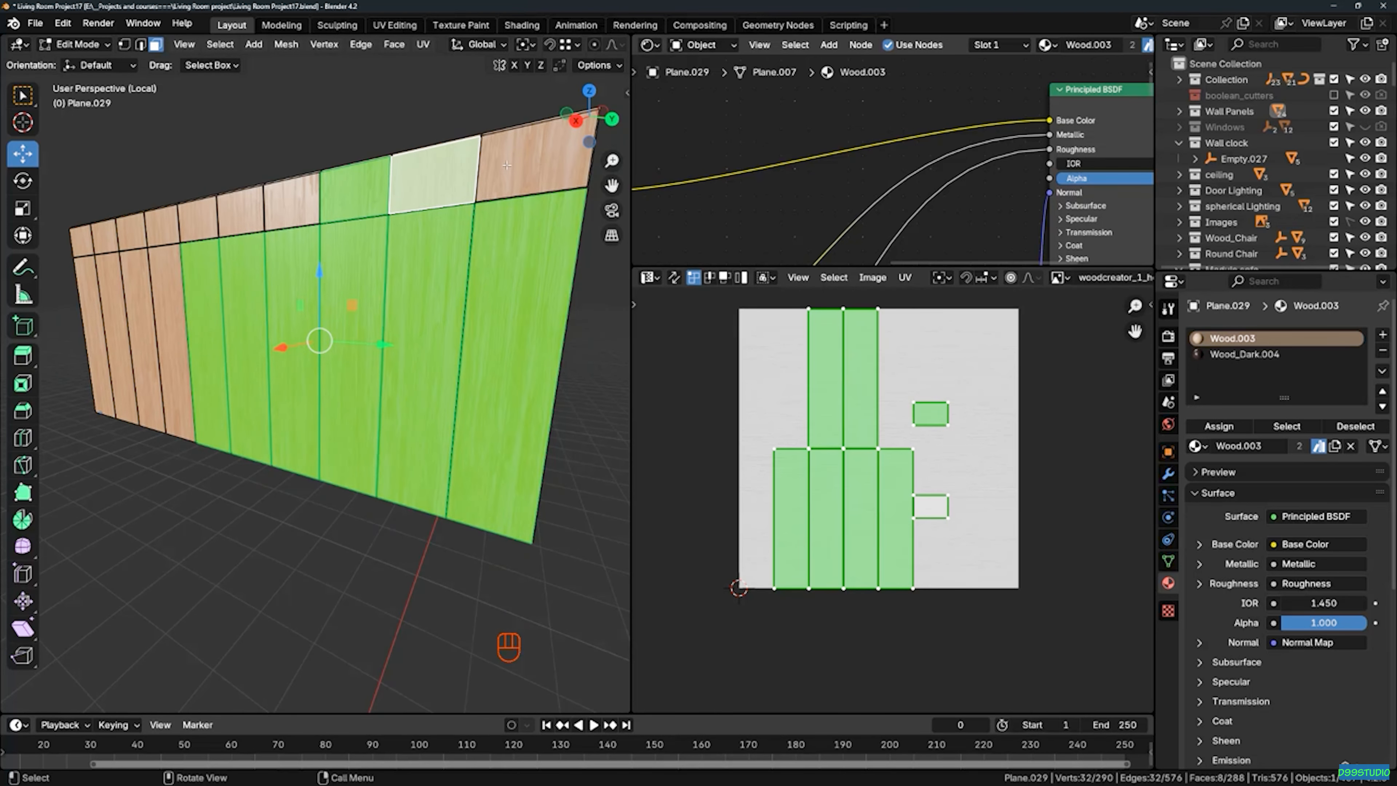
scroll(500, 232, "up", 2)
middle_click_drag(501, 232, 473, 259, "shift")
middle_click_drag(473, 259, 473, 289)
scroll(467, 286, "up", 3)
scroll(468, 286, "down", 3)
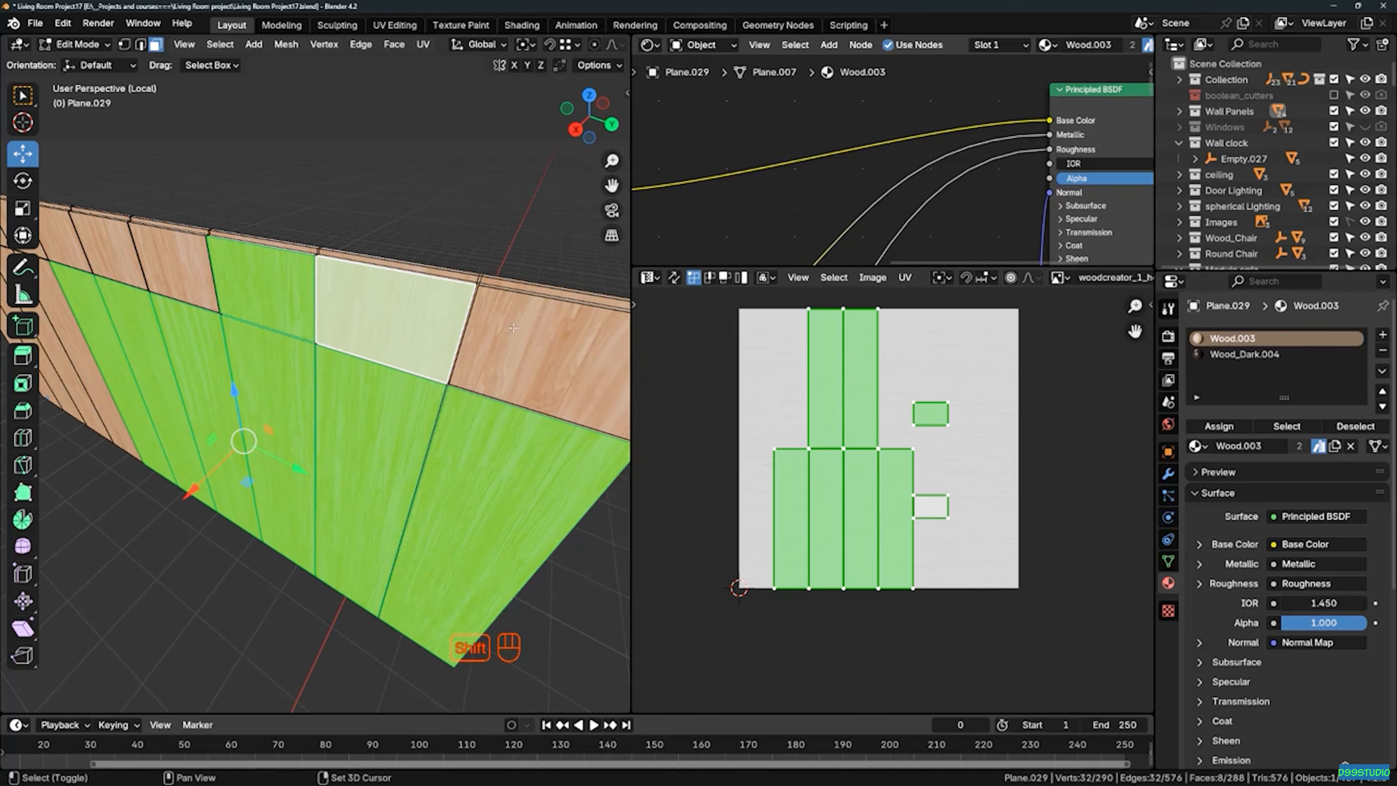
left_click(536, 352, "shift")
left_click(190, 270, "shift")
scroll(187, 273, "down", 2)
middle_click_drag(146, 305, 362, 295, "shift")
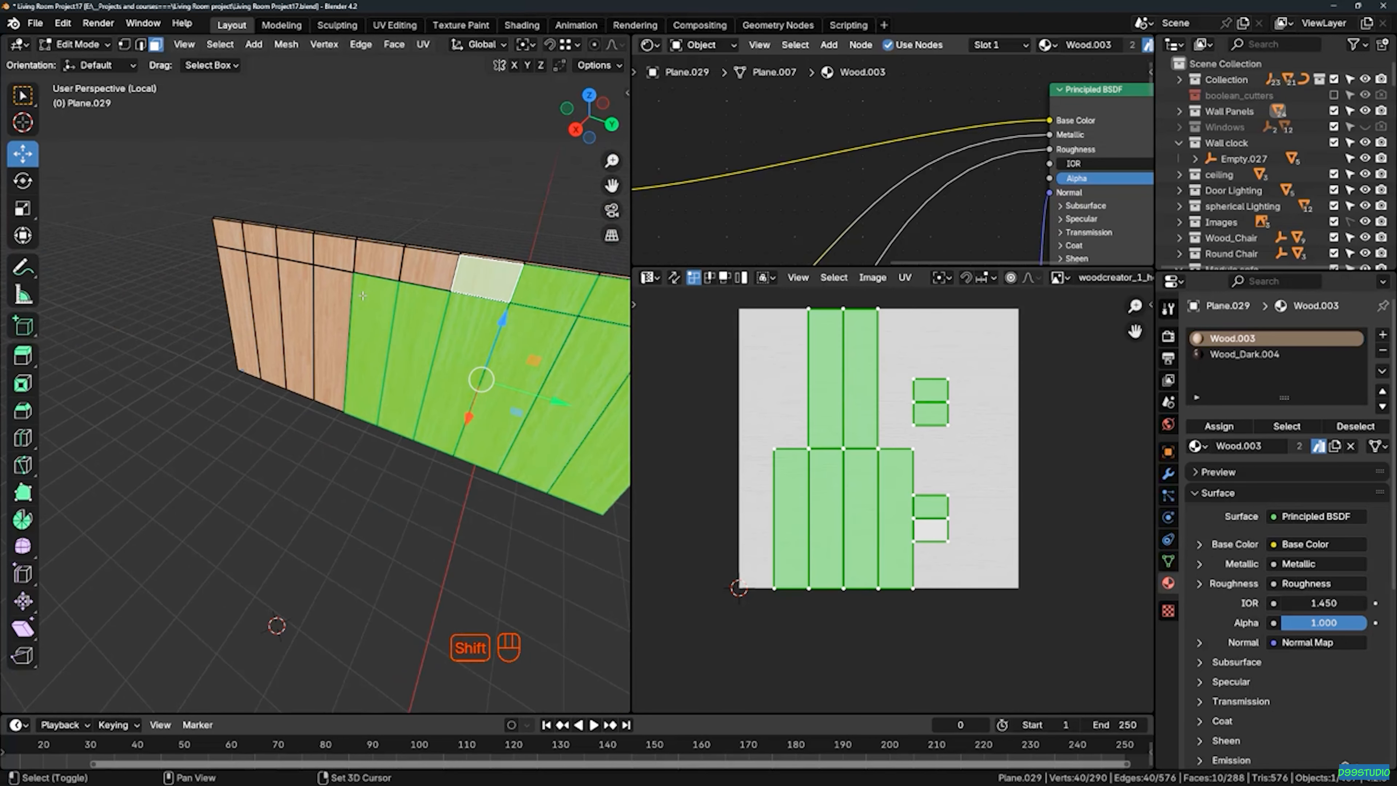
left_click(422, 275, "shift")
left_click(380, 259, "shift")
left_click(334, 253, "shift")
left_click(333, 331, "shift")
left_click(297, 324, "shift")
left_click(295, 245, "shift")
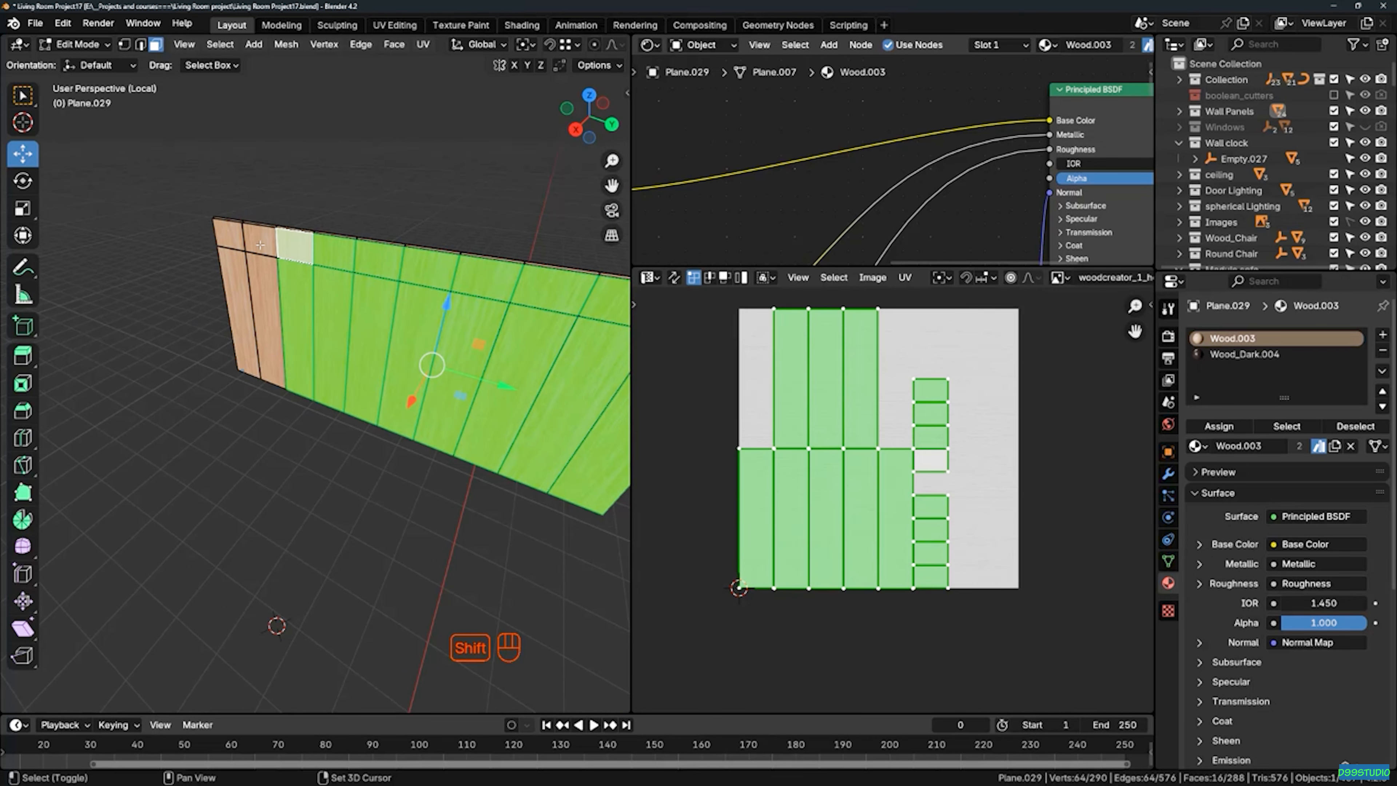
left_click(260, 245, "shift")
left_click(265, 313, "shift")
left_click(242, 308, "shift")
left_click(231, 237, "shift")
scroll(270, 317, "down", 3)
middle_click_drag(489, 325, 350, 326, "shift")
scroll(350, 325, "up", 2)
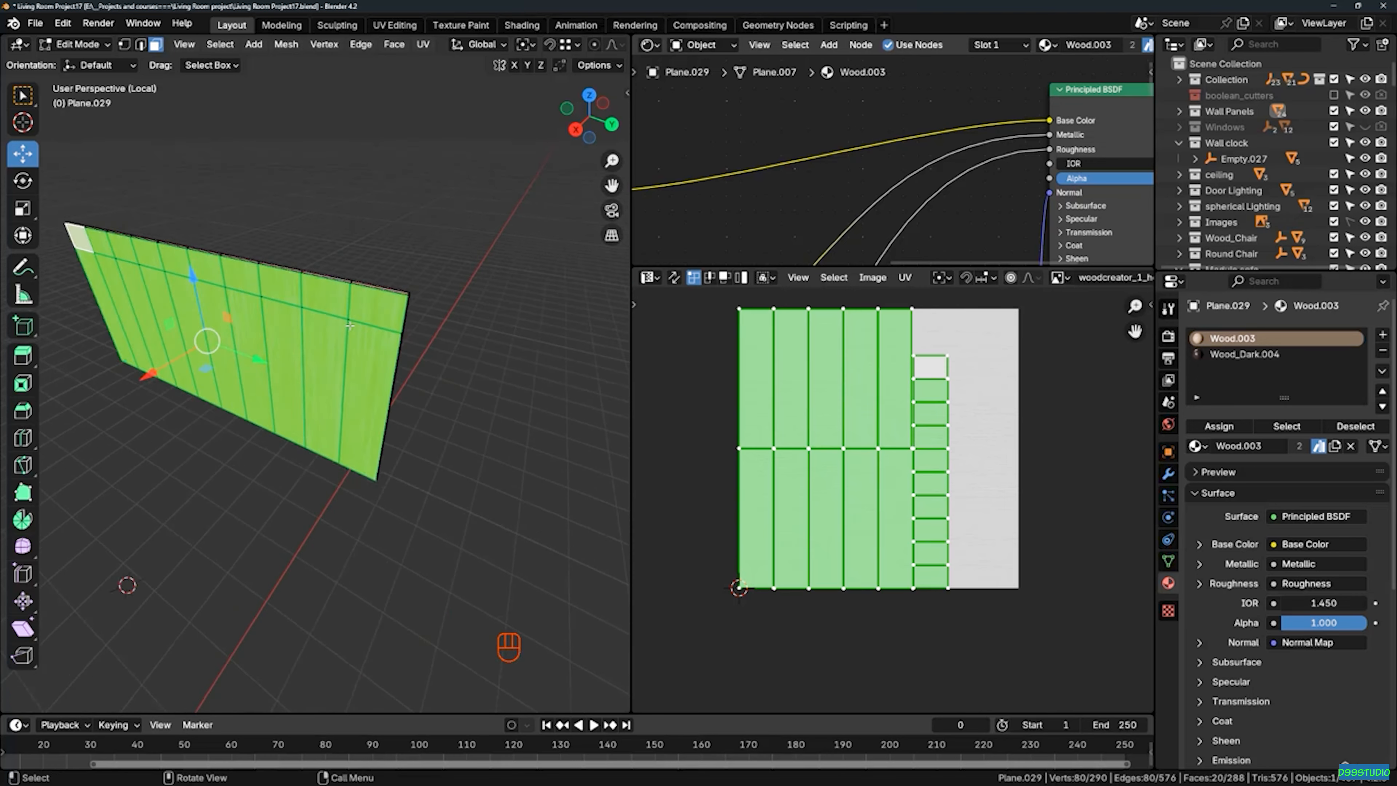
Invert the selection to the grooves and edges and assign the Wood_Dark.004 material to them
scroll(350, 325, "up", 4)
key("ctrl+i")
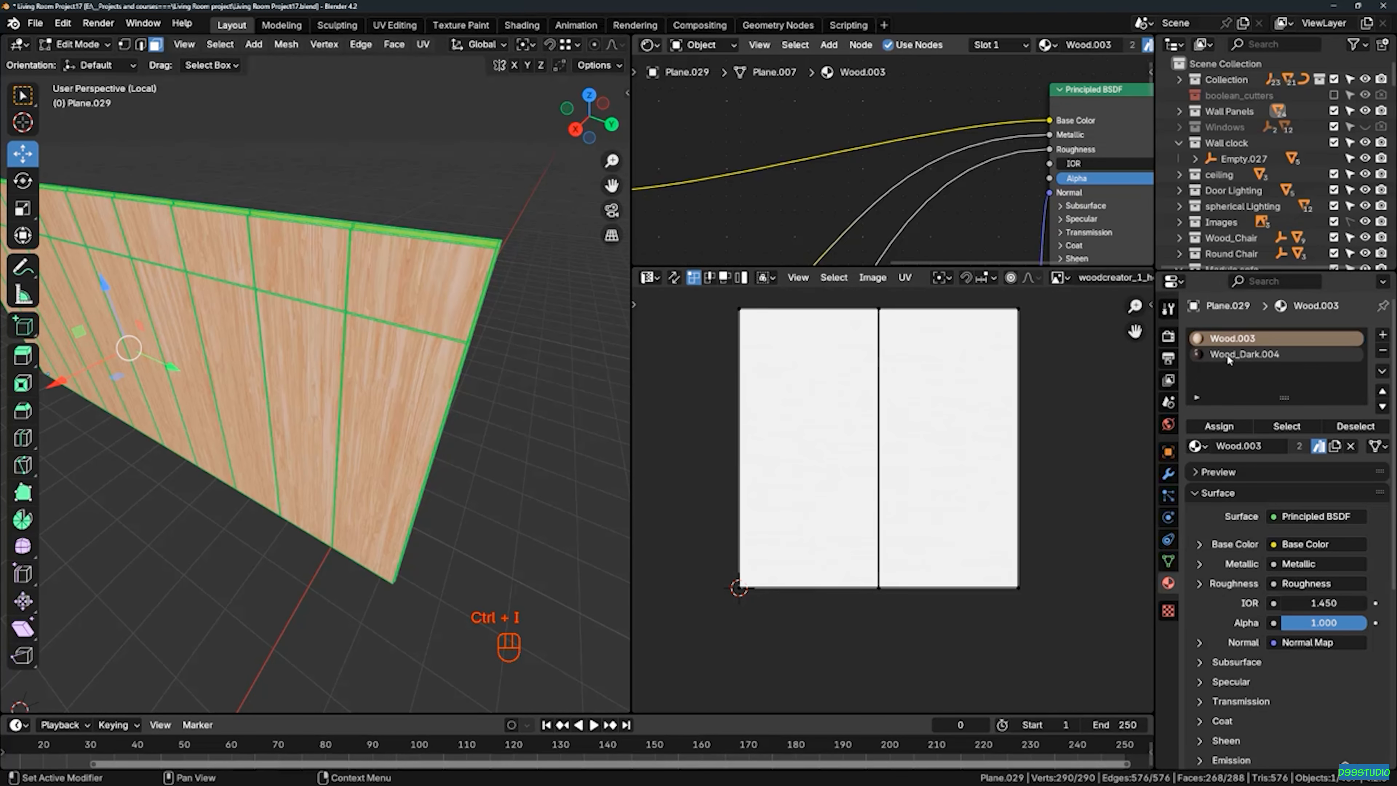
left_click(1247, 355)
left_click(1224, 430)
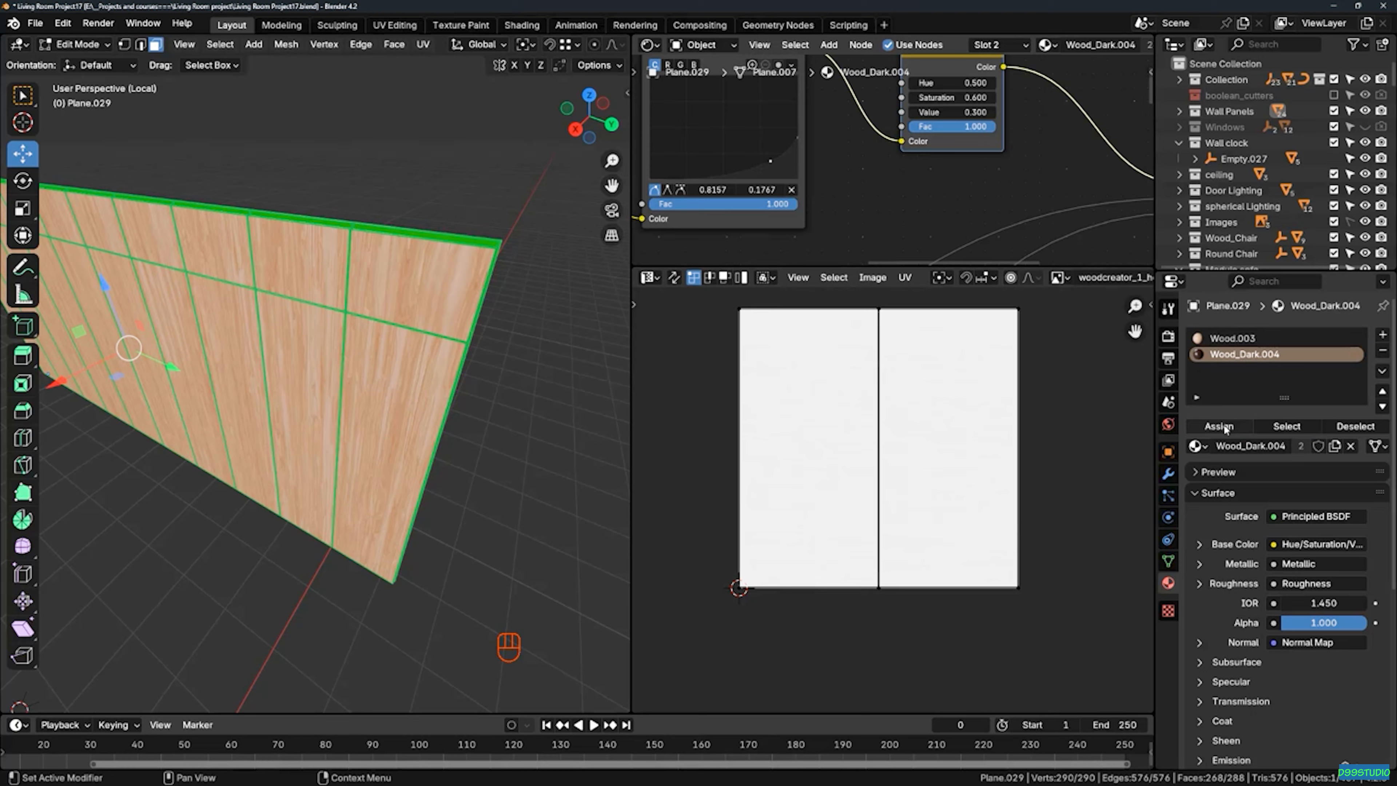
scroll(342, 264, "up", 3)
middle_click_drag(342, 280, 337, 312, "shift")
scroll(337, 312, "up", 3)
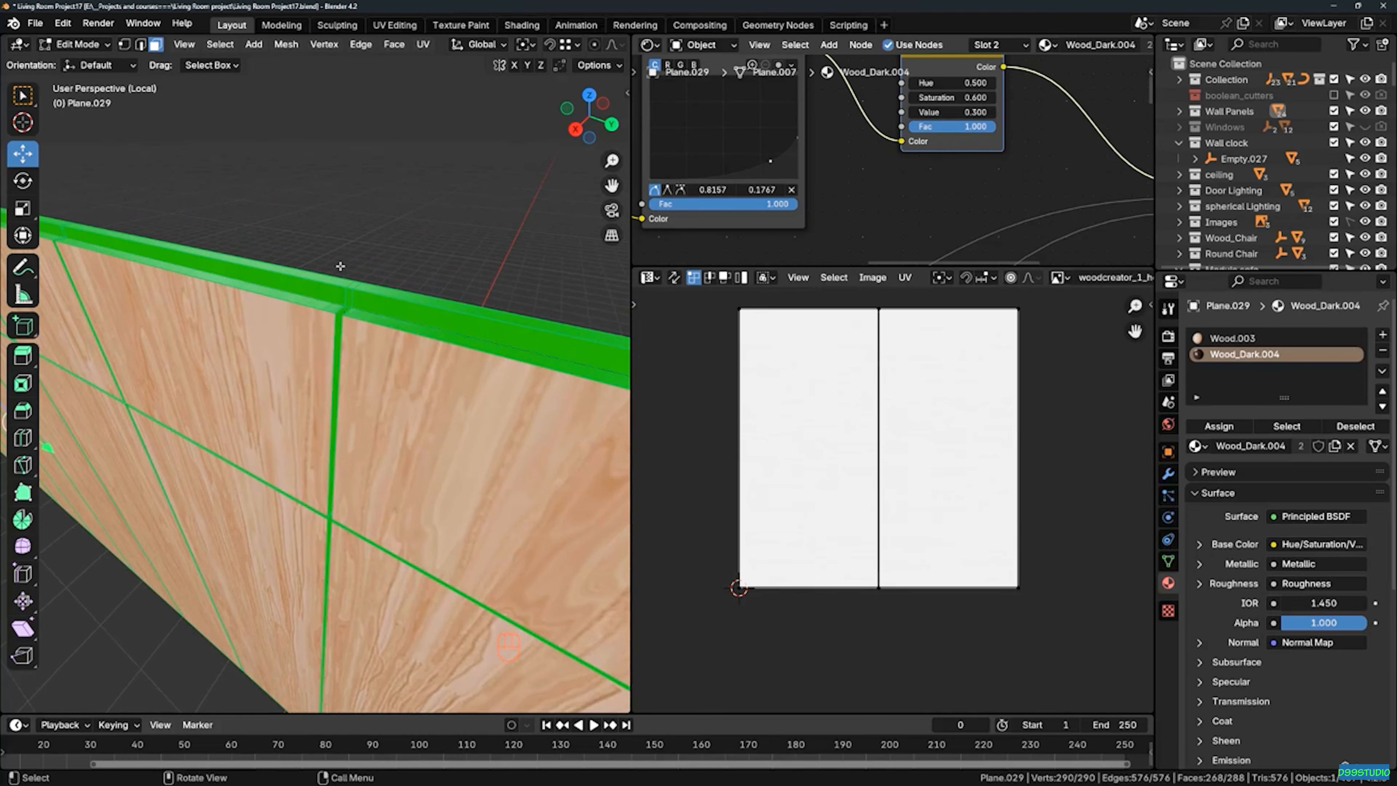
scroll(342, 297, "down", 8)
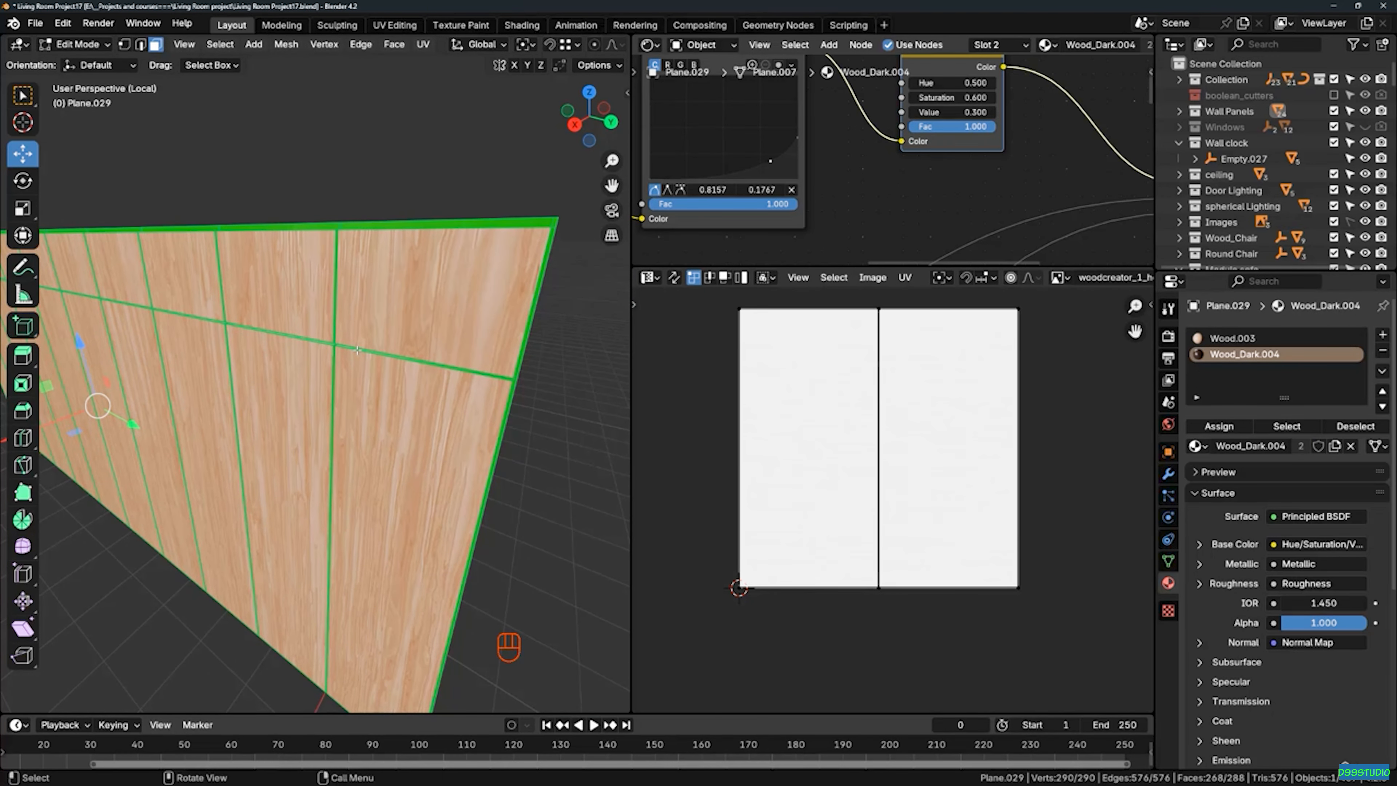
scroll(357, 350, "down", 6)
Leave Edit Mode, deselect the wall and leave local view to show the whole room
key("Tab")
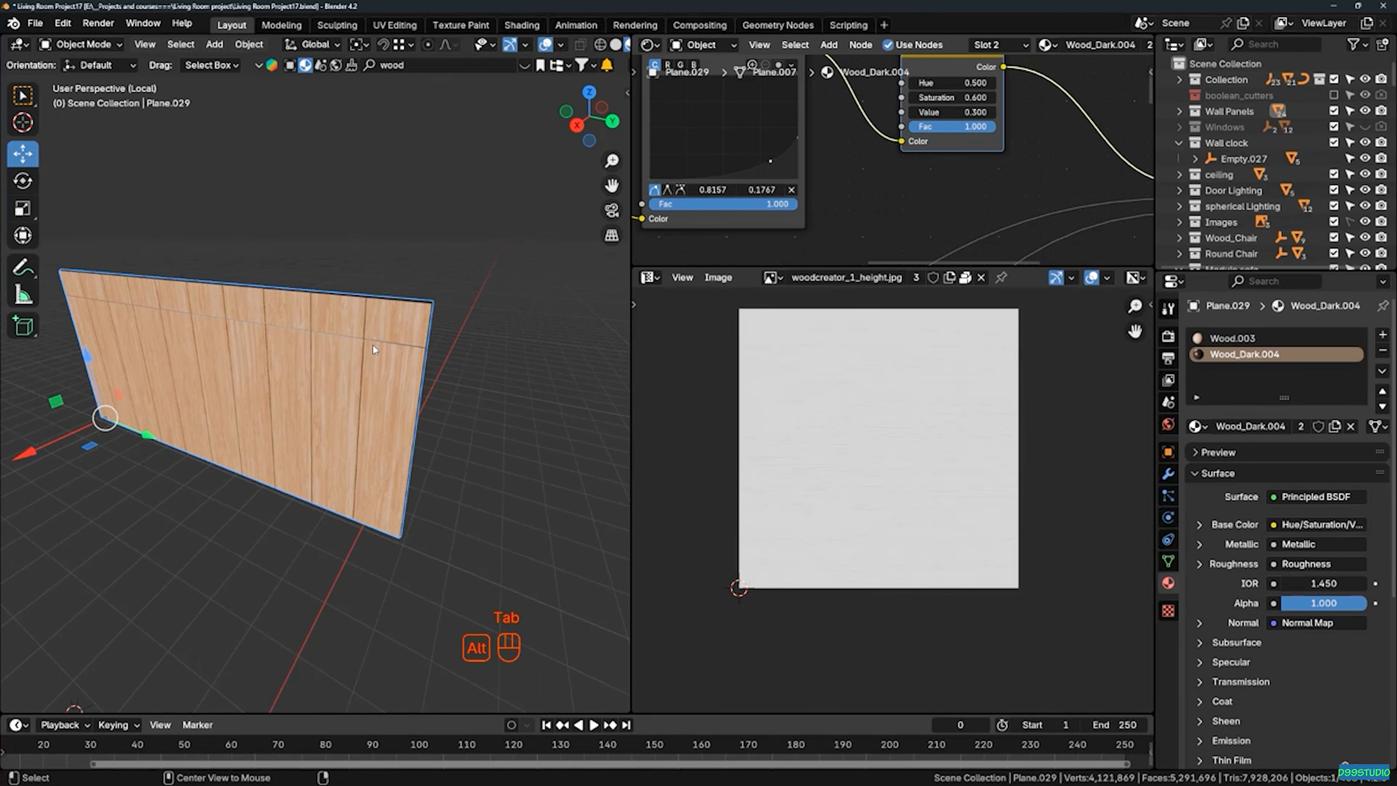
key("alt+a")
middle_click_drag(372, 344, 345, 331)
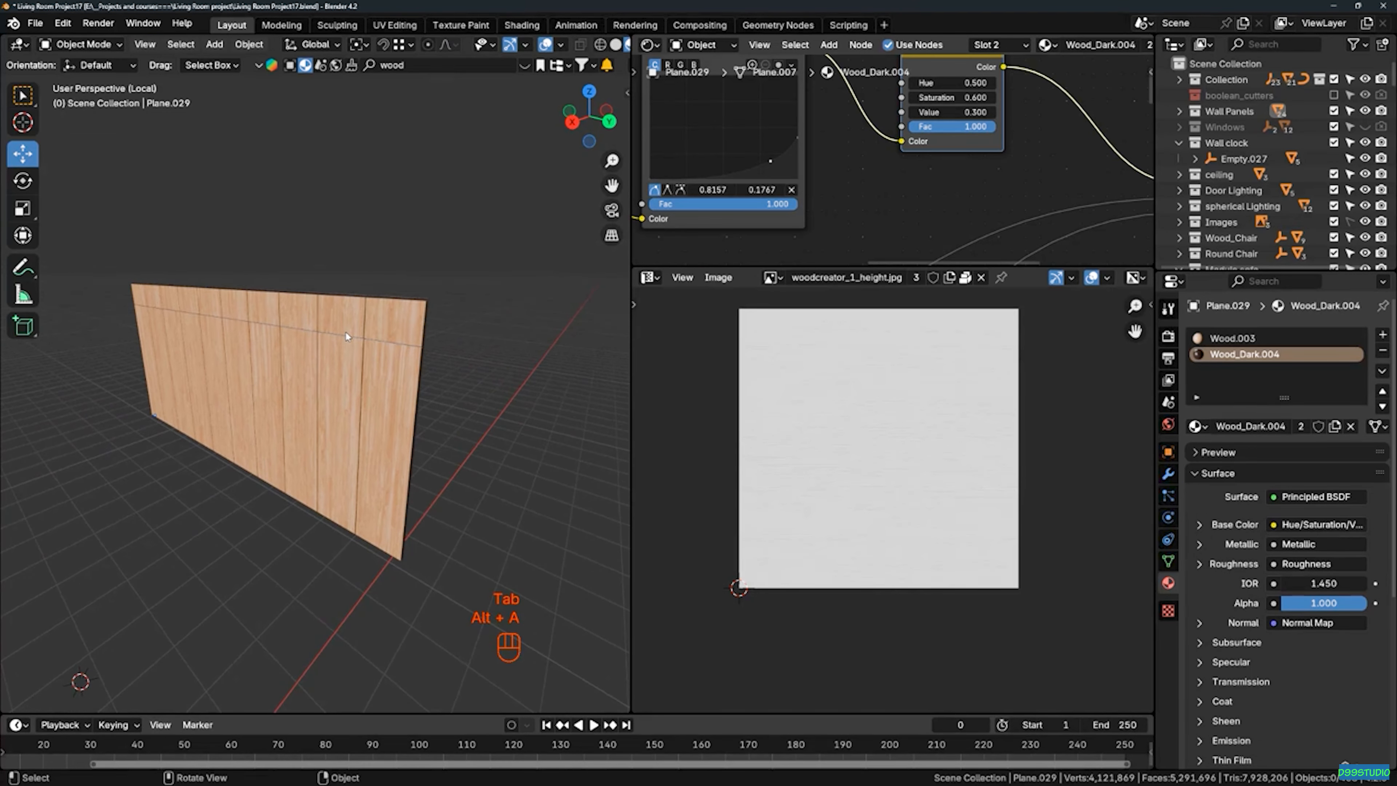
key("KP_Divide")
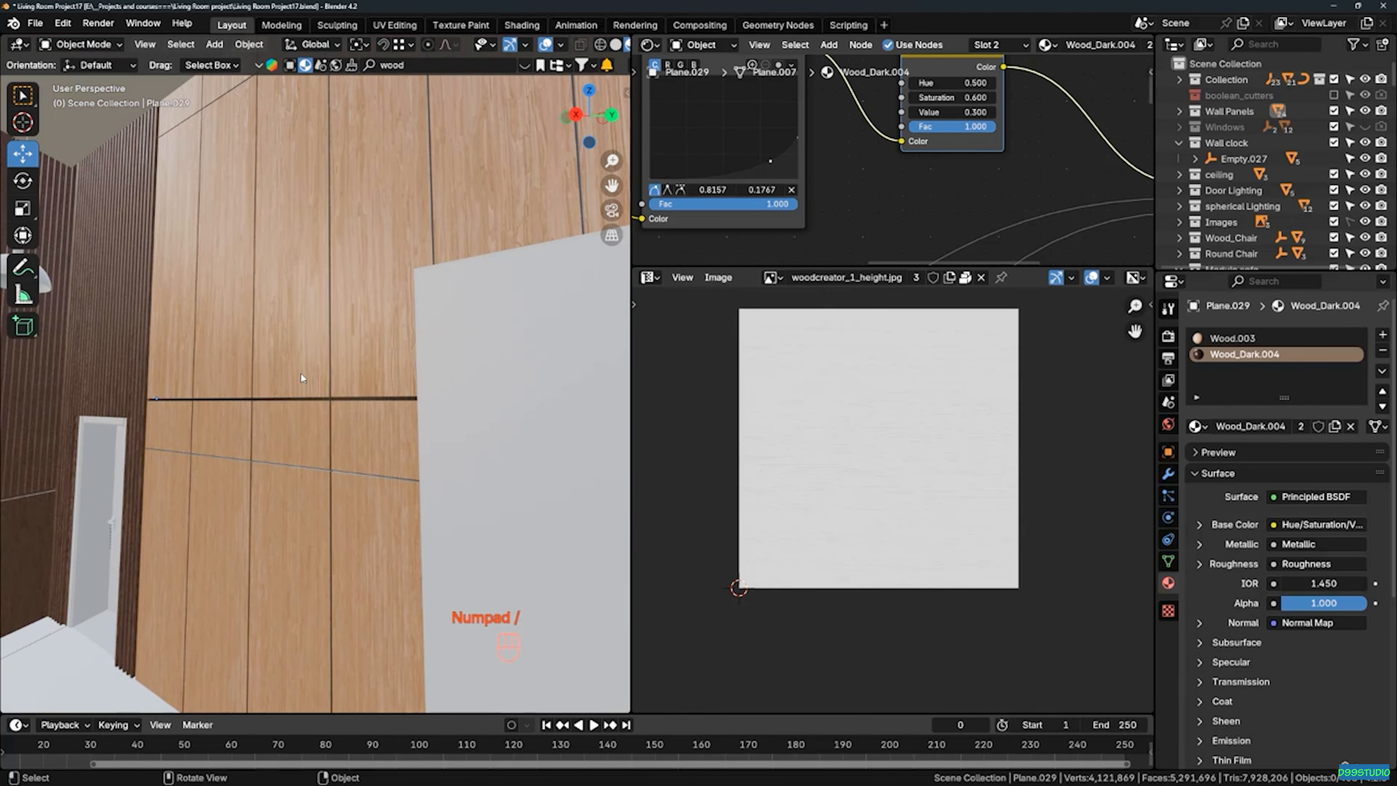
scroll(307, 396, "down", 4)
Isolate the upper and lower panelled walls together in local view and compare their wood textures
left_click(402, 378)
left_click(401, 378)
key("KP_Divide")
middle_click_drag(403, 380, 450, 361)
scroll(352, 357, "up", 7)
middle_click_drag(353, 358, 339, 320)
scroll(396, 385, "down", 7)
In the upper wall's Edit Mode, invert the selection to the front panels and scale their UVs by about 2.28
left_click(344, 277)
key("Tab")
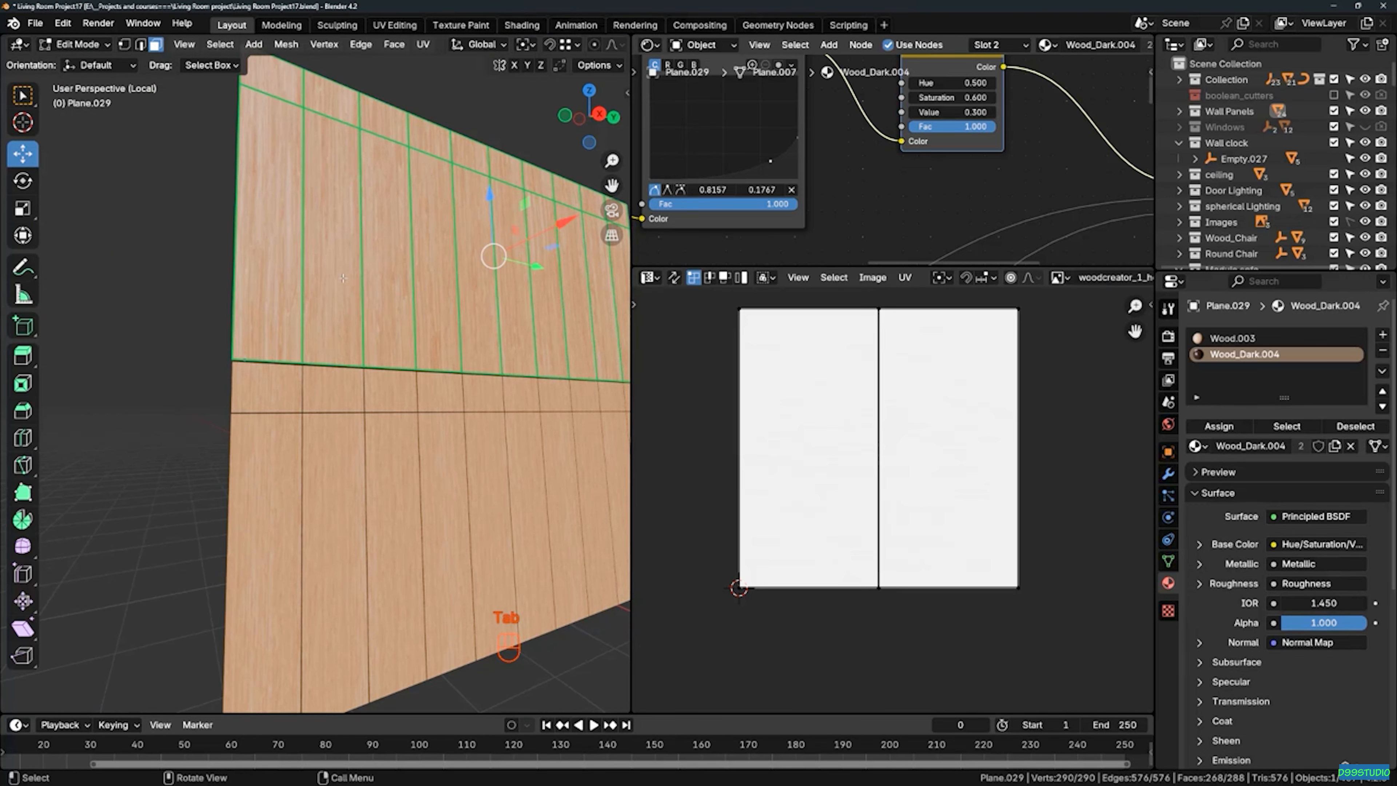
key("ctrl+i")
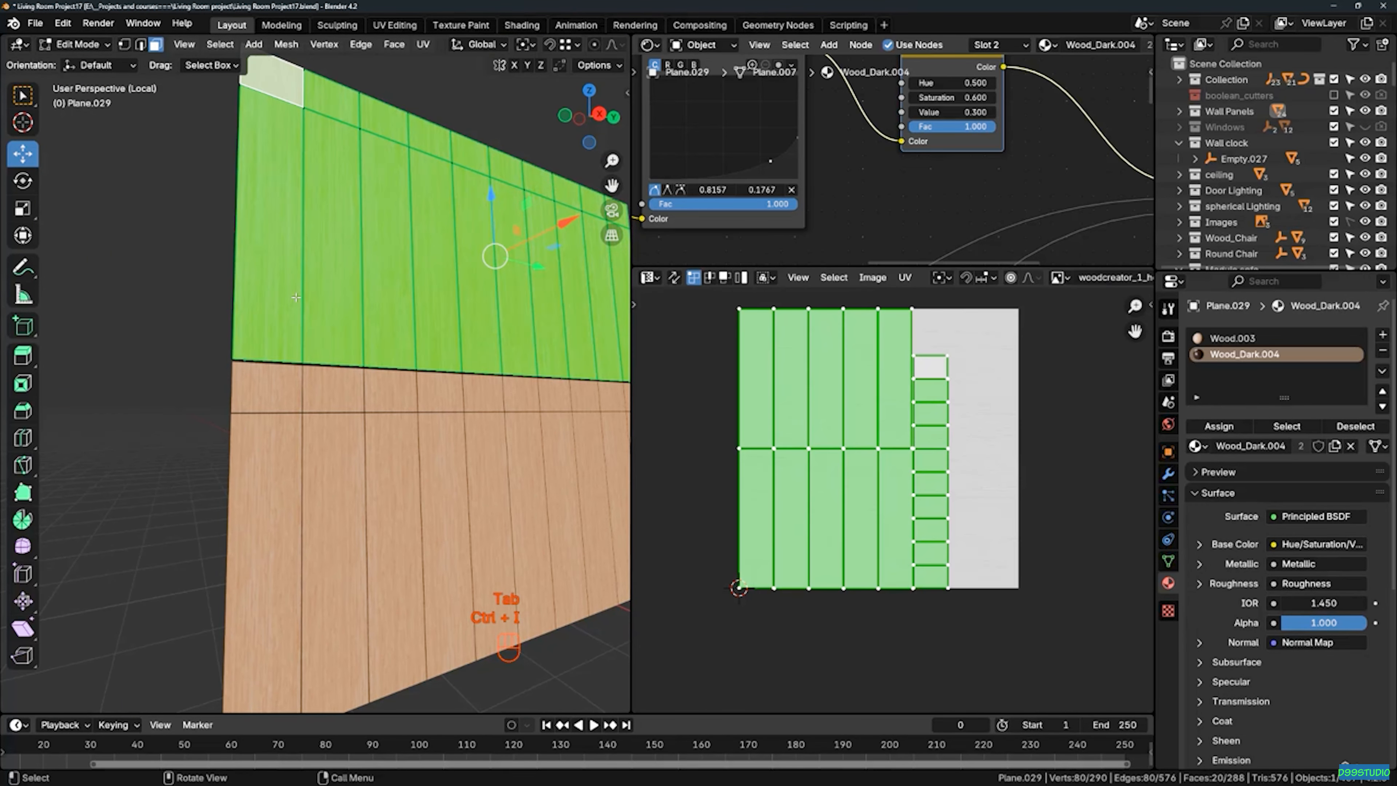
scroll(370, 408, "up", 5)
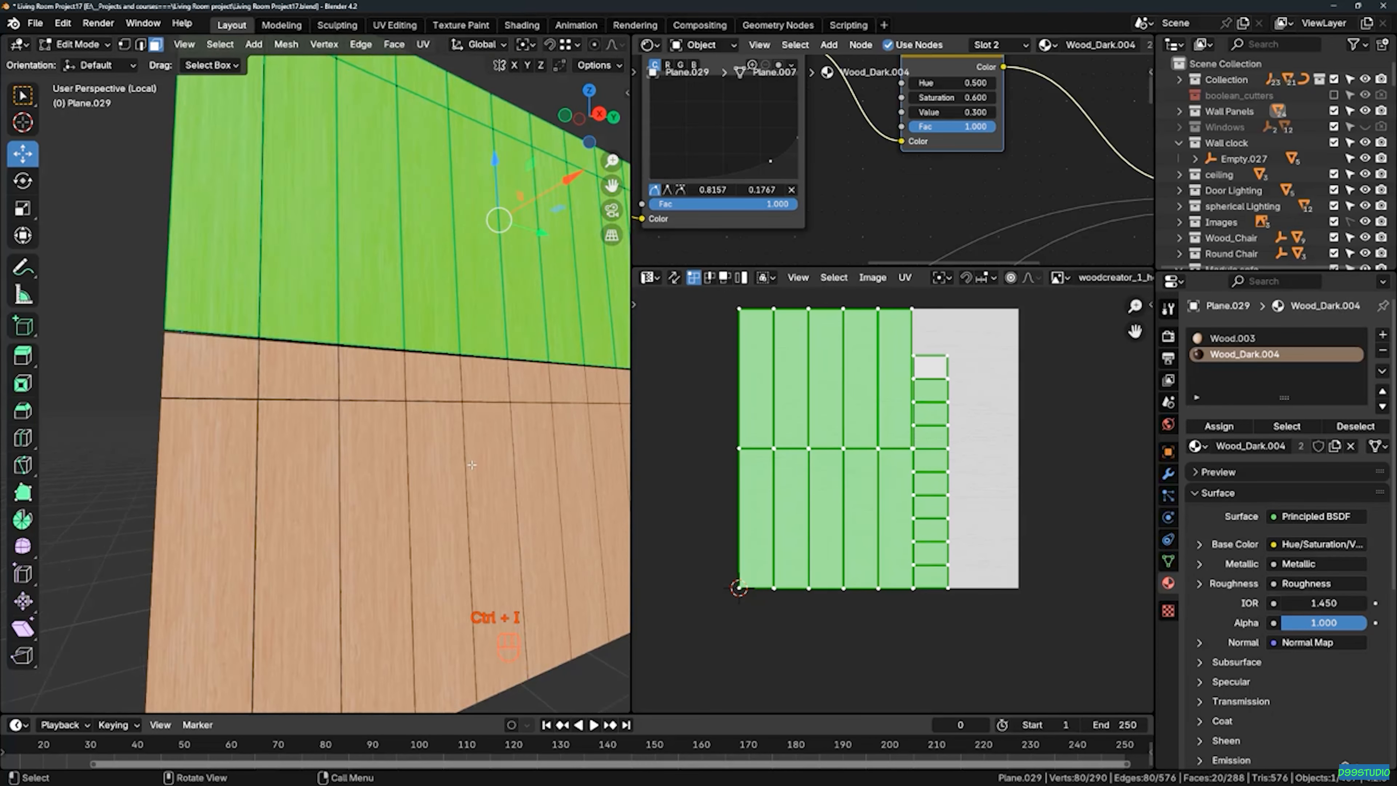
middle_click_drag(369, 408, 423, 350)
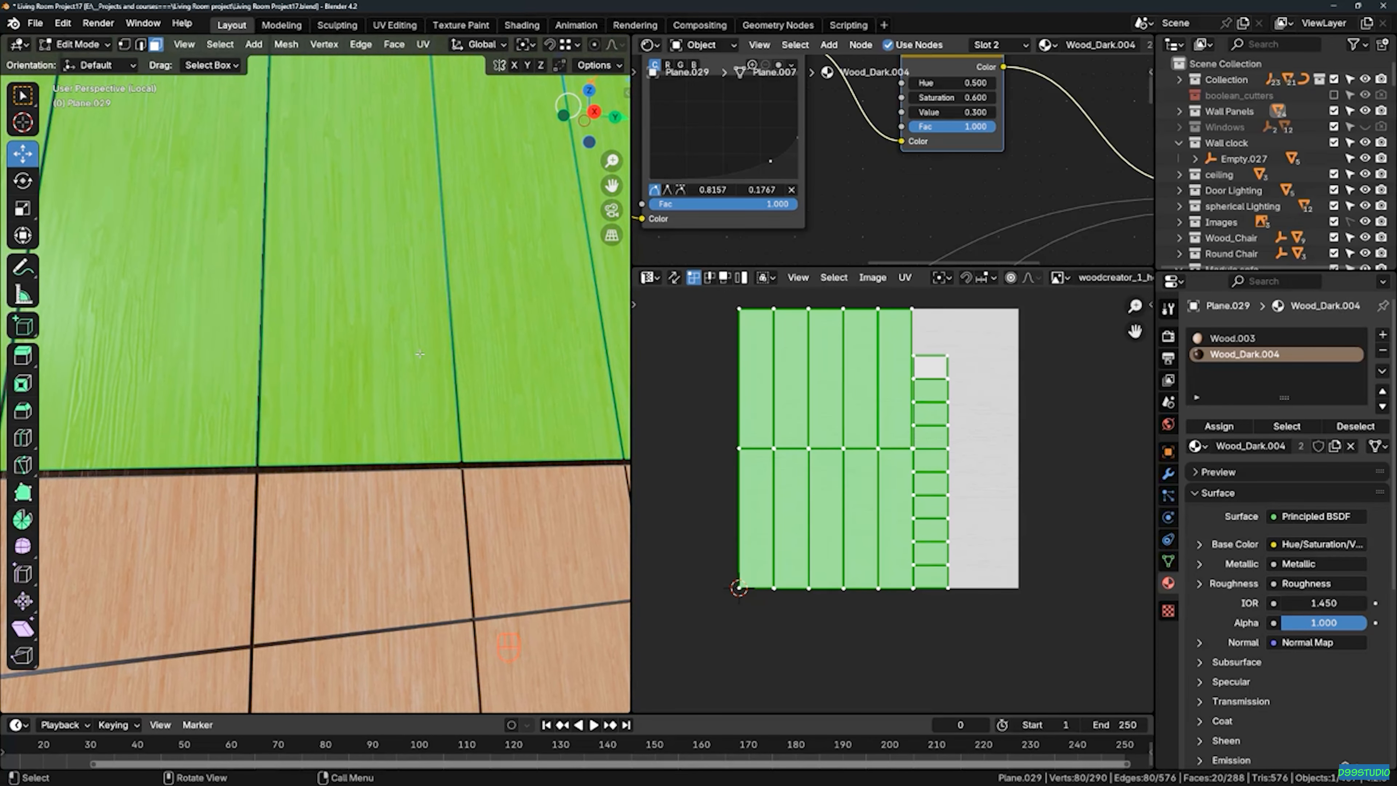
scroll(420, 354, "down", 2)
scroll(861, 514, "down", 2)
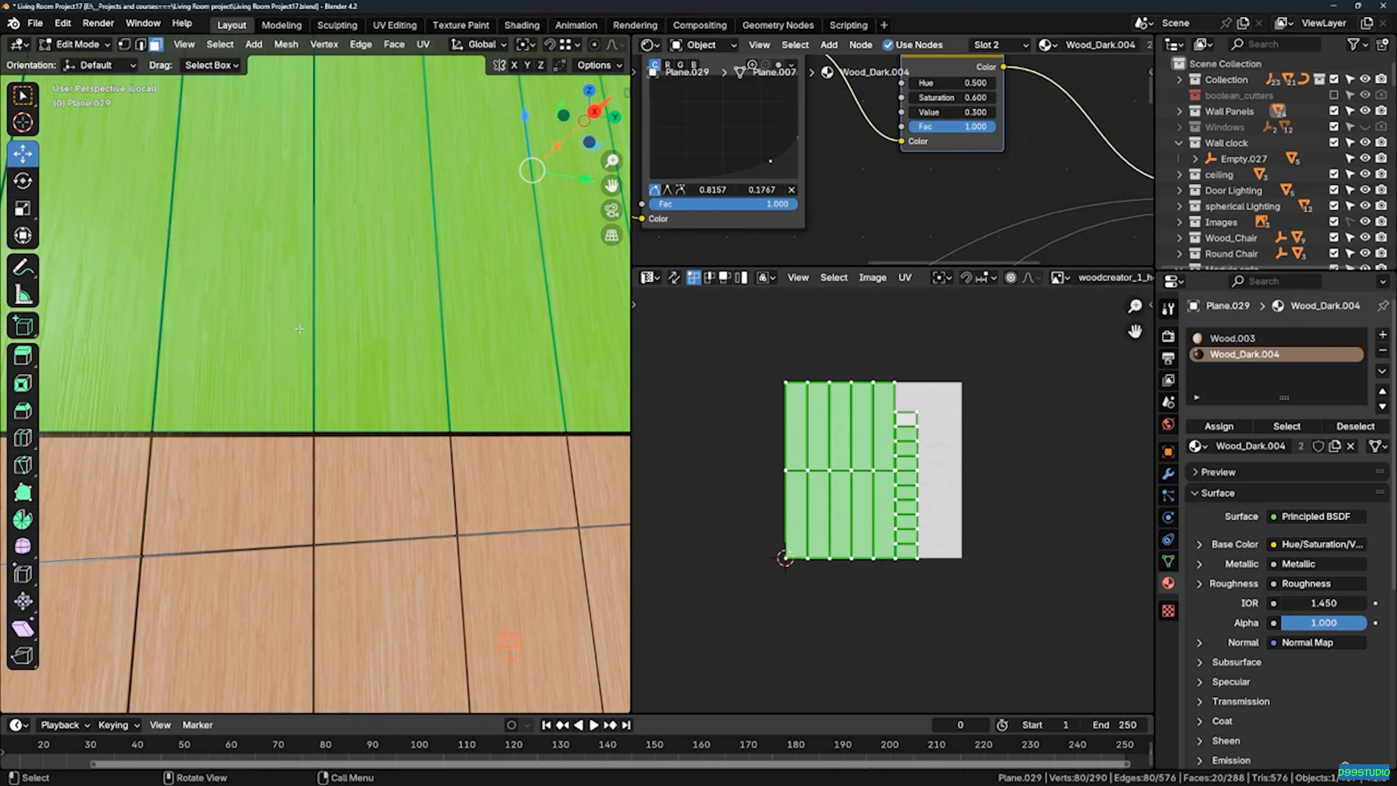
scroll(855, 487, "up", 1)
middle_click_drag(886, 458, 917, 461)
scroll(836, 527, "down", 4)
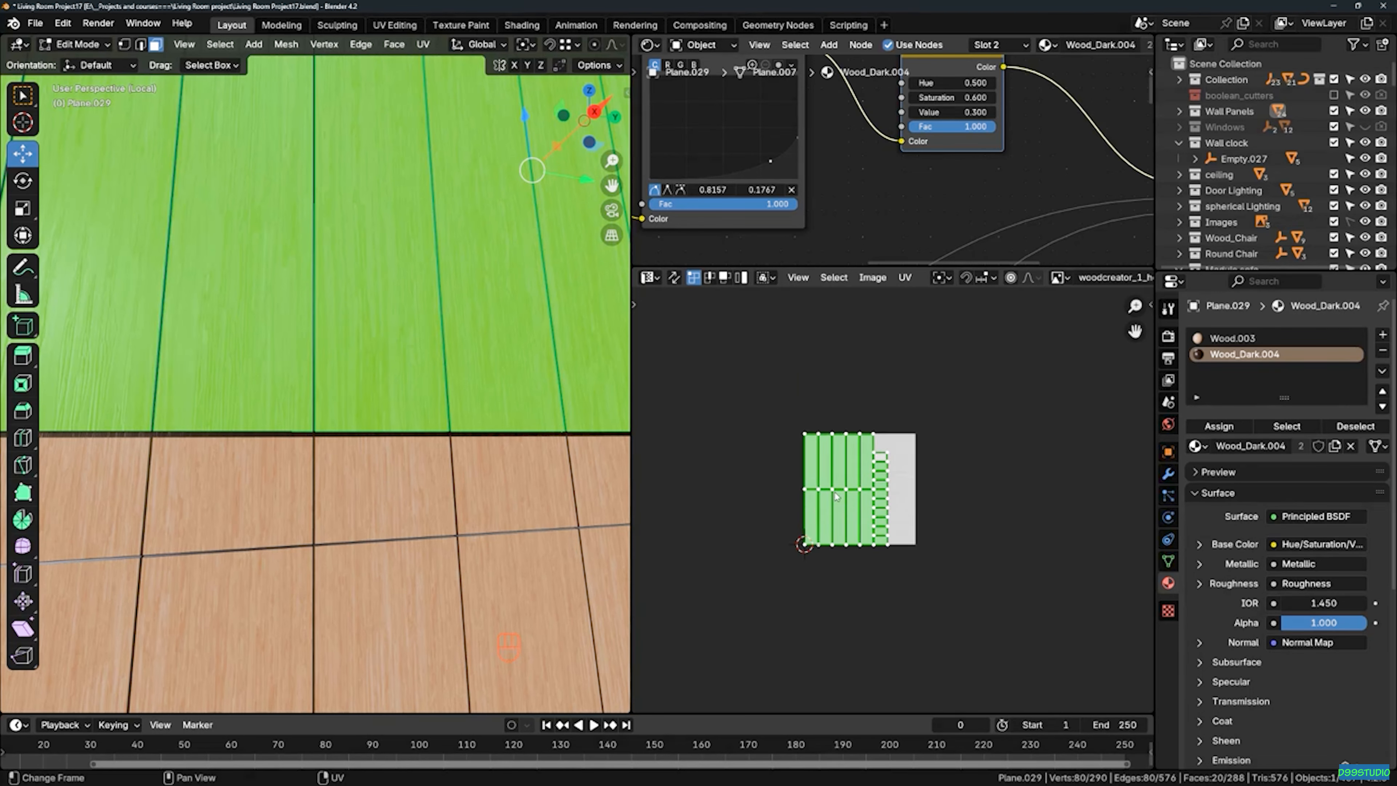
key("s")
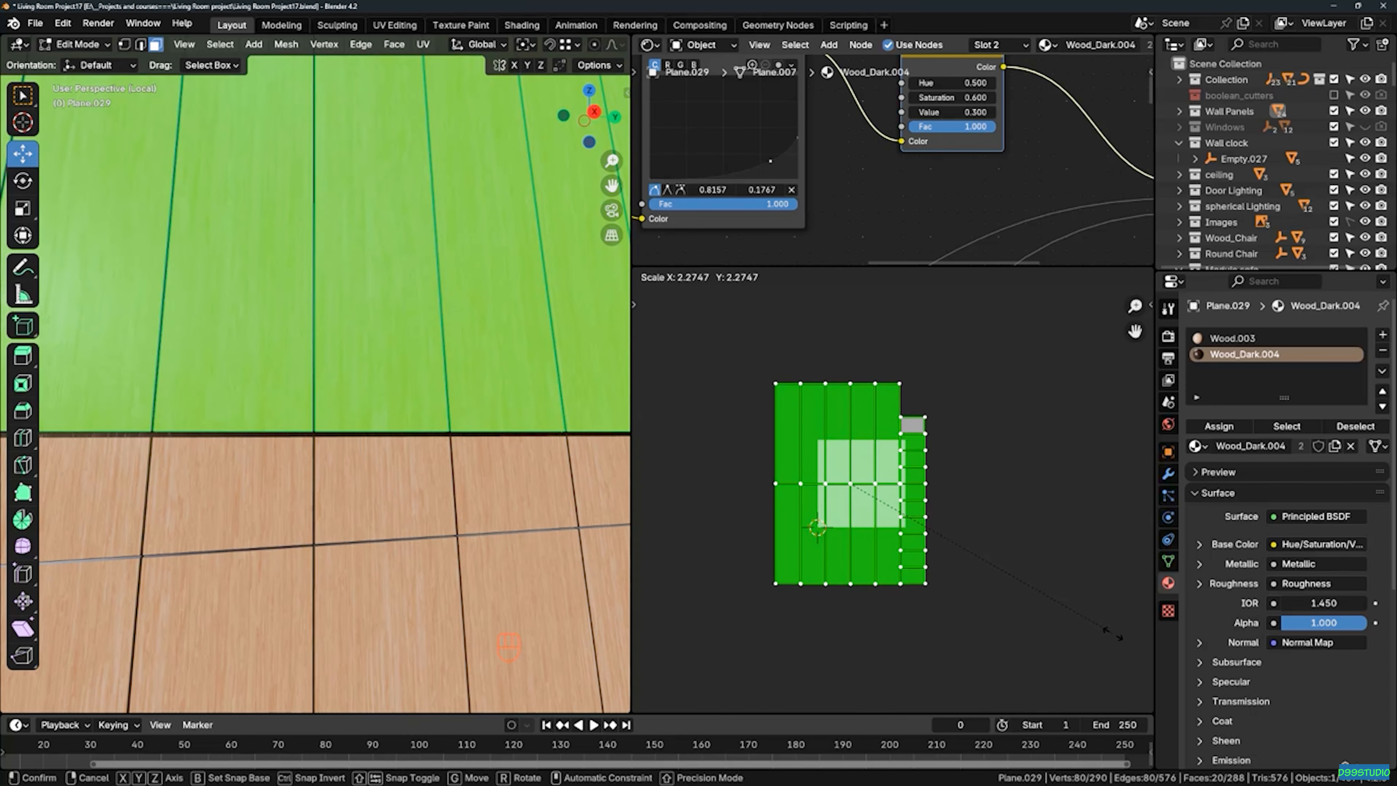
left_click(1100, 624)
Leave Edit Mode and examine the upper wall's wood grain against the lower wall's
key("Tab")
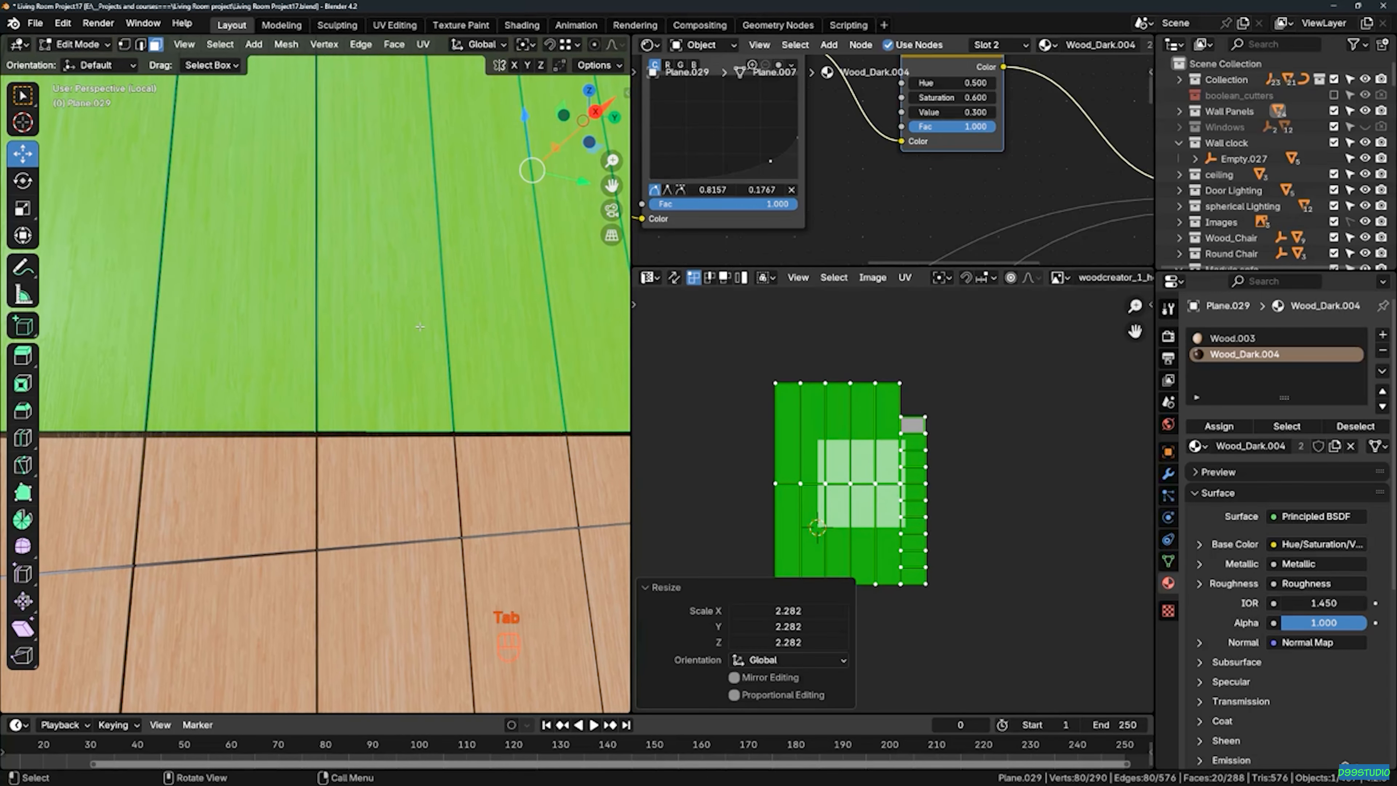
middle_click_drag(370, 365, 273, 356)
scroll(316, 365, "up", 5)
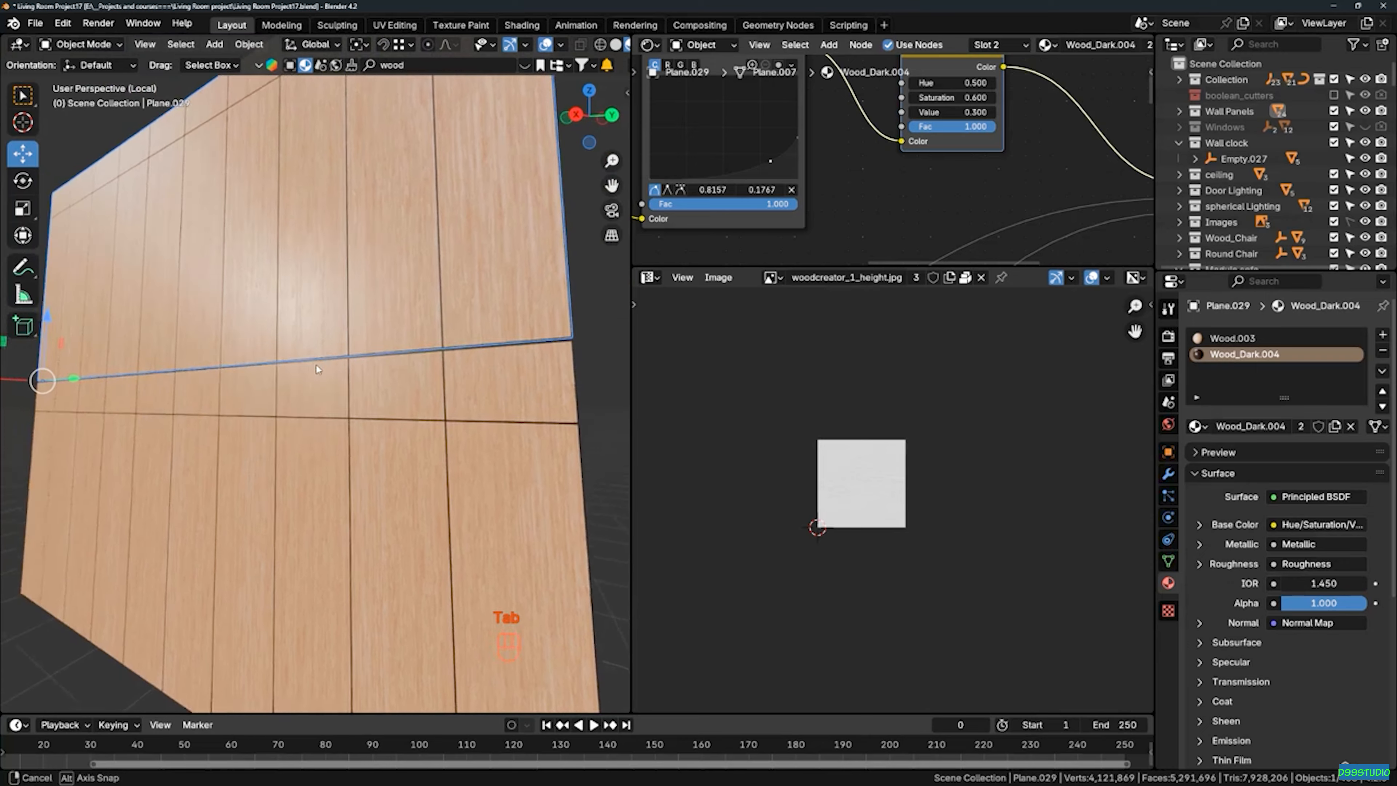
Leave local view to show the whole room and compare the panelled wall's wood with the reference image
middle_click_drag(411, 348, 376, 357)
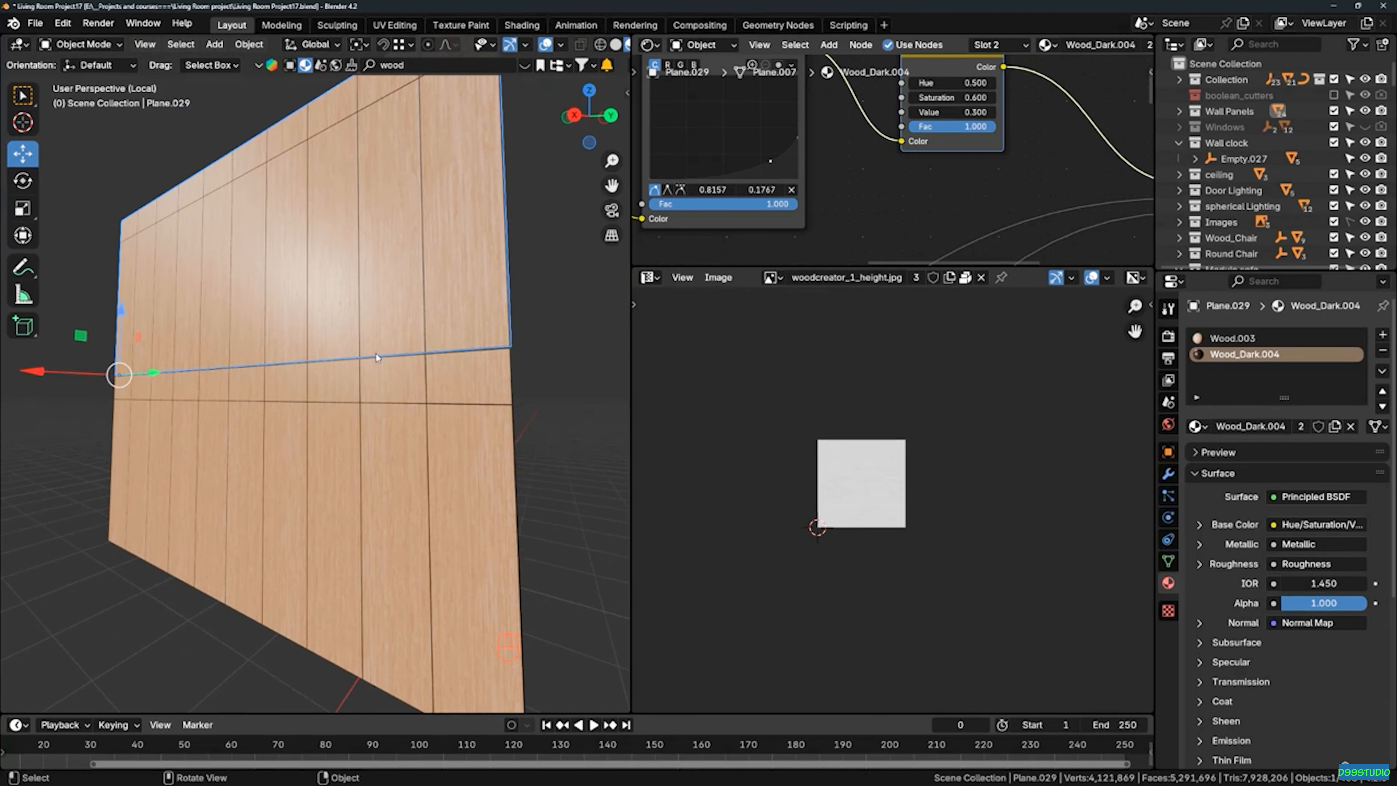
key("KP_Divide")
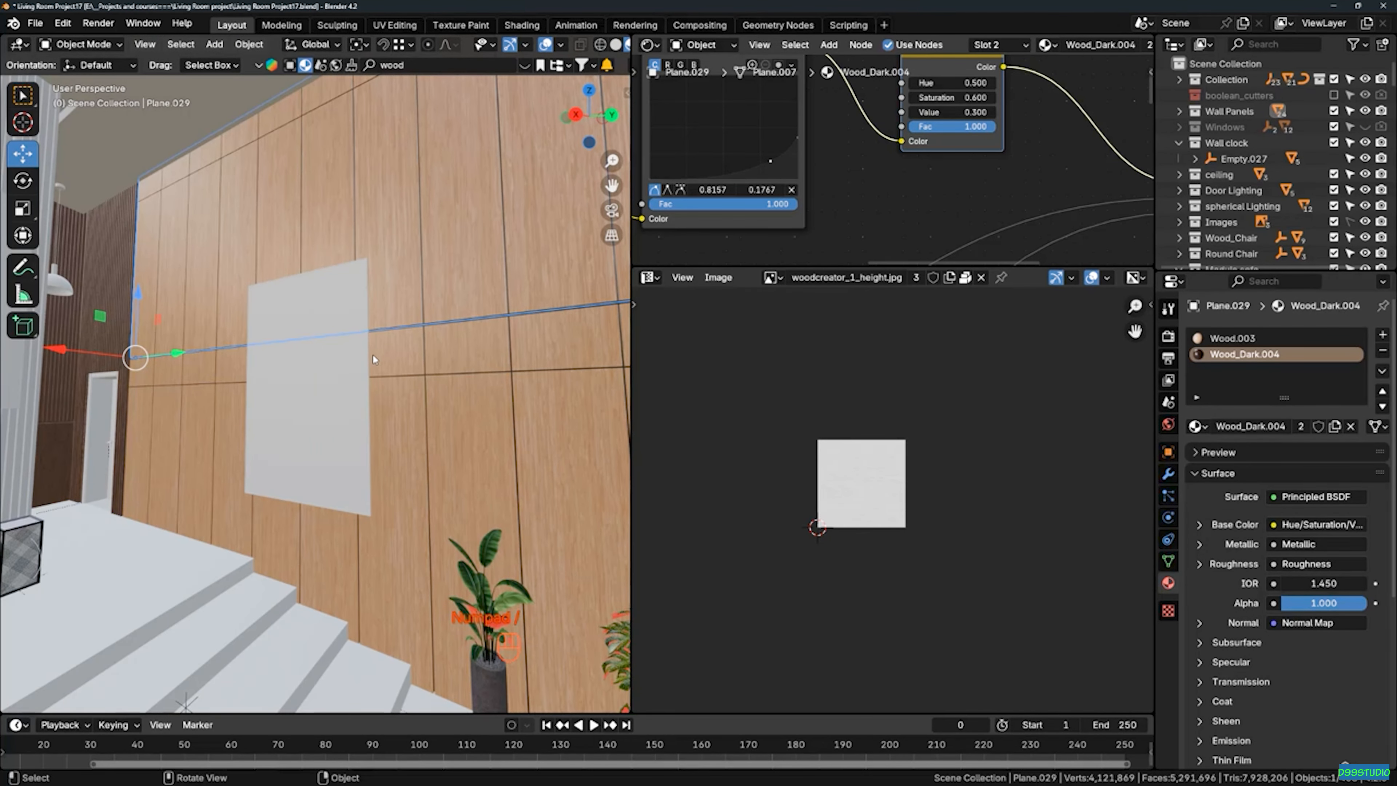
middle_click_drag(293, 289, 341, 313, "ctrl")
scroll(411, 318, "up", 2)
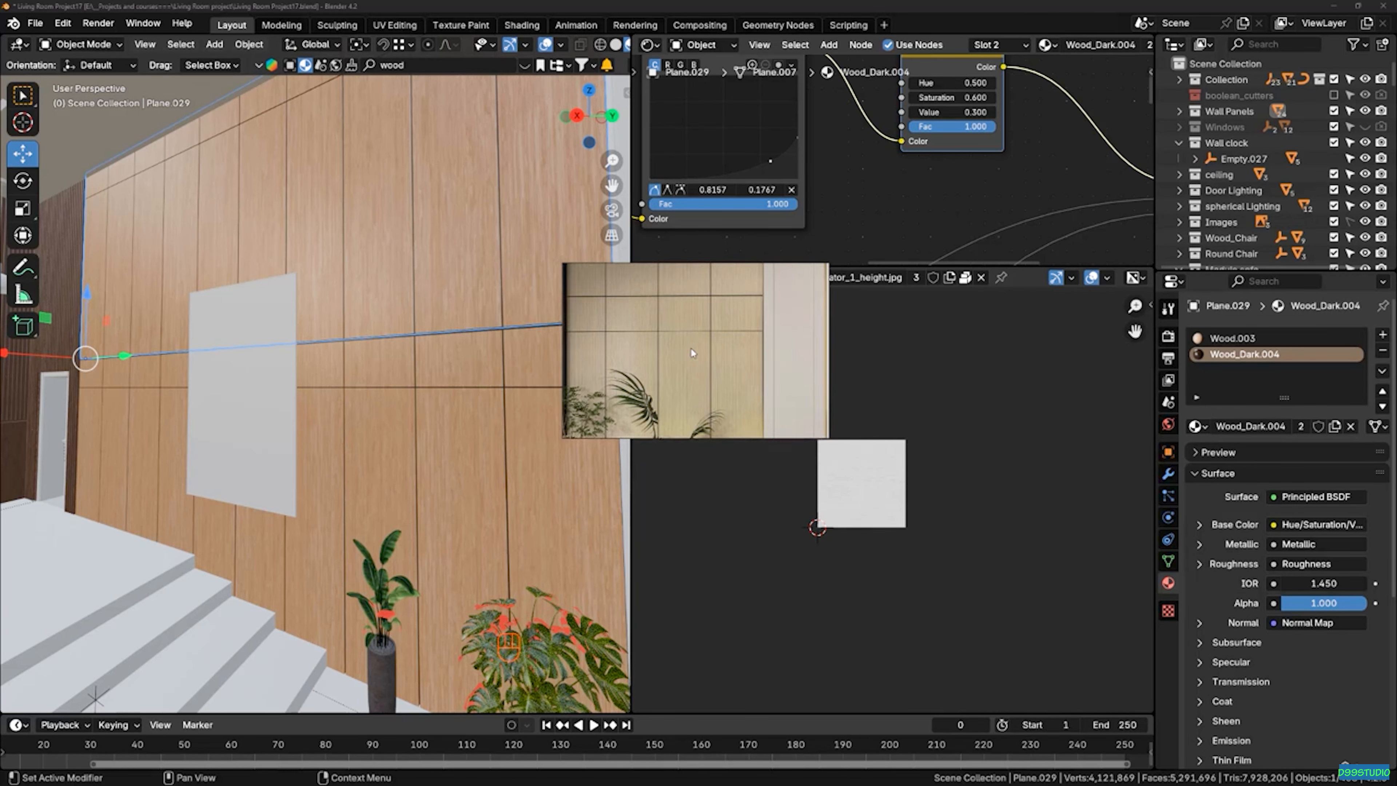
right_click_drag(869, 378, 1396, 384)
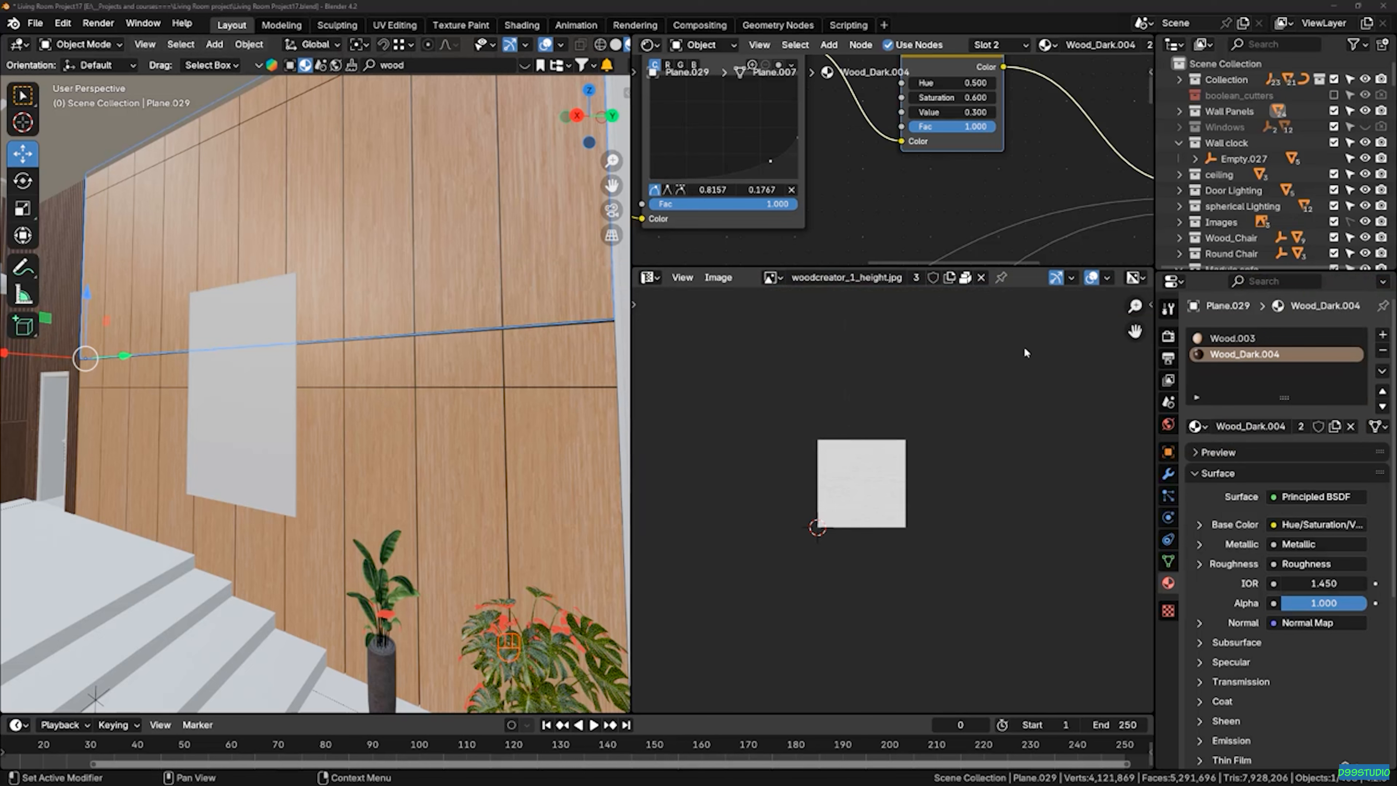
In the Wood.003 material, insert a Hue/Saturation/Value node between the Base Color texture and the Principled BSDF
left_click(1232, 339)
scroll(785, 162, "down", 3)
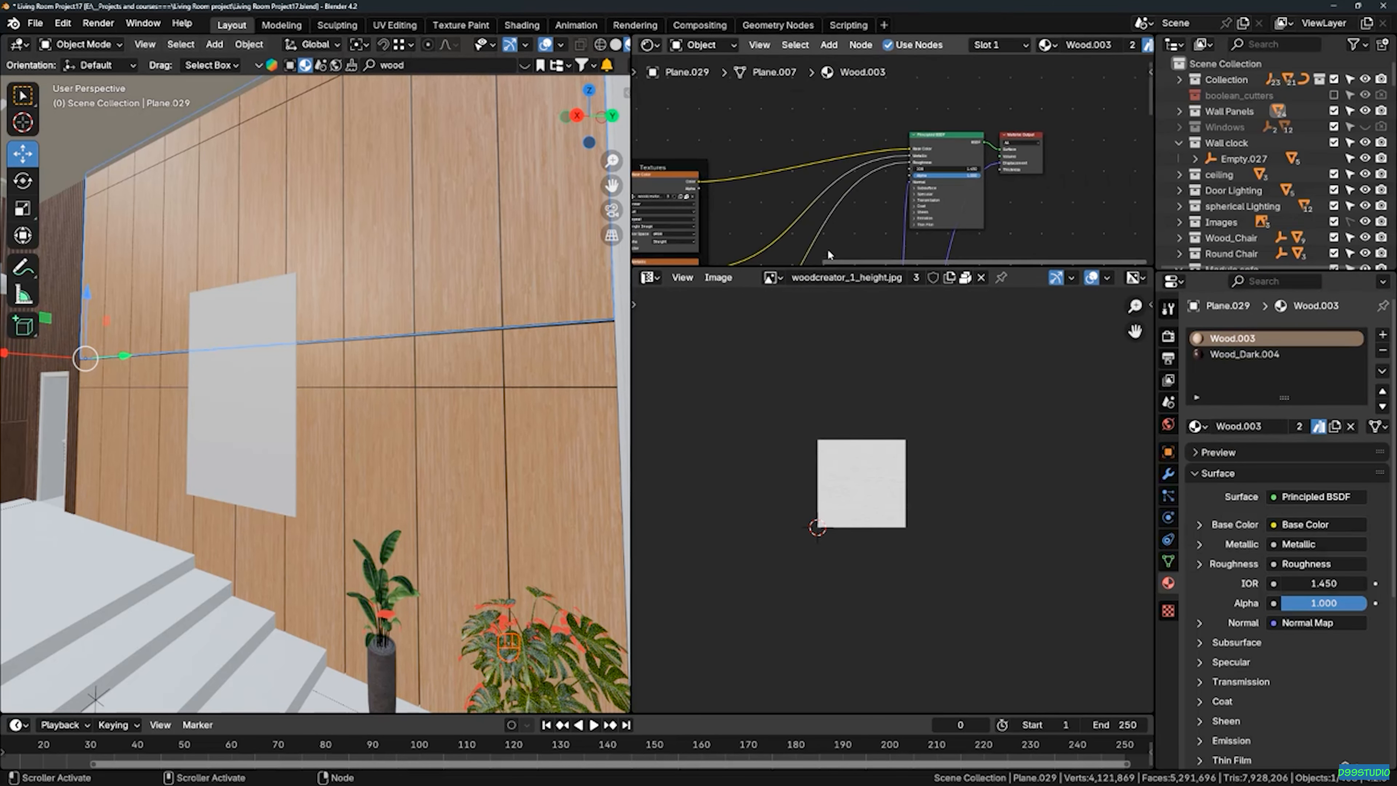
left_click_drag(814, 268, 814, 398)
scroll(836, 173, "up", 4)
key("shift+a")
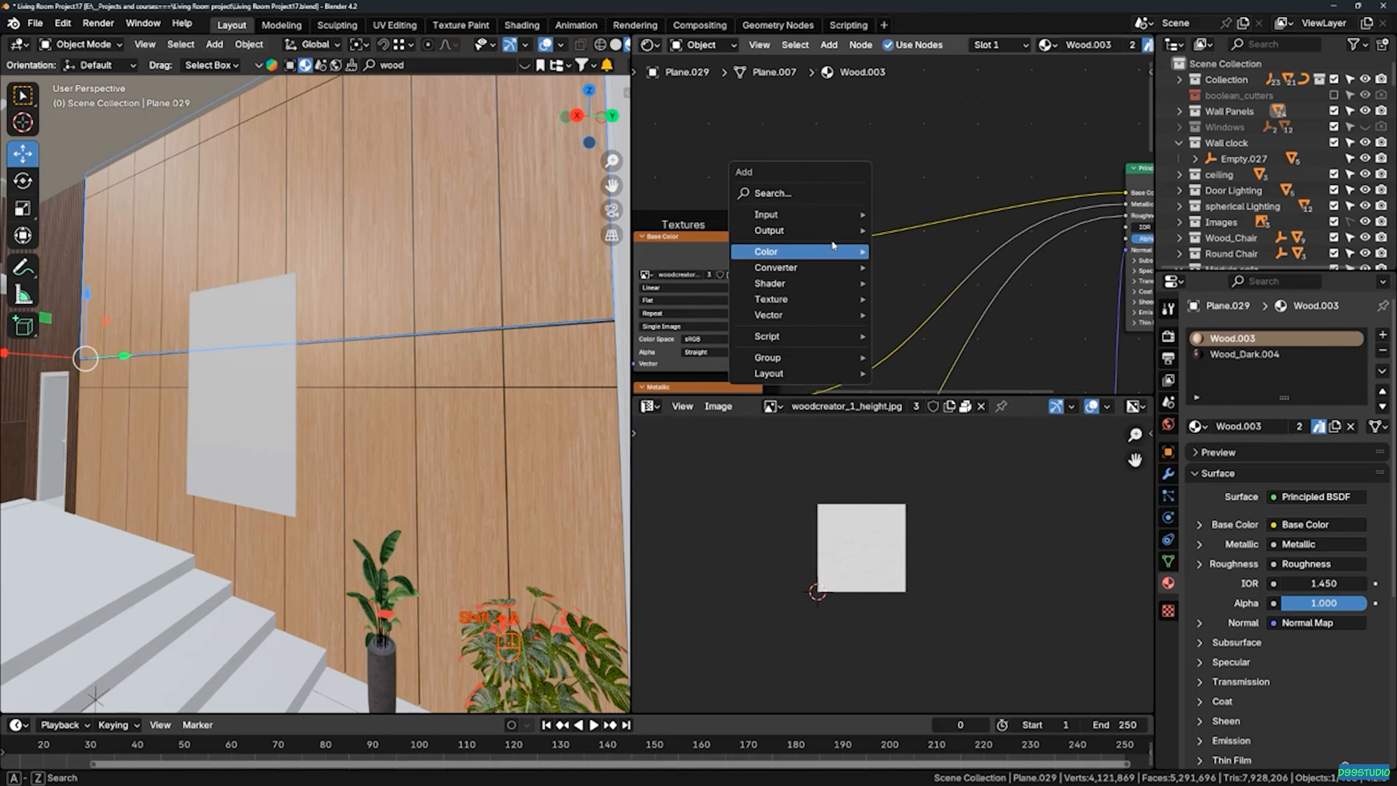
left_click(787, 194)
type("hu")
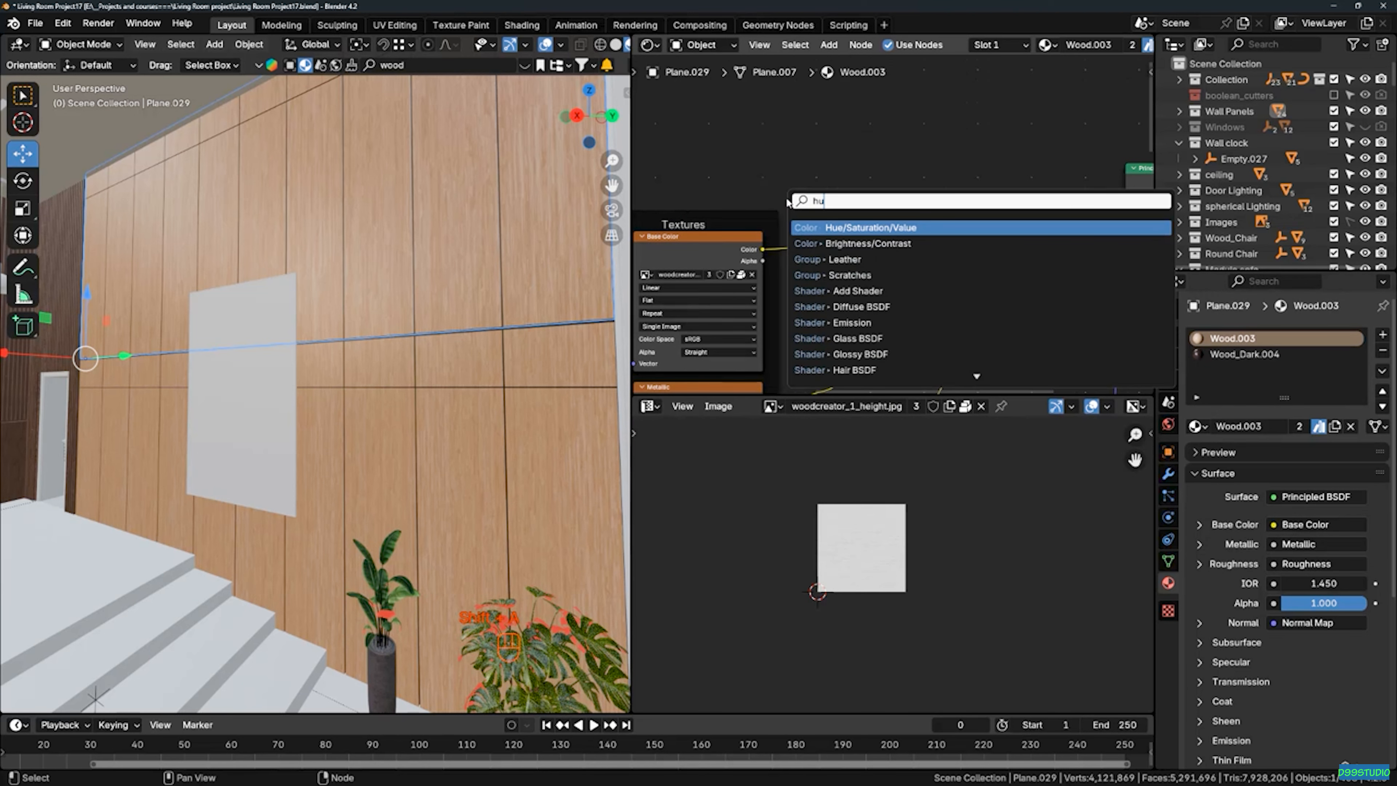
type("e")
key("Return")
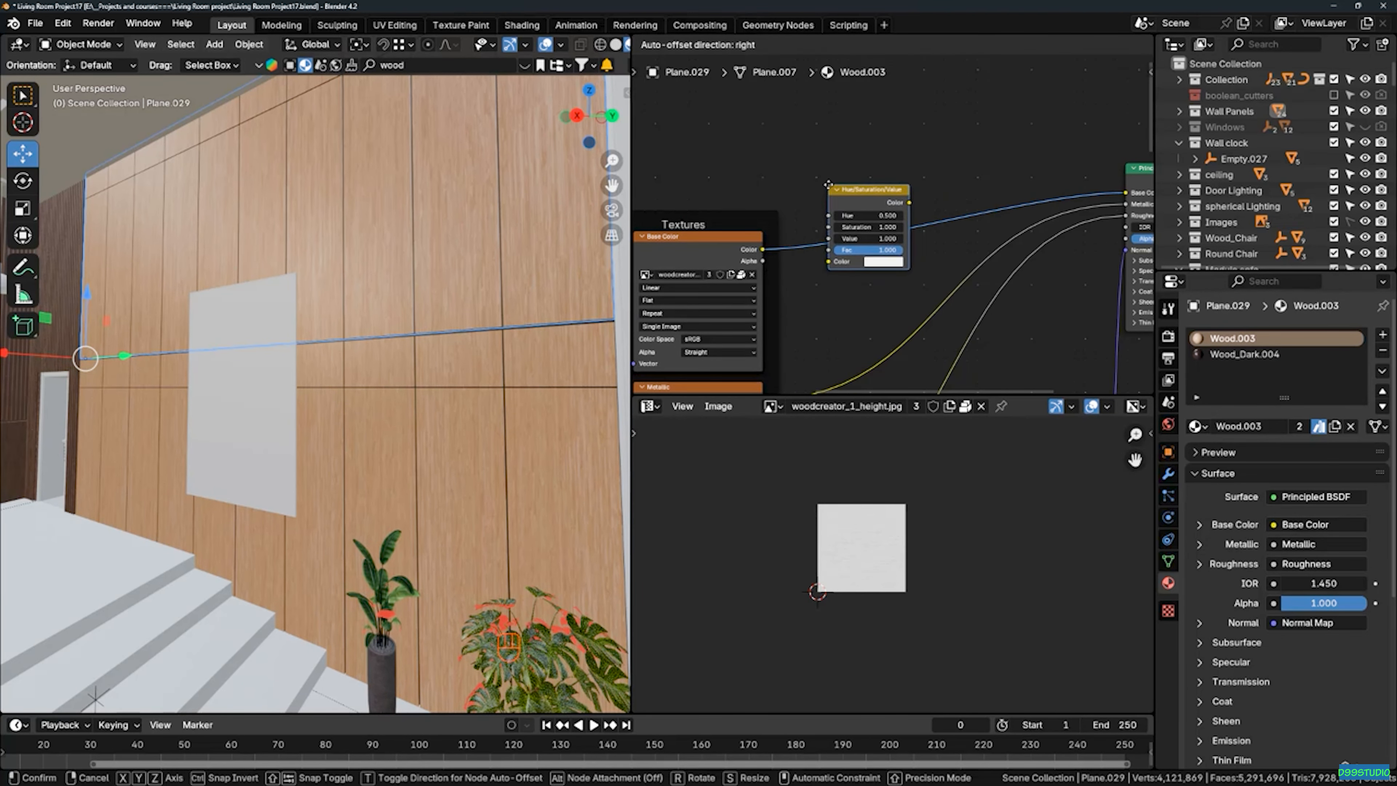
left_click(830, 189)
Set the Hue/Saturation/Value node's saturation to 0.73, deselect everything and check the wall's wood color in the room
scroll(883, 227, "up", 3)
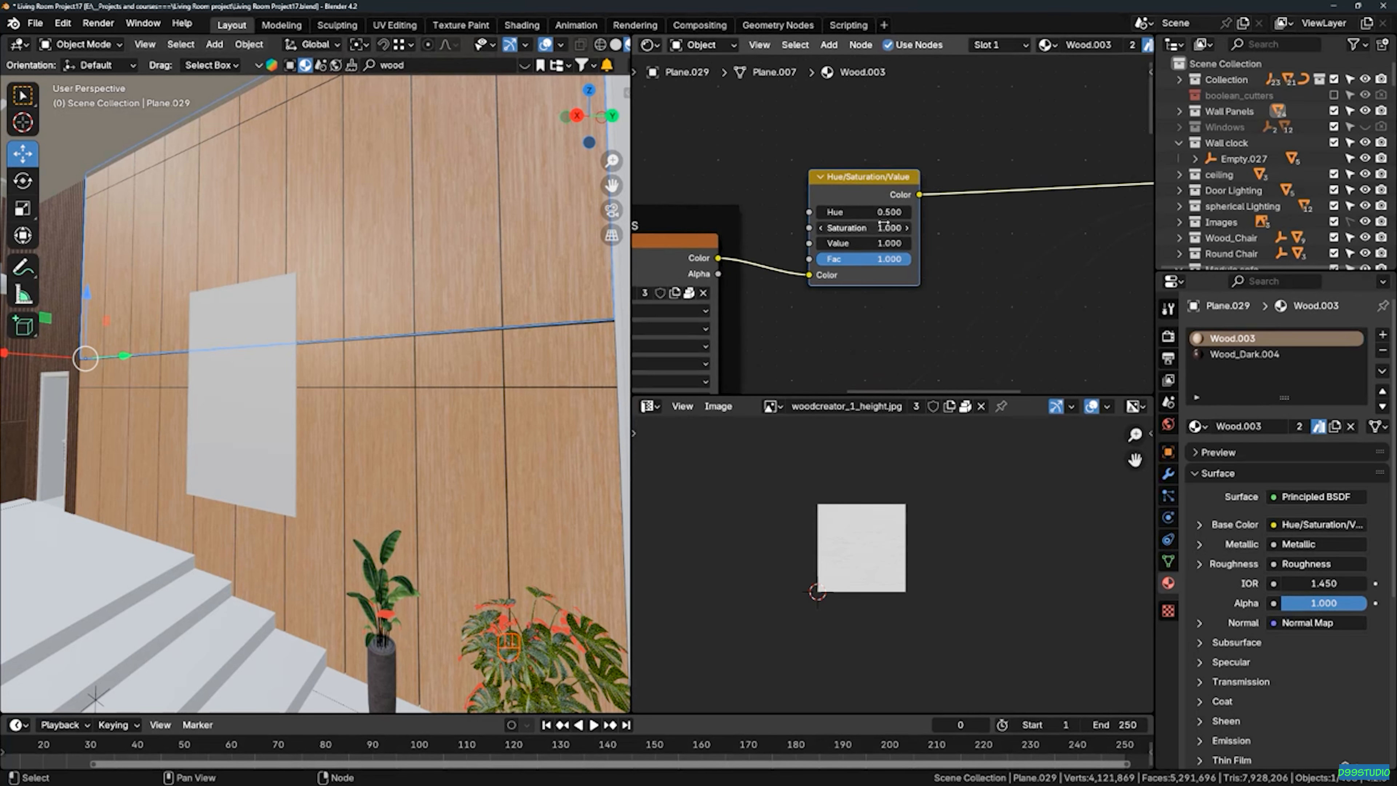
middle_click_drag(485, 277, 478, 255)
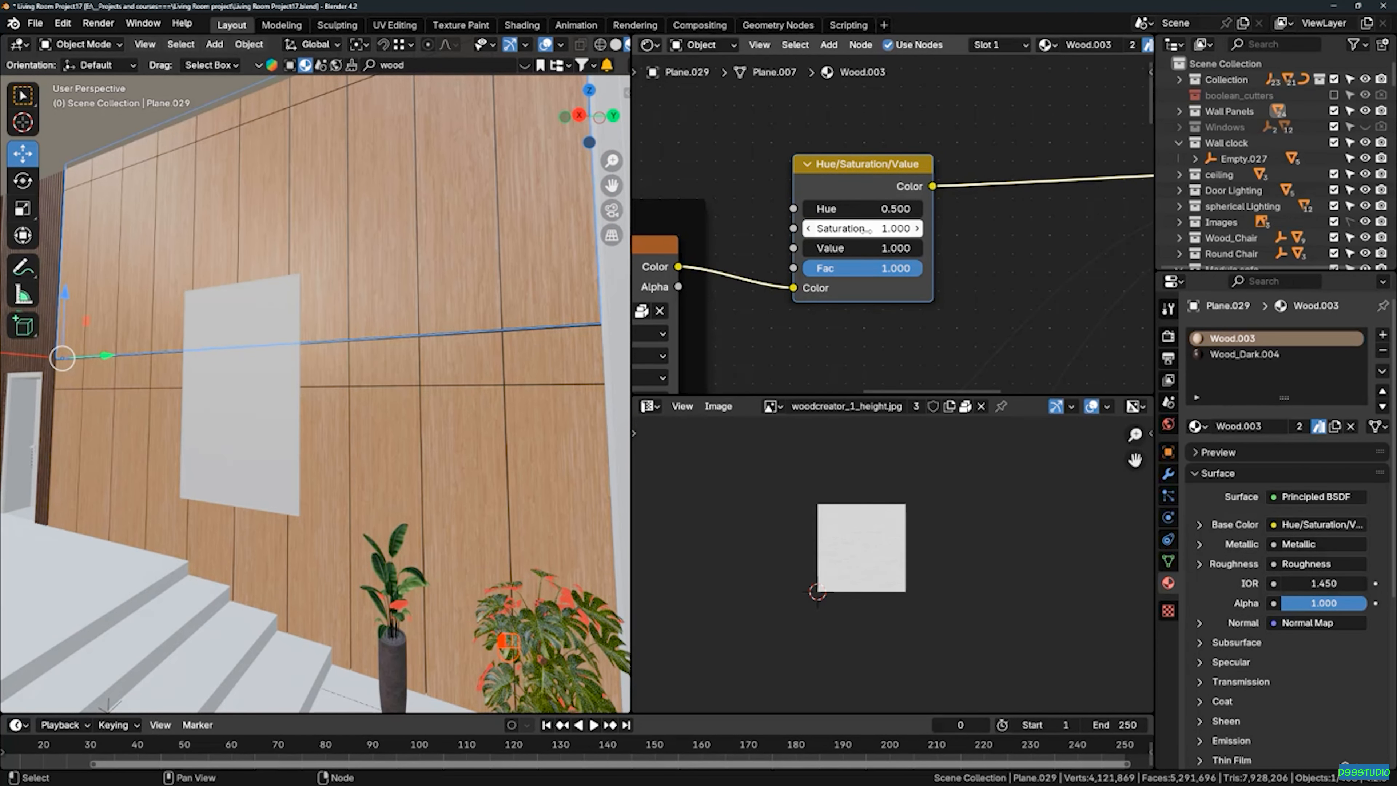
type("0.73")
key("Return")
middle_click_drag(432, 352, 415, 263)
key("alt+a")
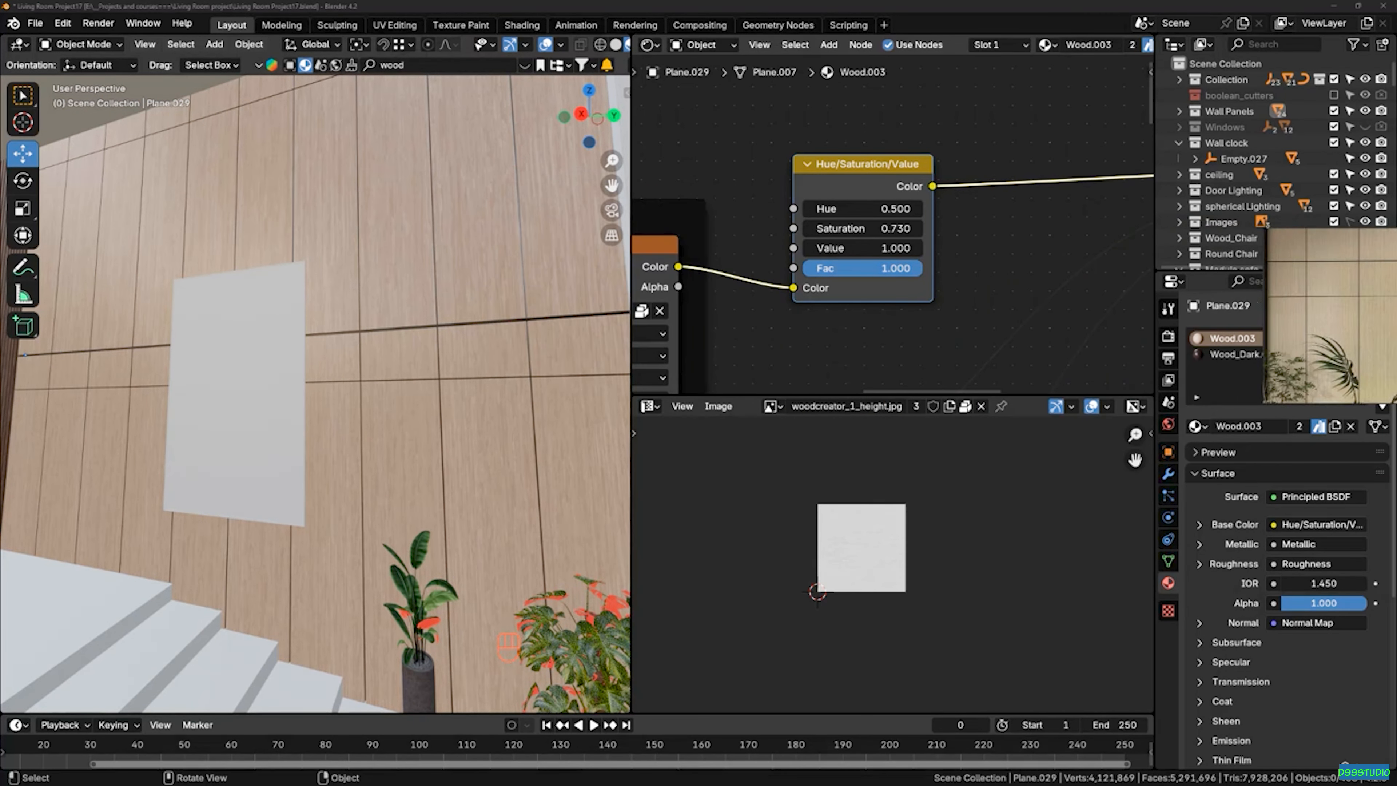
middle_click_drag(522, 334, 368, 325)
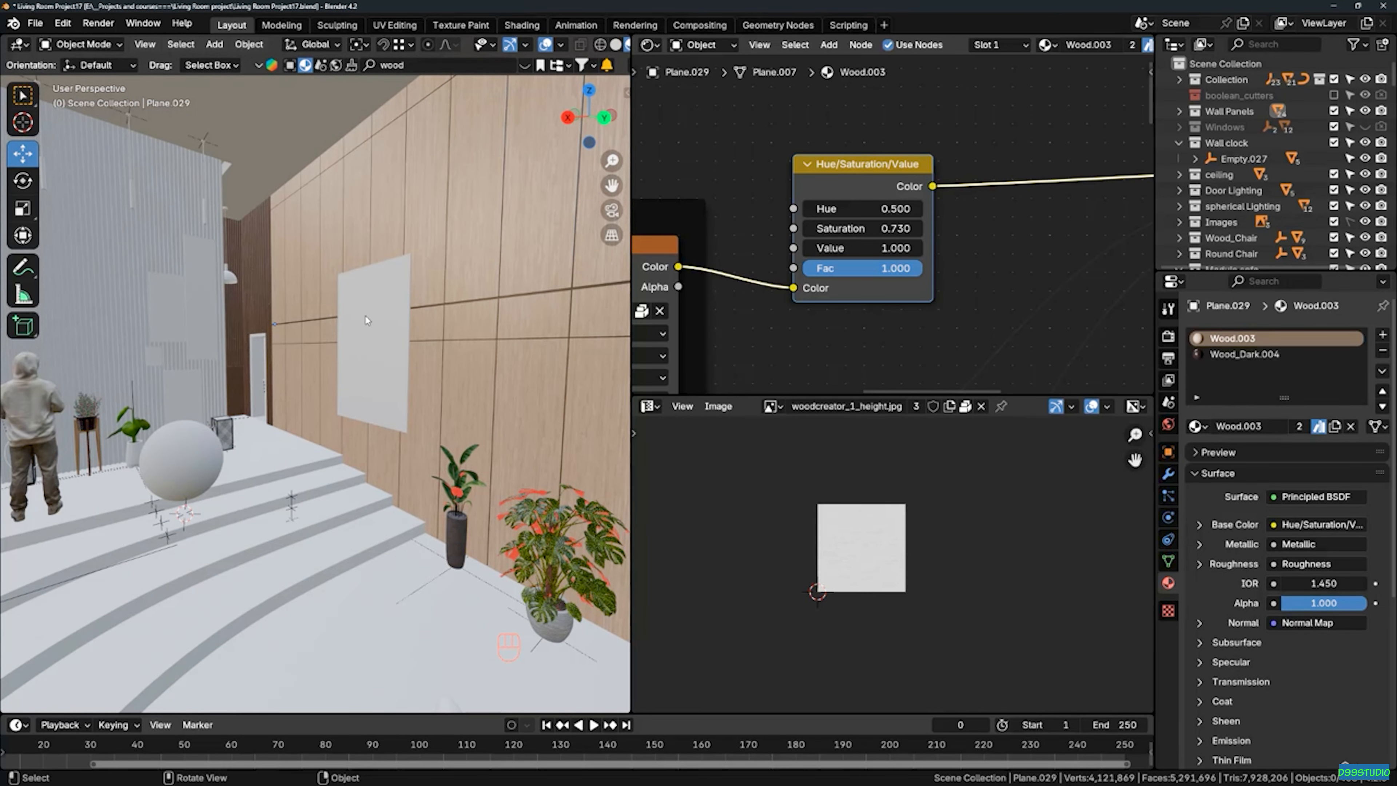